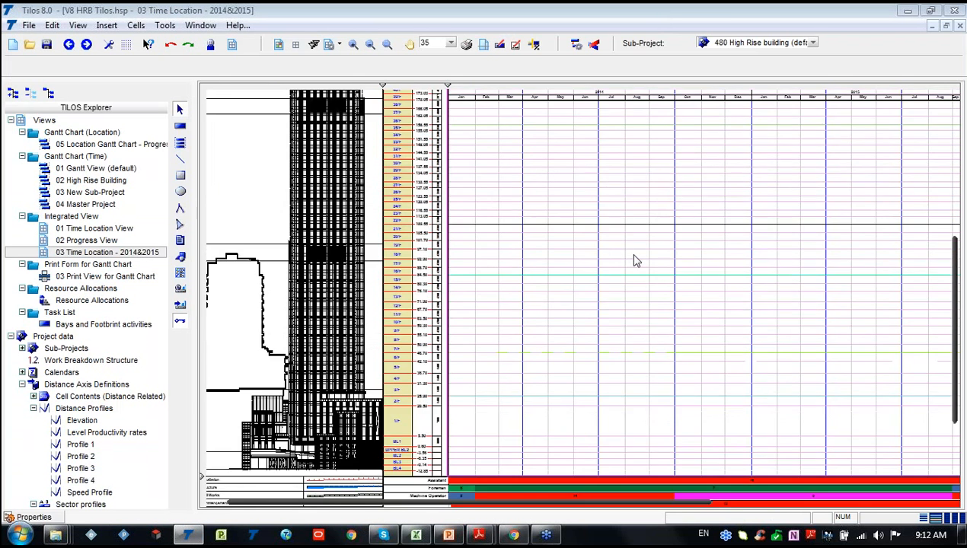
# - Look over the 2014&2015 time-location diagram from the calendar header down to the legend and resource rows
pyautogui.scroll(-1, 619, 248)
pyautogui.scroll(5, 598, 252)
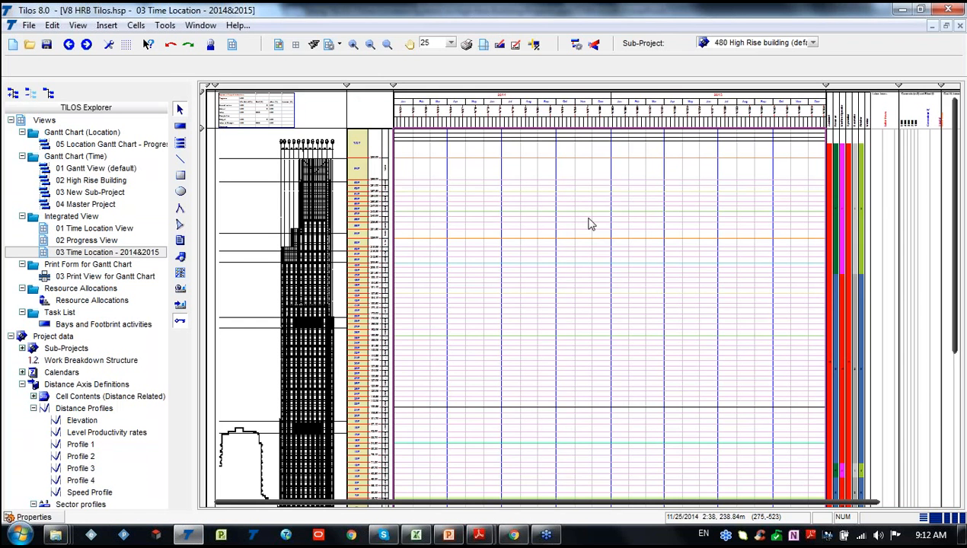
pyautogui.scroll(-2, 472, 249)
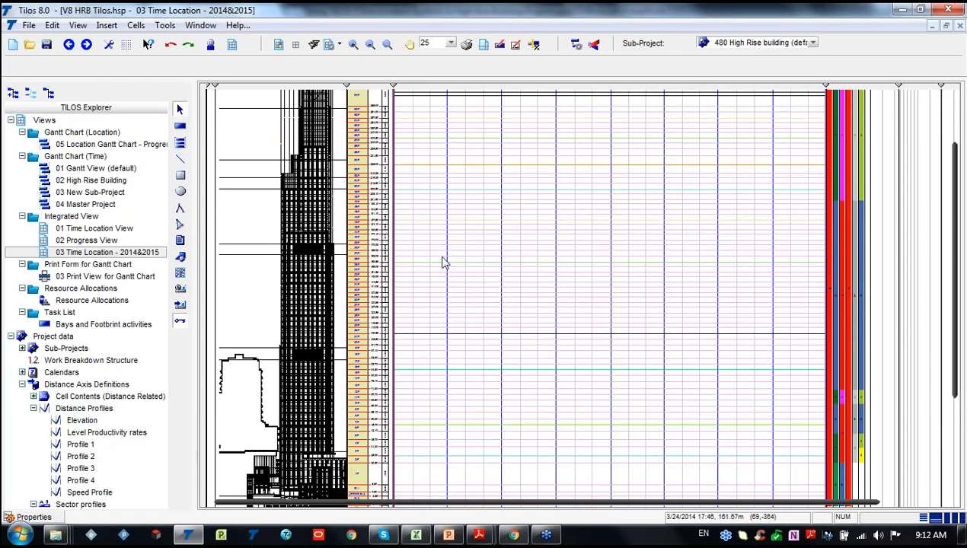
pyautogui.scroll(-1, 449, 263)
pyautogui.scroll(-1, 514, 263)
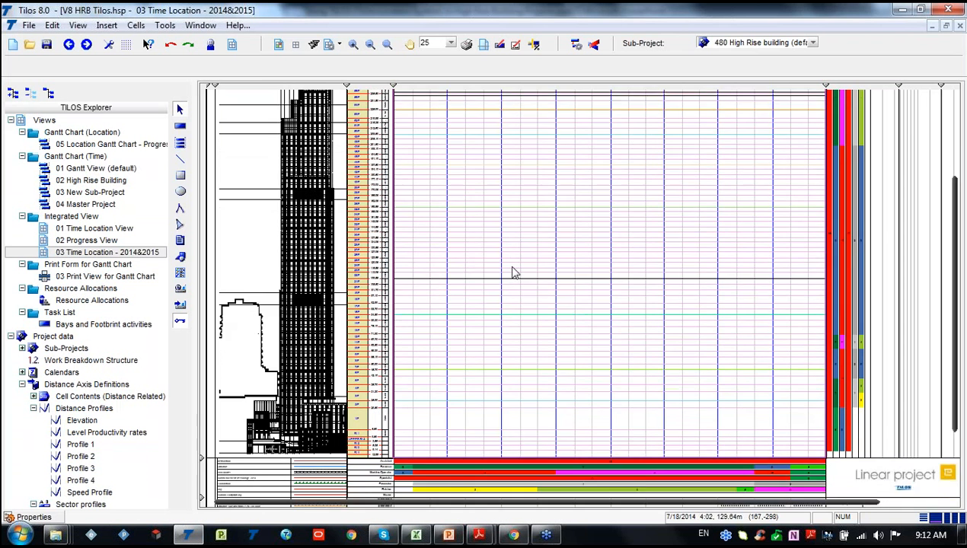
pyautogui.scroll(4, 514, 281)
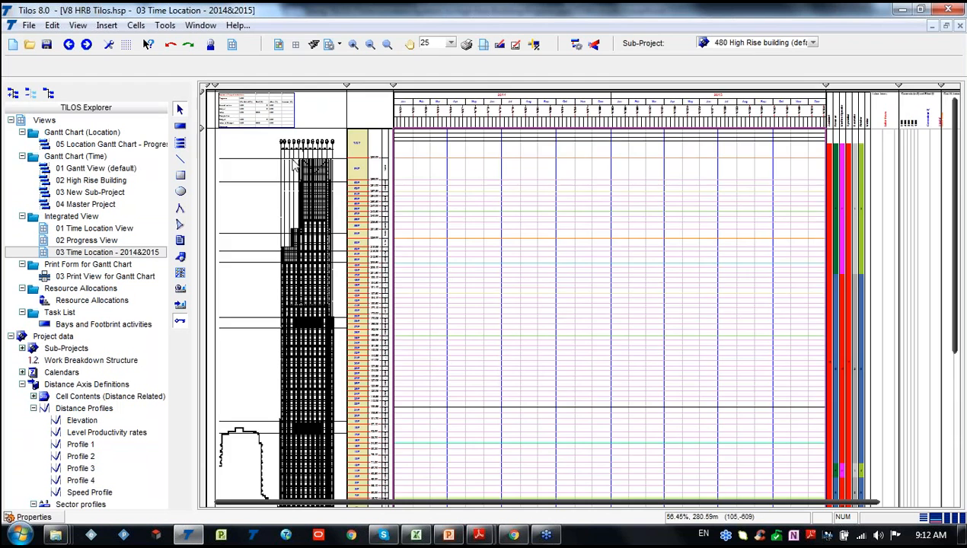
pyautogui.scroll(3, 297, 168)
pyautogui.scroll(-3, 282, 171)
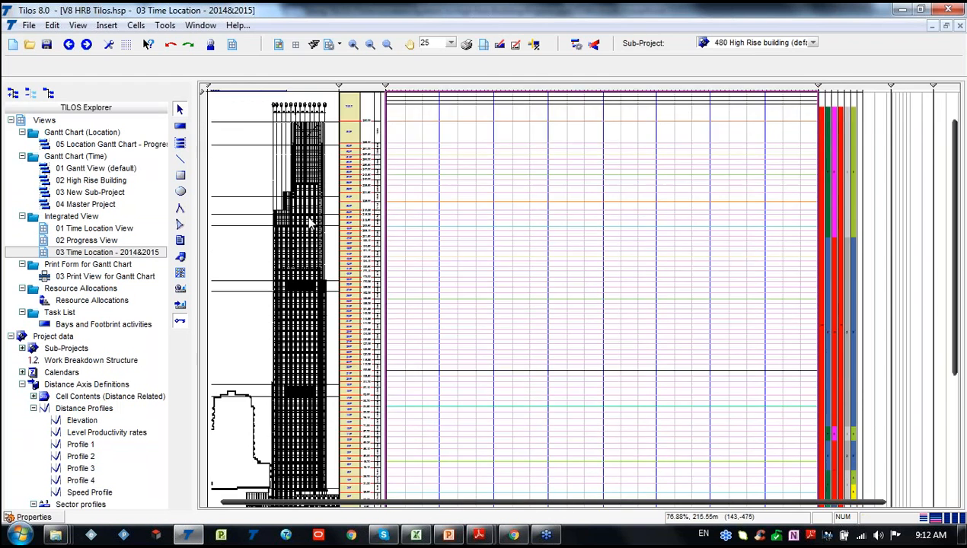
pyautogui.scroll(-2, 298, 189)
pyautogui.moveTo(367, 502); pyautogui.dragTo(360, 501)
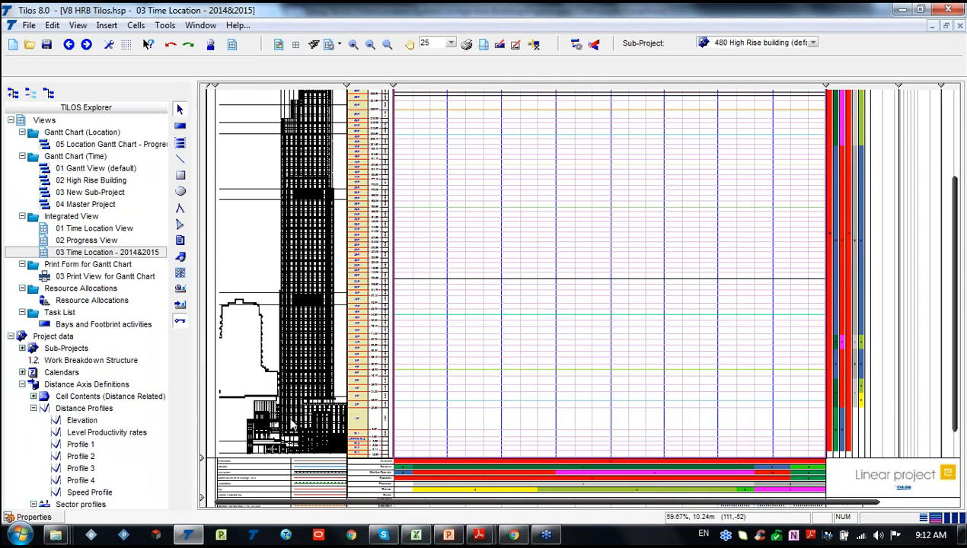
# - Examine the building elevation drawing alongside its floor and height columns, from basement BL4 up to T.O.T
pyautogui.scroll(3, 303, 421)
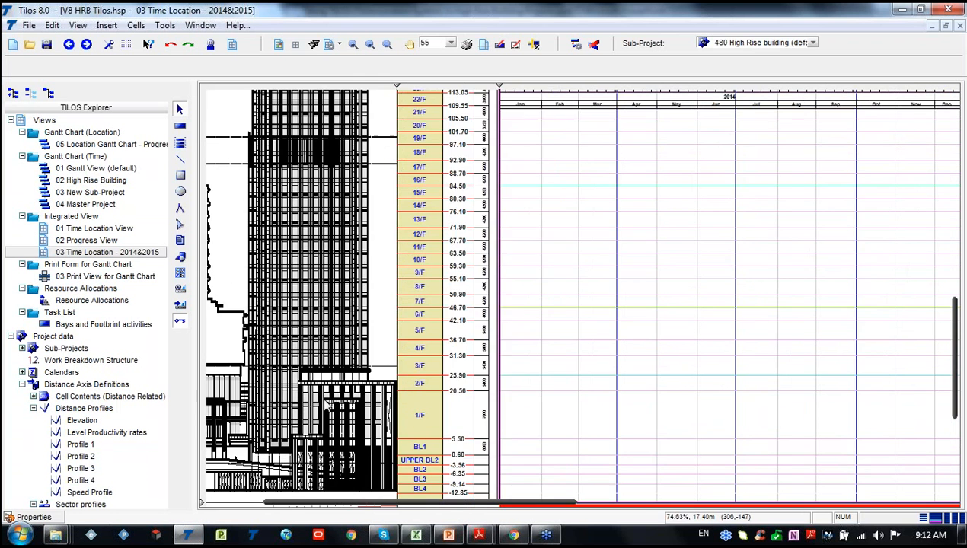
pyautogui.moveTo(482, 504); pyautogui.dragTo(433, 509)
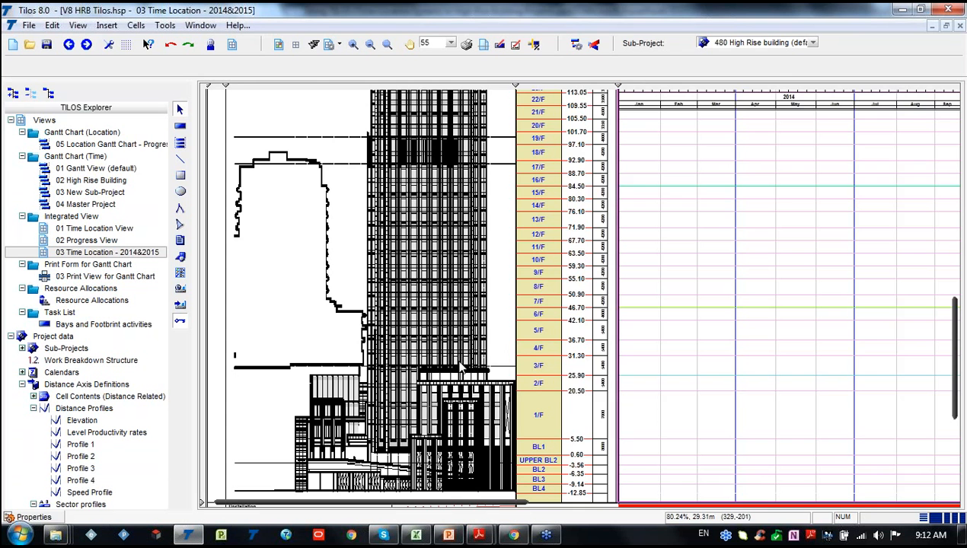
pyautogui.scroll(5, 460, 368)
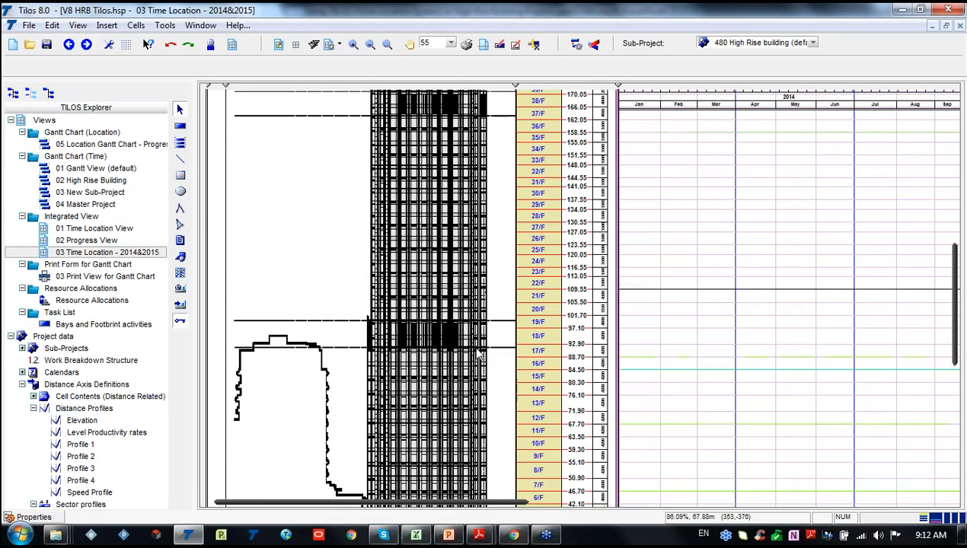
pyautogui.scroll(6, 457, 342)
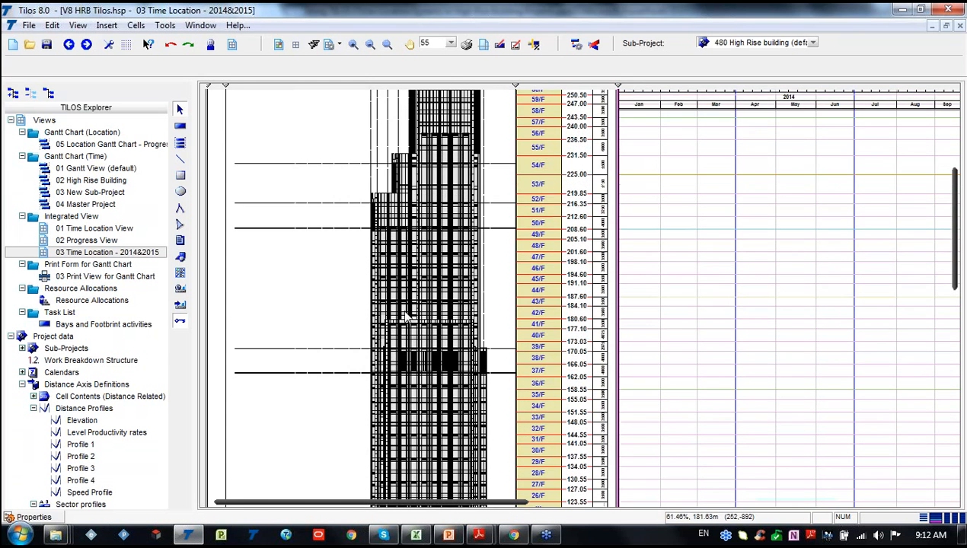
pyautogui.scroll(5, 407, 319)
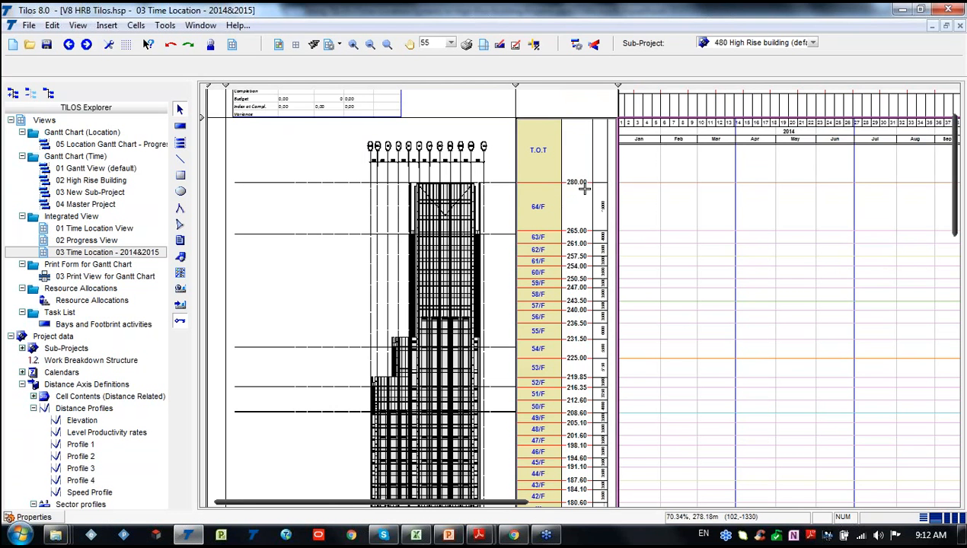
pyautogui.scroll(-1, 571, 196)
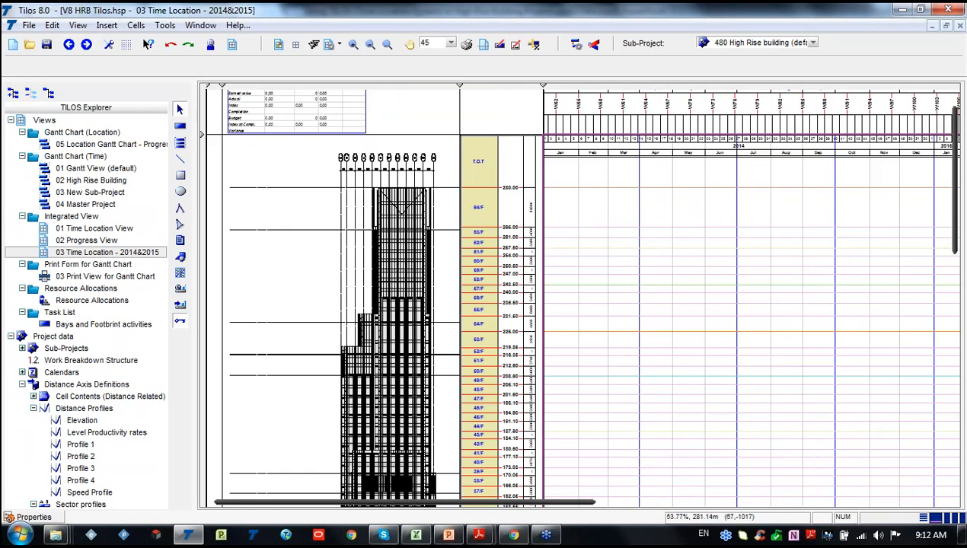
pyautogui.scroll(1, 500, 197)
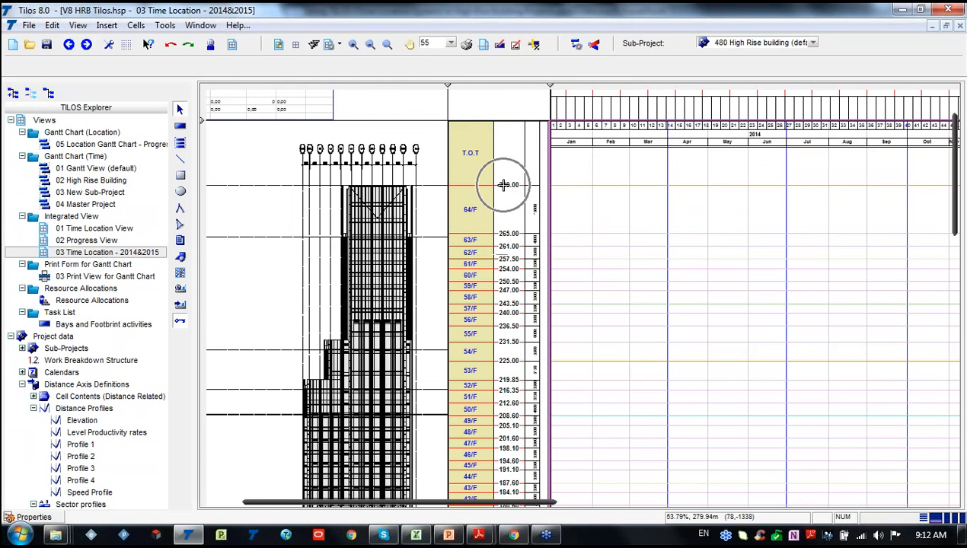
pyautogui.scroll(-5, 567, 209)
pyautogui.scroll(-5, 472, 298)
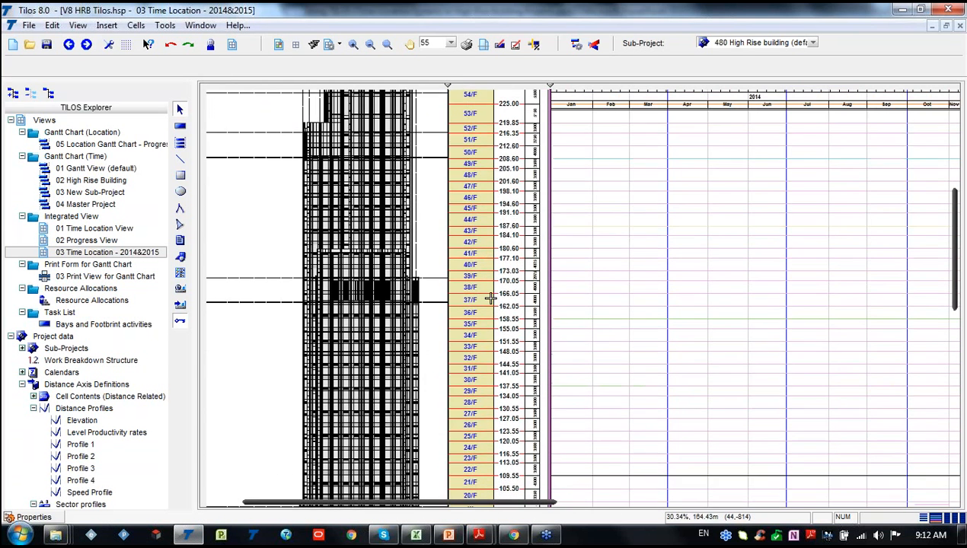
pyautogui.click(458, 386)
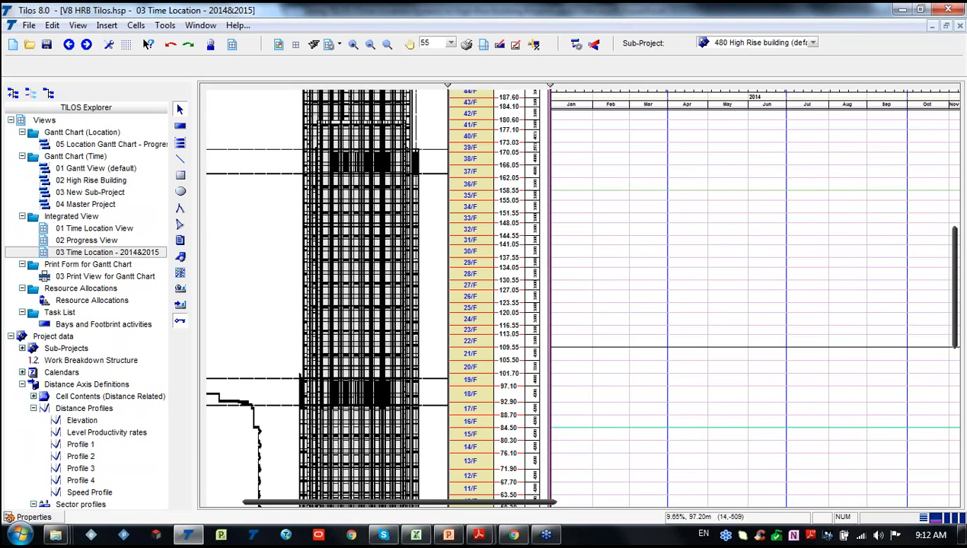
pyautogui.scroll(-3, 472, 320)
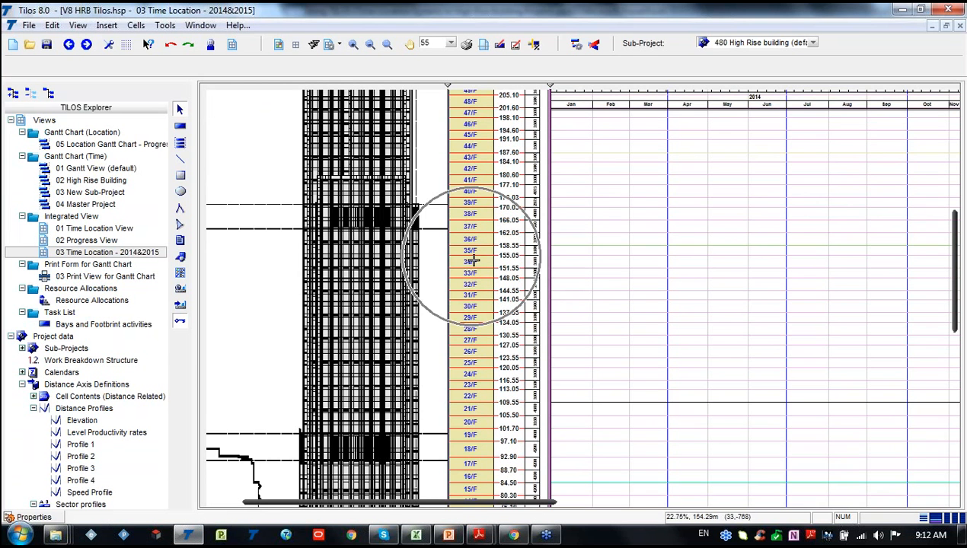
pyautogui.scroll(-4, 491, 287)
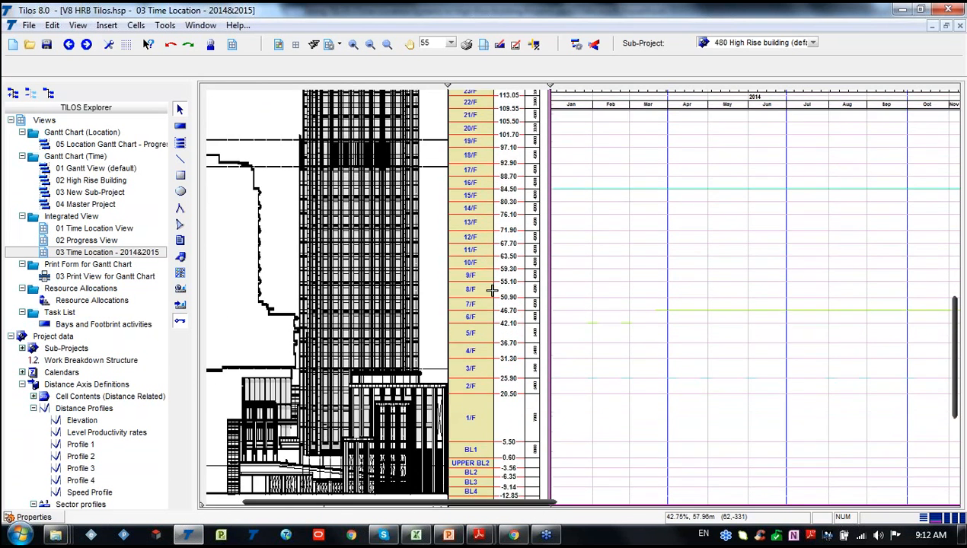
pyautogui.scroll(-2, 492, 291)
pyautogui.scroll(3, 492, 291)
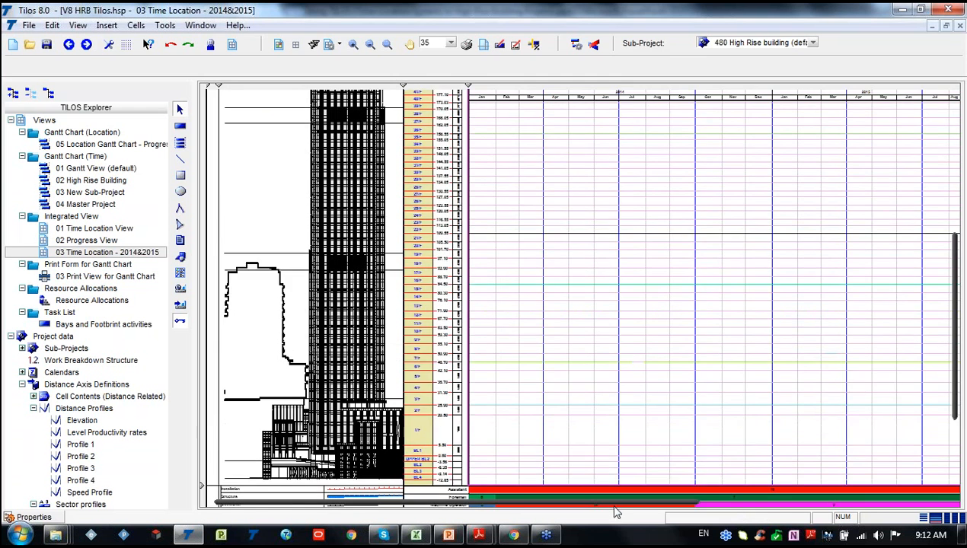
# - Examine the 2014 and 2015 calendar header and how the planning grid lines up with the floor levels
pyautogui.moveTo(613, 502); pyautogui.dragTo(660, 502)
pyautogui.scroll(8, 619, 328)
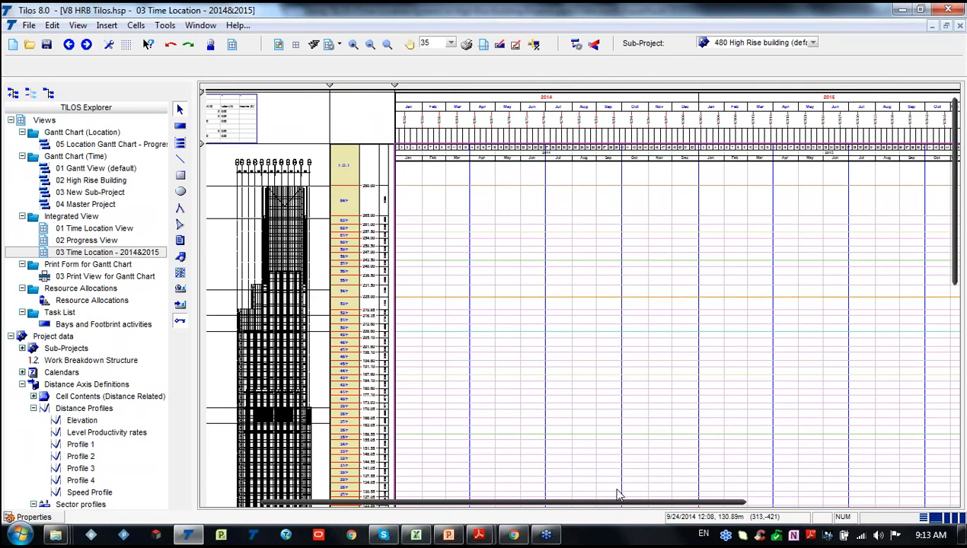
pyautogui.moveTo(617, 504); pyautogui.dragTo(674, 504)
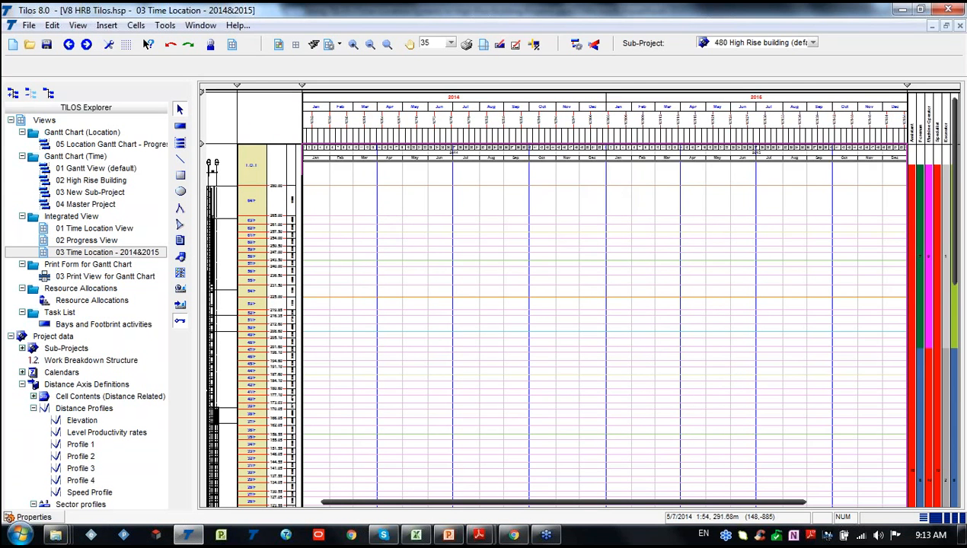
pyautogui.scroll(2, 254, 242)
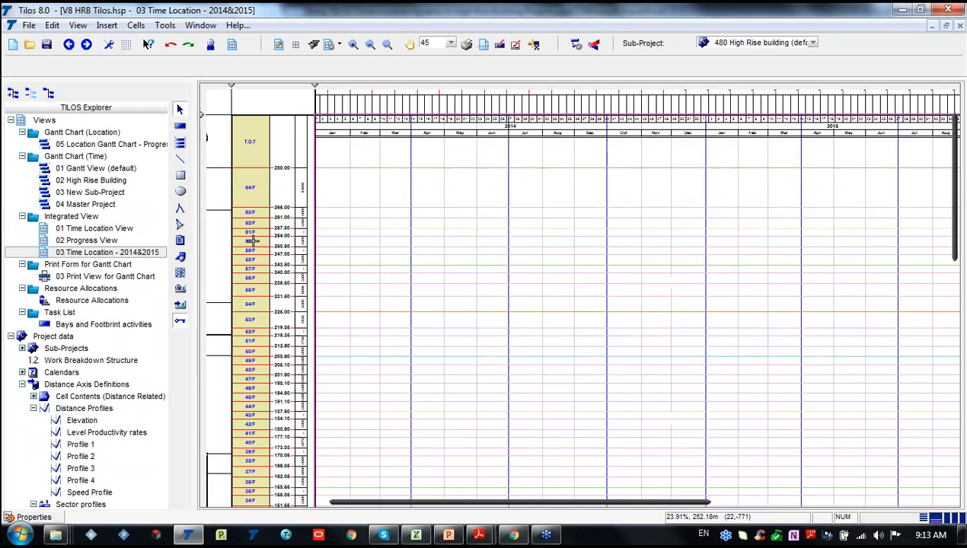
pyautogui.scroll(-3, 274, 227)
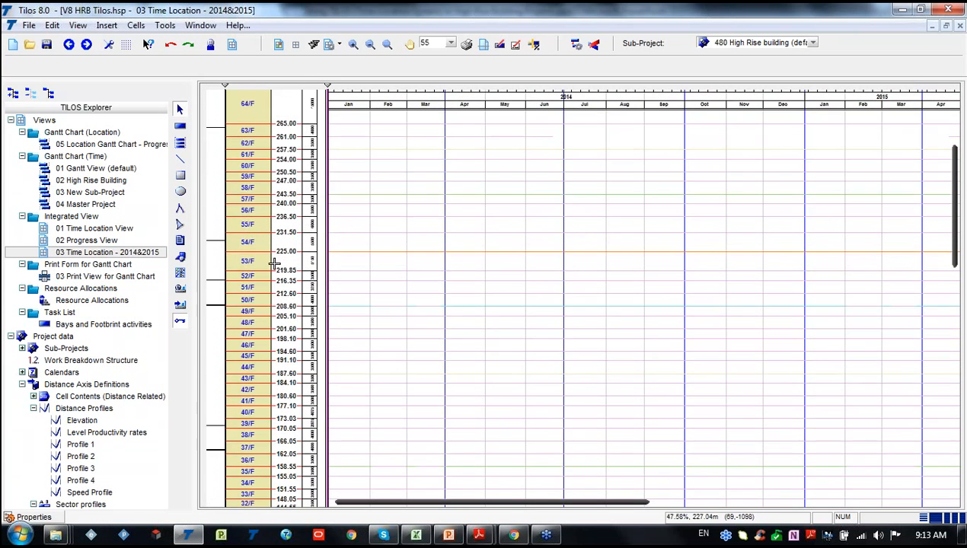
pyautogui.scroll(5, 395, 235)
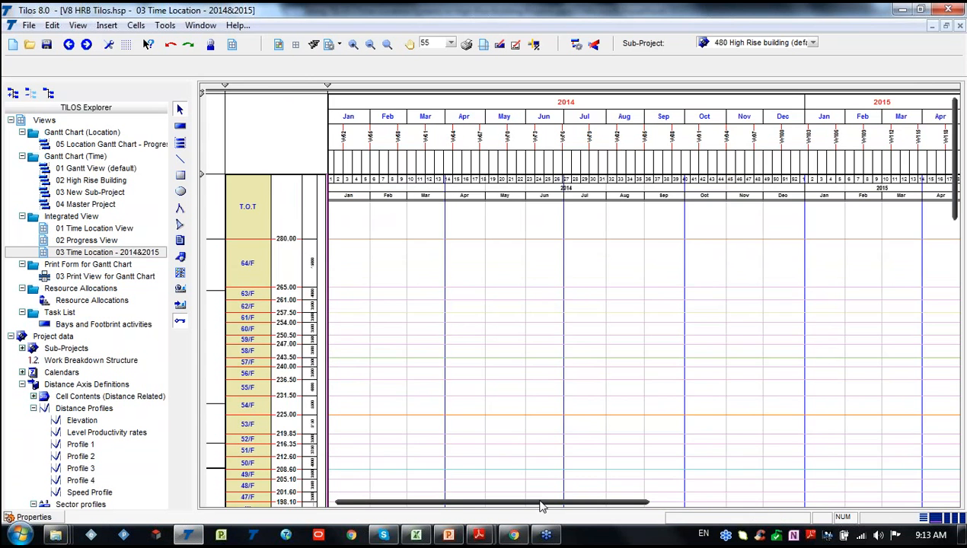
pyautogui.moveTo(541, 506); pyautogui.dragTo(567, 490)
pyautogui.scroll(-4, 794, 361)
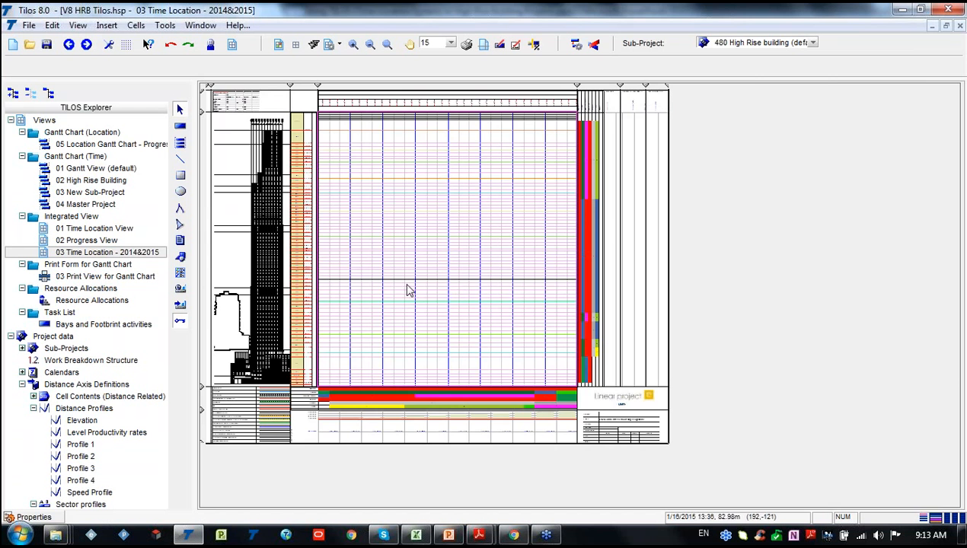
pyautogui.scroll(3, 408, 290)
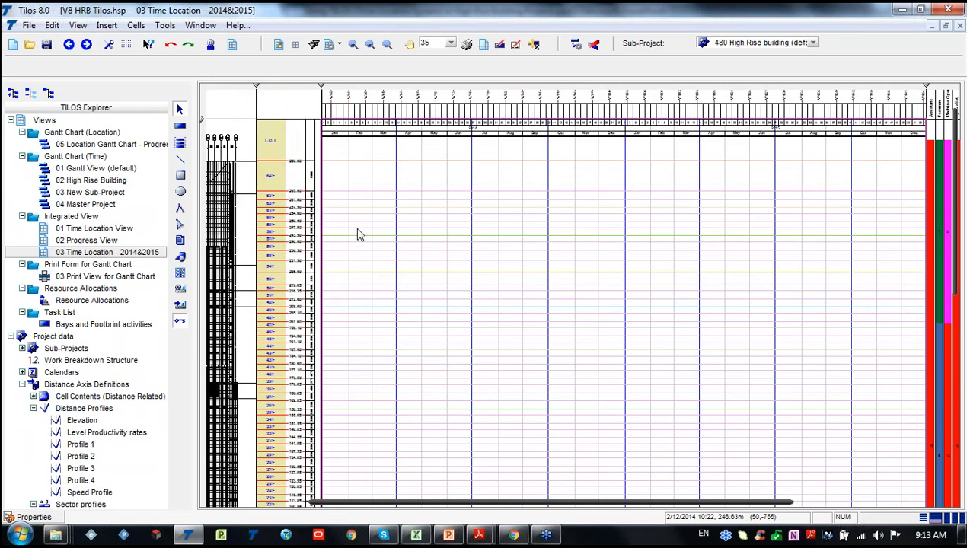
pyautogui.scroll(-1, 358, 229)
pyautogui.moveTo(454, 501); pyautogui.dragTo(421, 508)
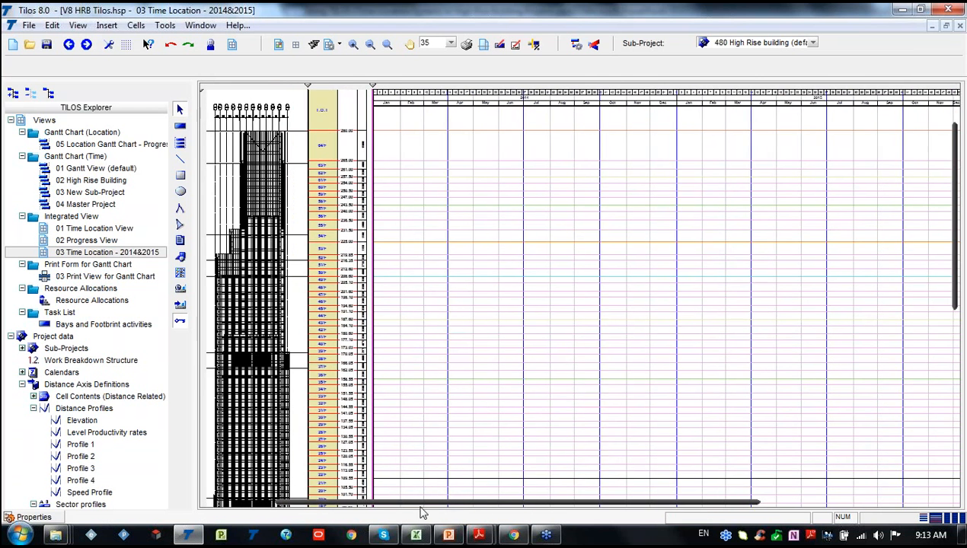
pyautogui.scroll(-3, 447, 328)
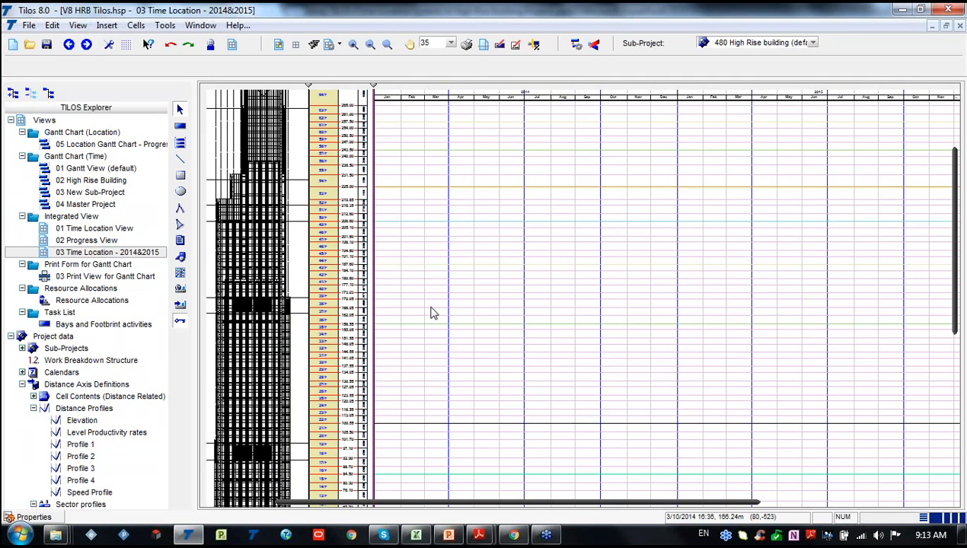
pyautogui.scroll(-9, 432, 313)
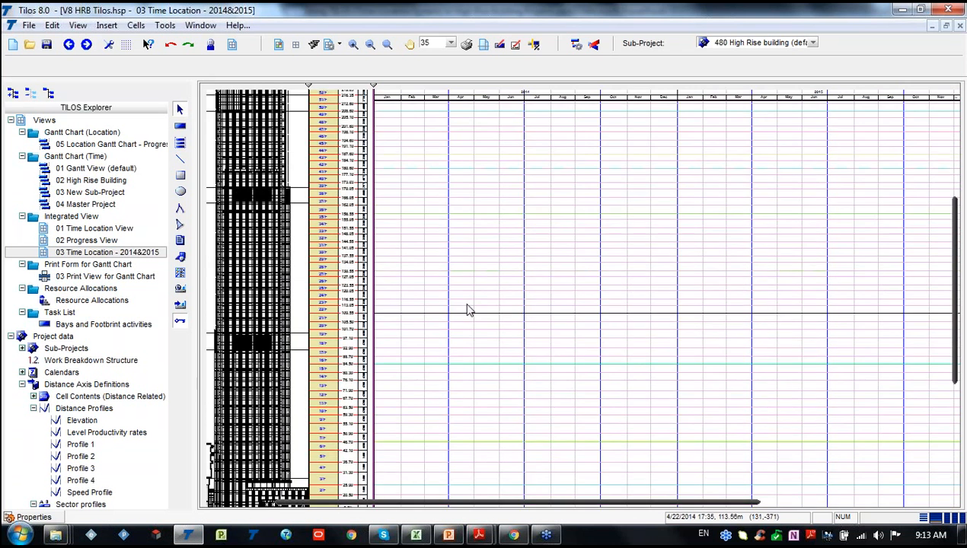
pyautogui.scroll(-3, 488, 320)
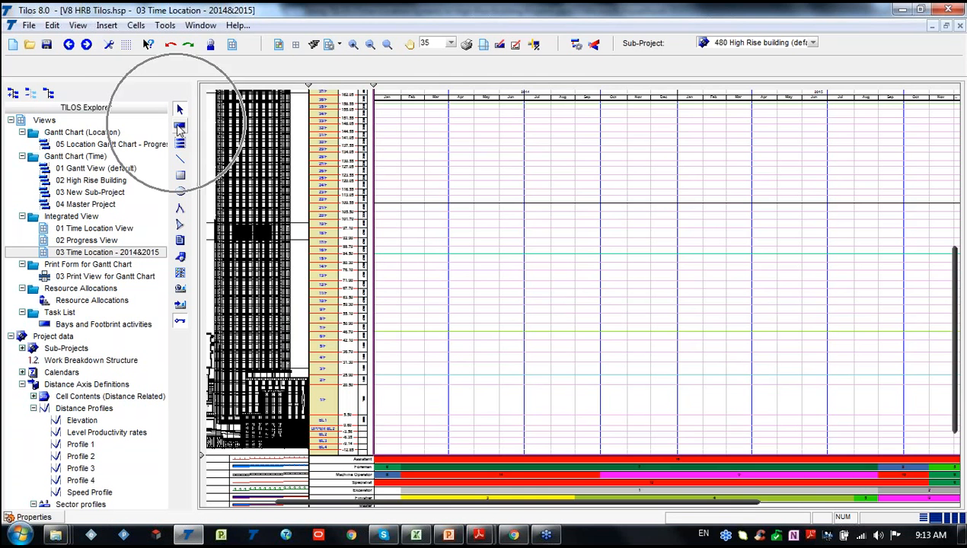
# - Draw a task from the Milestone Star template at about 2/6/2014, spanning about 288 to 96 on the height axis, and select it
pyautogui.click(180, 129)
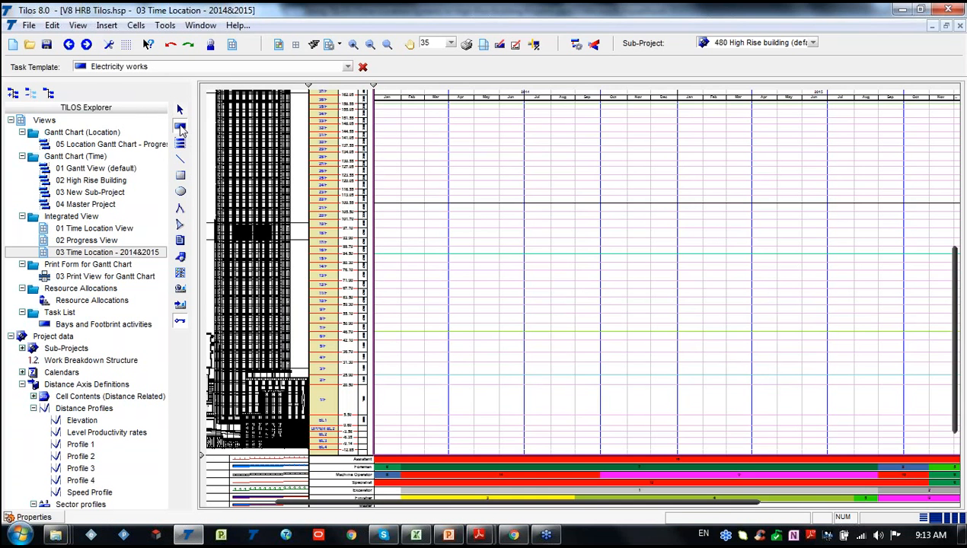
pyautogui.click(348, 68)
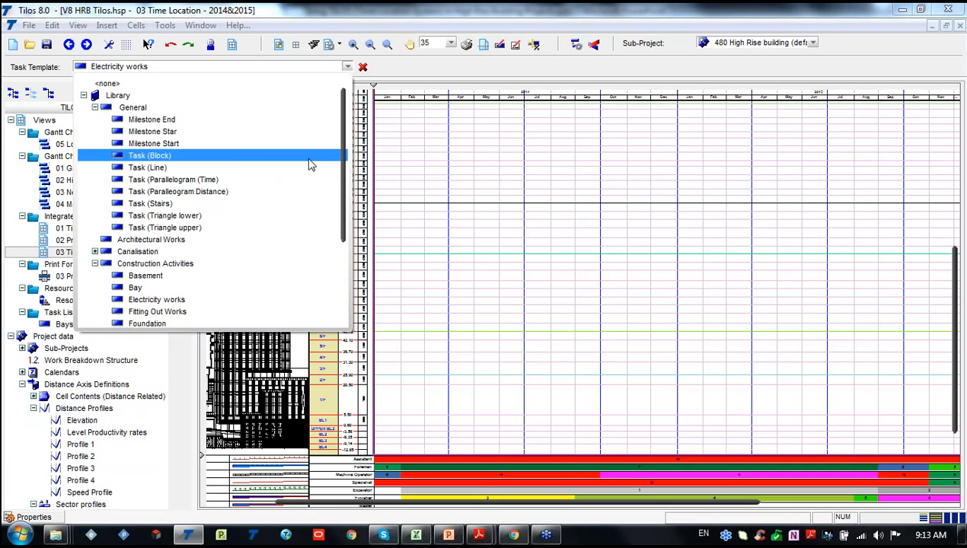
pyautogui.click(191, 134)
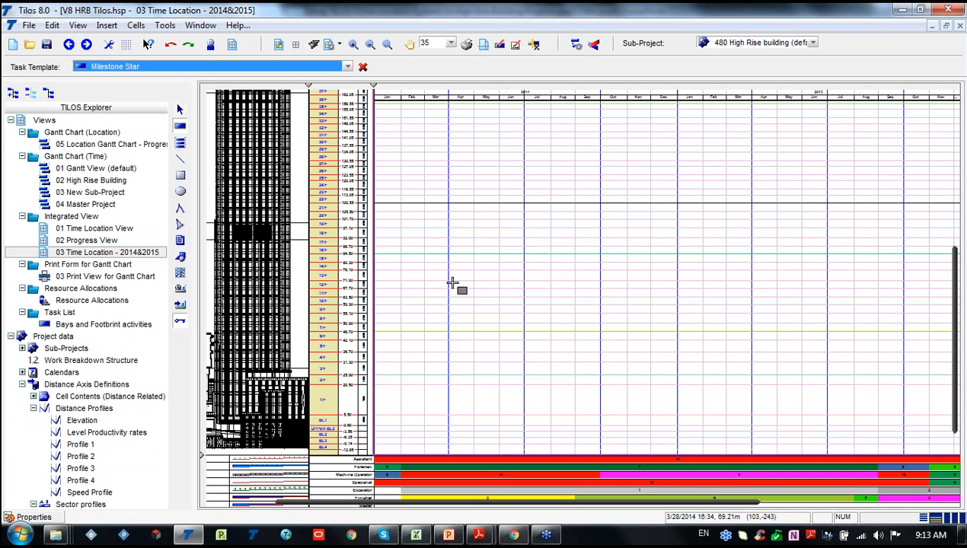
pyautogui.moveTo(954, 358); pyautogui.dragTo(965, 191)
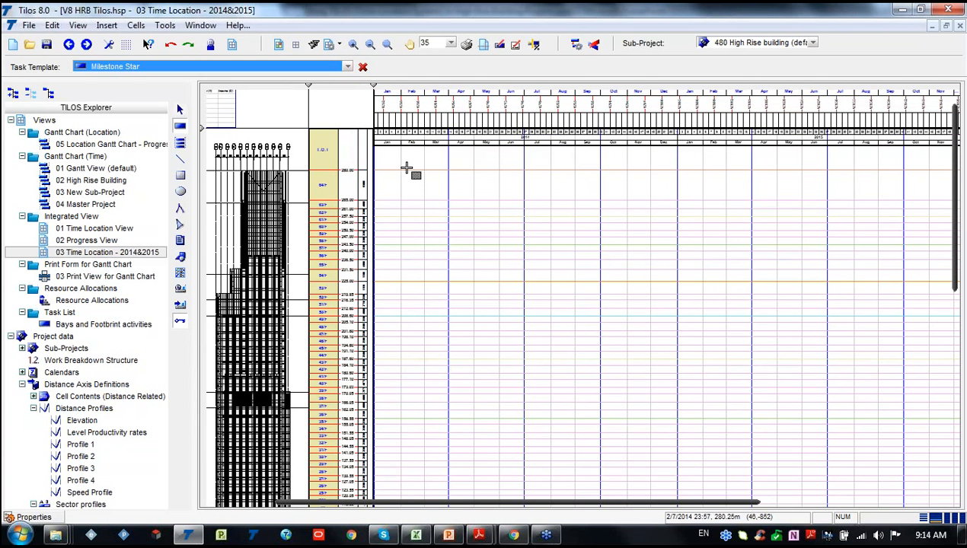
pyautogui.moveTo(402, 151)
pyautogui.mouseDown()
pyautogui.moveTo(411, 478)
pyautogui.moveTo(423, 457)
pyautogui.moveTo(409, 466)
pyautogui.moveTo(417, 423)
pyautogui.mouseUp()
pyautogui.scroll(-3, 431, 332)
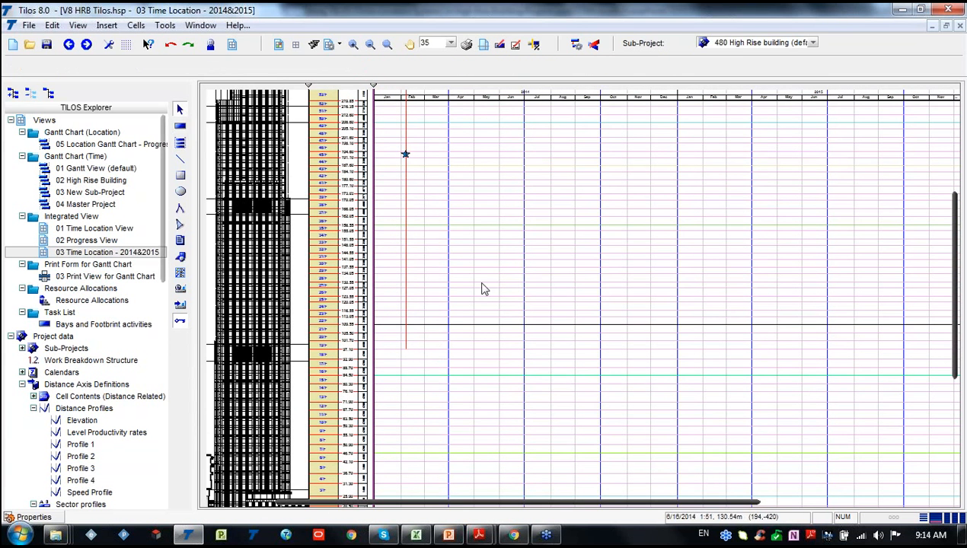
pyautogui.click(405, 255)
pyautogui.scroll(4, 404, 173)
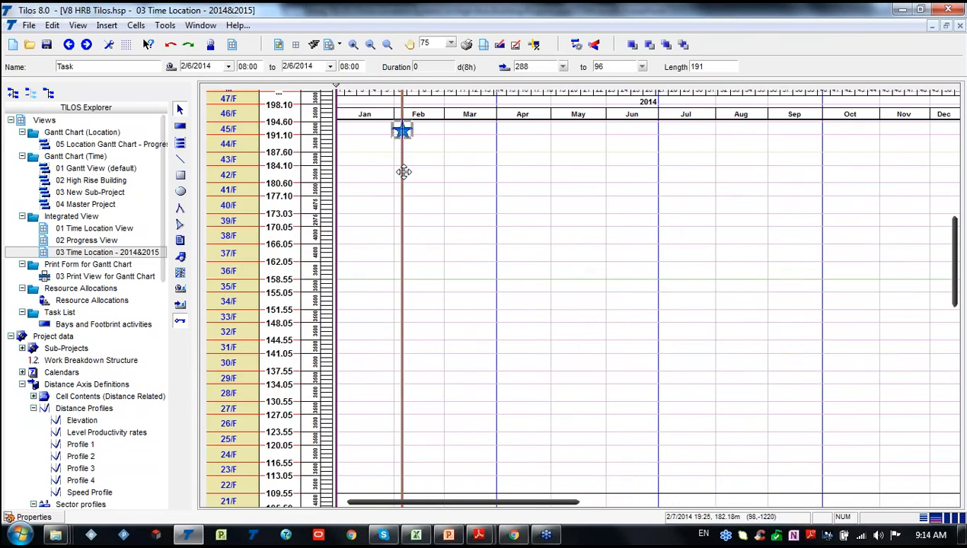
# - Set the star milestone's height range to run from 0 to 300
pyautogui.scroll(3, 404, 174)
pyautogui.click(80, 70)
pyautogui.press('ctrl')
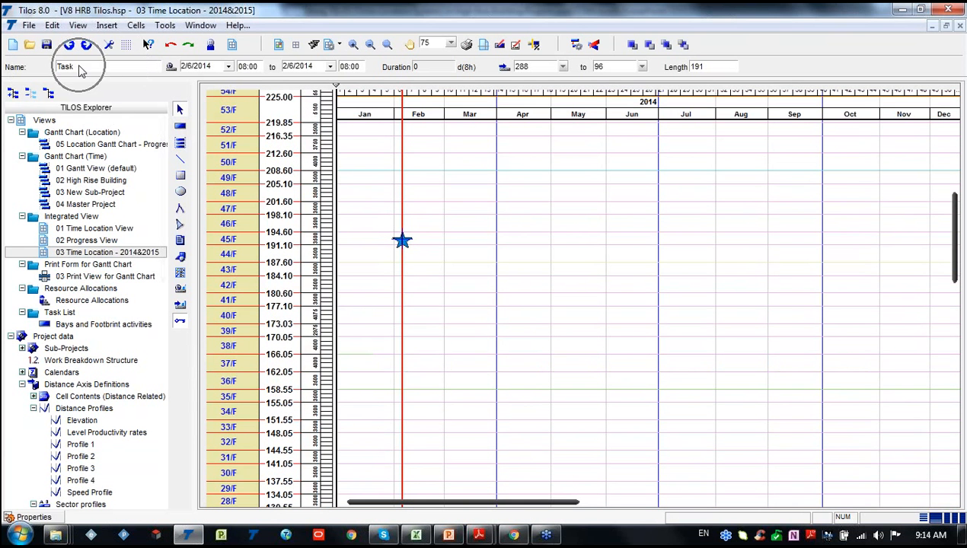
pyautogui.press('ctrl')
pyautogui.press('ctrl')
pyautogui.press('ctrl')
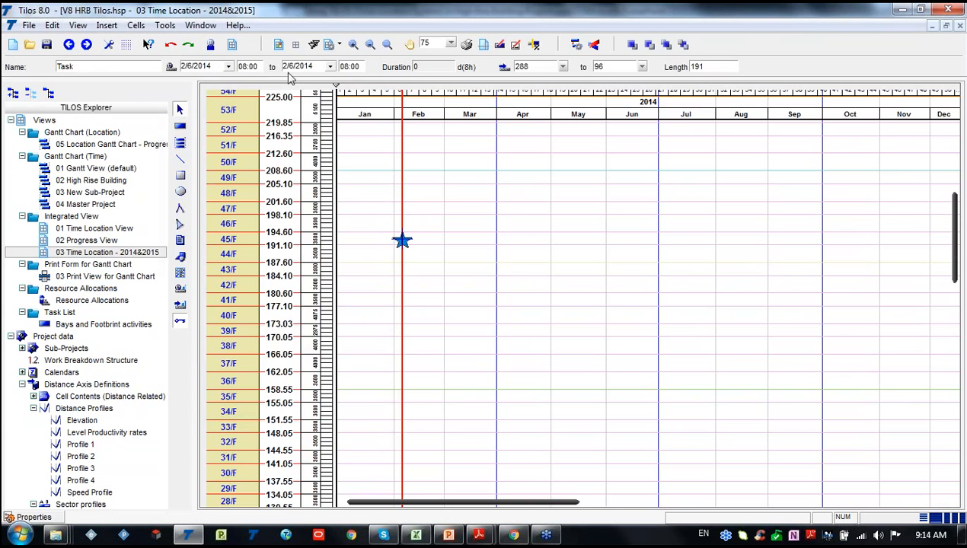
pyautogui.doubleClick(524, 67)
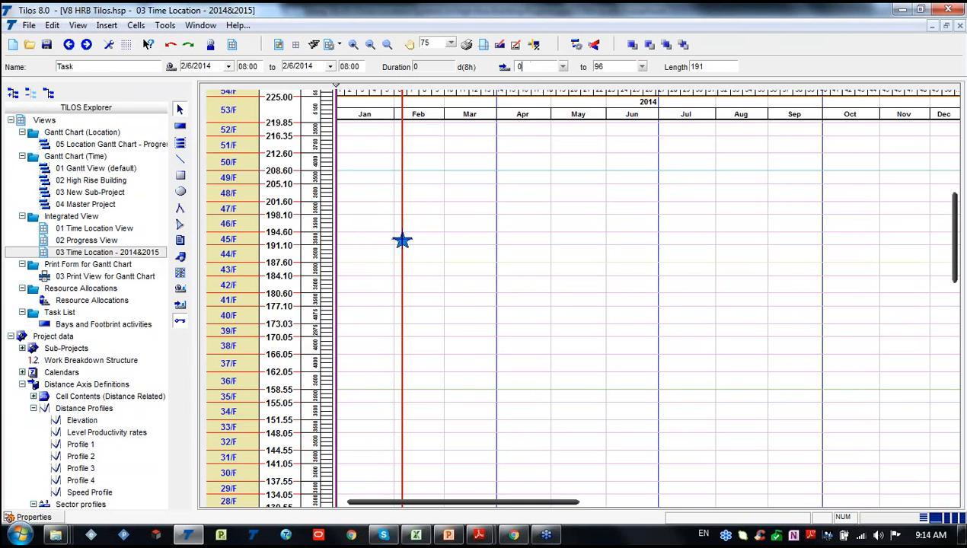
pyautogui.doubleClick(623, 67)
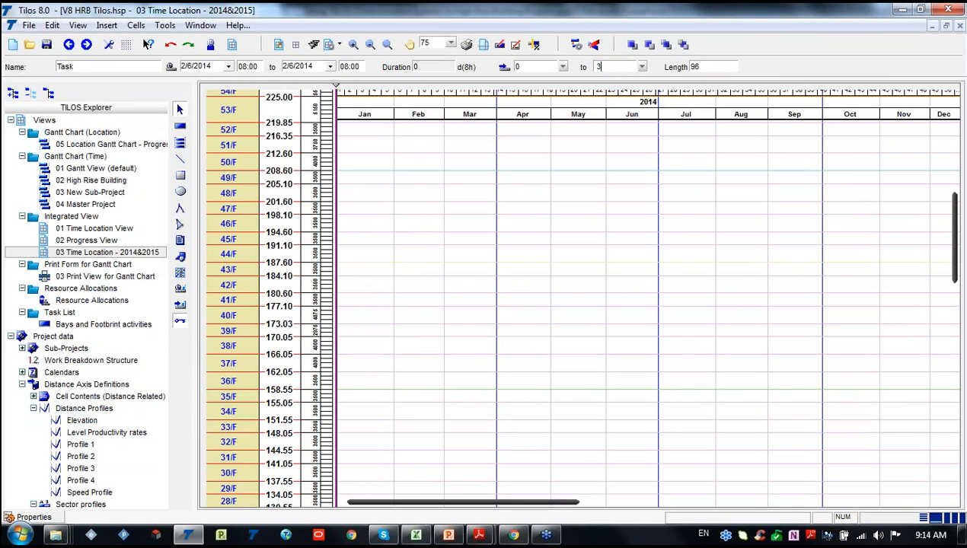
pyautogui.press('Return')
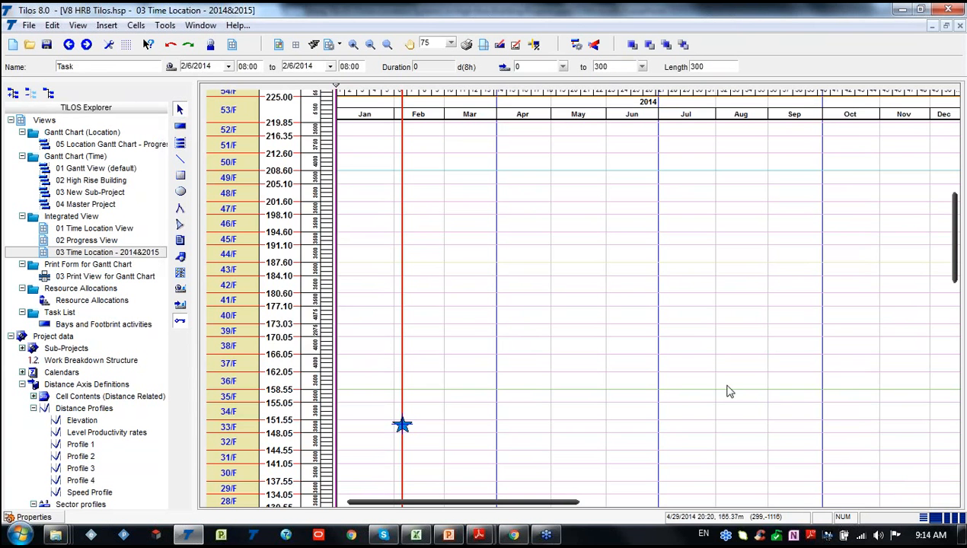
# - Set the star milestone's start date to 1/31/2014 and deselect it
pyautogui.moveTo(955, 279); pyautogui.dragTo(961, 427)
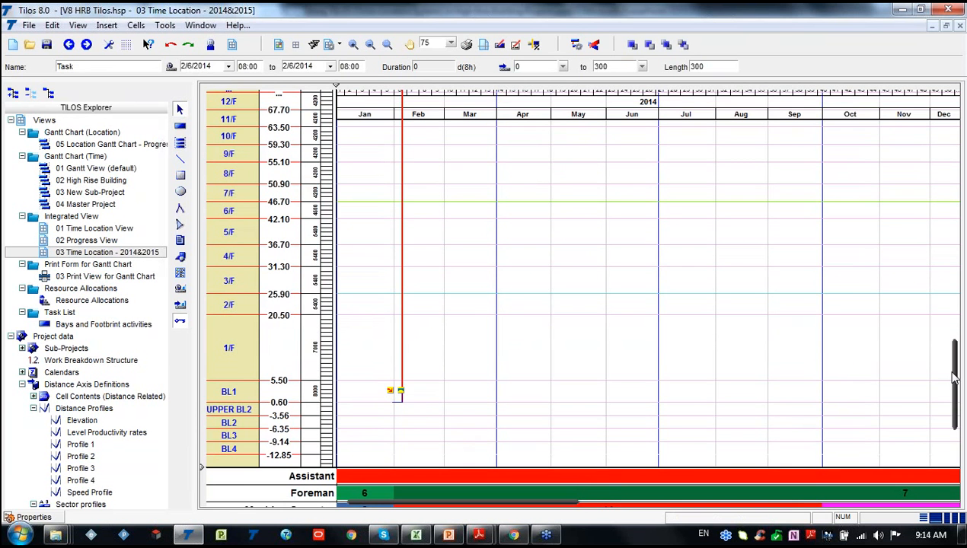
pyautogui.moveTo(958, 378); pyautogui.dragTo(417, 181)
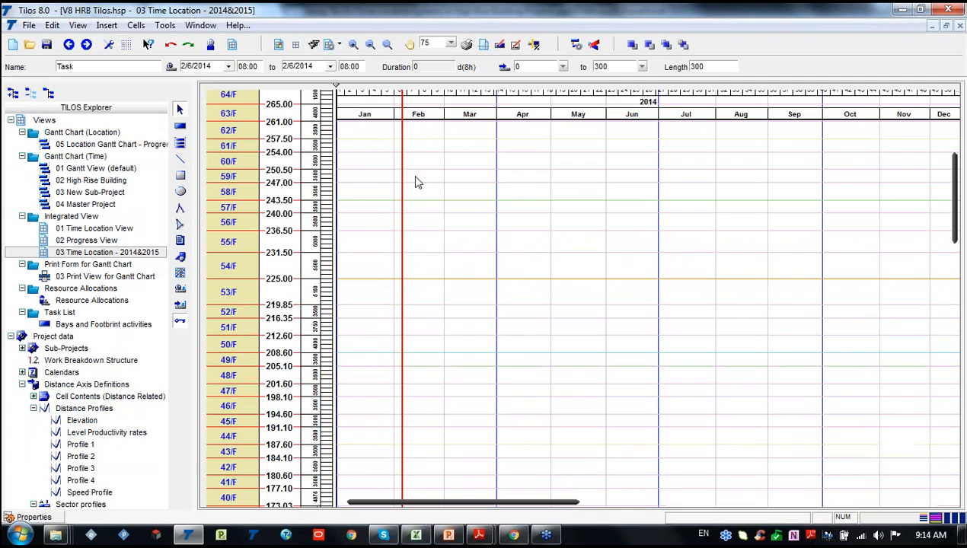
pyautogui.click(405, 173)
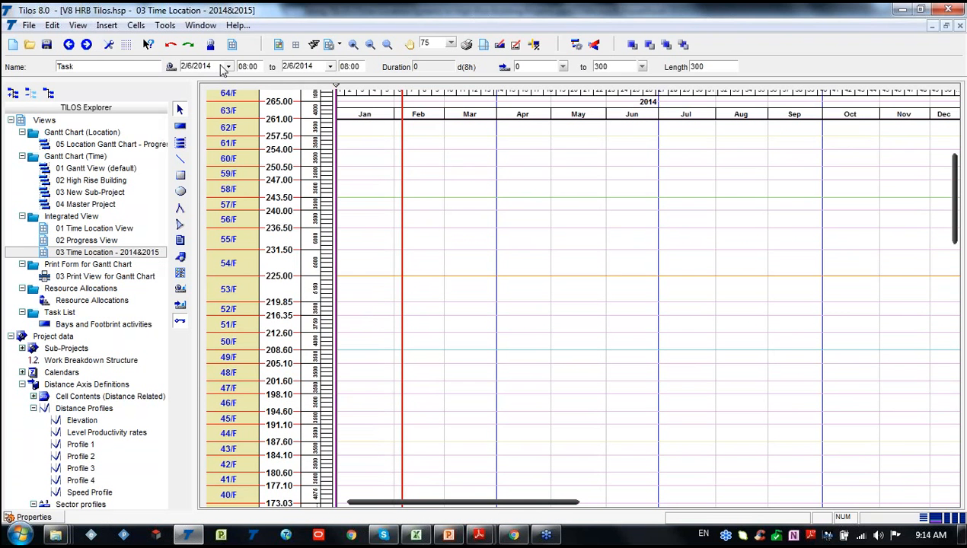
pyautogui.click(226, 67)
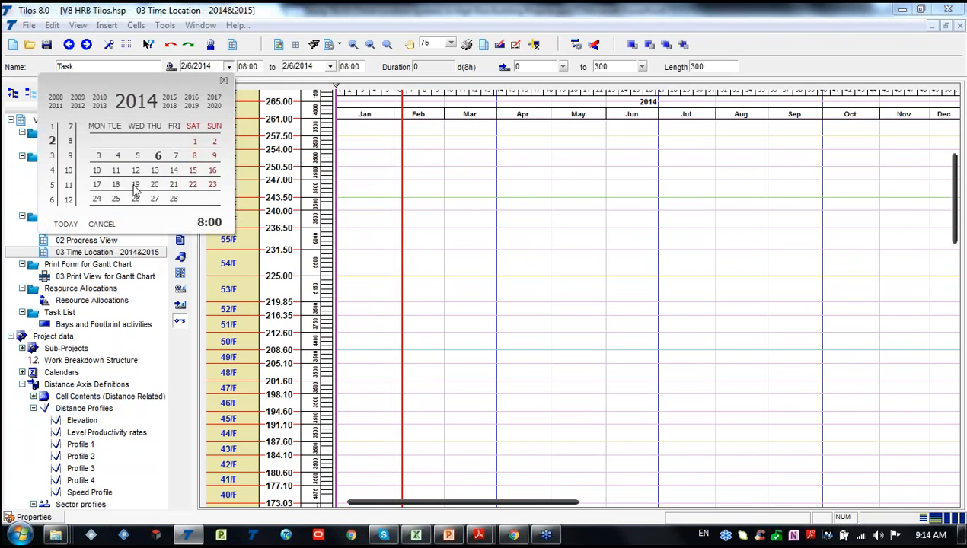
pyautogui.click(51, 128)
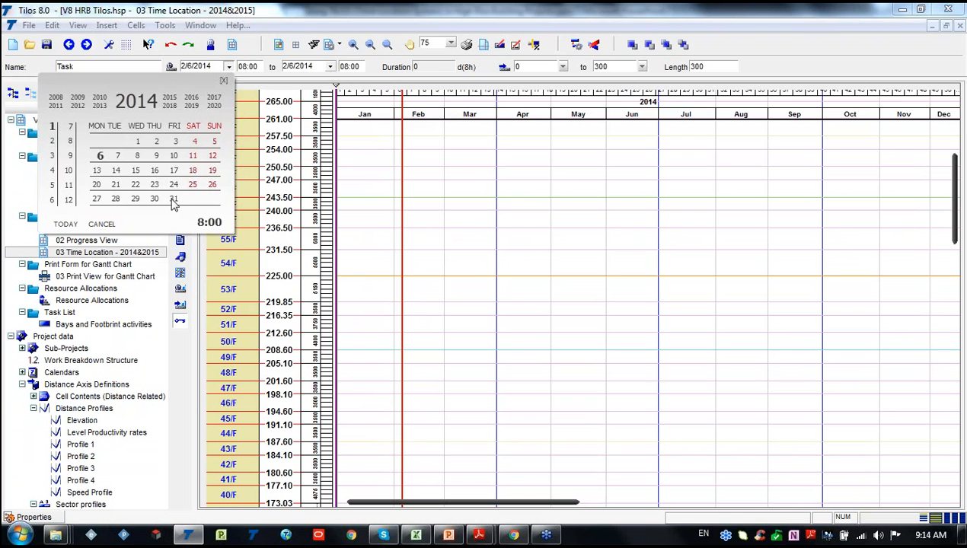
pyautogui.click(173, 200)
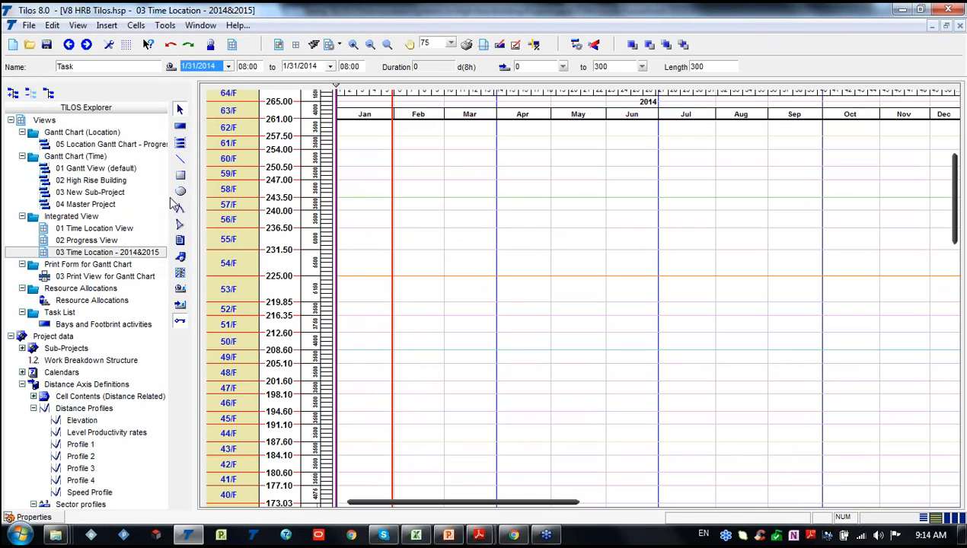
pyautogui.click(427, 209)
# - Examine the milestone line along the full building height, from T.O.T. down to the basement levels
pyautogui.scroll(5, 432, 204)
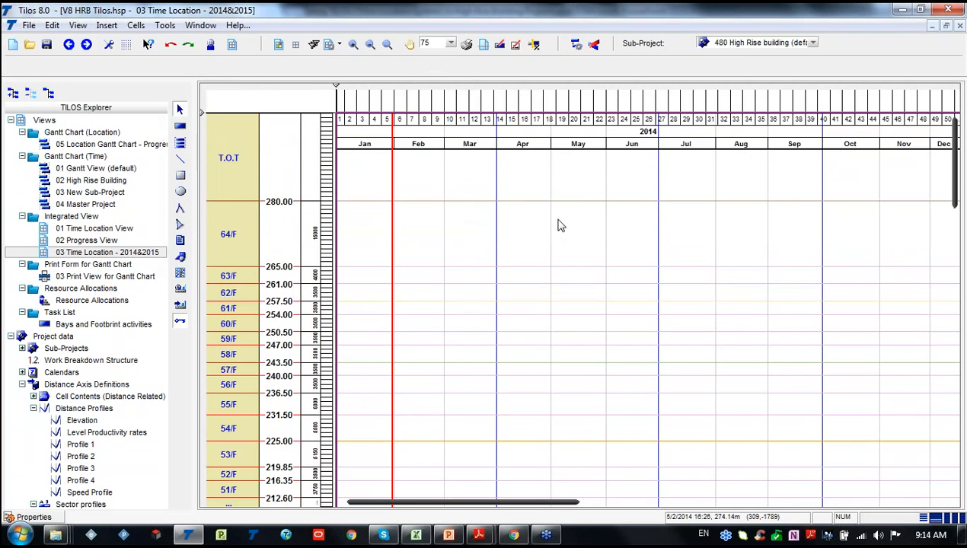
pyautogui.scroll(3, 560, 225)
pyautogui.scroll(-4, 568, 238)
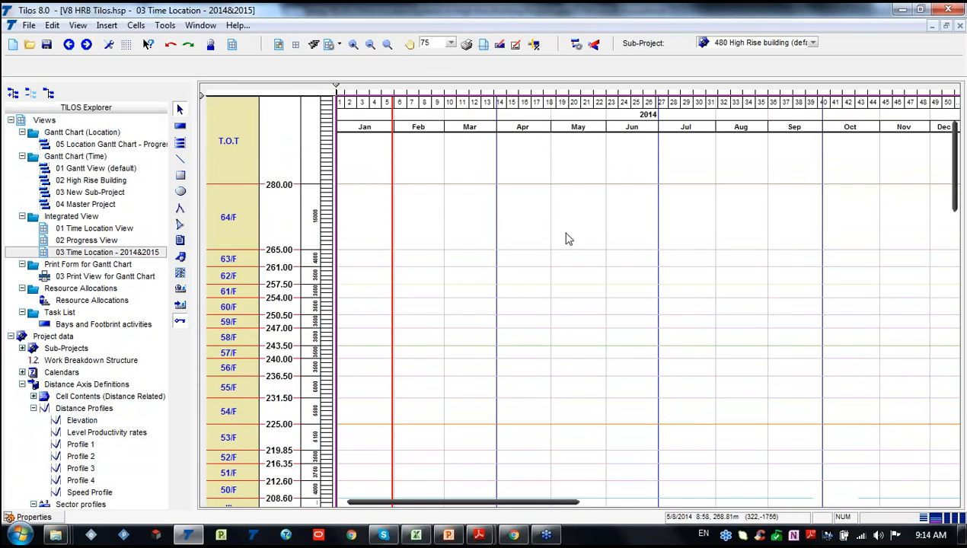
pyautogui.scroll(-1, 564, 233)
pyautogui.scroll(-3, 564, 230)
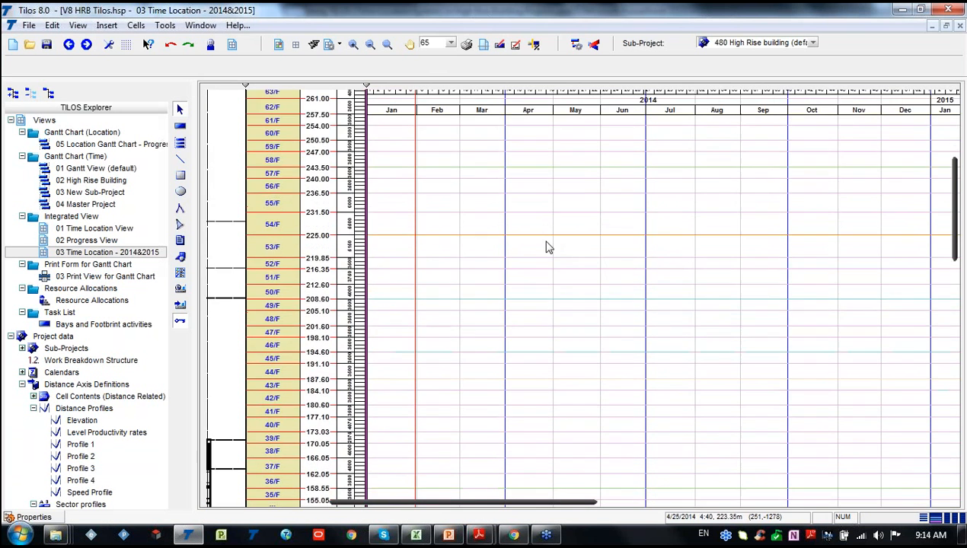
pyautogui.scroll(-5, 550, 253)
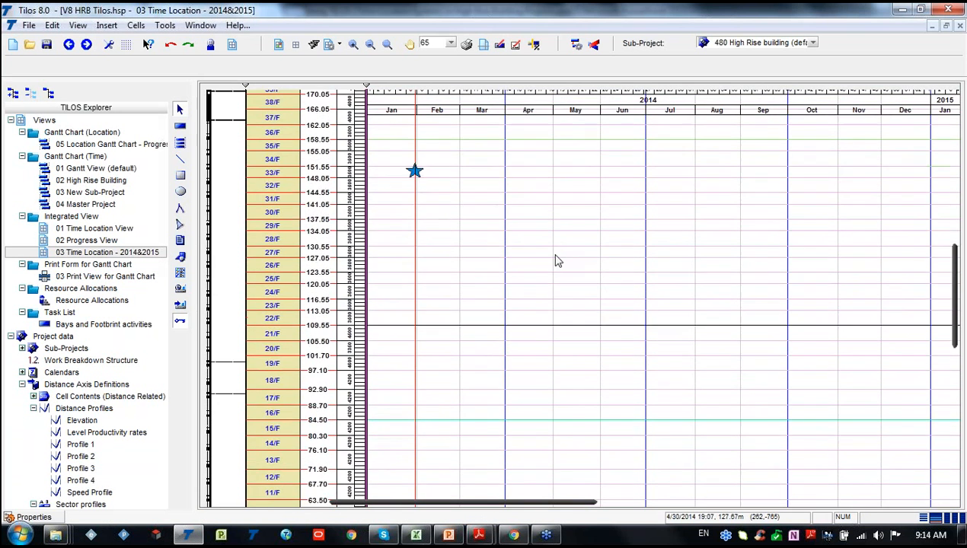
pyautogui.scroll(-5, 558, 261)
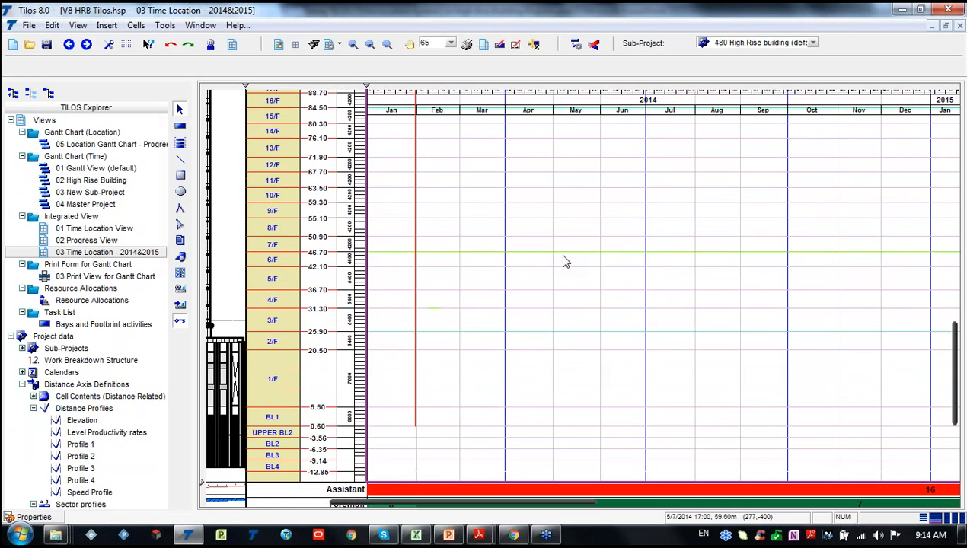
# - Draw a task from the Superstructure template, from 2/13/2014 at height 0 to about 5/29/2014 at height 67
pyautogui.click(182, 128)
pyautogui.click(213, 66)
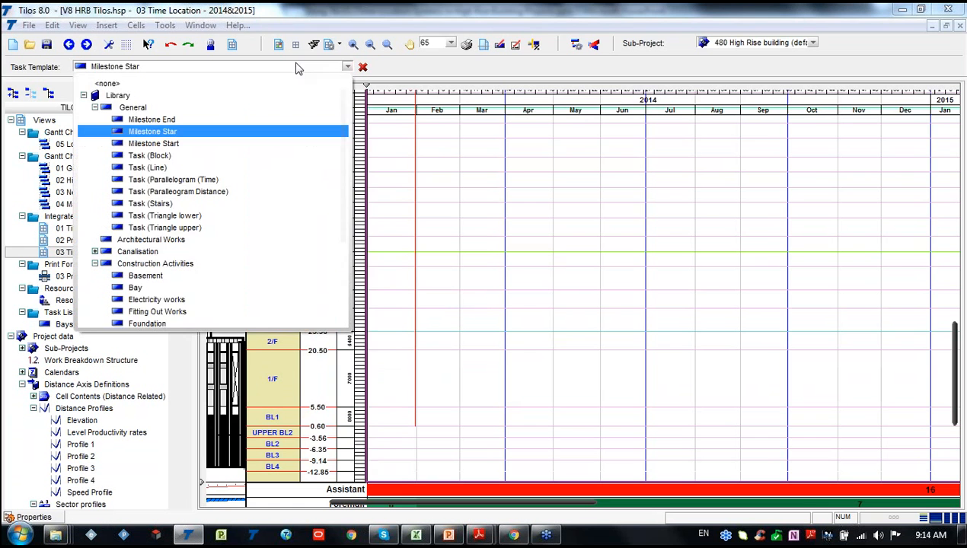
pyautogui.scroll(-4, 263, 221)
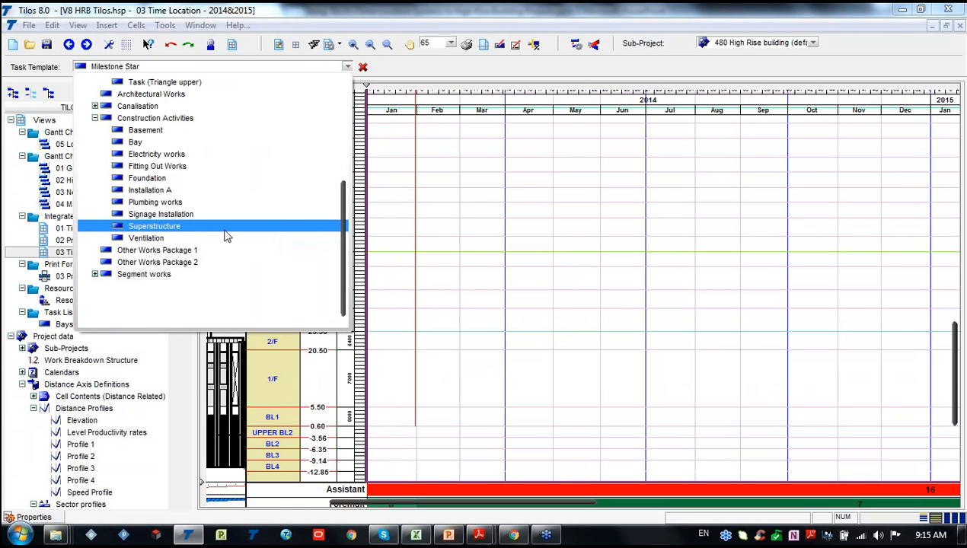
pyautogui.click(161, 232)
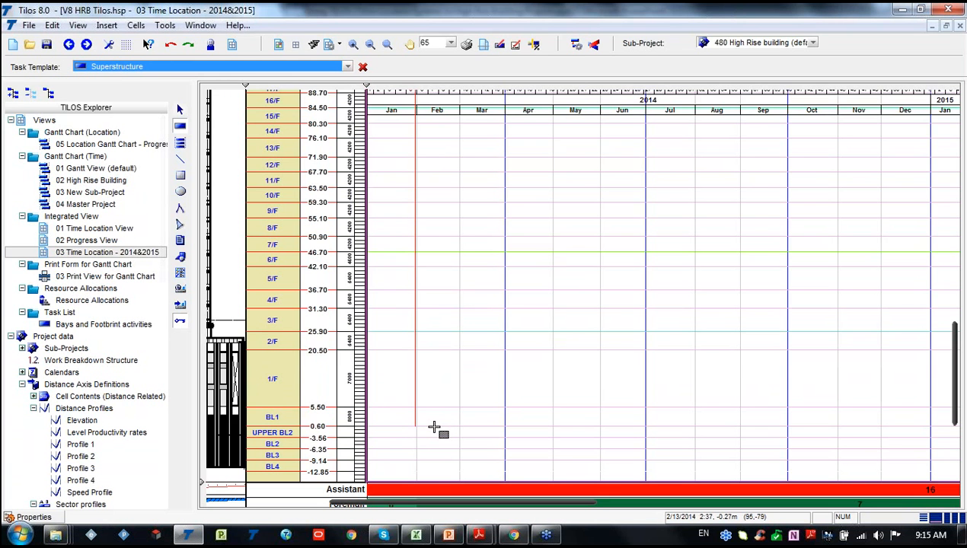
pyautogui.moveTo(433, 427); pyautogui.dragTo(597, 174)
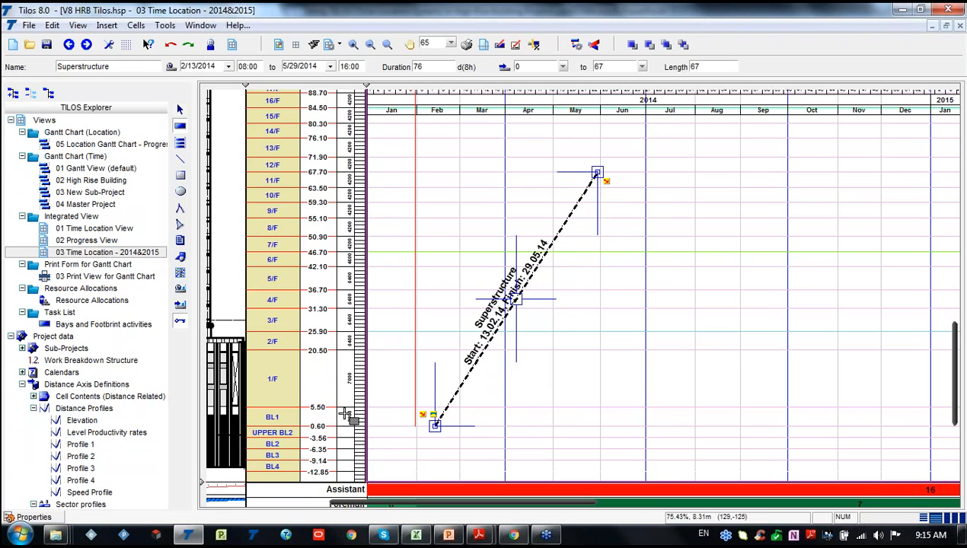
pyautogui.click(181, 112)
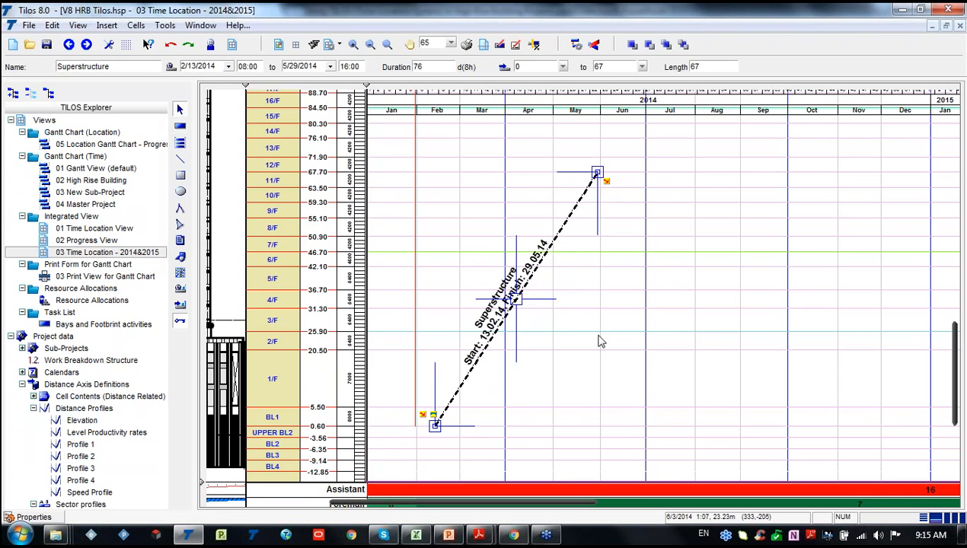
# - Move the Superstructure task's name and date label slightly away from its line so the two are separated
pyautogui.click(497, 286)
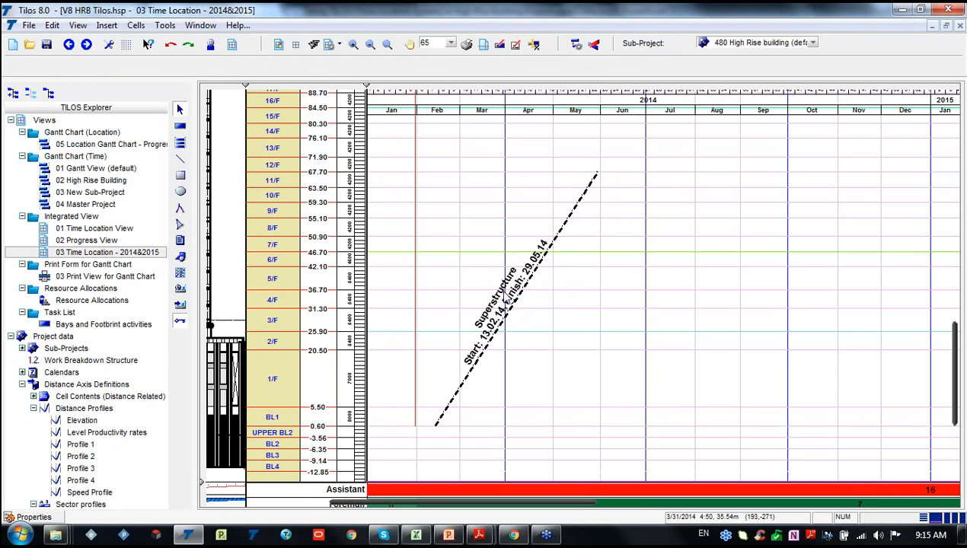
pyautogui.click(509, 302)
pyautogui.moveTo(498, 290); pyautogui.dragTo(495, 279)
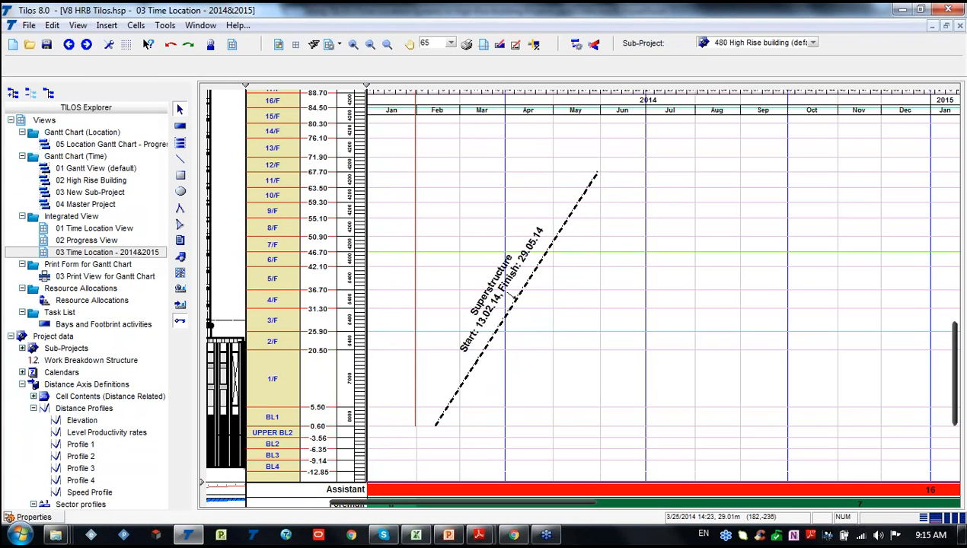
pyautogui.click(481, 331)
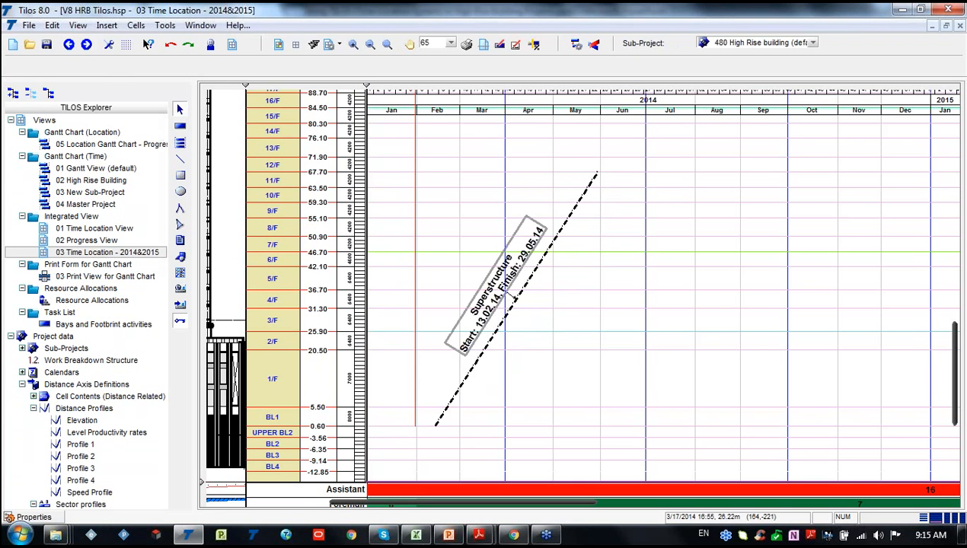
# - Open the Superstructure task's properties and examine its name, WBS and Task-ID details
pyautogui.click(515, 300)
pyautogui.click(56, 518)
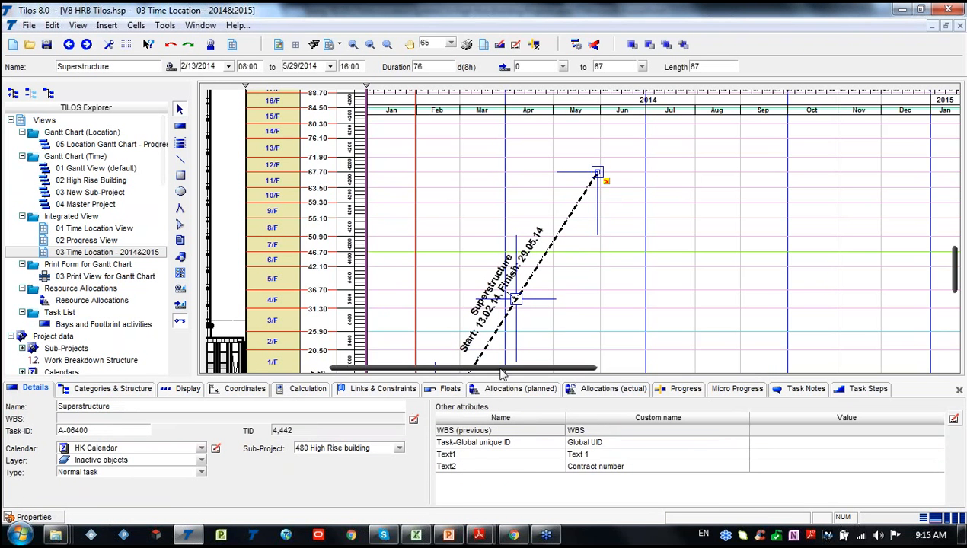
pyautogui.click(57, 409)
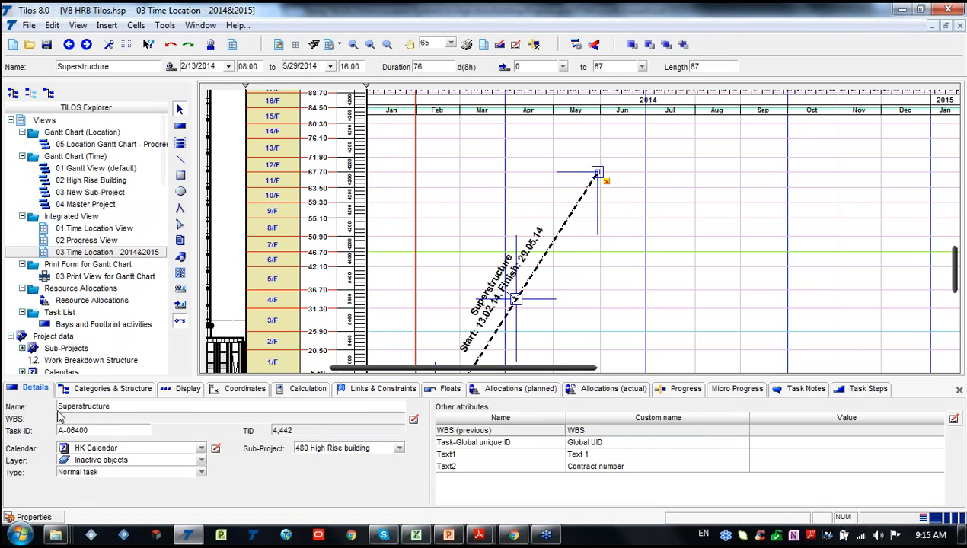
pyautogui.click(57, 409)
pyautogui.press('ctrl')
pyautogui.press('ctrl')
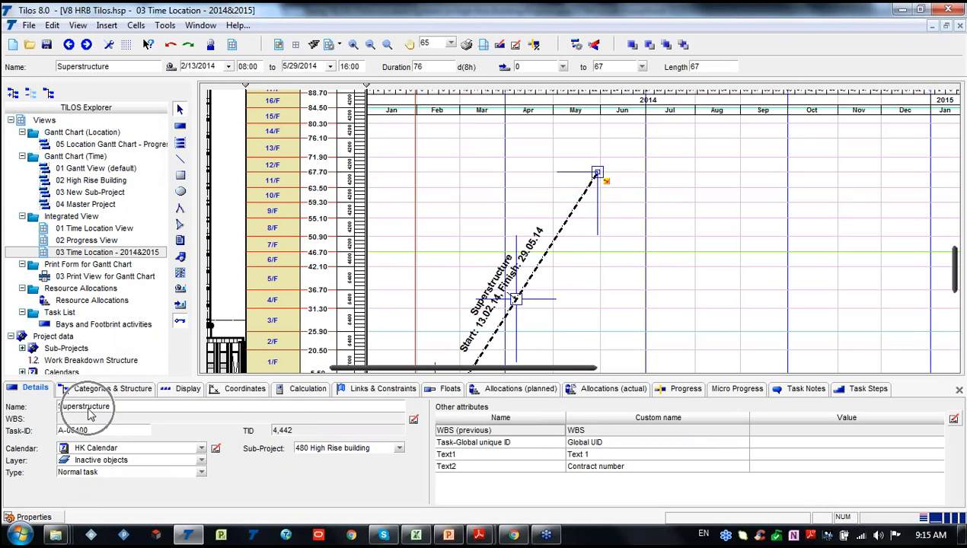
pyautogui.press('ctrl')
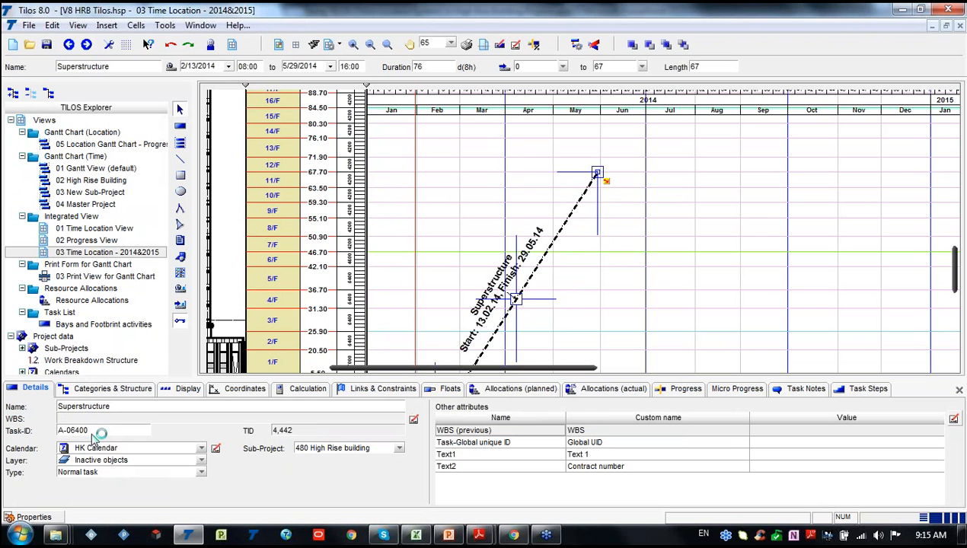
pyautogui.press('ctrl')
pyautogui.press('ctrl')
pyautogui.press('ctrl')
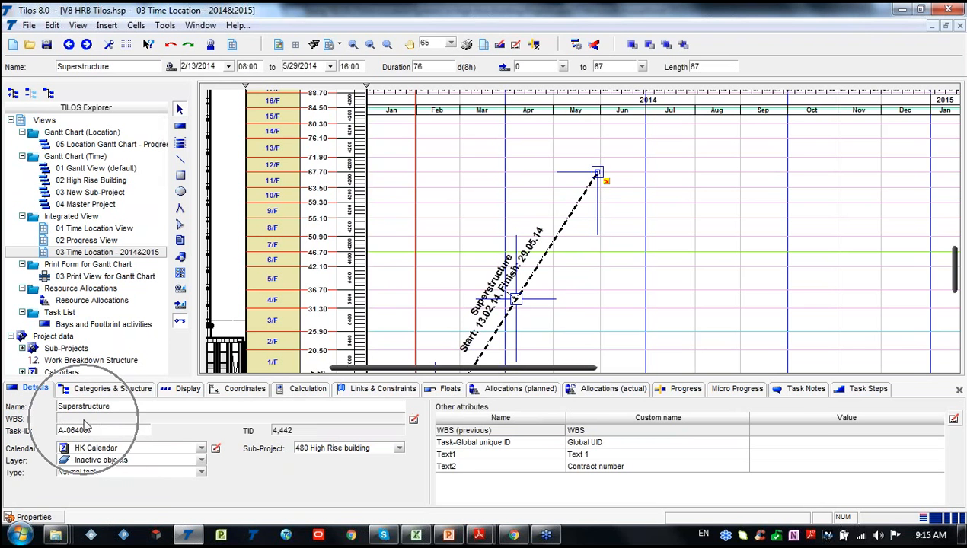
# - Look through the calendars available for the Superstructure task and leave the HK Calendar assigned
pyautogui.click(201, 449)
pyautogui.press('ctrl')
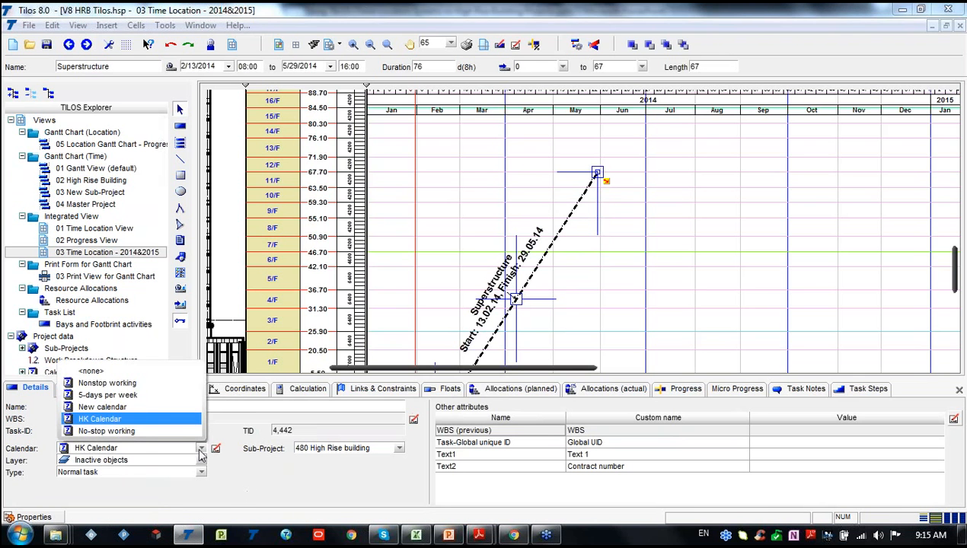
pyautogui.click(201, 454)
pyautogui.click(202, 455)
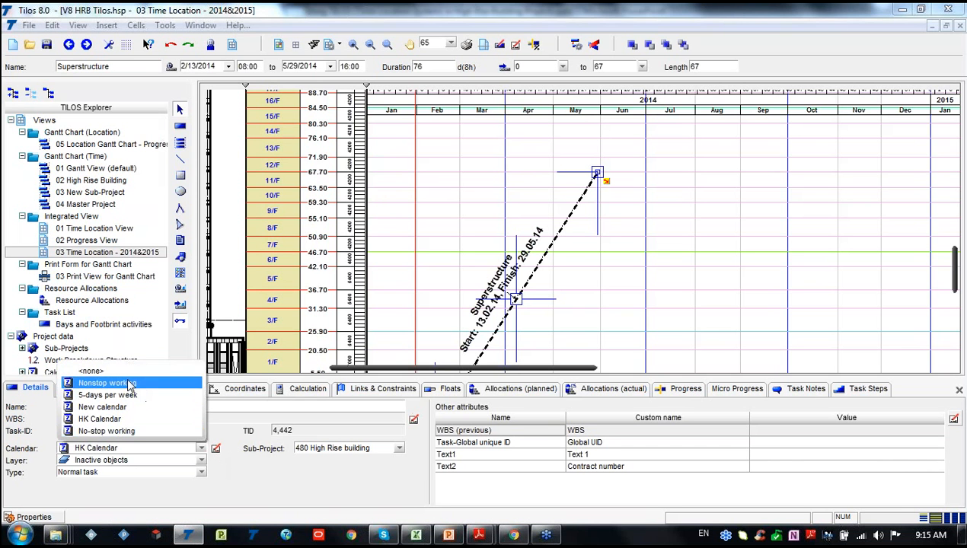
pyautogui.click(236, 477)
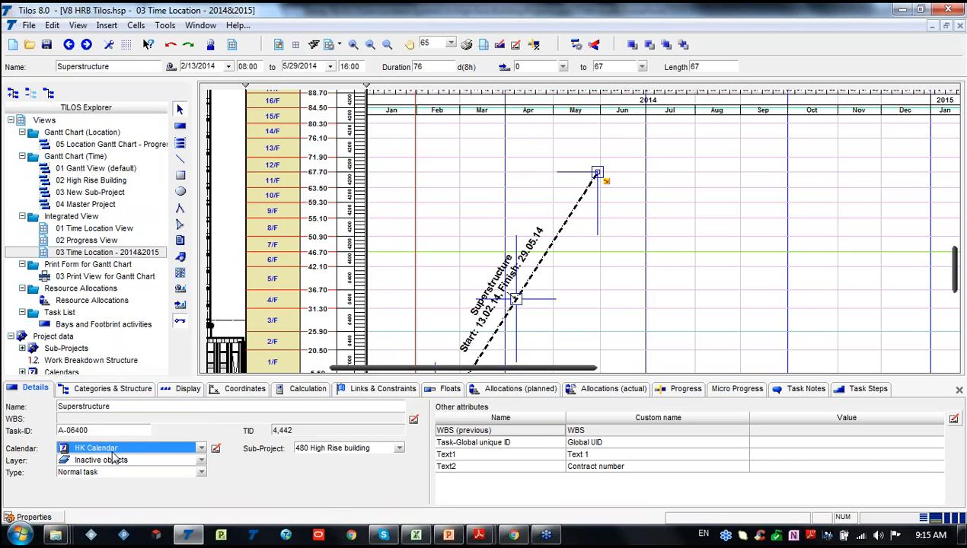
# - Examine the Superstructure task's categories and structure, its display settings, and its date and distance coordinates
pyautogui.click(115, 390)
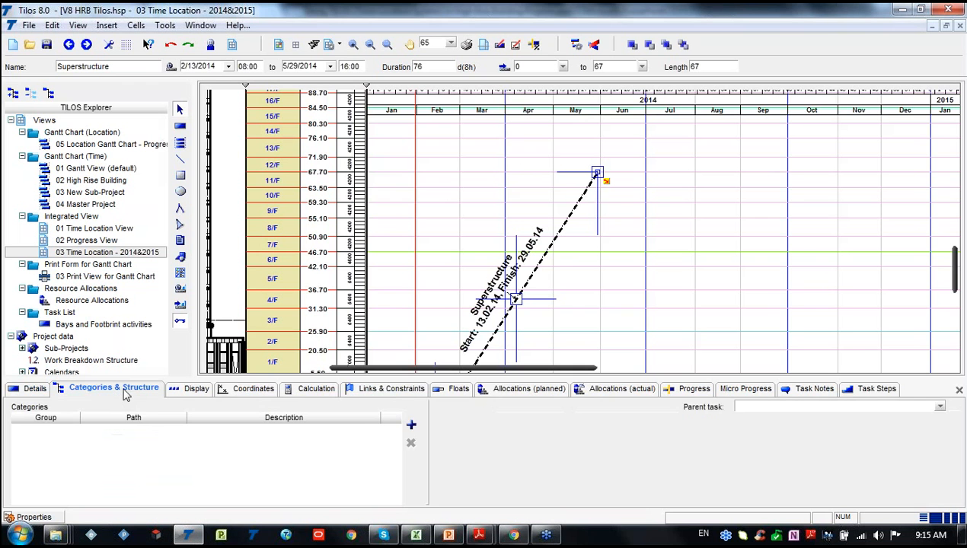
pyautogui.click(183, 390)
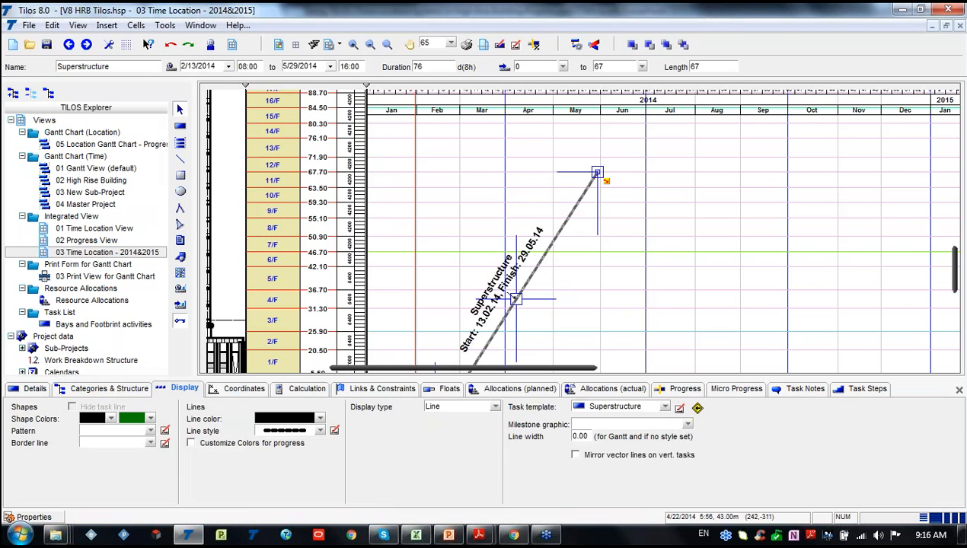
pyautogui.click(244, 389)
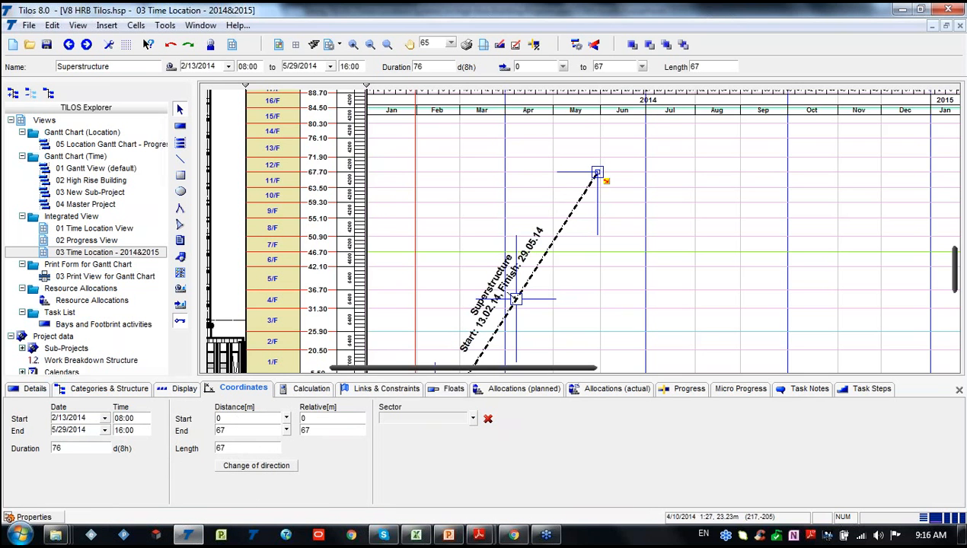
# - Set the Superstructure task's duration to 50 d(8h) in its calculation settings
pyautogui.click(617, 307)
pyautogui.scroll(-1, 617, 307)
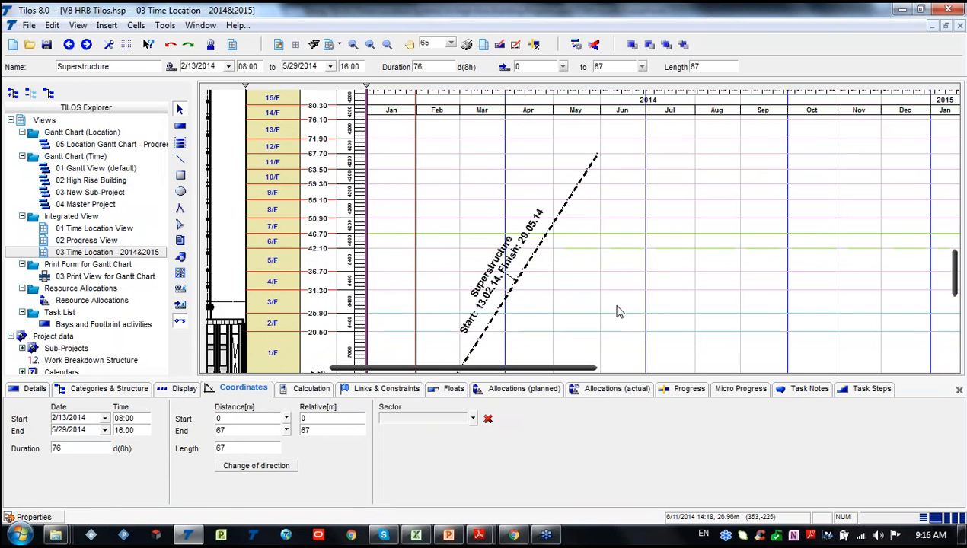
pyautogui.click(502, 320)
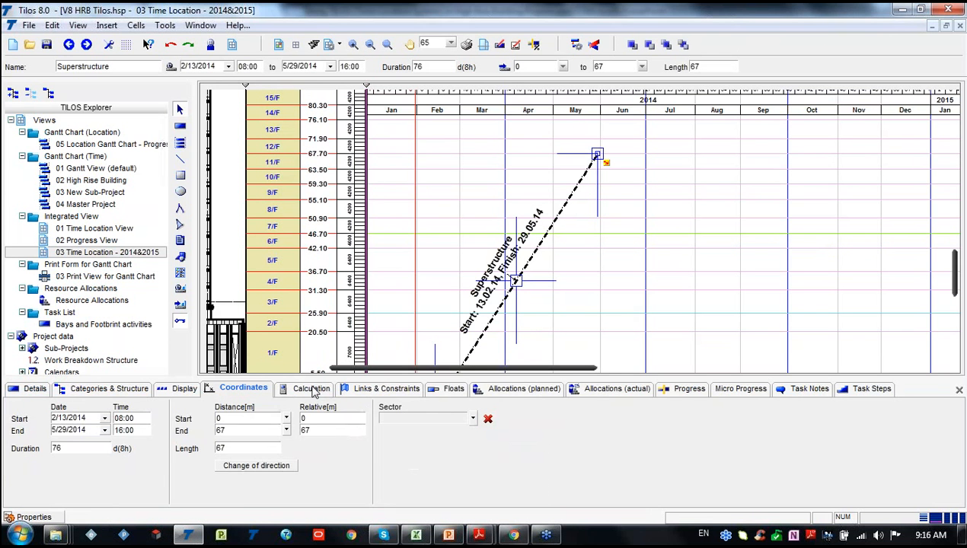
pyautogui.click(312, 389)
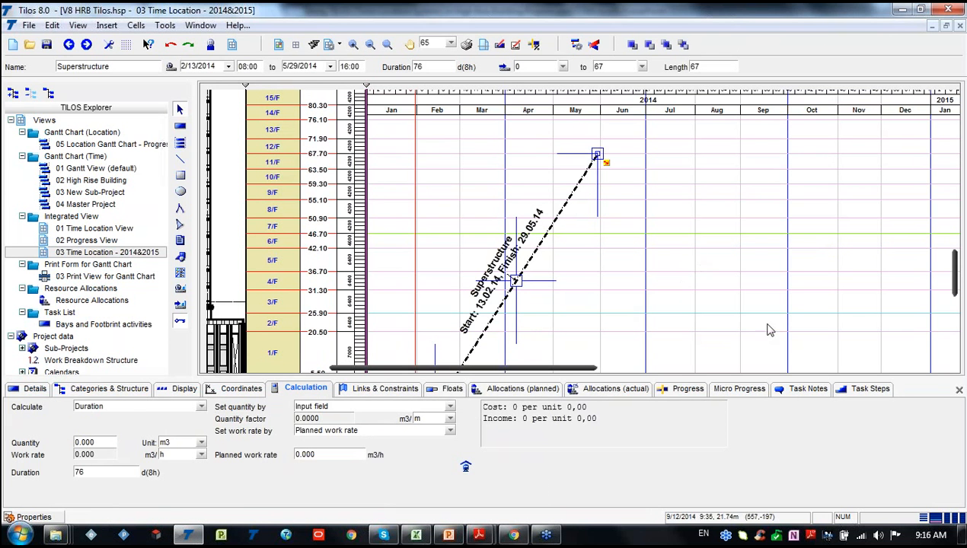
pyautogui.moveTo(956, 273); pyautogui.dragTo(956, 278)
pyautogui.press('ctrl')
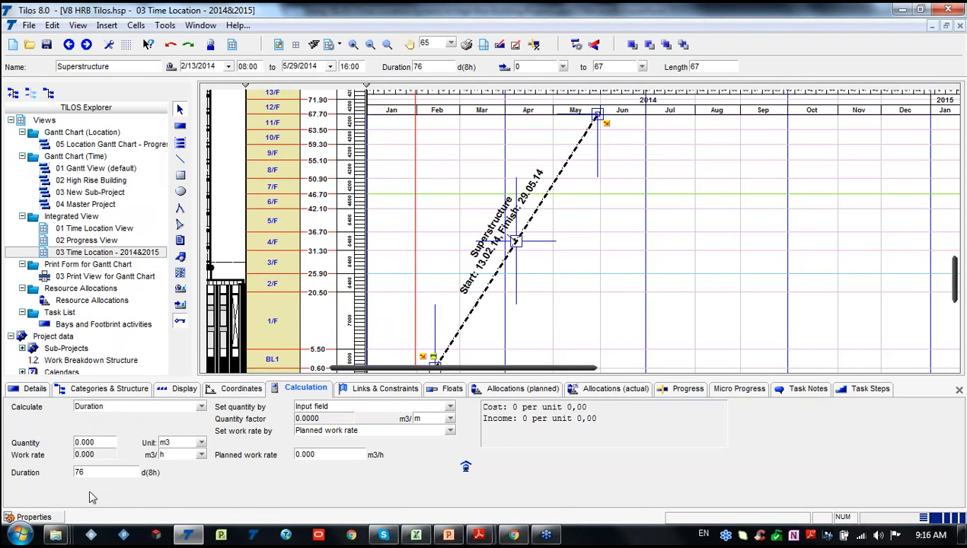
pyautogui.press('ctrl')
pyautogui.doubleClick(95, 473)
pyautogui.write('50')
pyautogui.press('Return')
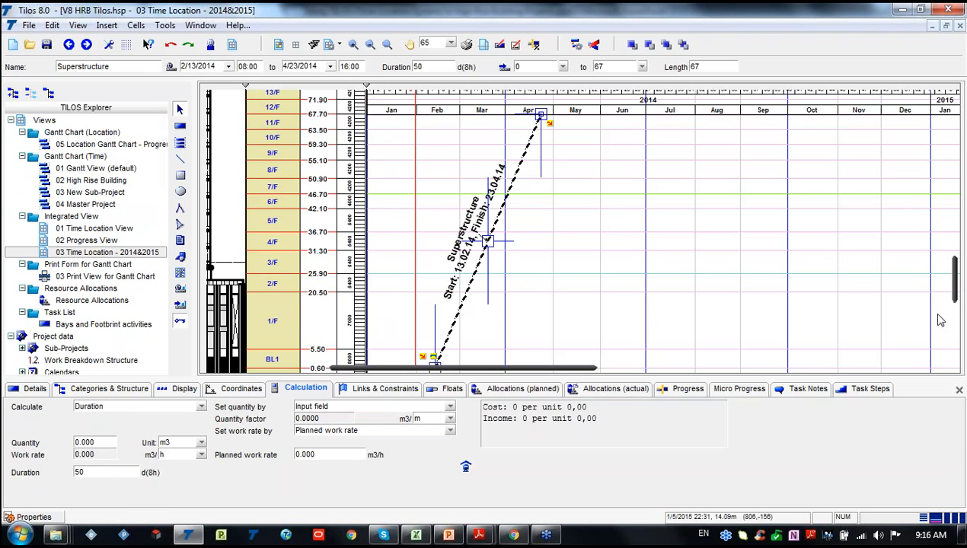
# - Examine the Superstructure task's links and constraints, floats, planned and actual allocations, progress, task steps and coordinates
pyautogui.click(384, 395)
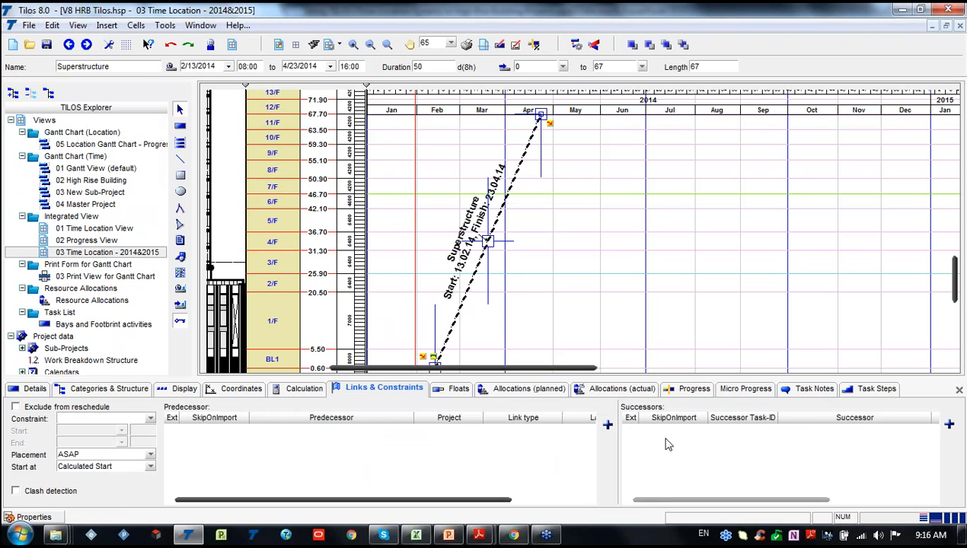
pyautogui.click(456, 389)
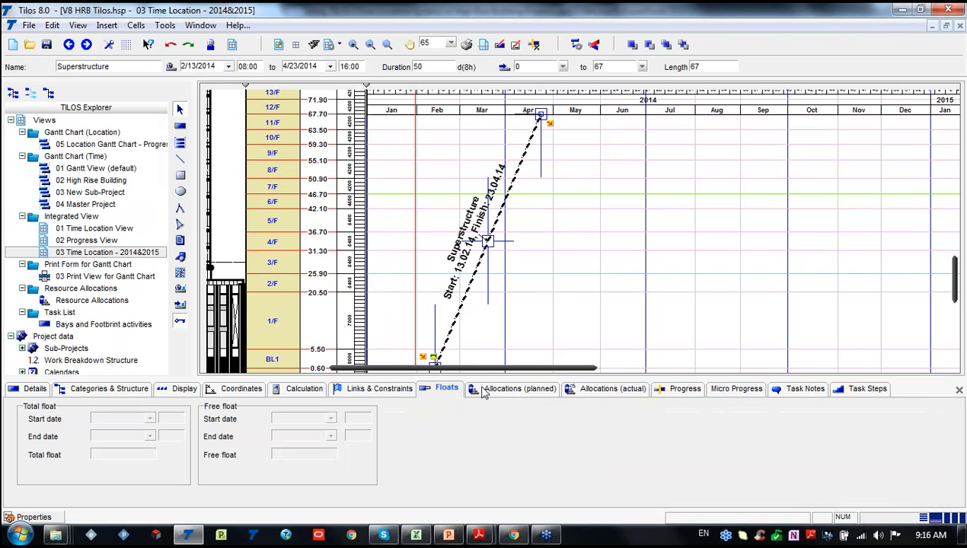
pyautogui.click(510, 389)
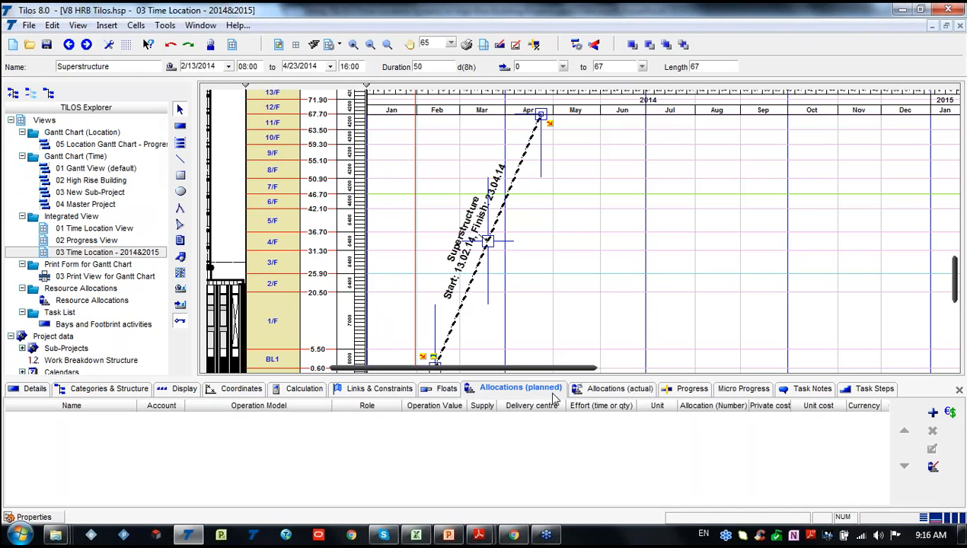
pyautogui.click(615, 393)
pyautogui.click(527, 390)
pyautogui.click(708, 390)
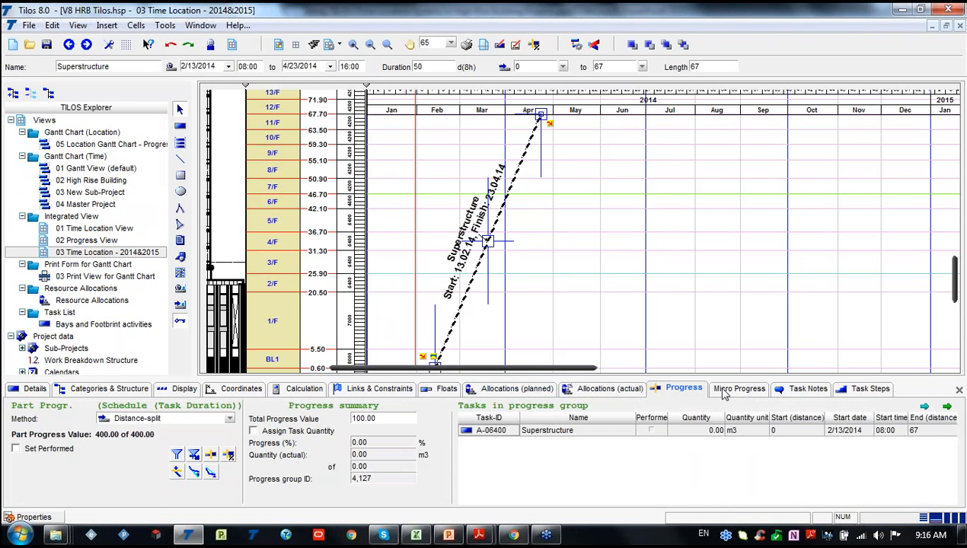
pyautogui.click(854, 393)
pyautogui.click(243, 389)
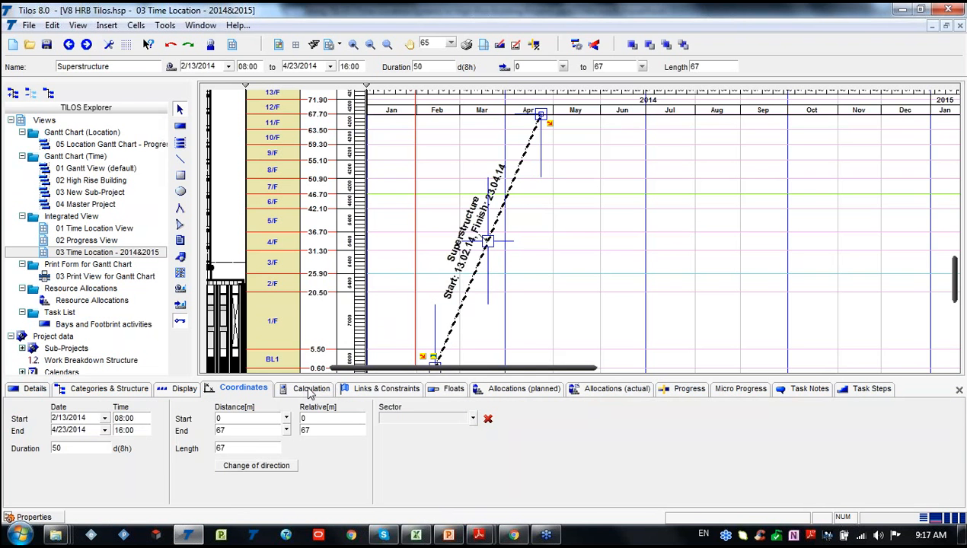
# - Look through the calculation methods available for the Superstructure task and leave it calculating Duration
pyautogui.click(308, 389)
pyautogui.click(682, 215)
pyautogui.scroll(1, 603, 217)
pyautogui.scroll(2, 604, 216)
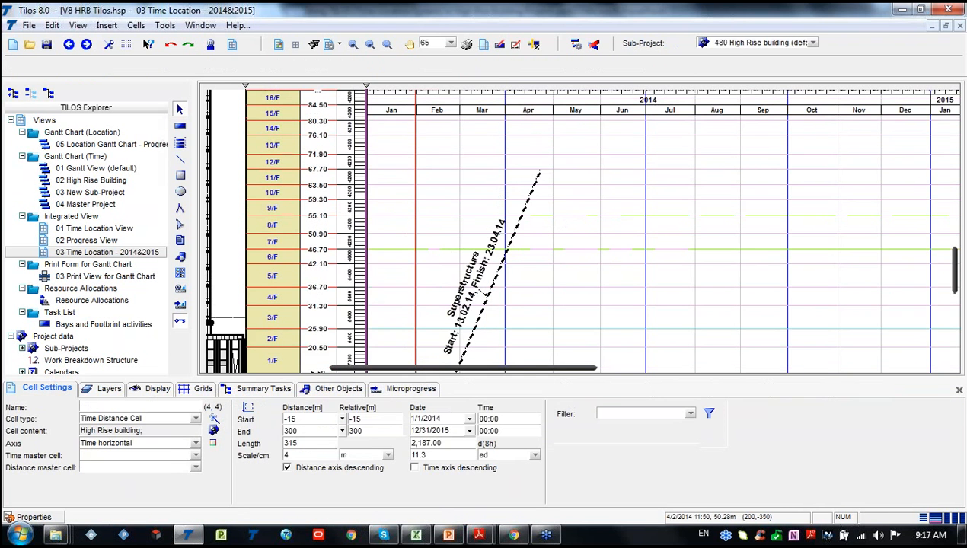
pyautogui.click(511, 236)
pyautogui.scroll(-3, 661, 269)
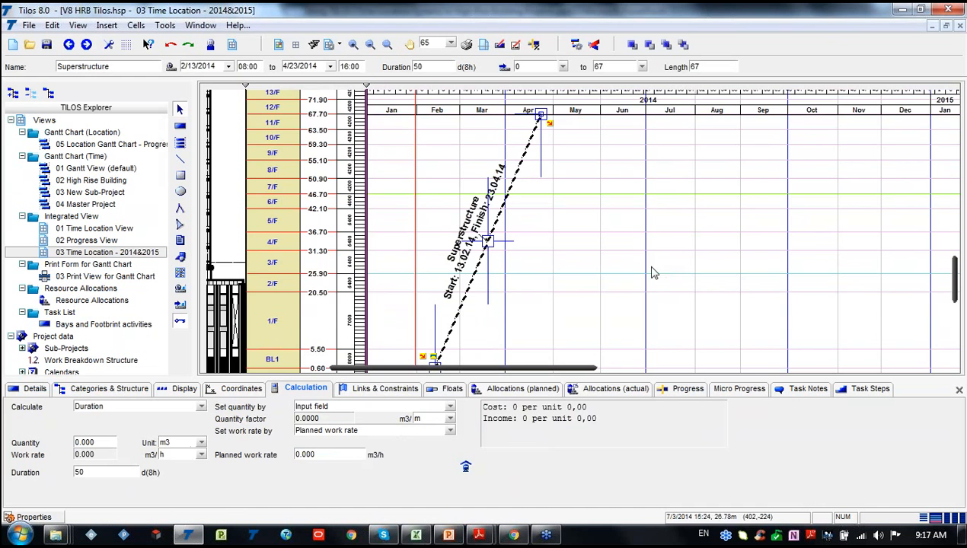
pyautogui.scroll(-1, 590, 255)
pyautogui.scroll(1, 587, 259)
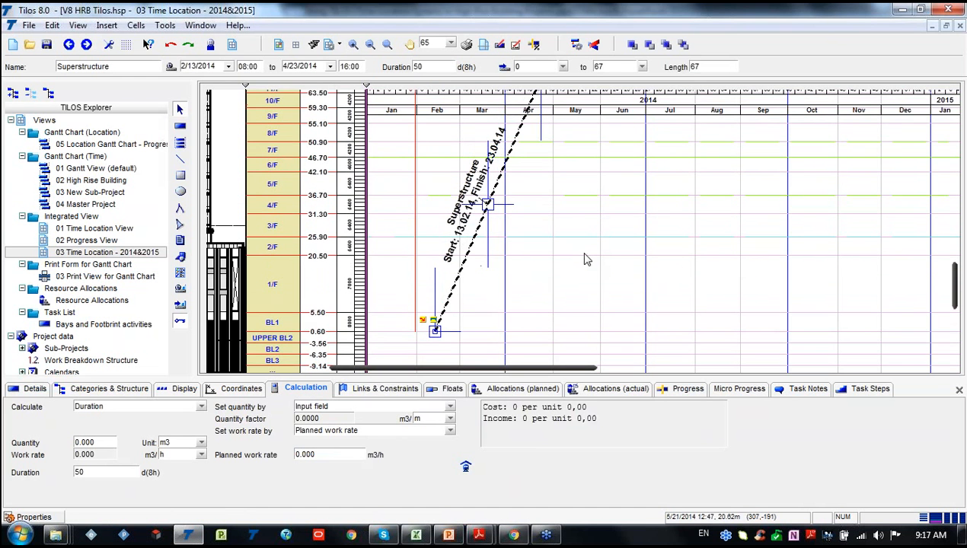
pyautogui.click(202, 409)
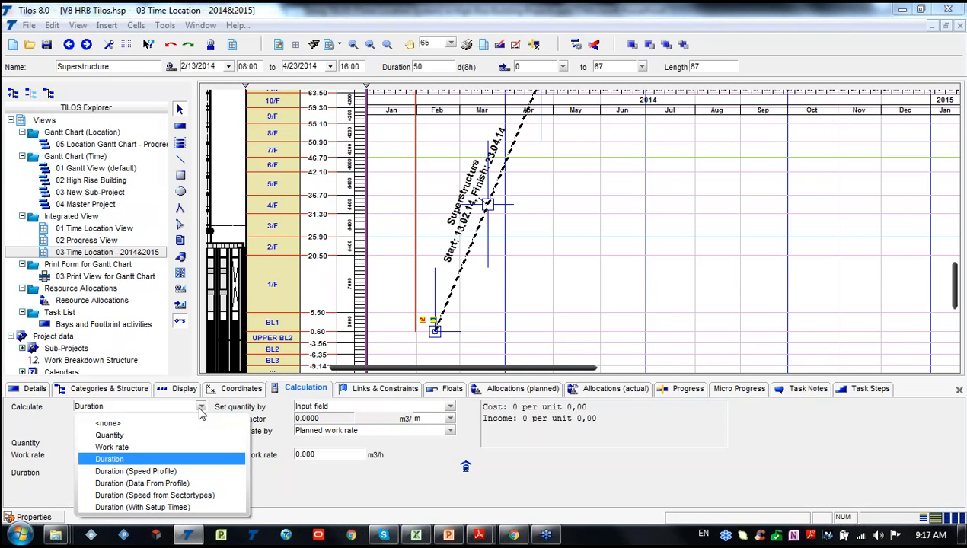
pyautogui.click(160, 409)
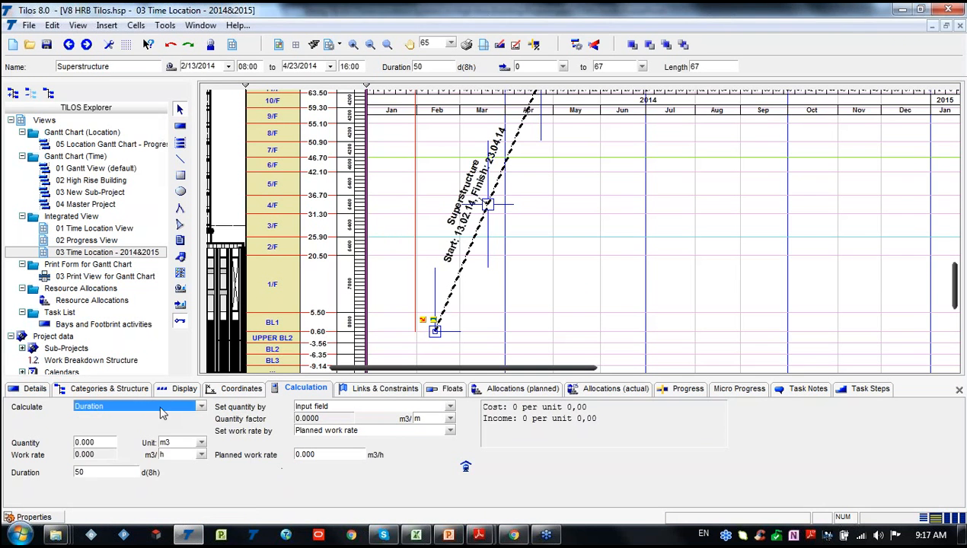
# - Set the Superstructure task's quantity to 45,000 and its quantity unit to Units
pyautogui.moveTo(105, 443); pyautogui.dragTo(77, 443)
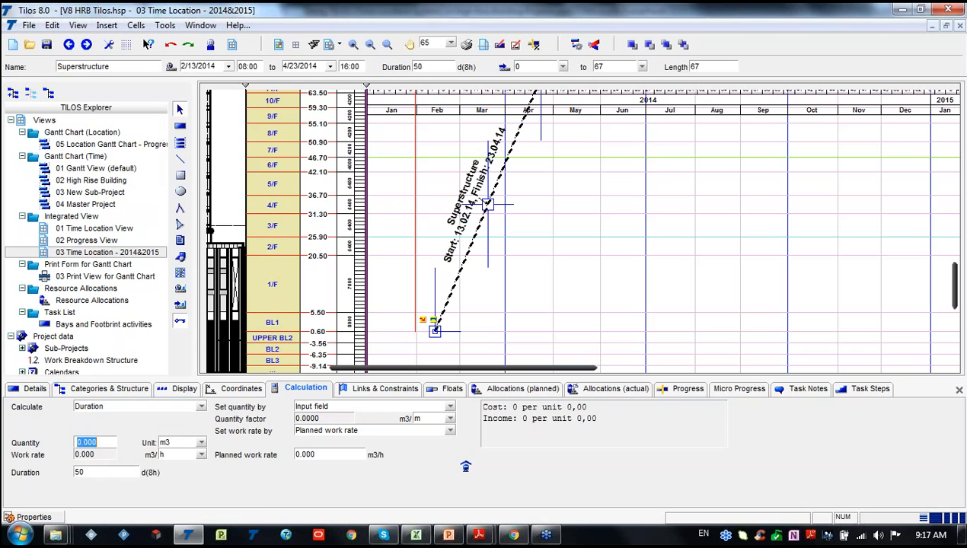
pyautogui.write('45')
pyautogui.click(202, 443)
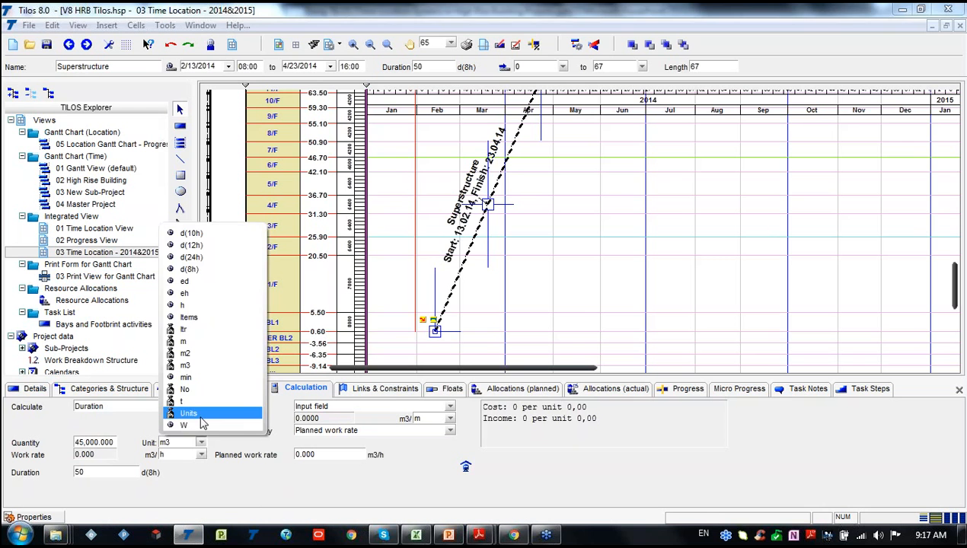
pyautogui.click(201, 416)
pyautogui.click(542, 445)
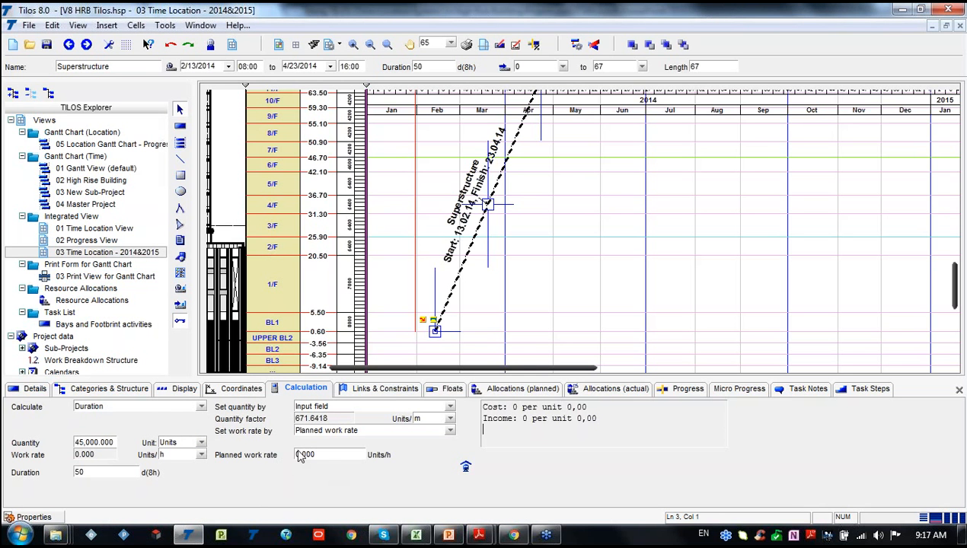
# - Set the Superstructure task's planned work rate to 500 Units/h and check its line in the chart
pyautogui.click(329, 454)
pyautogui.write('5')
pyautogui.press('Return')
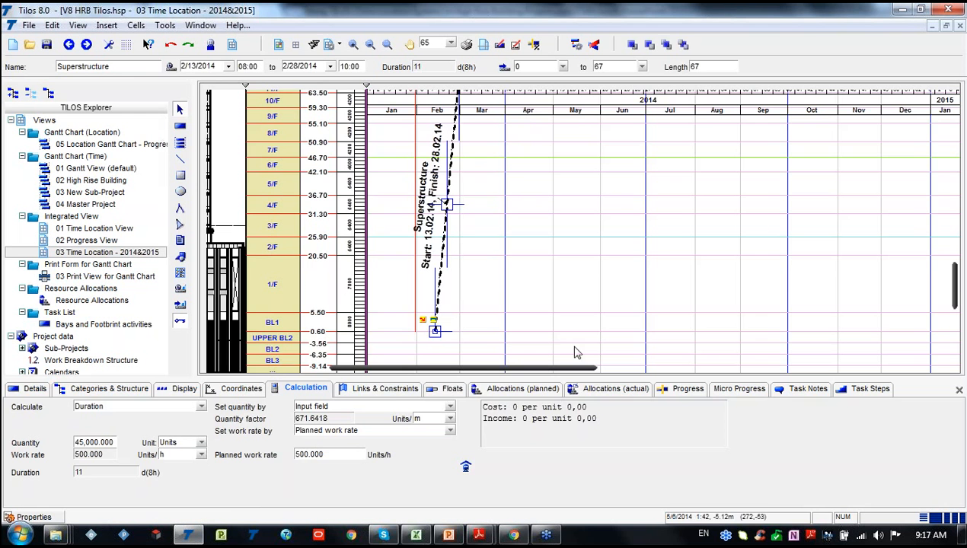
pyautogui.scroll(3, 495, 323)
pyautogui.click(495, 324)
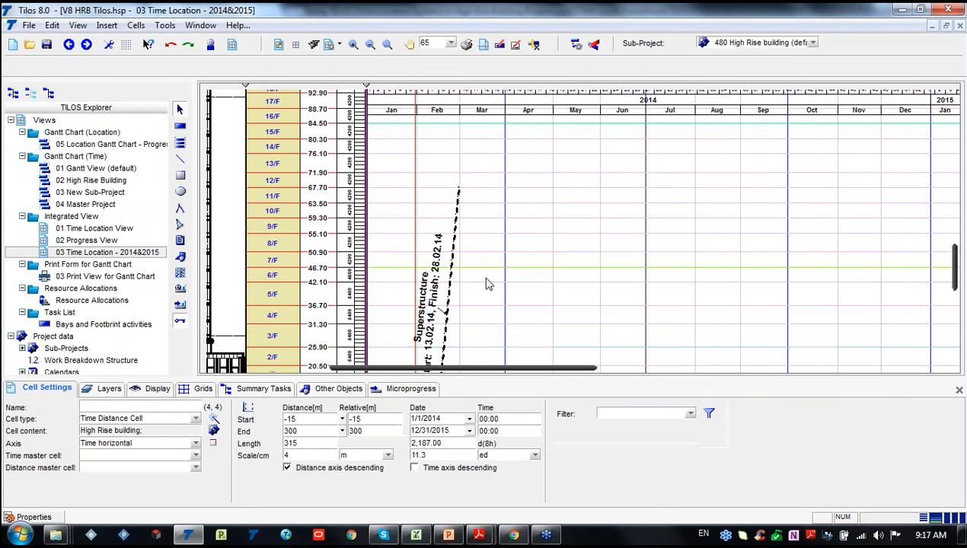
pyautogui.click(455, 196)
pyautogui.scroll(-5, 502, 236)
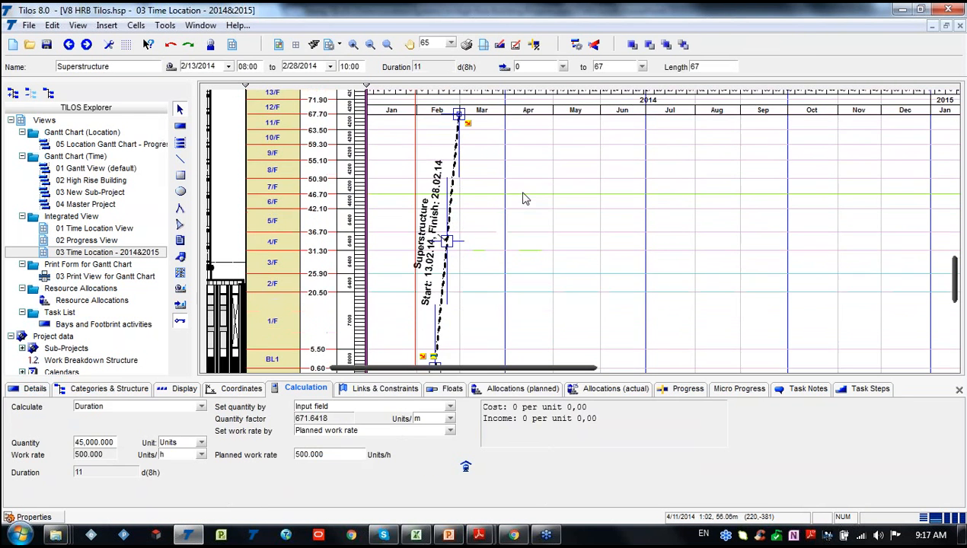
# - Lower the Superstructure task's planned work rate to 300 Units/h and review its recalculated duration and line
pyautogui.doubleClick(101, 474)
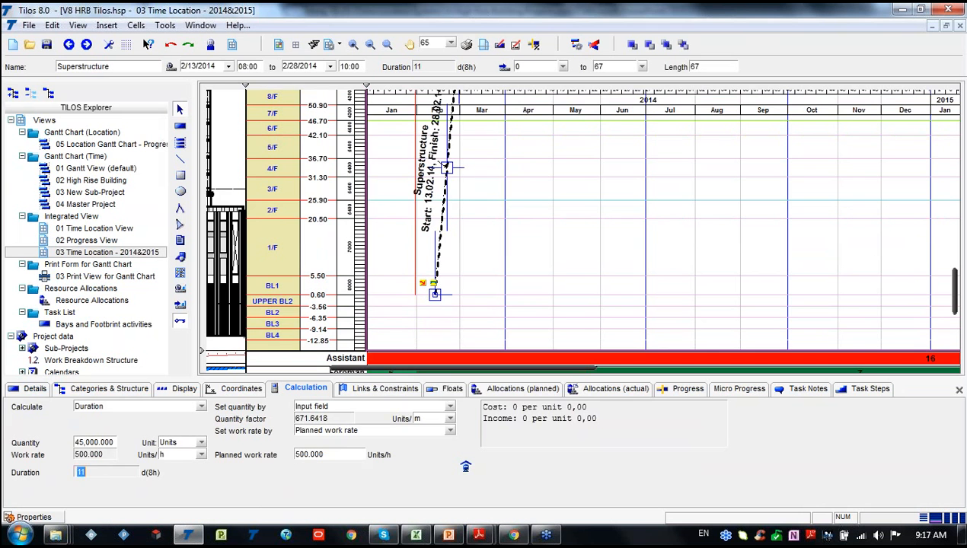
pyautogui.doubleClick(321, 457)
pyautogui.write('300')
pyautogui.press('Return')
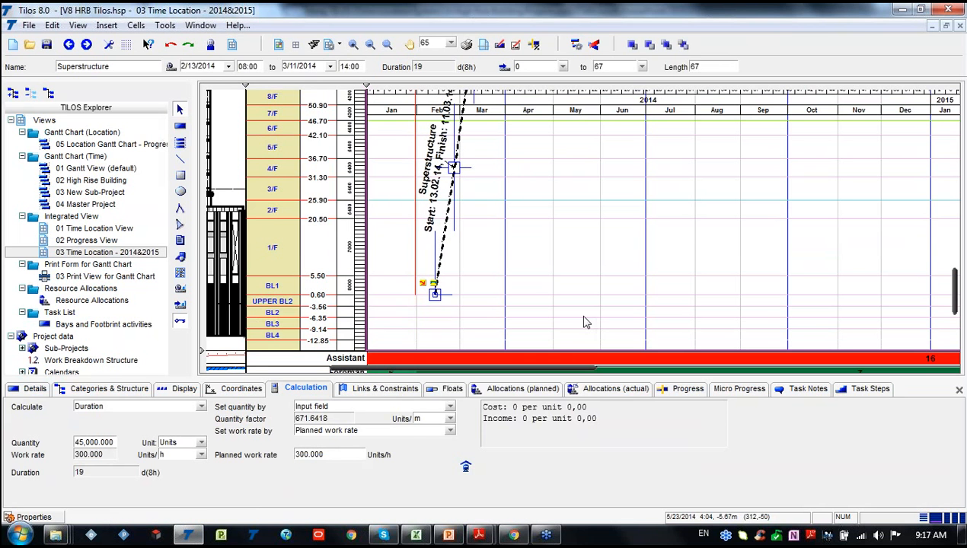
pyautogui.click(512, 291)
pyautogui.click(439, 252)
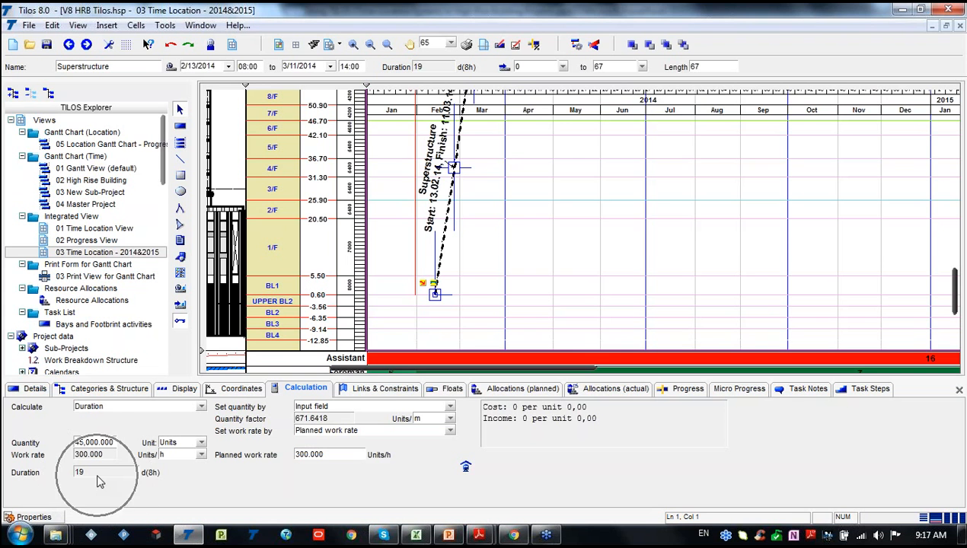
pyautogui.scroll(3, 514, 227)
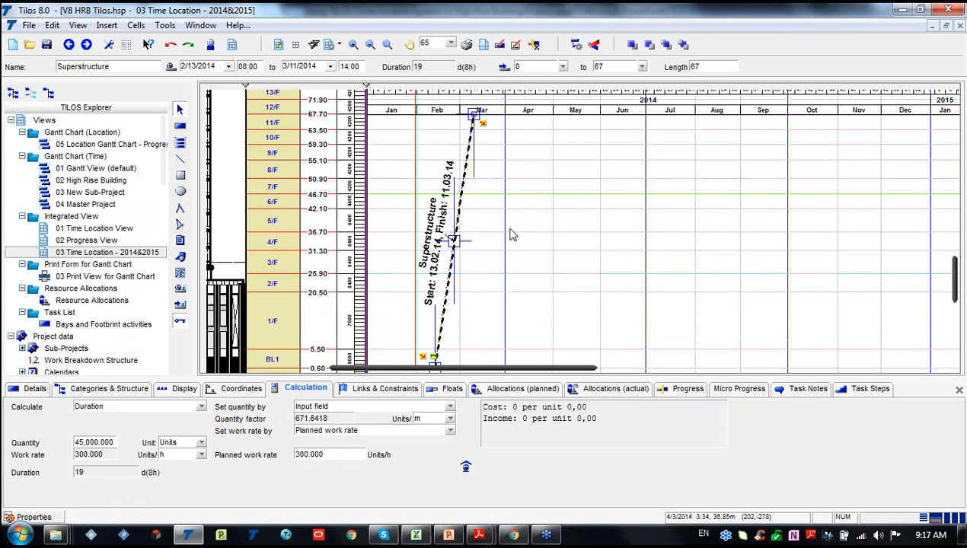
# - Set the Superstructure task's planned work rate to 200 Units/h and check the duration and line slope
pyautogui.doubleClick(339, 454)
pyautogui.write('7')
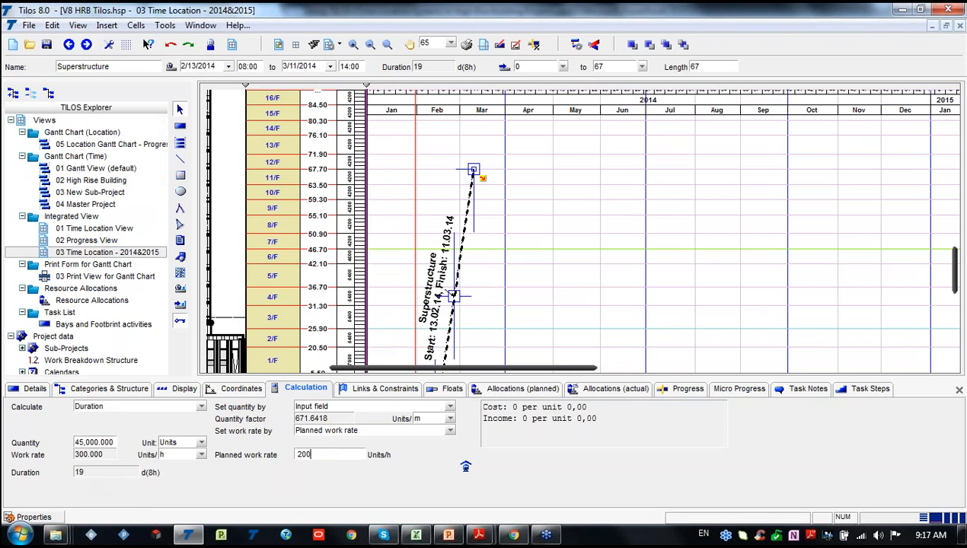
pyautogui.press('Return')
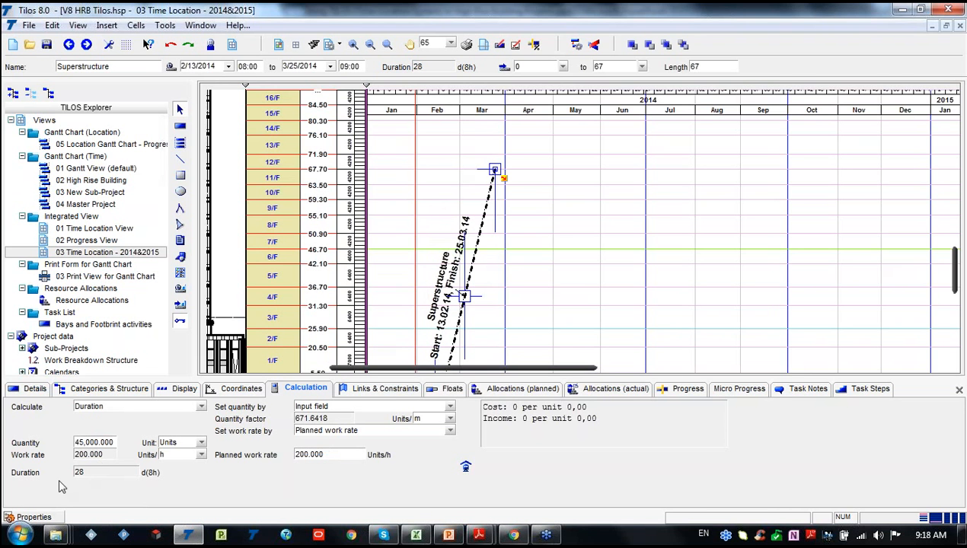
pyautogui.click(90, 472)
pyautogui.click(586, 223)
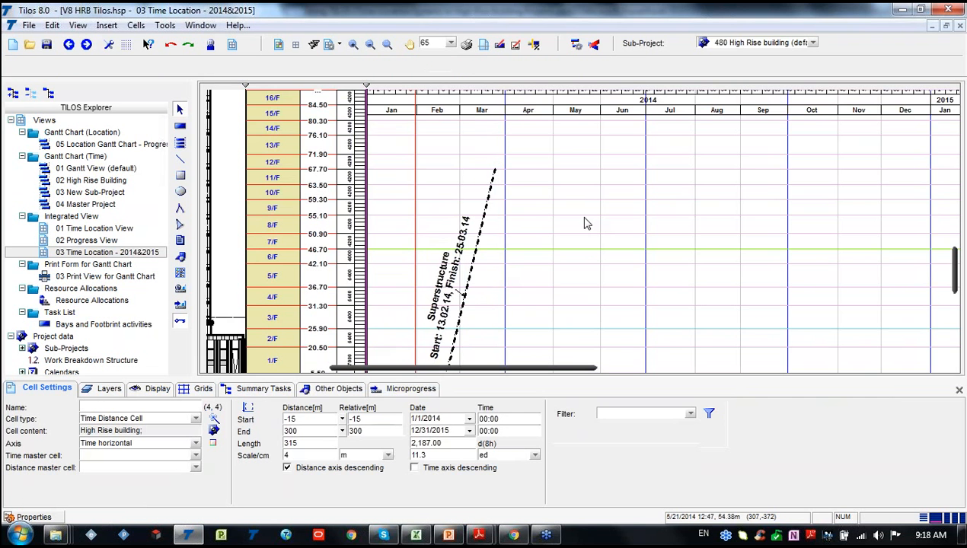
pyautogui.scroll(-2, 586, 223)
pyautogui.click(474, 200)
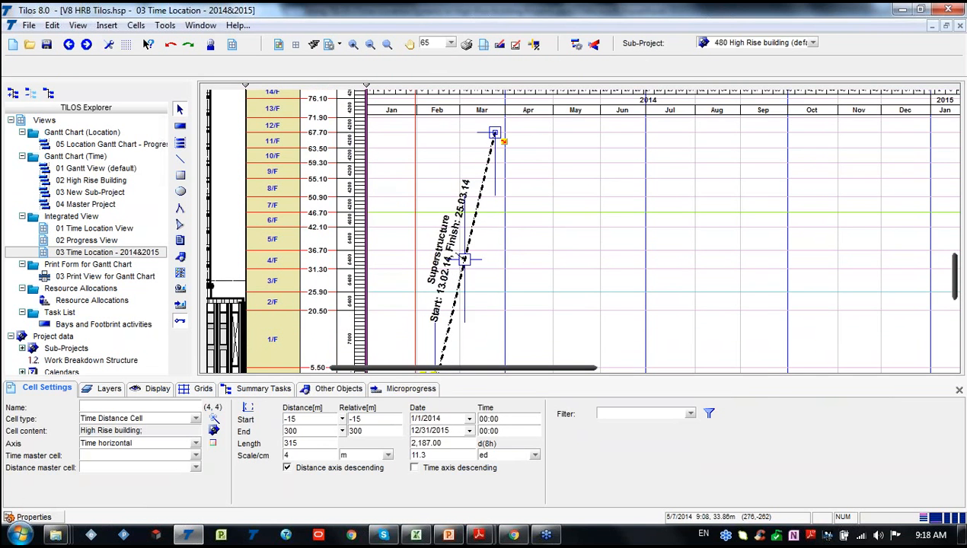
pyautogui.scroll(-3, 591, 308)
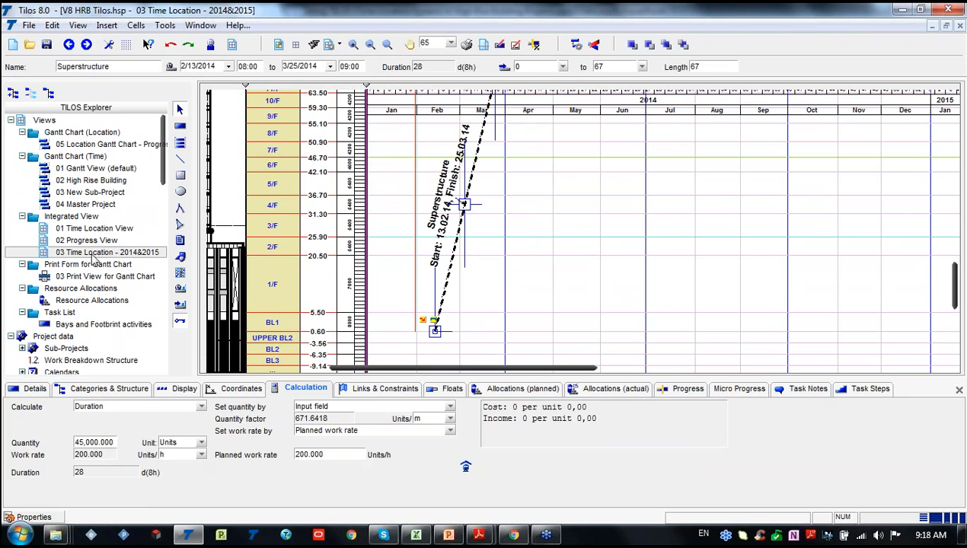
# - Open the Level Productivity rates distance profile and examine the distance, name and productivity values of its levels
pyautogui.scroll(-7, 96, 262)
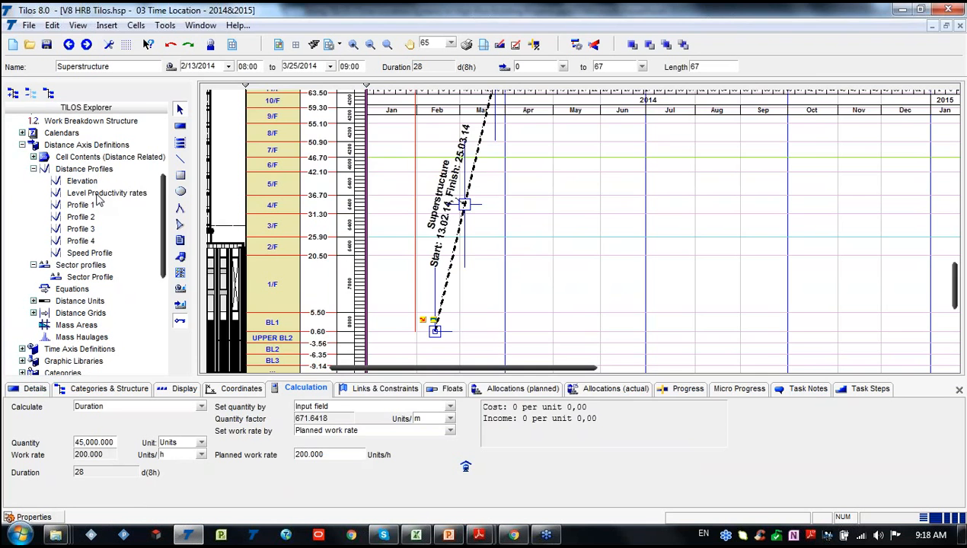
pyautogui.doubleClick(97, 195)
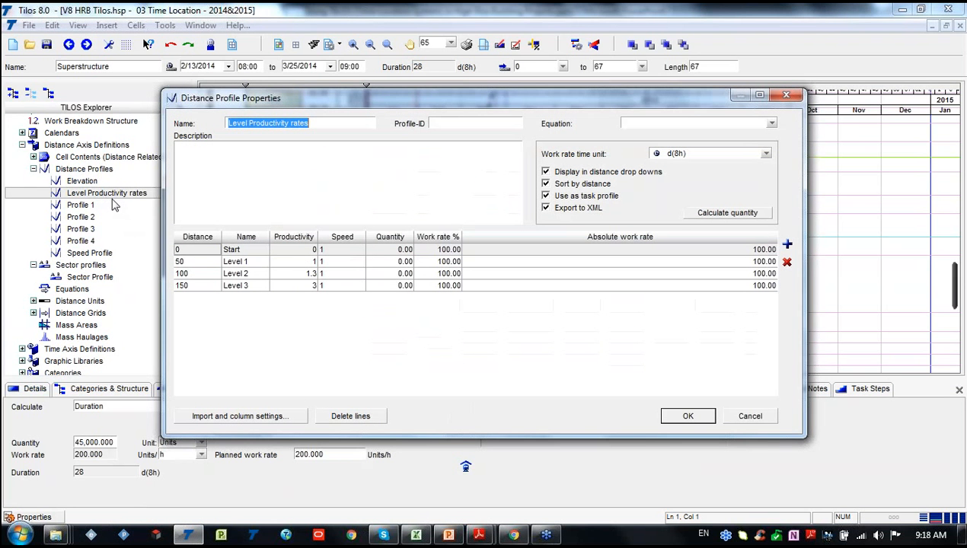
pyautogui.moveTo(405, 101); pyautogui.dragTo(391, 64)
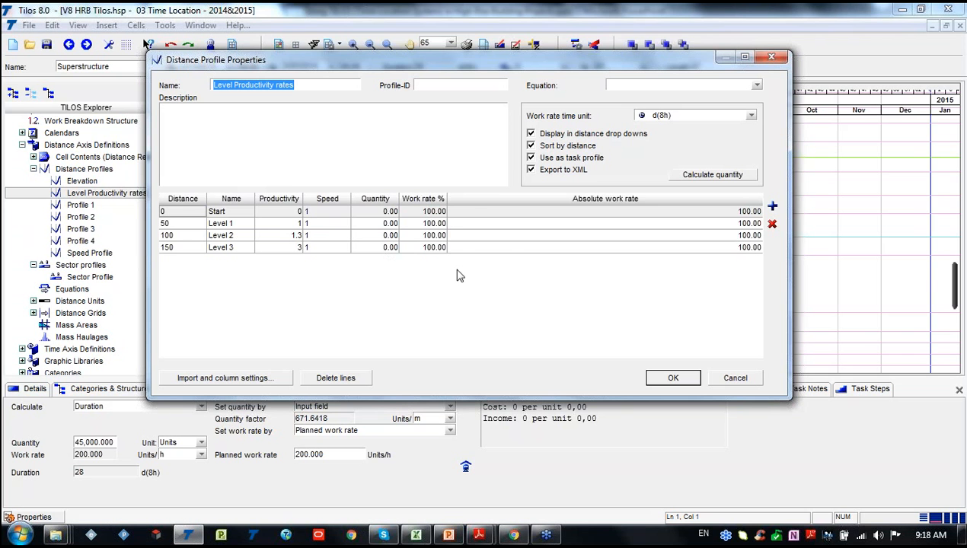
pyautogui.click(166, 246)
pyautogui.click(185, 233)
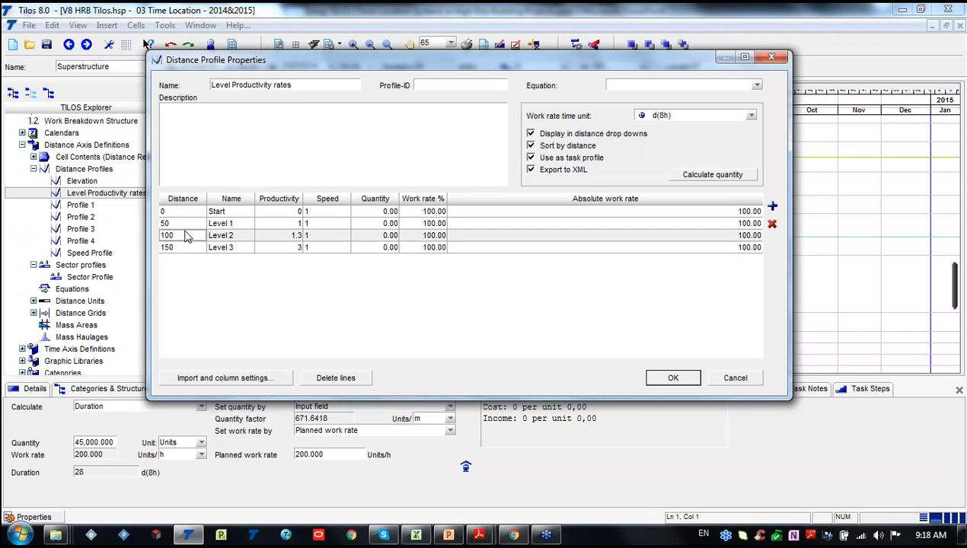
pyautogui.click(228, 224)
pyautogui.click(219, 245)
pyautogui.click(280, 223)
pyautogui.click(273, 234)
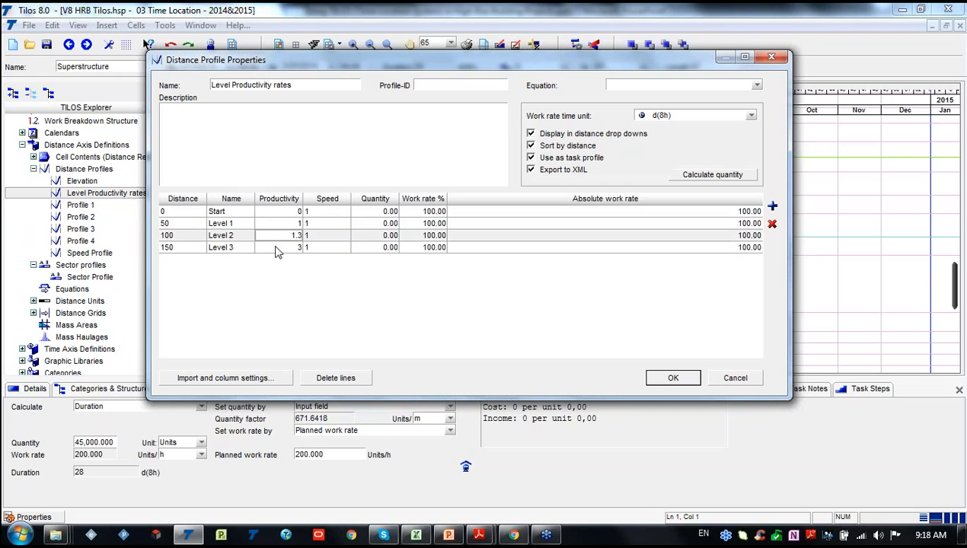
# - Compare the productivity rates of Levels 1, 2 and 3 with their names and distances, then close the profile without editing it
pyautogui.click(276, 247)
pyautogui.click(236, 220)
pyautogui.click(238, 211)
pyautogui.click(230, 235)
pyautogui.click(228, 247)
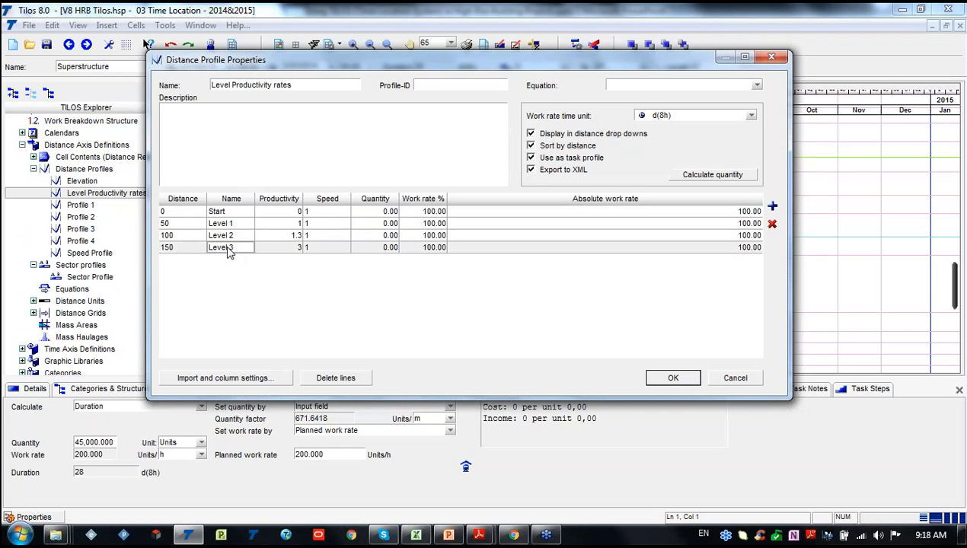
pyautogui.click(181, 245)
pyautogui.click(178, 232)
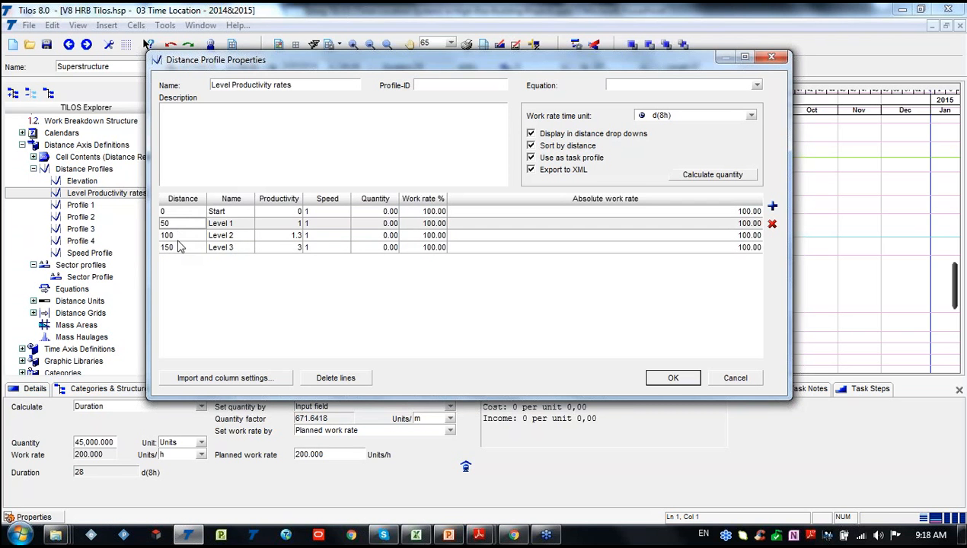
pyautogui.click(289, 235)
pyautogui.click(289, 223)
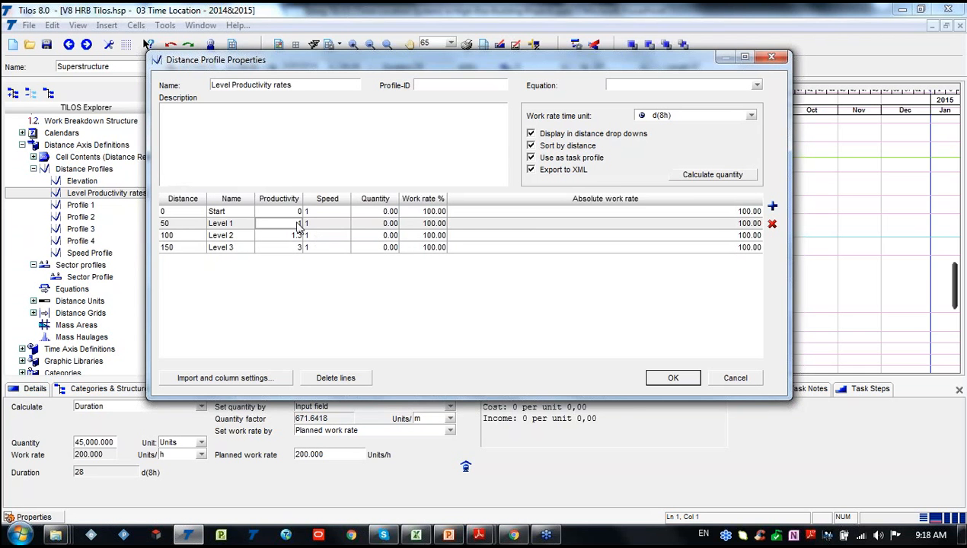
pyautogui.click(299, 236)
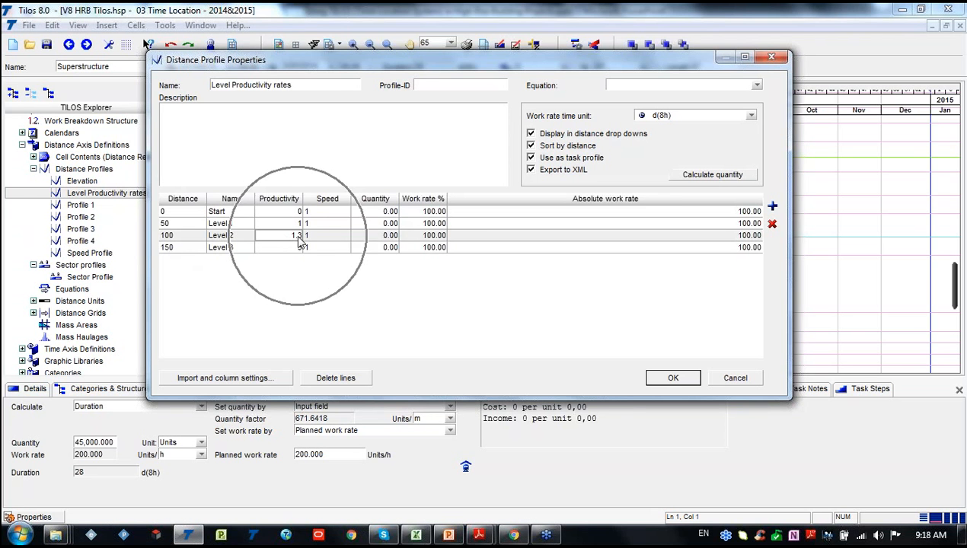
pyautogui.click(272, 249)
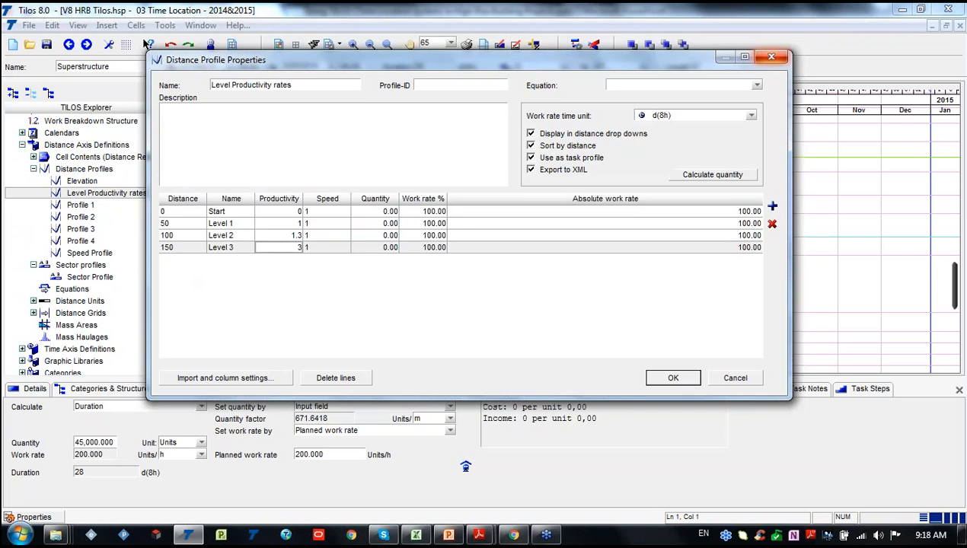
pyautogui.click(771, 56)
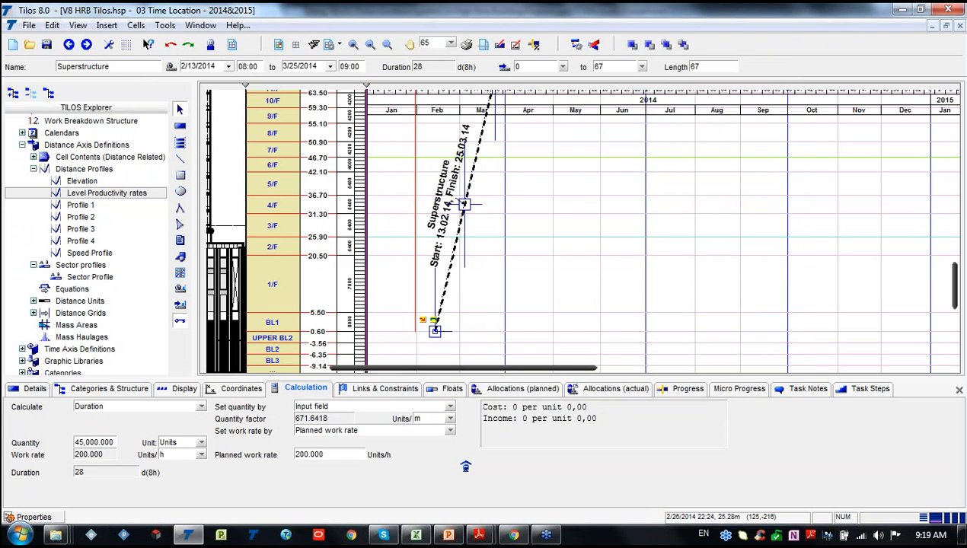
# - Set the Superstructure task to calculate Duration (Data From Profile) using the Level Productivity rates profile
pyautogui.click(463, 212)
pyautogui.click(201, 409)
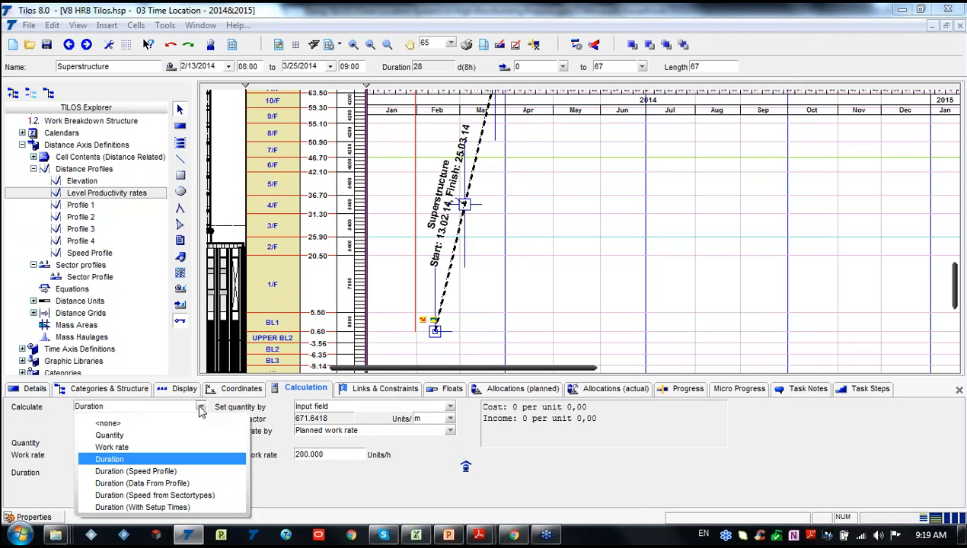
pyautogui.click(164, 483)
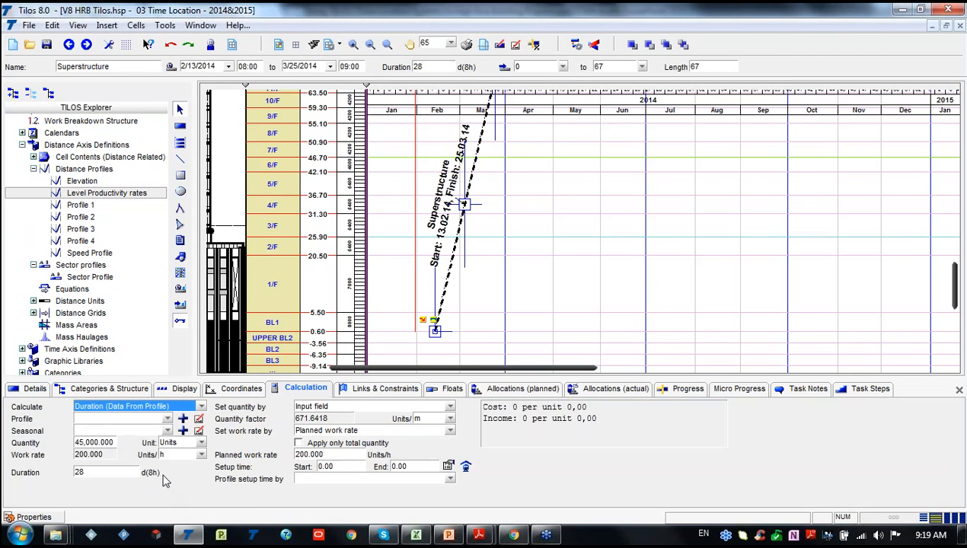
pyautogui.click(167, 420)
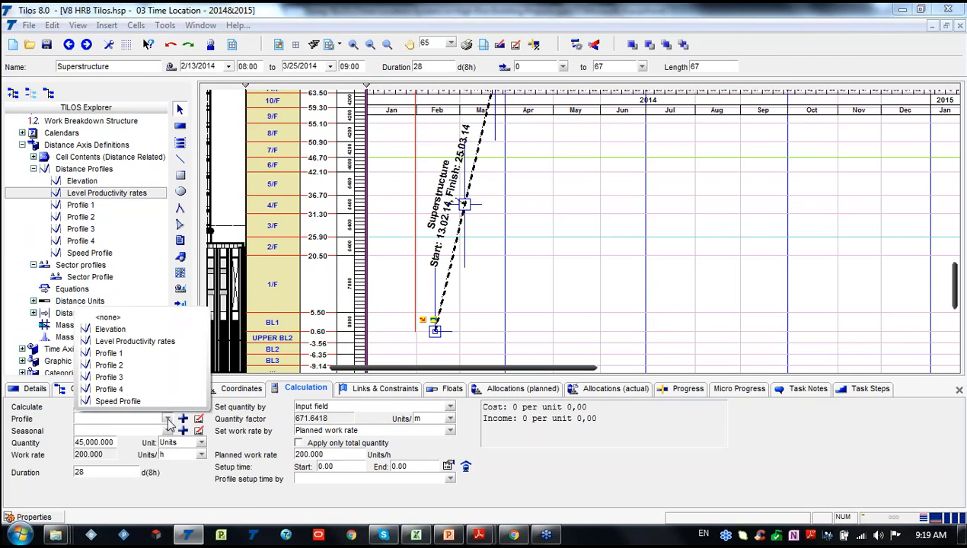
pyautogui.click(150, 343)
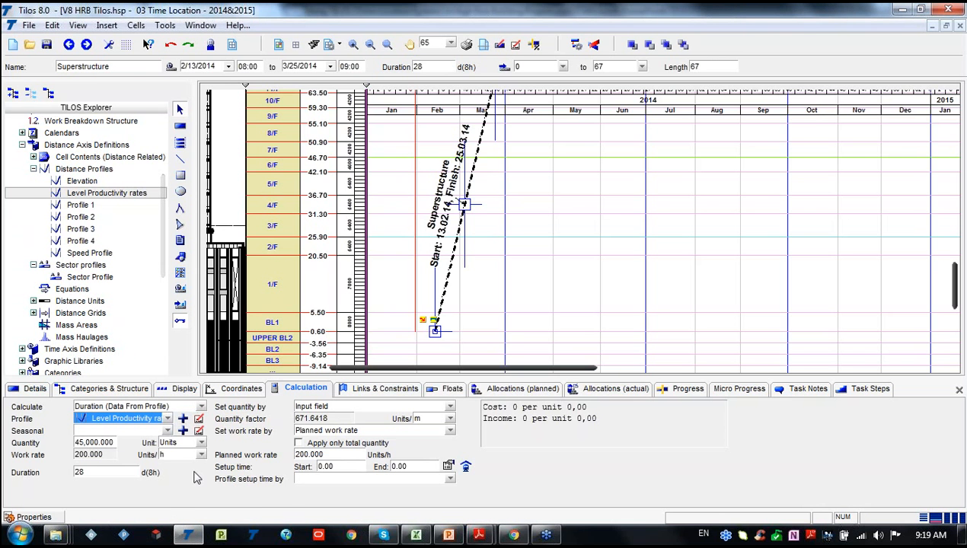
# - Set the task's quantity by Task length and its work rate by Profile data, with Productivity as the data field
pyautogui.click(451, 410)
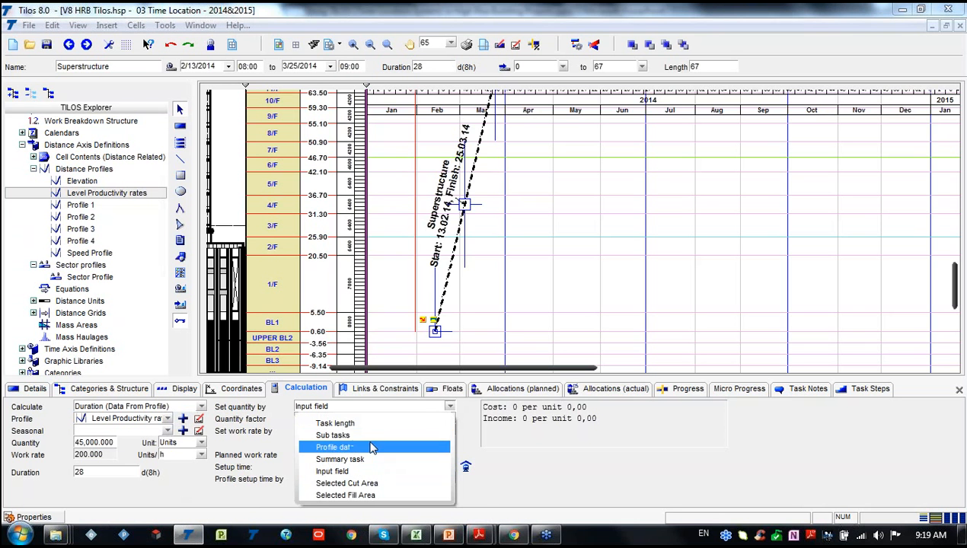
pyautogui.click(368, 425)
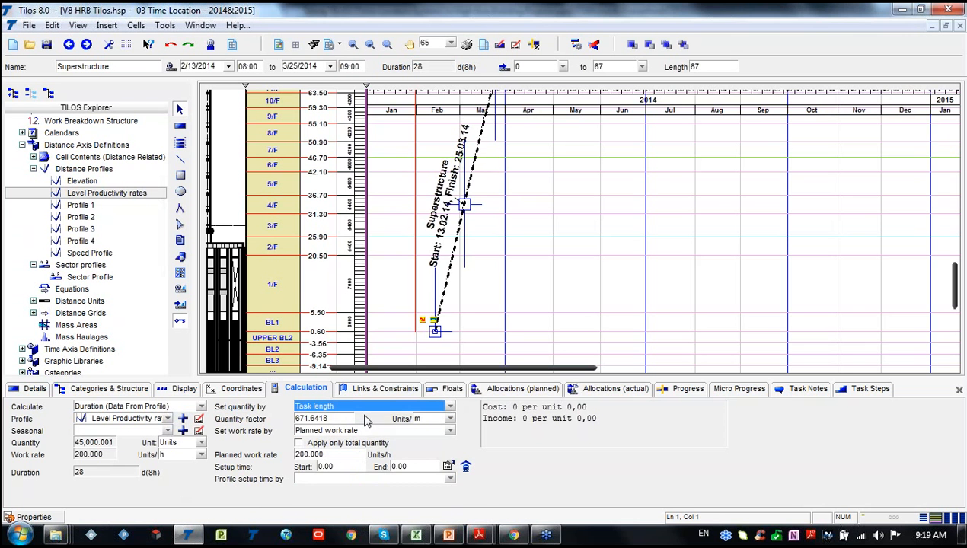
pyautogui.click(436, 432)
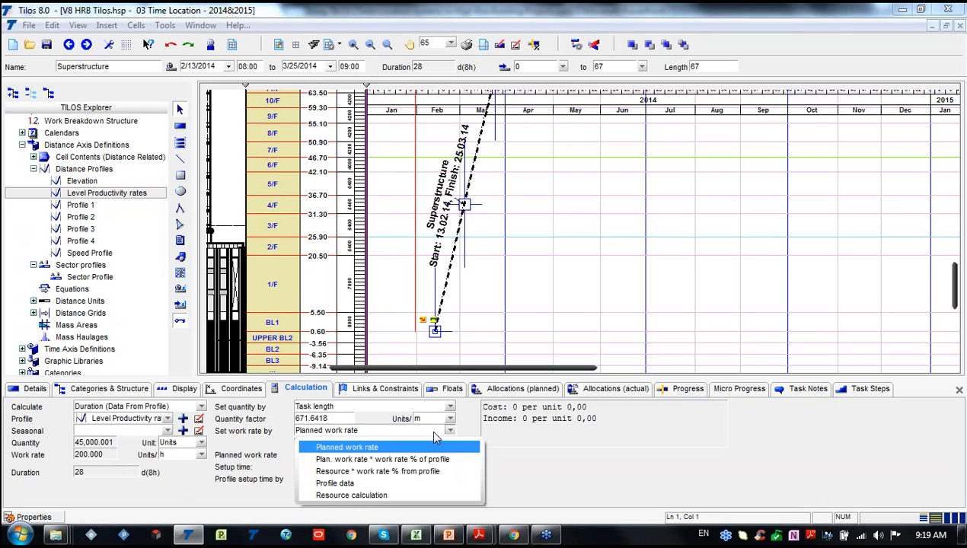
pyautogui.click(335, 483)
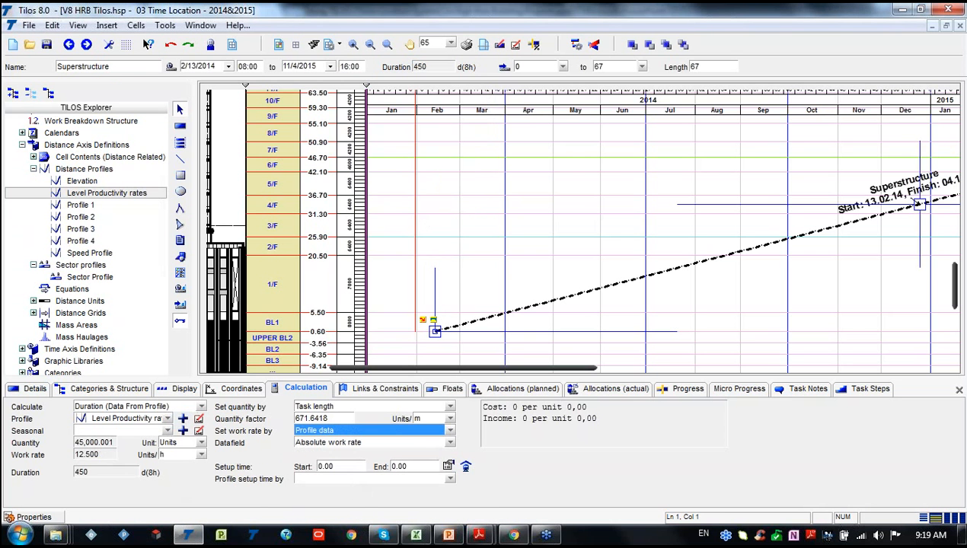
pyautogui.click(452, 442)
pyautogui.click(361, 459)
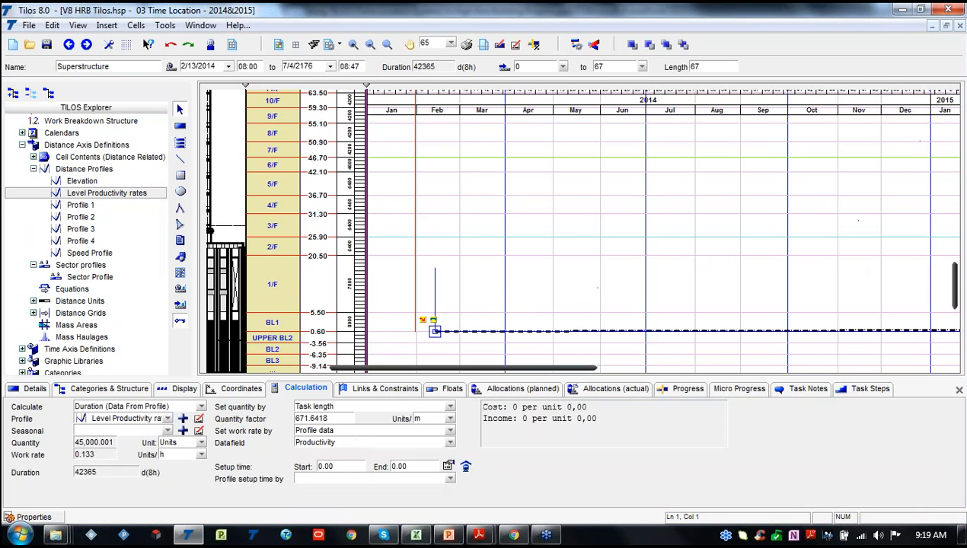
# - Set the Superstructure task's quantity factor to 1 Units/m and apply it to the chart line
pyautogui.click(645, 324)
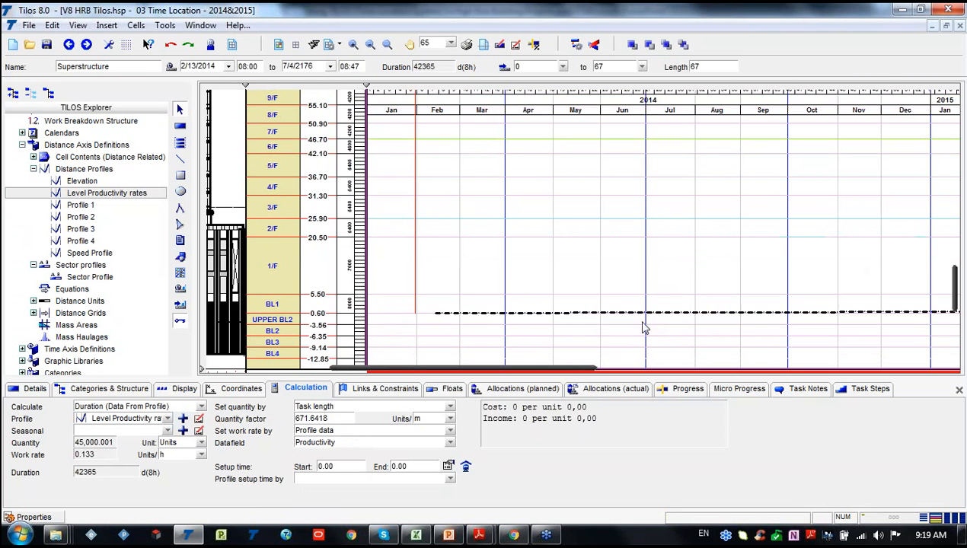
pyautogui.click(562, 315)
pyautogui.doubleClick(320, 418)
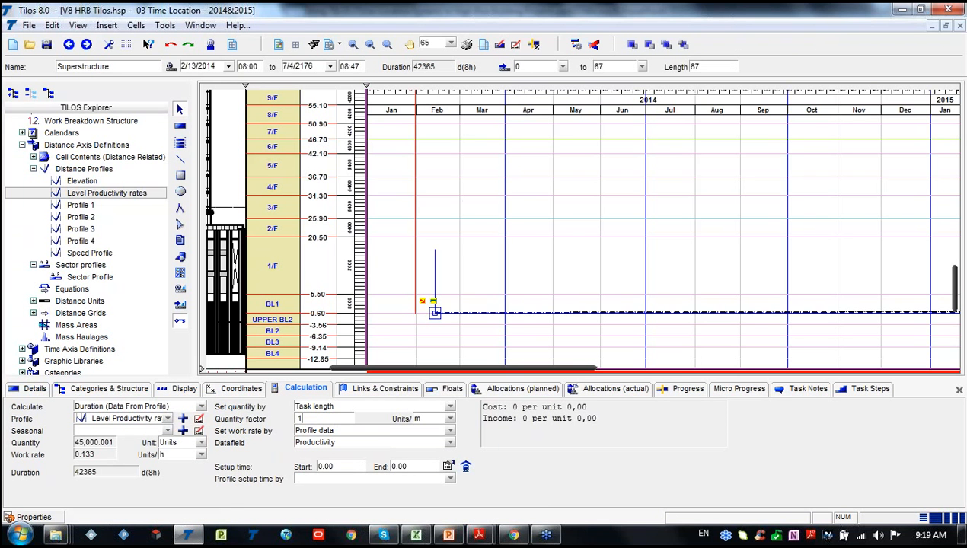
pyautogui.write('1')
pyautogui.press('Return')
pyautogui.click(617, 226)
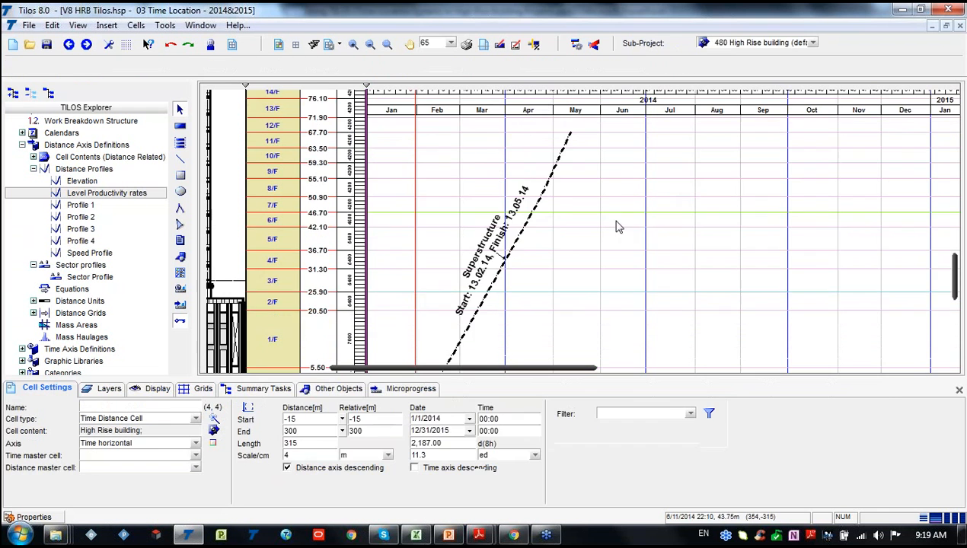
# - Extend the upper end of the Superstructure line in the chart to a distance of about 127 m
pyautogui.scroll(2, 617, 227)
pyautogui.click(570, 207)
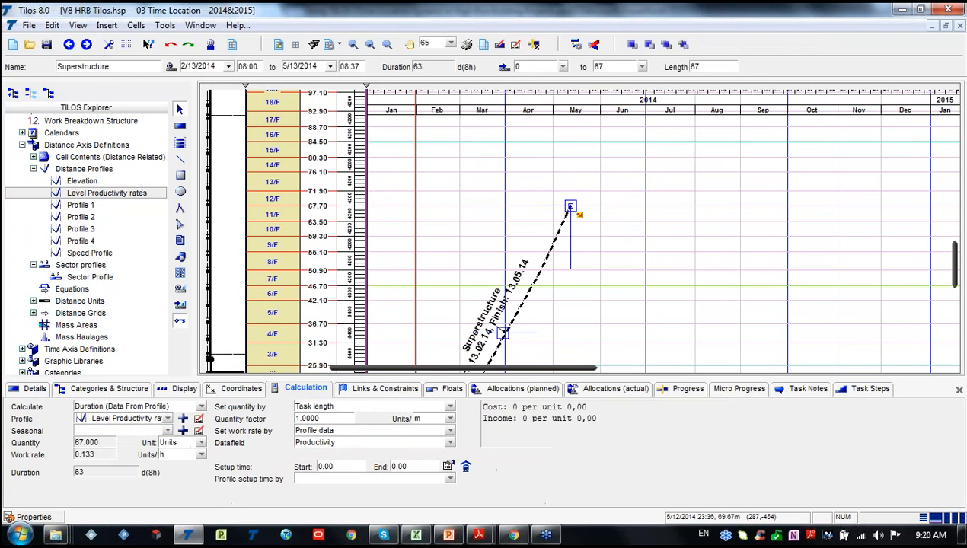
pyautogui.moveTo(569, 207); pyautogui.dragTo(615, 128)
pyautogui.click(656, 142)
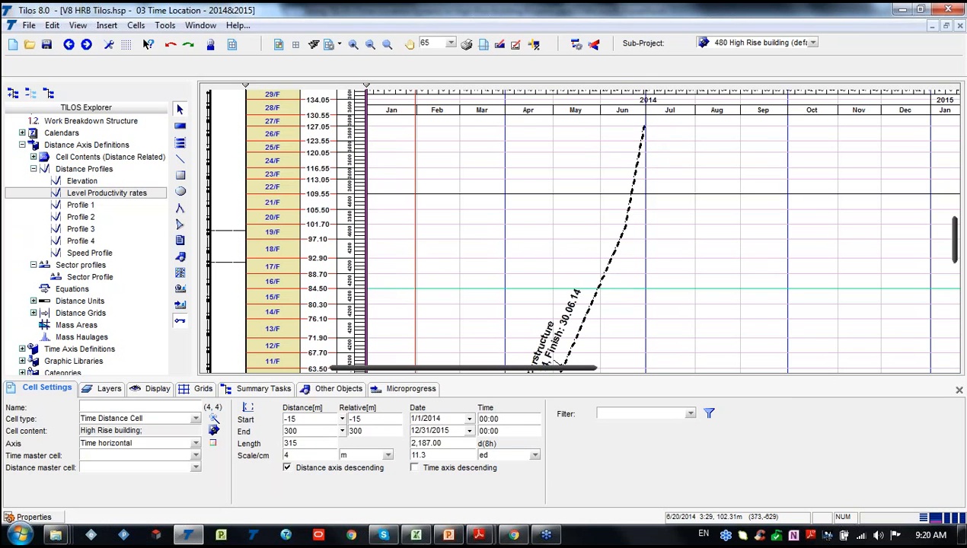
# - Examine how the extended Superstructure line changes slope between levels and check the task's duration
pyautogui.moveTo(644, 131); pyautogui.dragTo(644, 135)
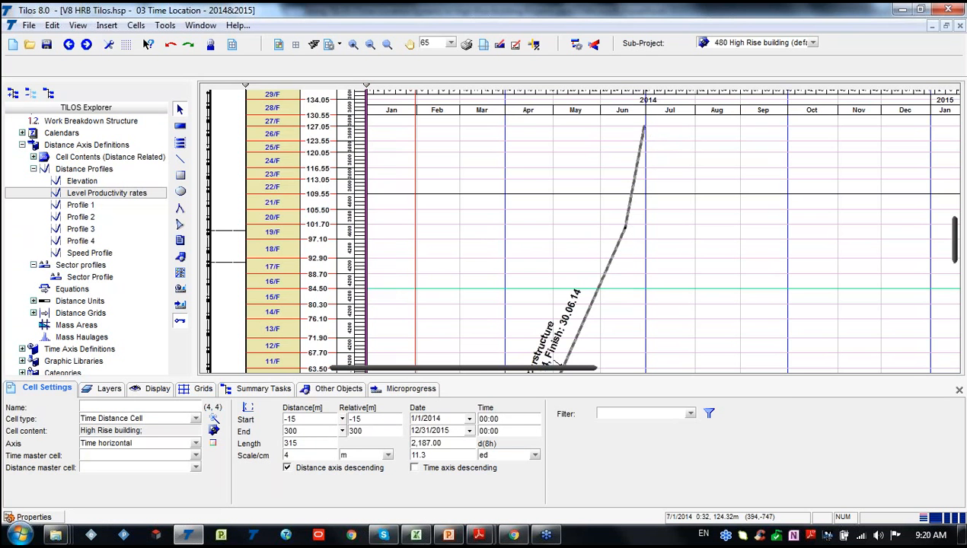
pyautogui.scroll(-5, 636, 210)
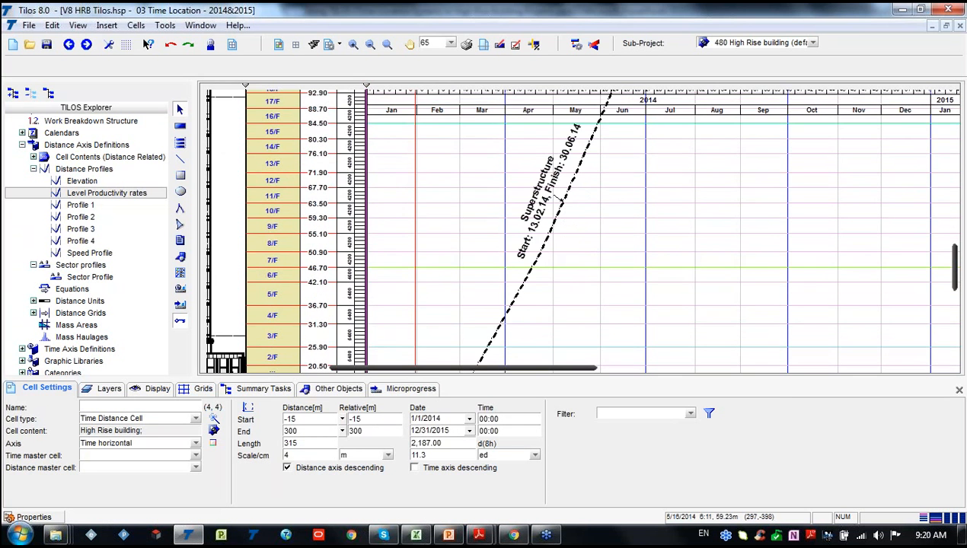
pyautogui.scroll(-5, 576, 218)
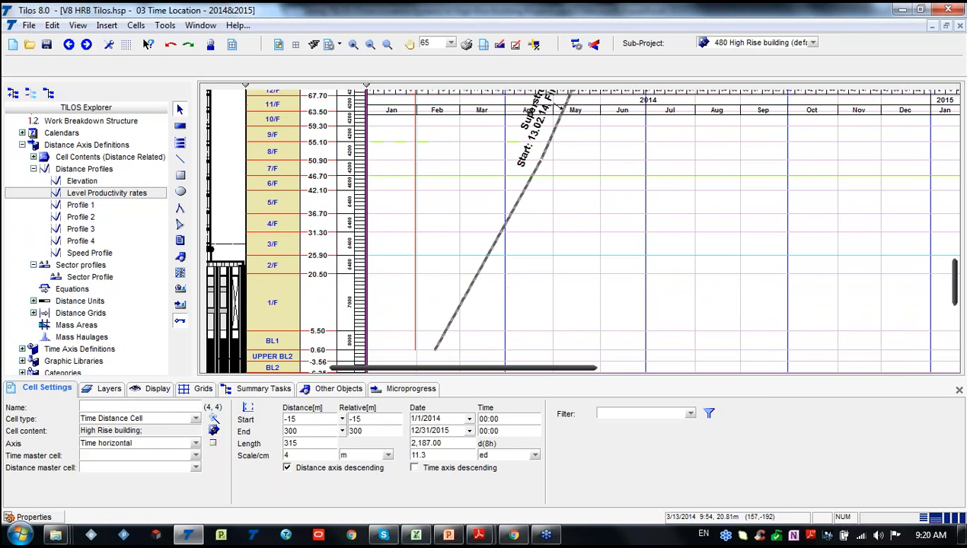
pyautogui.click(478, 272)
pyautogui.scroll(3, 575, 240)
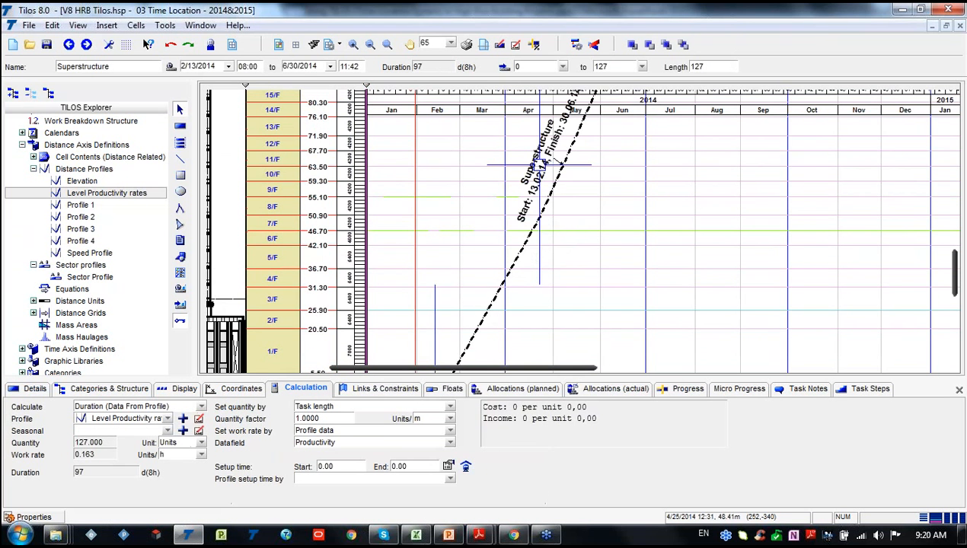
pyautogui.scroll(5, 629, 206)
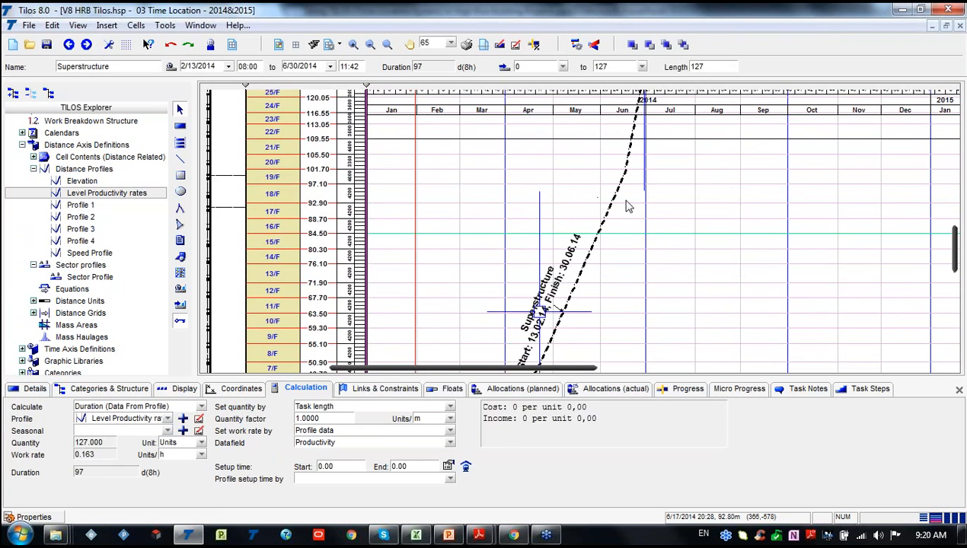
pyautogui.scroll(5, 628, 205)
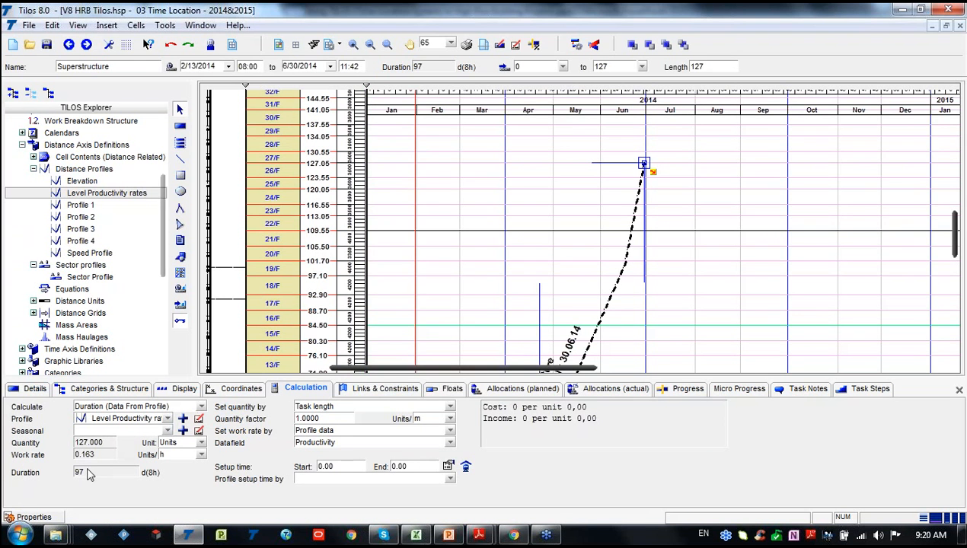
# - Extend the upper end of the Superstructure line further, to a distance of about 148 m
pyautogui.scroll(1, 715, 218)
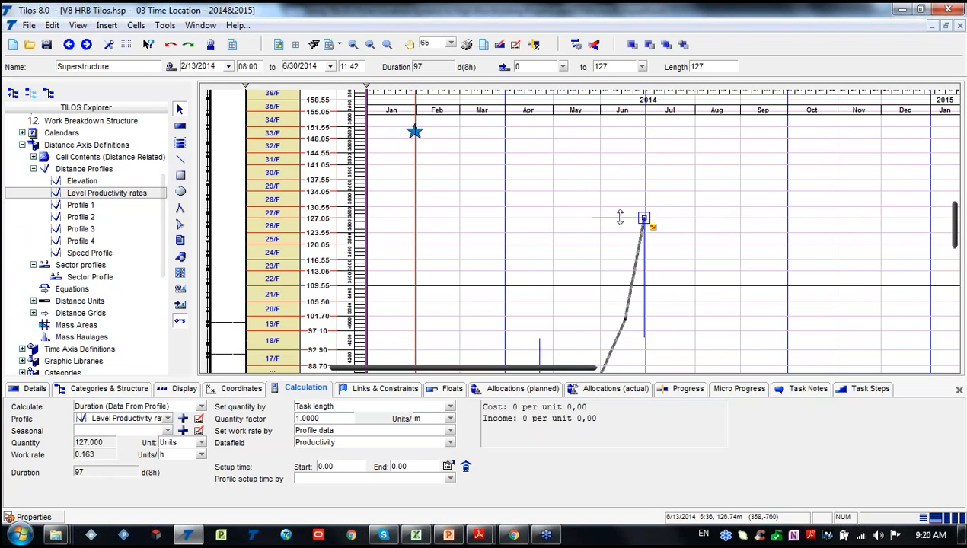
pyautogui.moveTo(620, 218); pyautogui.dragTo(637, 159)
pyautogui.click(659, 182)
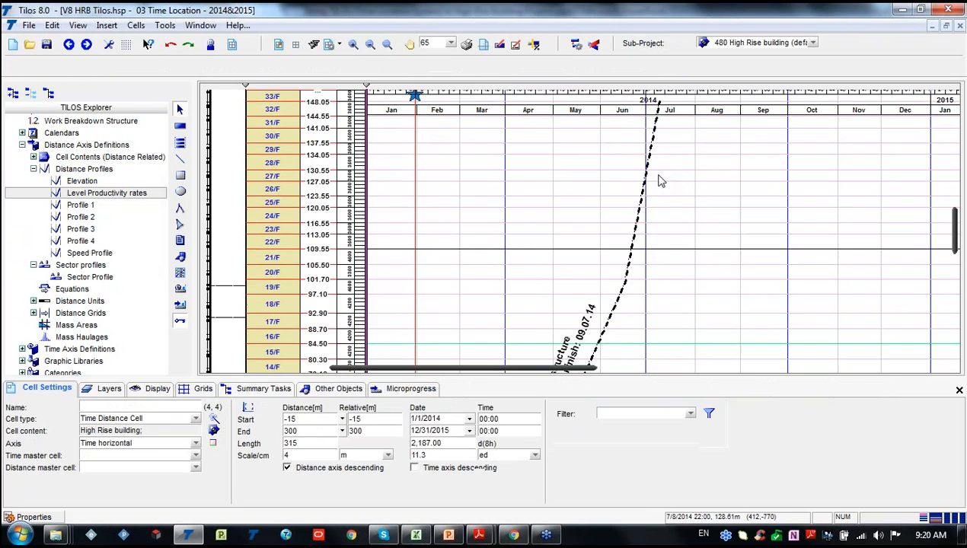
# - Examine the whole Superstructure line from basement to upper end against the building levels at a smaller zoom
pyautogui.scroll(-2, 699, 227)
pyautogui.scroll(-1, 699, 227)
pyautogui.scroll(-3, 699, 225)
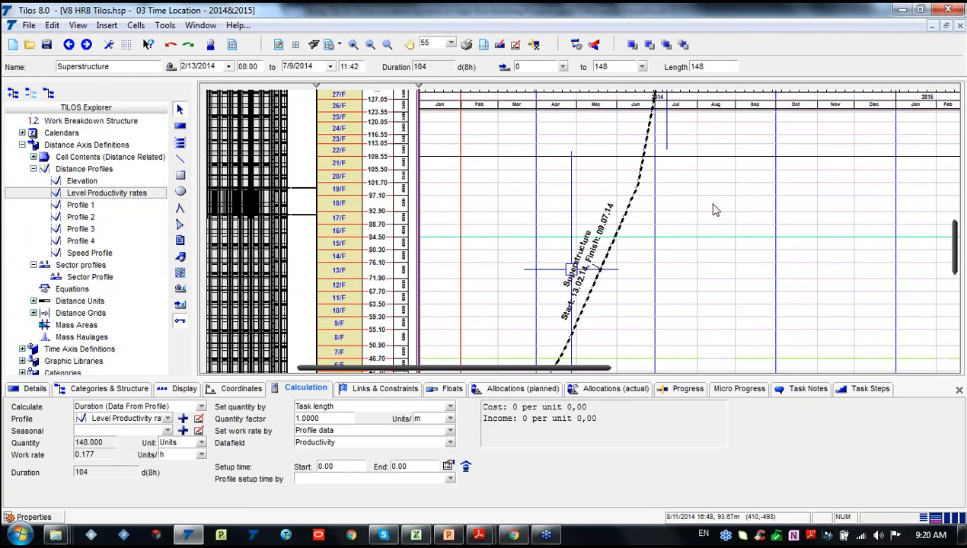
pyautogui.scroll(-1, 716, 210)
pyautogui.scroll(-3, 727, 210)
pyautogui.scroll(2, 737, 216)
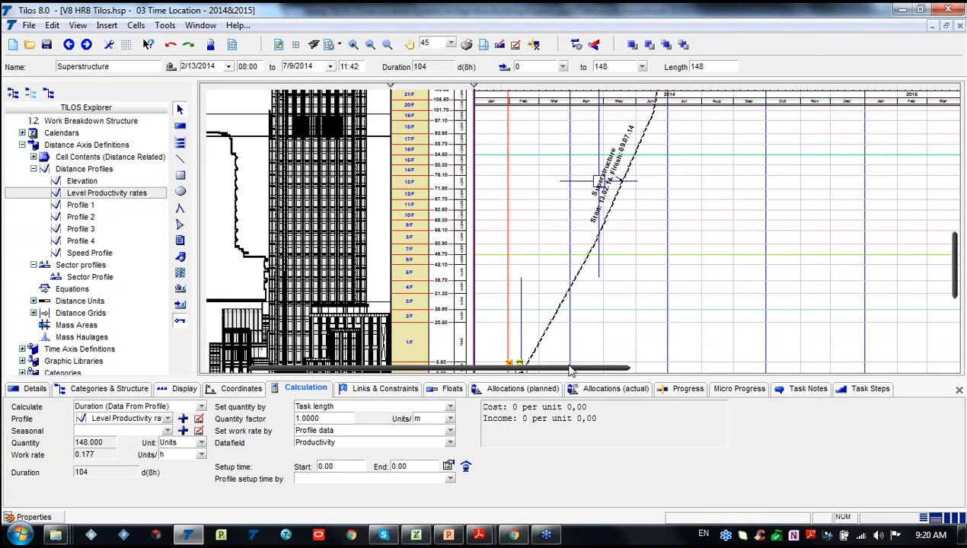
pyautogui.moveTo(570, 369); pyautogui.dragTo(609, 367)
pyautogui.scroll(6, 607, 271)
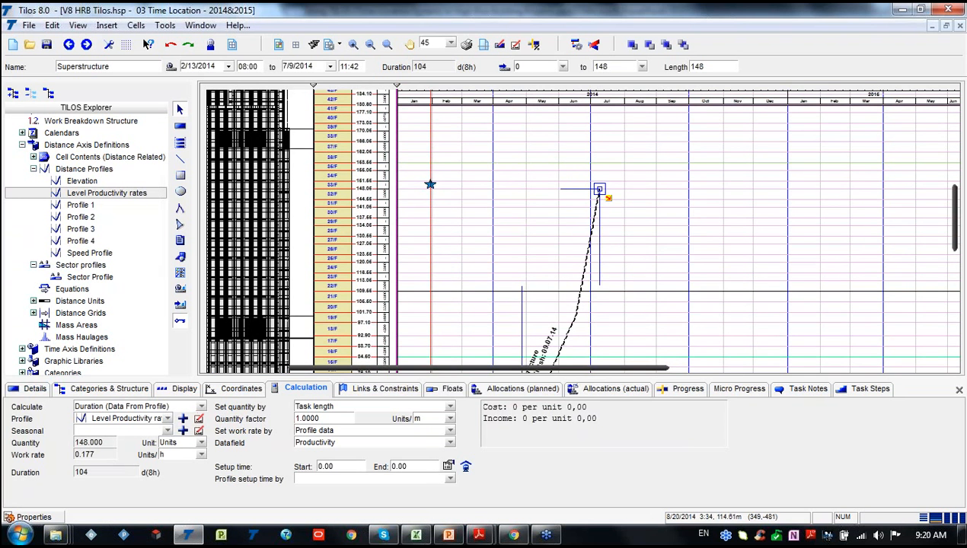
pyautogui.scroll(-5, 641, 268)
pyautogui.click(576, 299)
pyautogui.scroll(-2, 576, 298)
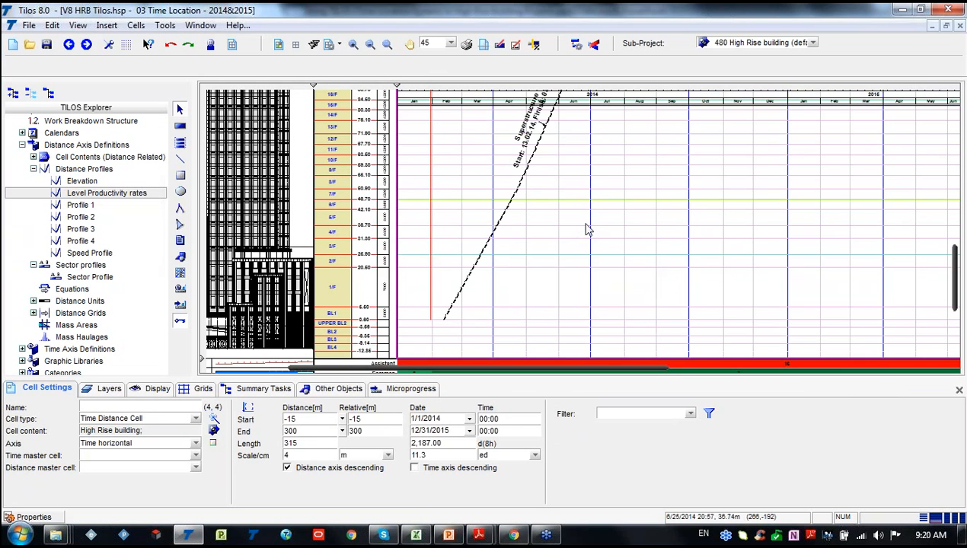
pyautogui.scroll(2, 576, 228)
pyautogui.scroll(3, 603, 118)
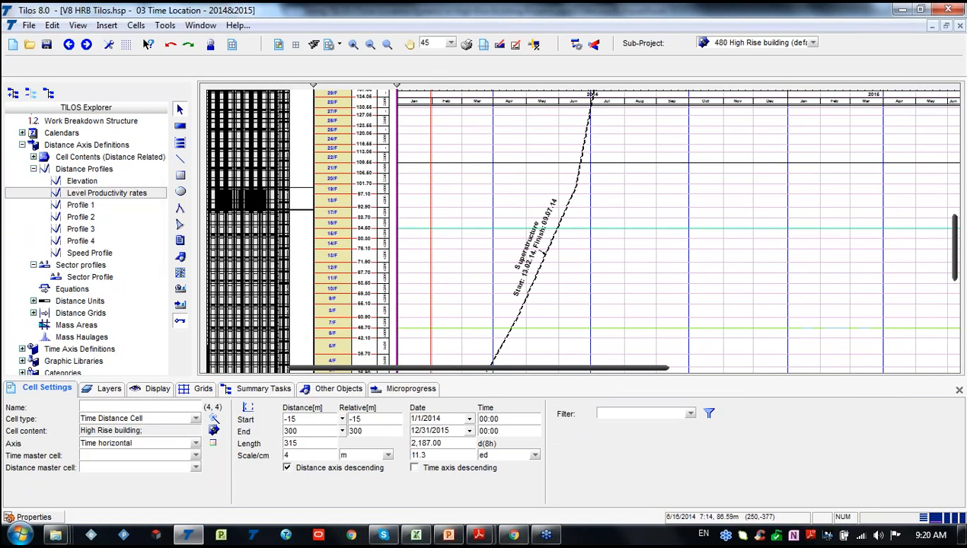
pyautogui.scroll(3, 594, 114)
# - Open the 01 Gantt View (default) from the time-based Gantt chart views
pyautogui.scroll(6, 115, 204)
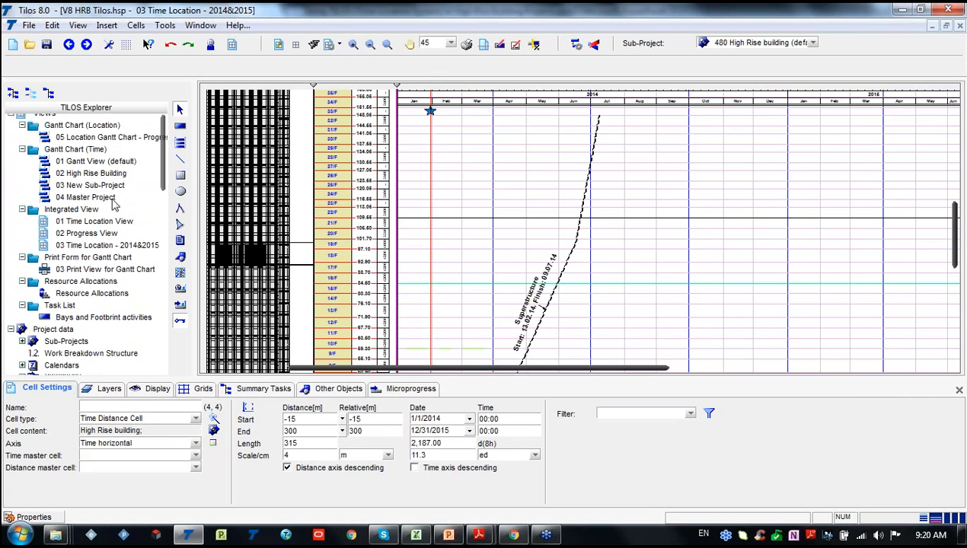
pyautogui.scroll(1, 107, 174)
pyautogui.doubleClick(104, 170)
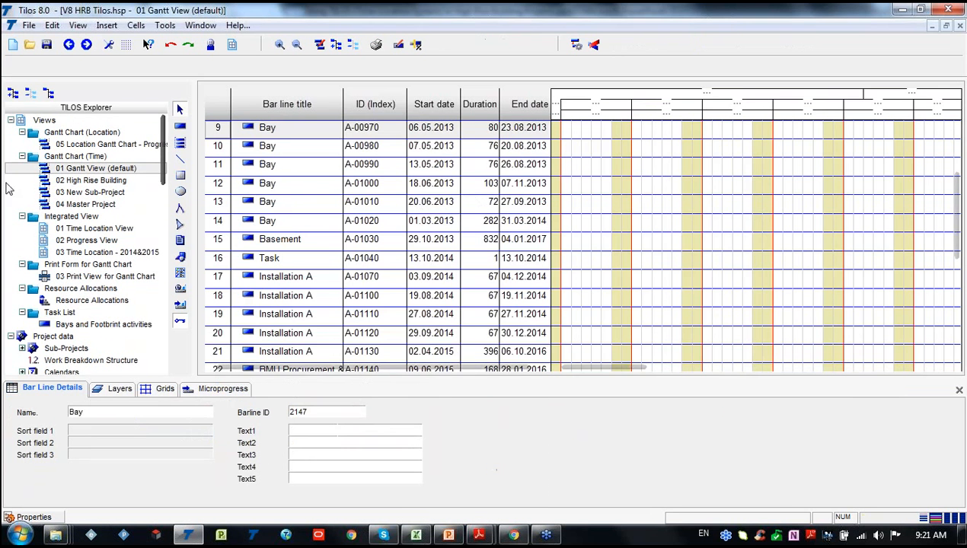
# - Open the 02 High Rise Building Gantt view to check the Superstructure bar, and close all open view windows
pyautogui.doubleClick(92, 181)
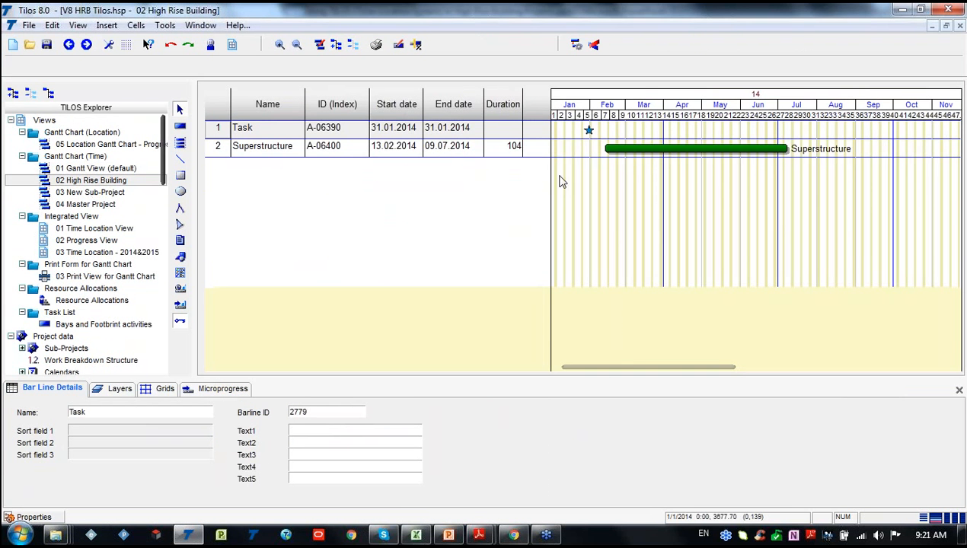
pyautogui.click(668, 148)
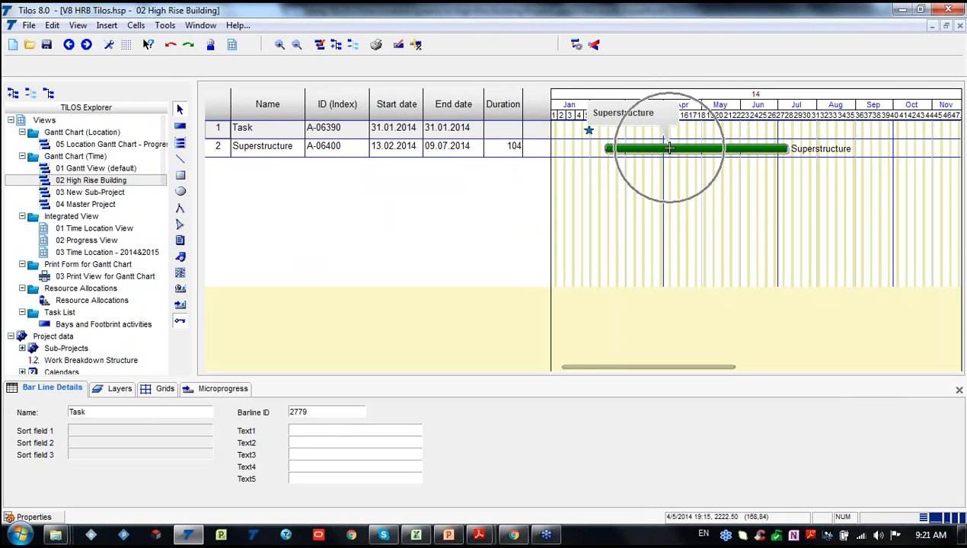
pyautogui.click(201, 25)
pyautogui.click(236, 44)
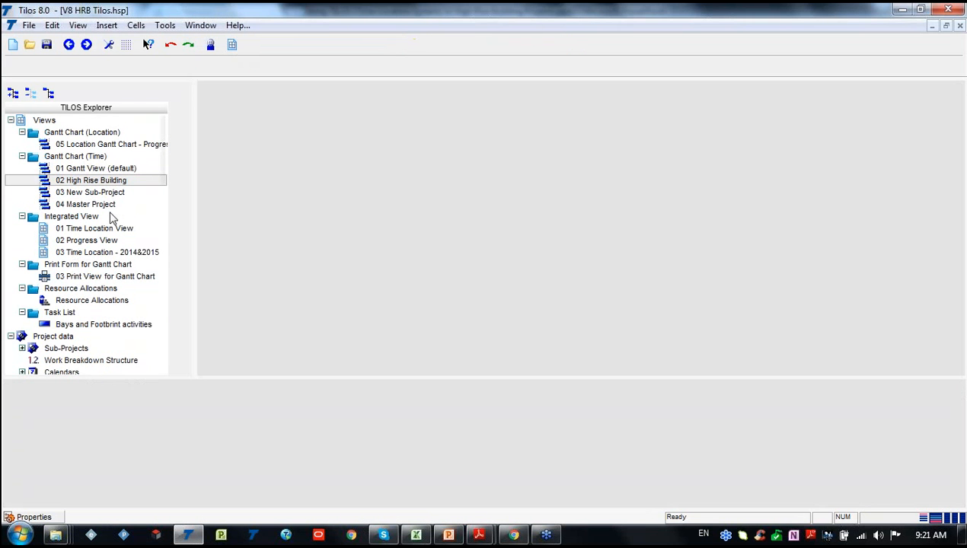
# - Open the 03 Time Location - 2014&2015 view and tile it horizontally with the 02 High Rise Building Gantt view
pyautogui.doubleClick(102, 252)
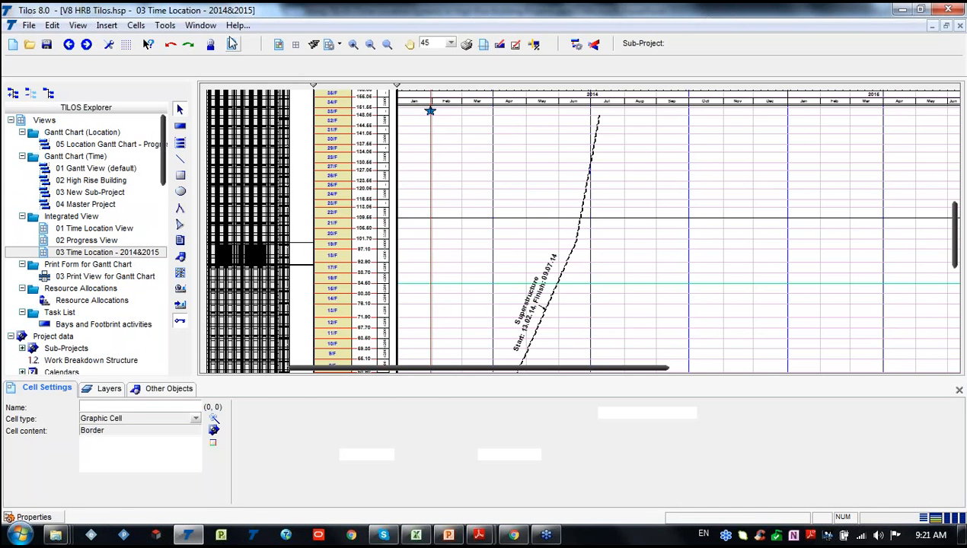
pyautogui.click(200, 26)
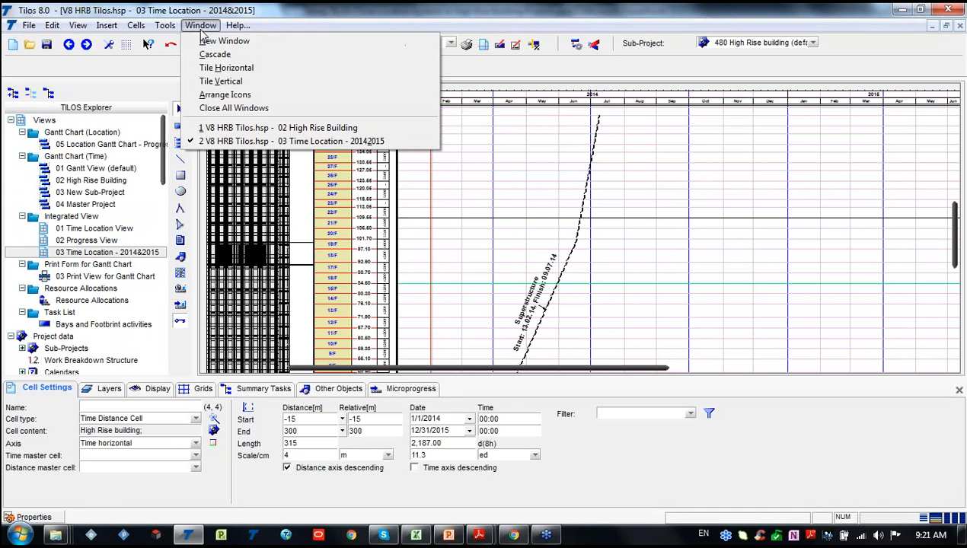
pyautogui.click(258, 75)
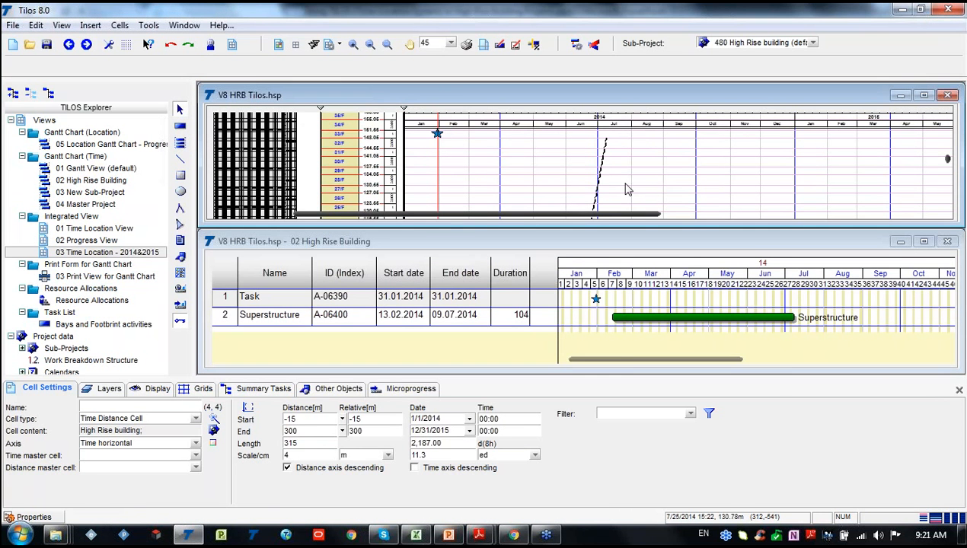
# - Shorten the upper end of the Superstructure line in the time-location view to a distance of about 132 m
pyautogui.scroll(1, 643, 190)
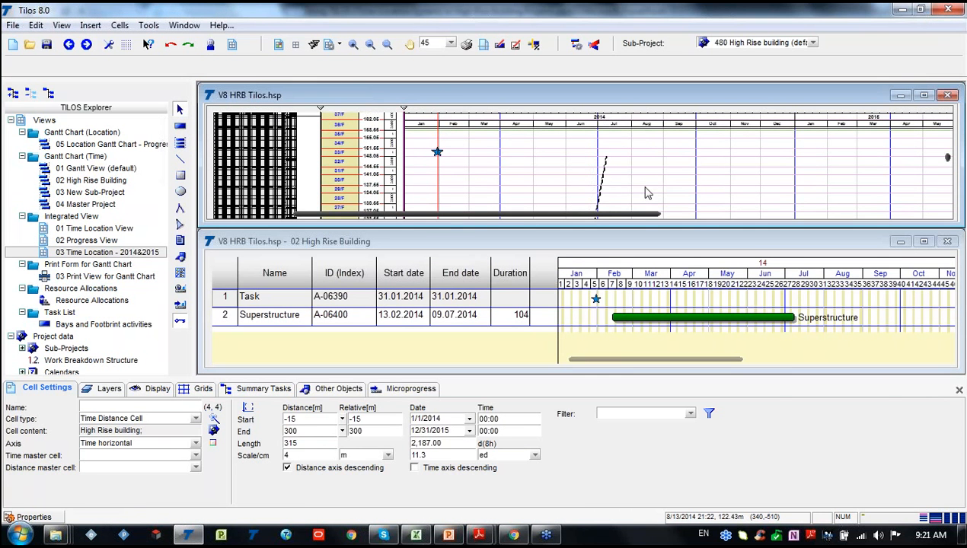
pyautogui.click(623, 150)
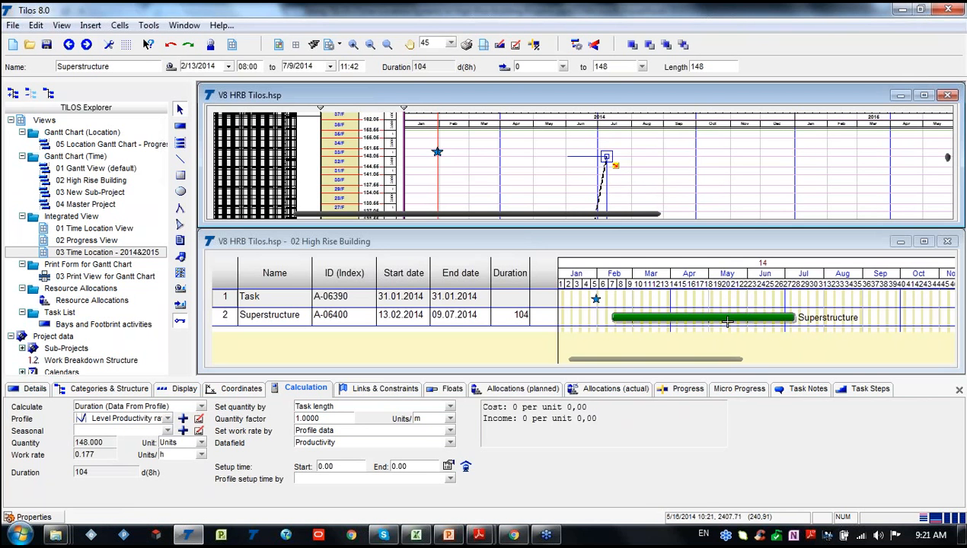
pyautogui.scroll(-1, 739, 164)
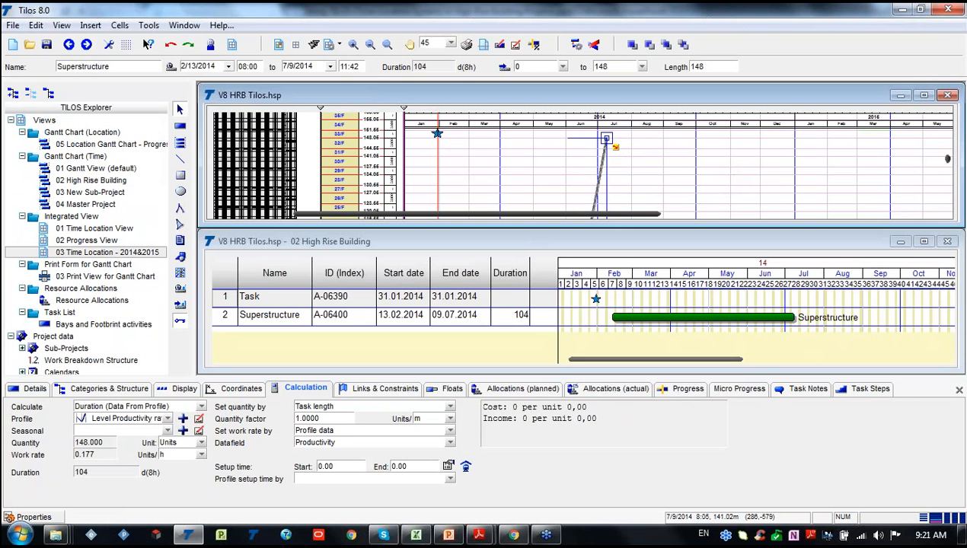
pyautogui.moveTo(593, 140); pyautogui.dragTo(600, 185)
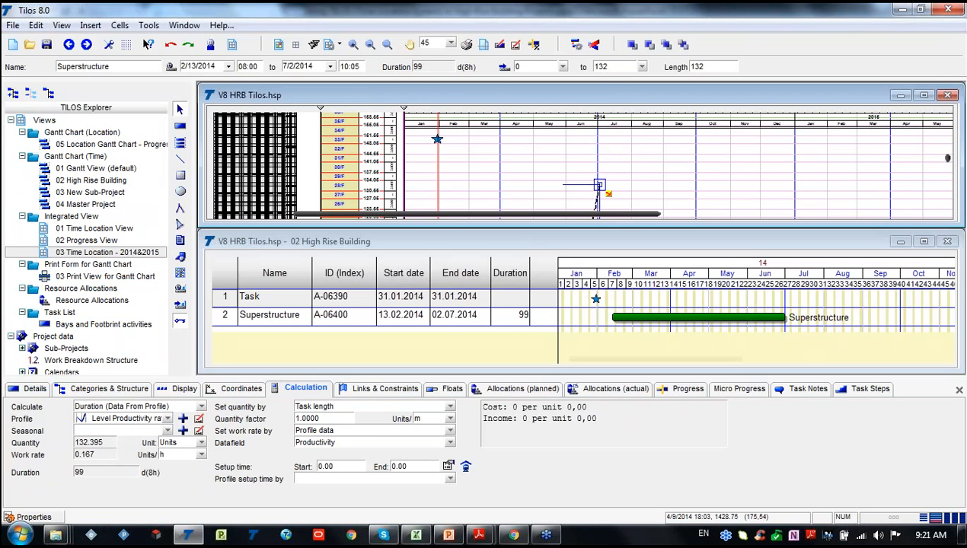
# - Move the Superstructure bar in the Gantt view to start on 27.03.2014 and check the line in the time-location view
pyautogui.moveTo(681, 318); pyautogui.dragTo(734, 307)
pyautogui.scroll(-1, 694, 199)
pyautogui.click(696, 196)
pyautogui.scroll(-2, 697, 193)
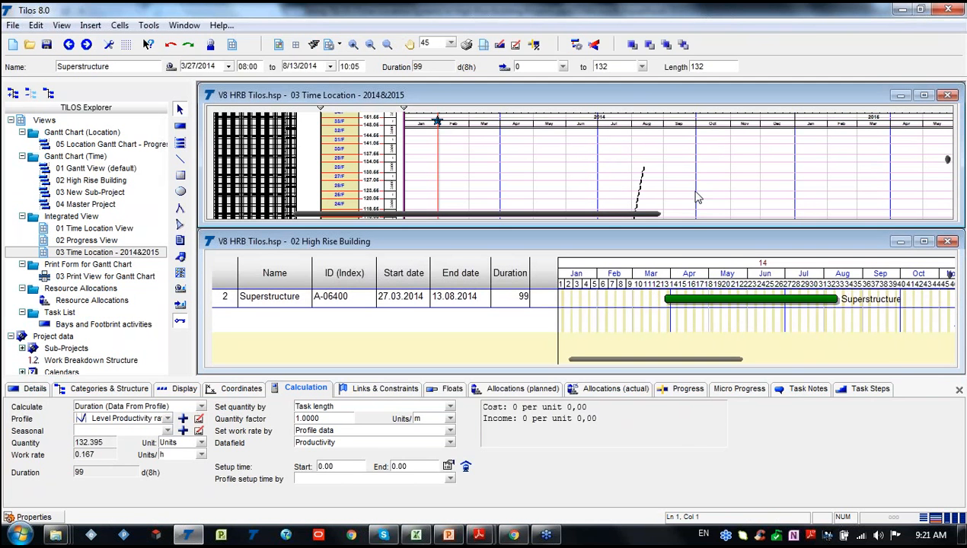
# - Move the Superstructure bar in the Gantt view to start on 11.02.2014 and shorten its time-location line to about 109 m
pyautogui.click(740, 302)
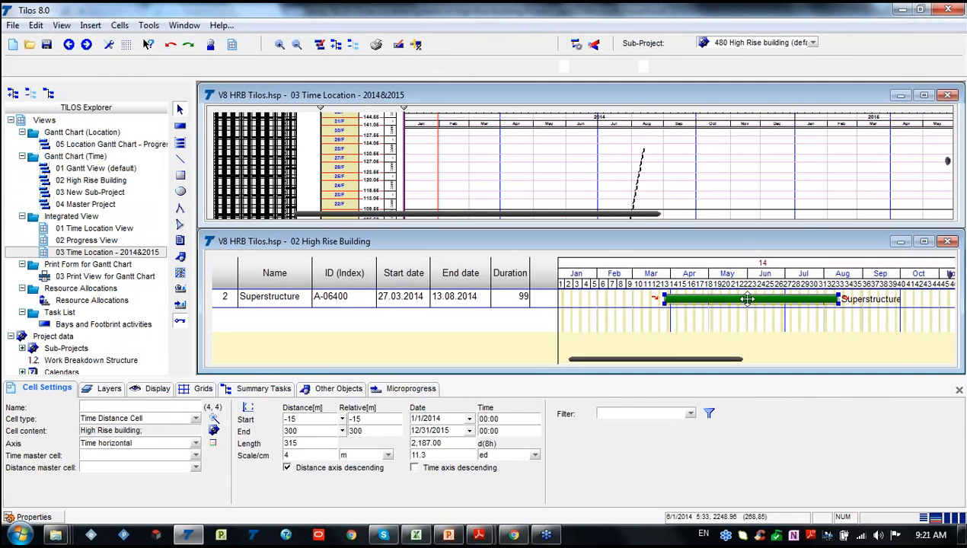
pyautogui.moveTo(748, 299); pyautogui.dragTo(687, 299)
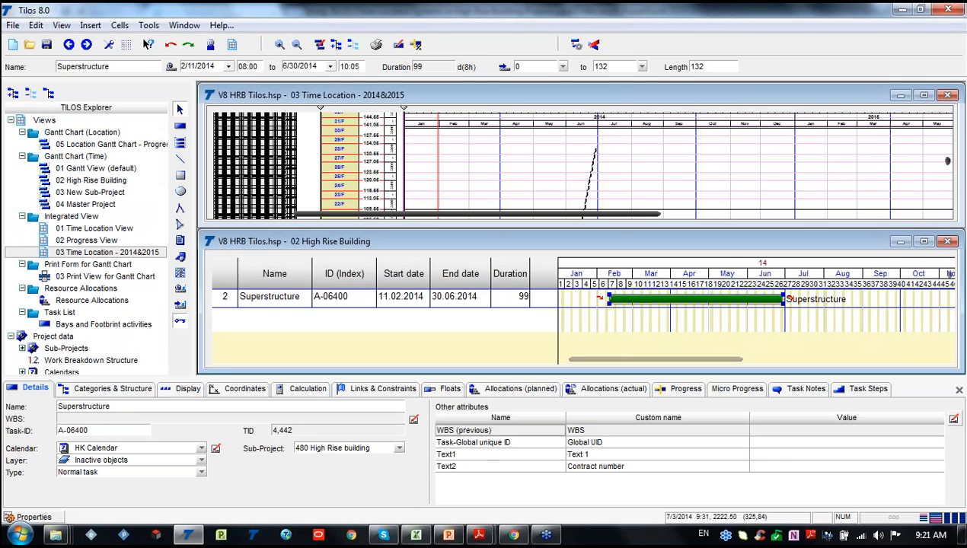
pyautogui.click(595, 156)
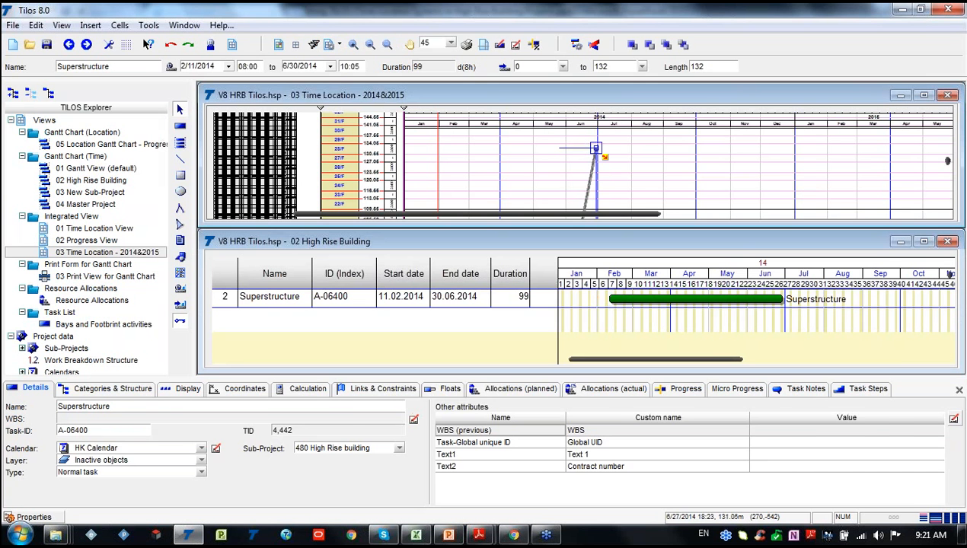
pyautogui.moveTo(582, 150)
pyautogui.mouseDown()
pyautogui.moveTo(584, 177)
pyautogui.moveTo(583, 138)
pyautogui.mouseUp()
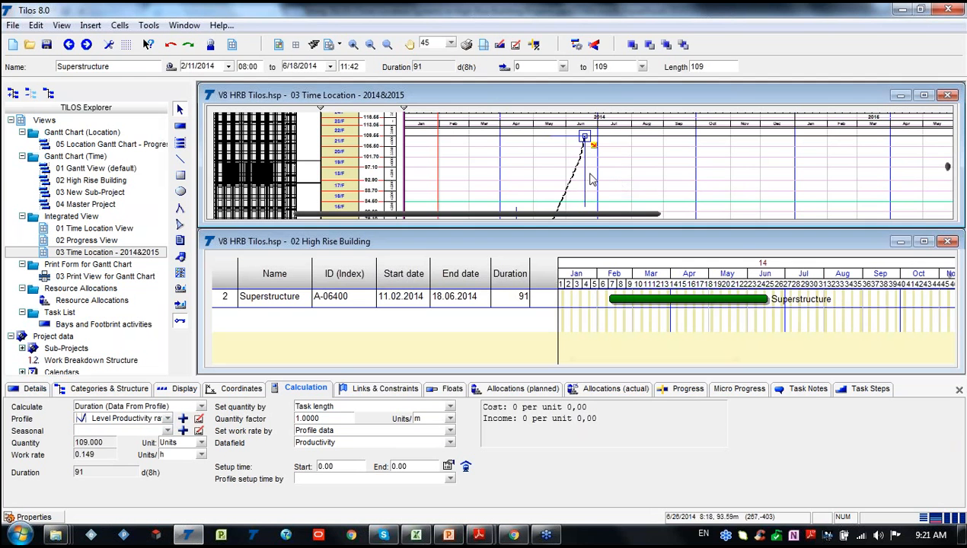
# - Close the 02 High Rise Building Gantt window and maximize the 03 Time Location - 2014&2015 view
pyautogui.click(949, 242)
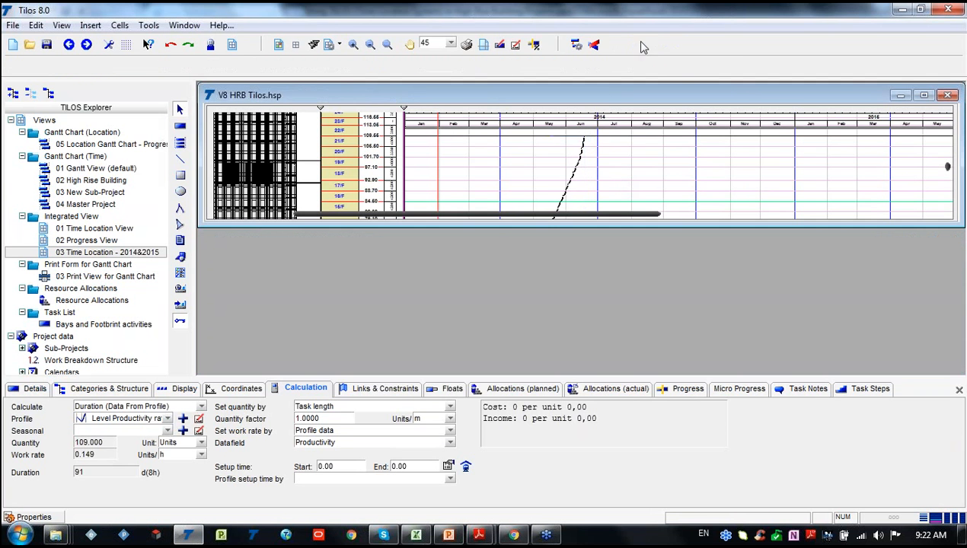
pyautogui.doubleClick(607, 97)
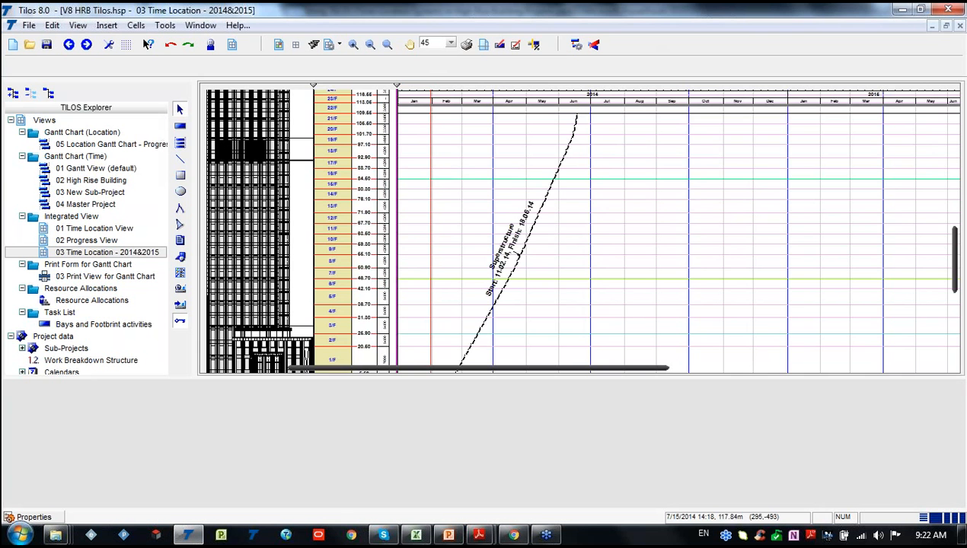
# - Examine the Superstructure line against the building levels, from its lower end at the basement to its upper end
pyautogui.scroll(-3, 602, 297)
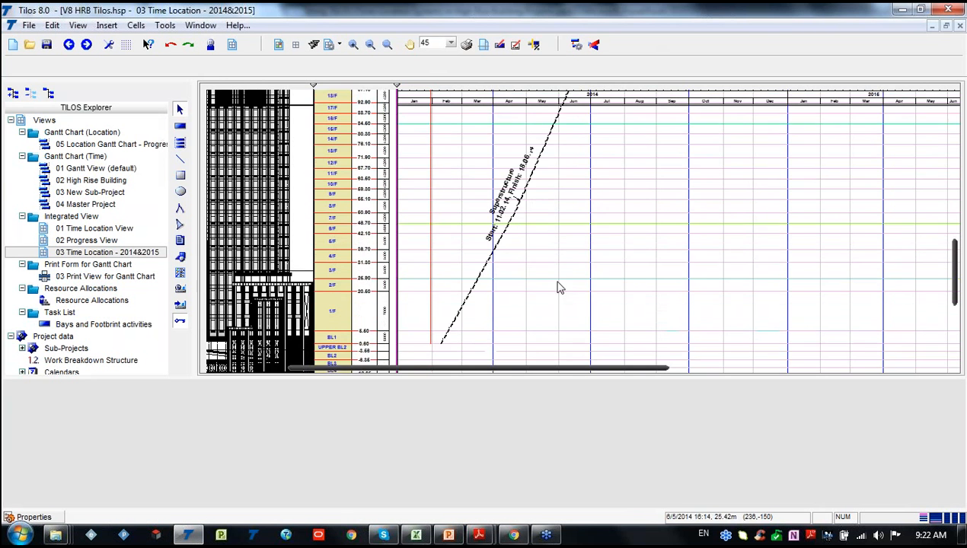
pyautogui.click(560, 283)
pyautogui.scroll(4, 648, 262)
pyautogui.scroll(1, 581, 226)
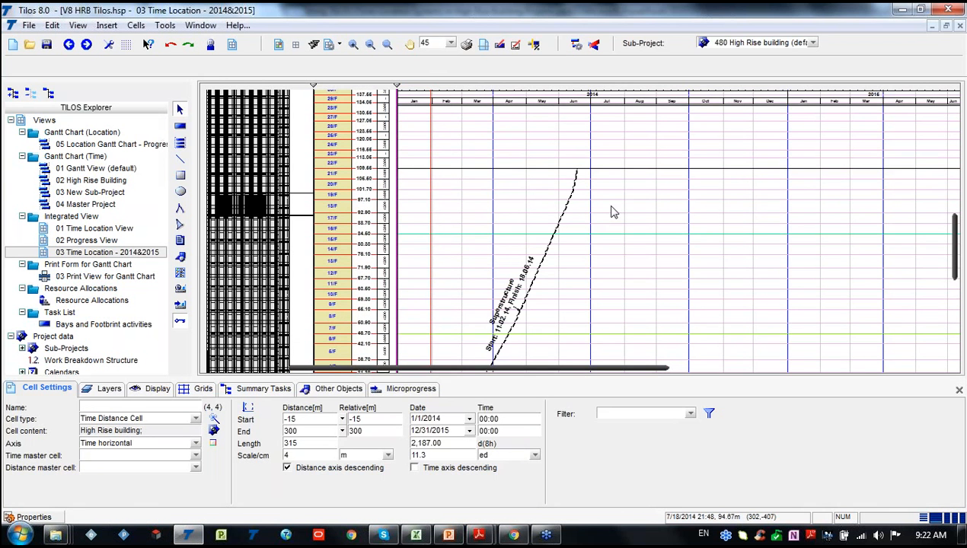
pyautogui.press('ctrl')
pyautogui.press('ctrl')
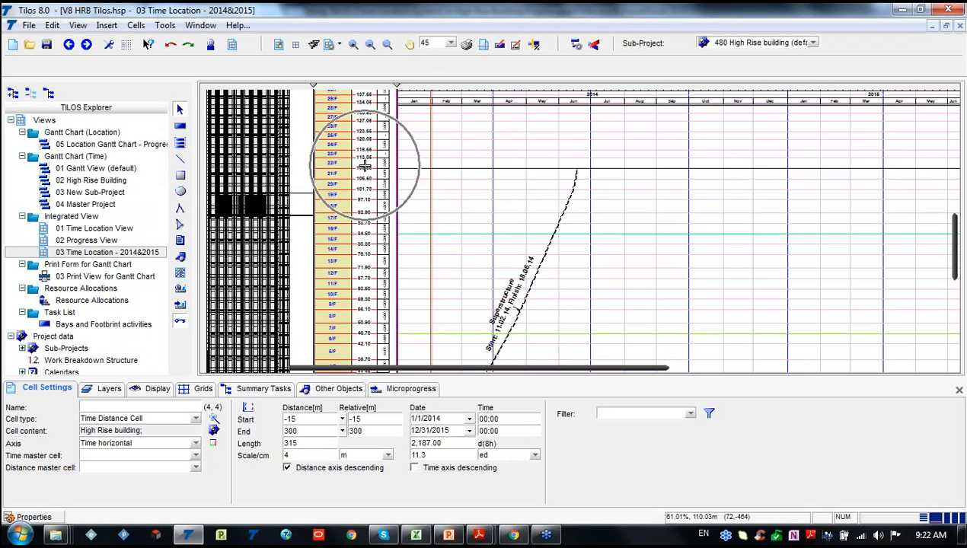
pyautogui.scroll(-4, 585, 220)
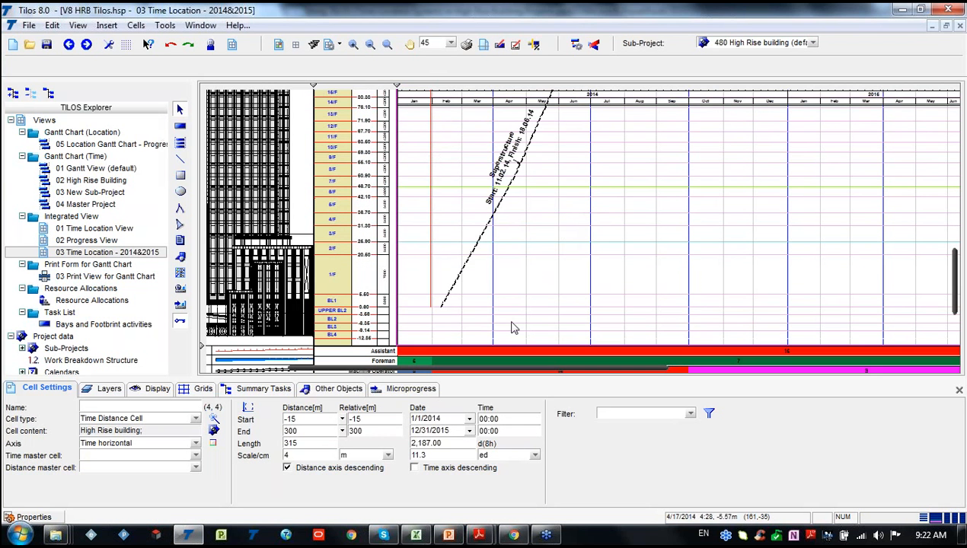
# - Using the Electricity works template, draw a task across level BL1 from 0 to 5 m, running 4/10/2014 to 4/21/2014
pyautogui.click(180, 126)
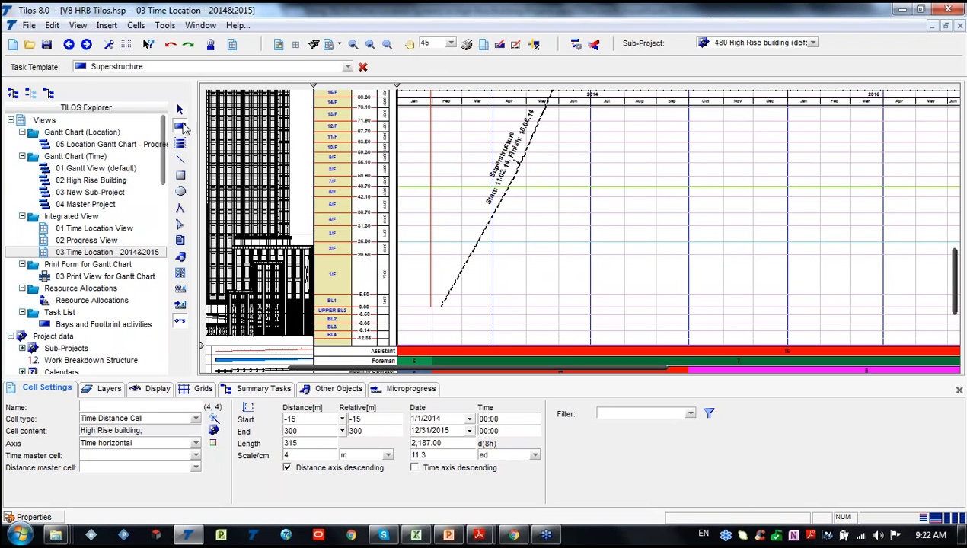
pyautogui.click(348, 66)
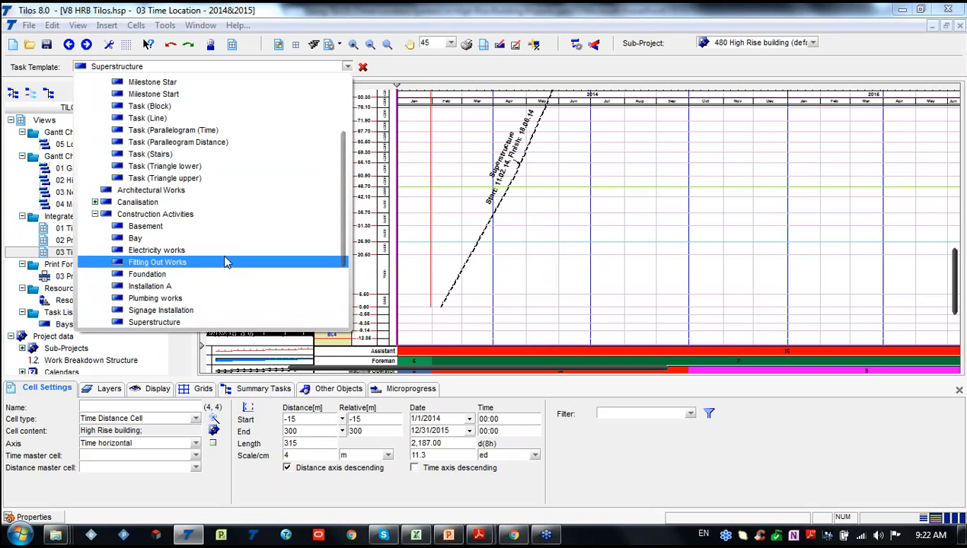
pyautogui.click(213, 251)
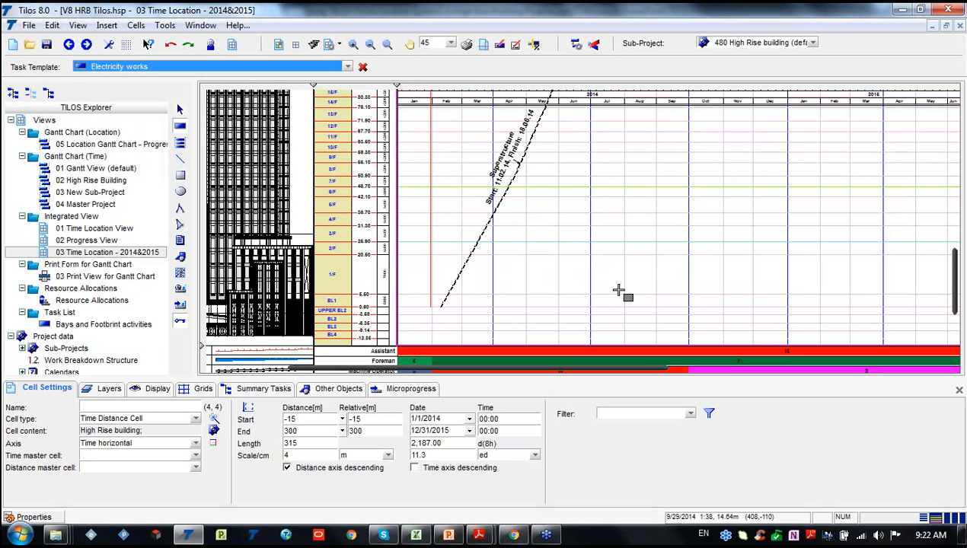
pyautogui.click(510, 296)
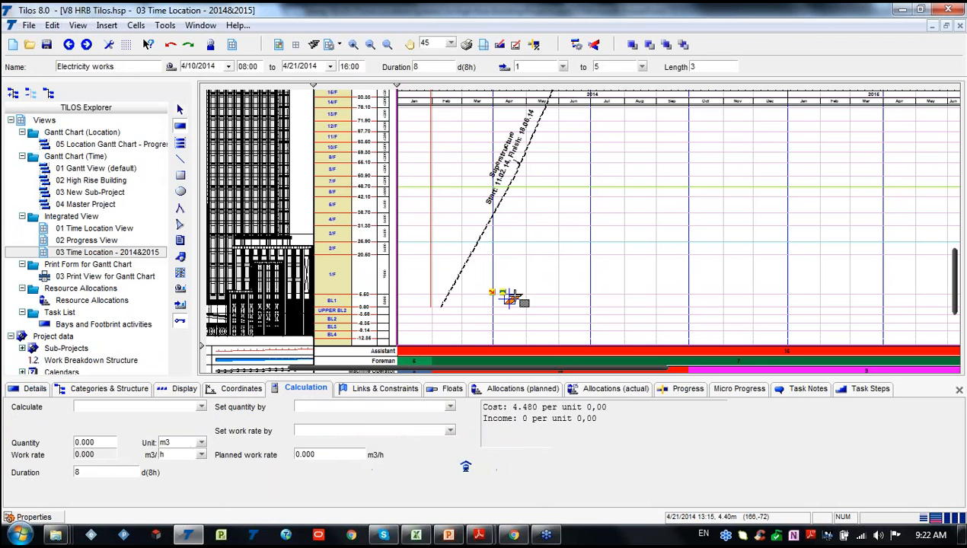
pyautogui.press('Delete')
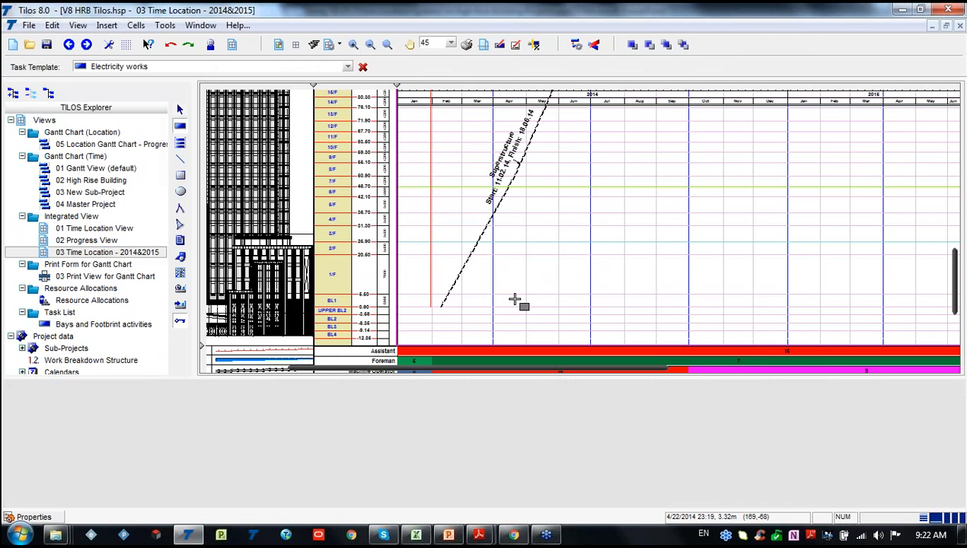
pyautogui.moveTo(504, 307); pyautogui.dragTo(515, 296)
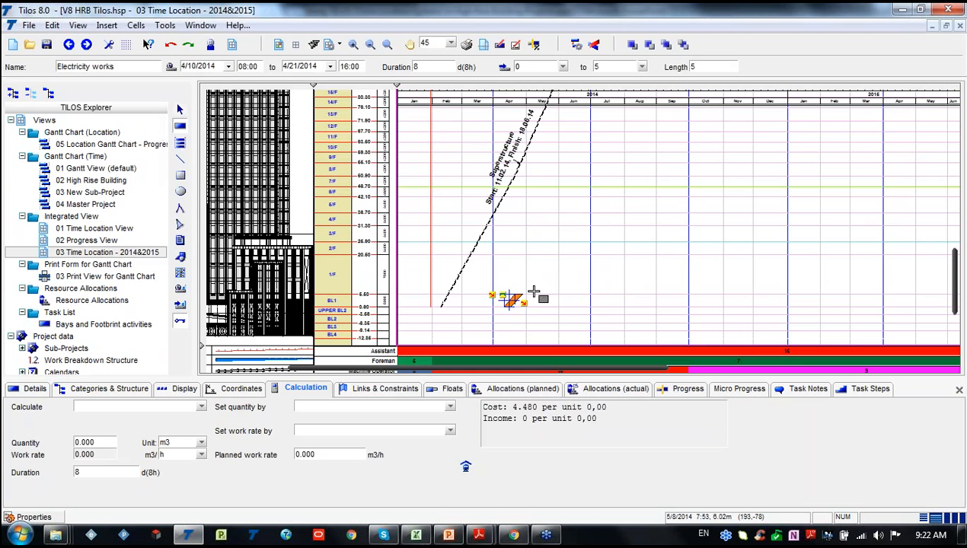
# - Draw four more Electricity works tasks stepping up through levels 1/F to 4/F, the first spanning 5 to 20 m and the last 31 to 36 m
pyautogui.moveTo(525, 296)
pyautogui.mouseDown()
pyautogui.moveTo(564, 262)
pyautogui.moveTo(560, 256)
pyautogui.mouseUp()
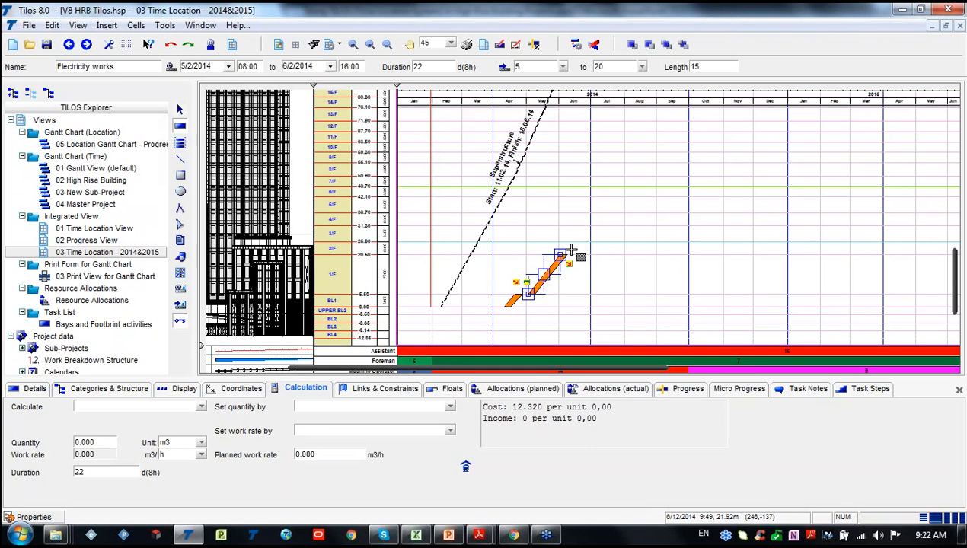
pyautogui.moveTo(573, 254)
pyautogui.mouseDown()
pyautogui.moveTo(613, 222)
pyautogui.moveTo(633, 226)
pyautogui.moveTo(635, 215)
pyautogui.mouseUp()
pyautogui.click(634, 230)
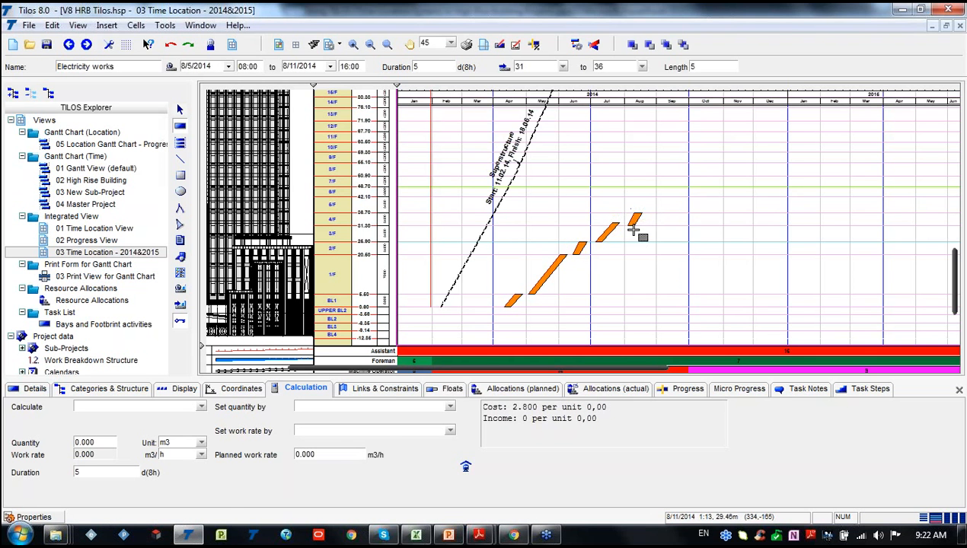
pyautogui.click(180, 110)
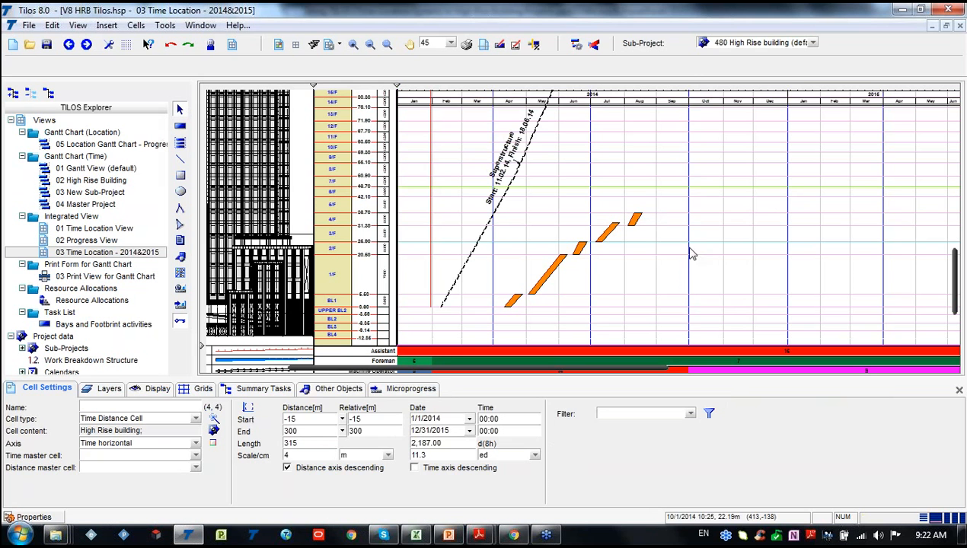
# - Link the five Electricity works tasks in sequence from BL1 up to 4/F with Finish - Start links and 0.00 lag
pyautogui.click(514, 299)
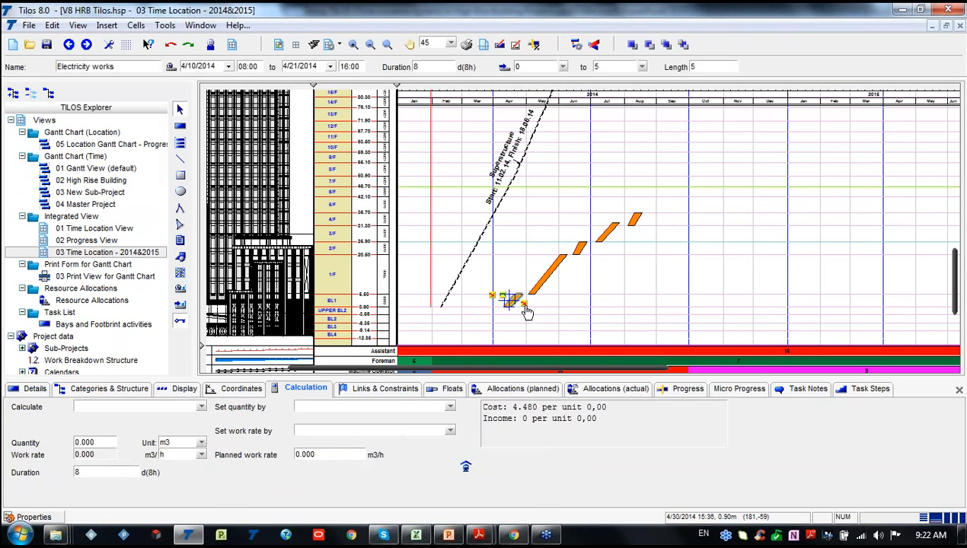
pyautogui.scroll(2, 525, 313)
pyautogui.moveTo(519, 299); pyautogui.dragTo(524, 284)
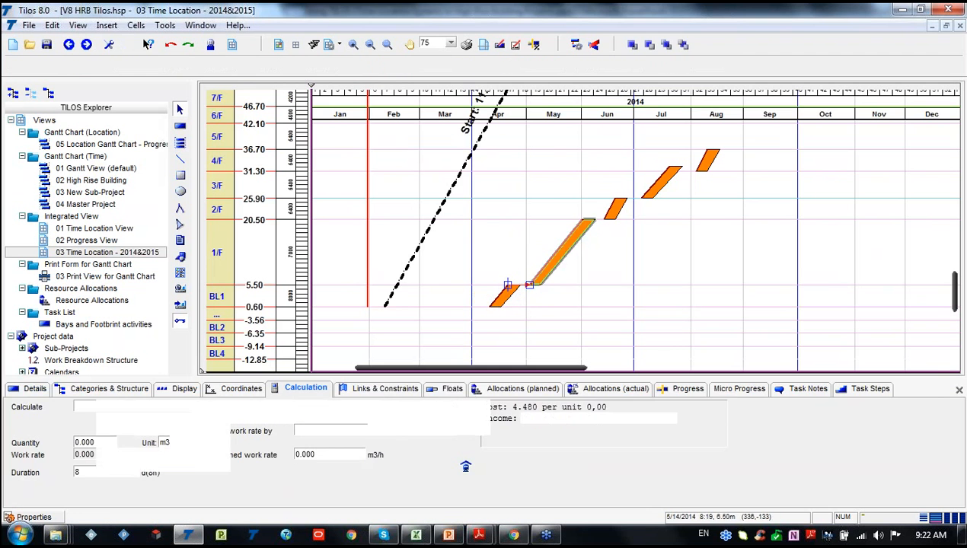
pyautogui.click(588, 224)
pyautogui.moveTo(592, 225); pyautogui.dragTo(705, 196)
pyautogui.click(621, 208)
pyautogui.scroll(1, 701, 212)
pyautogui.click(661, 226)
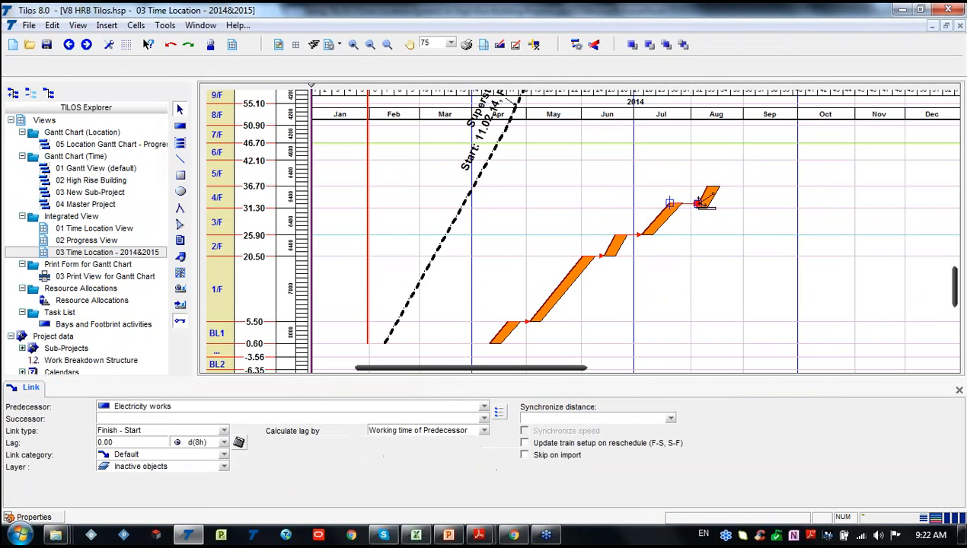
# - Reschedule the project so the linked Electricity works tasks follow one another without gaps
pyautogui.click(716, 245)
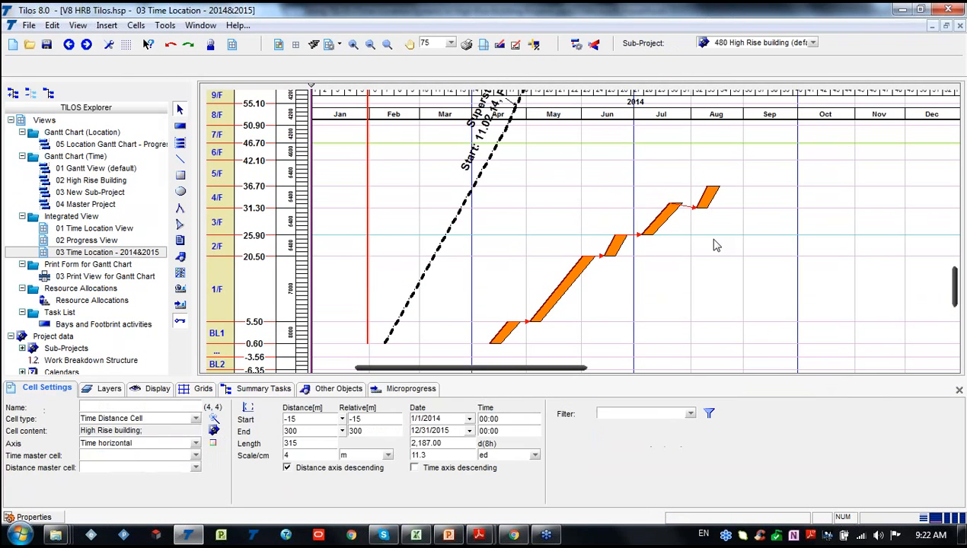
pyautogui.click(577, 45)
pyautogui.click(771, 400)
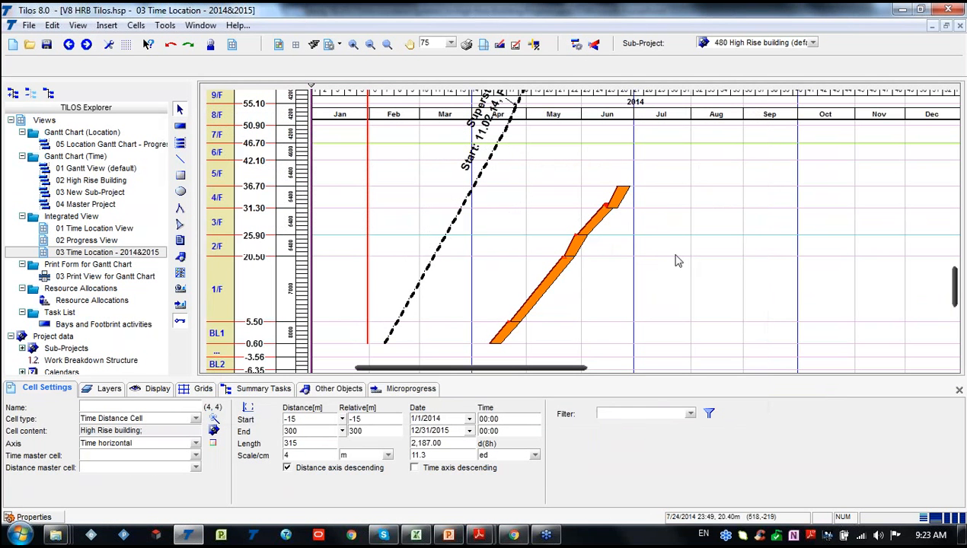
# - Compare the linked Electricity works tasks in the 02 High Rise Building Gantt view and the 03 Time Location - 2014&2015 view
pyautogui.click(508, 325)
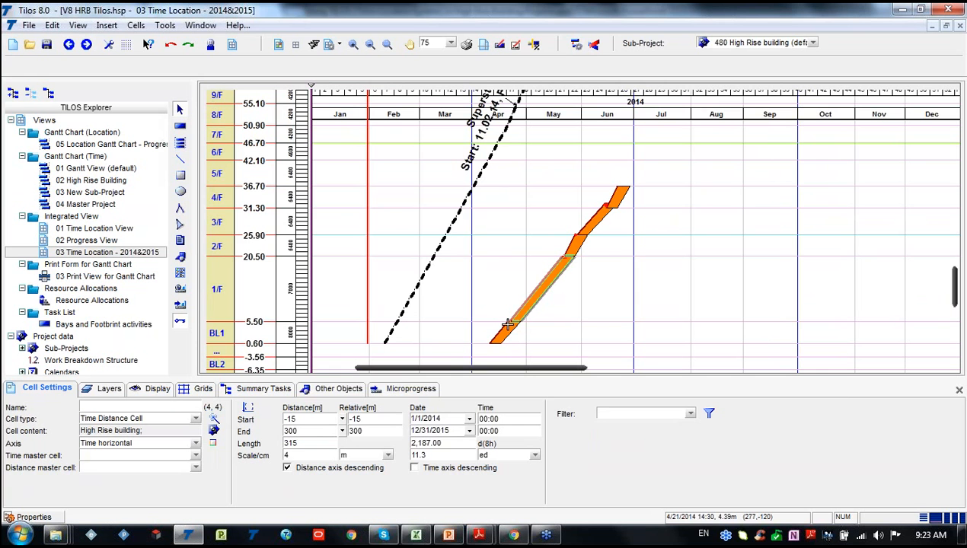
pyautogui.click(505, 335)
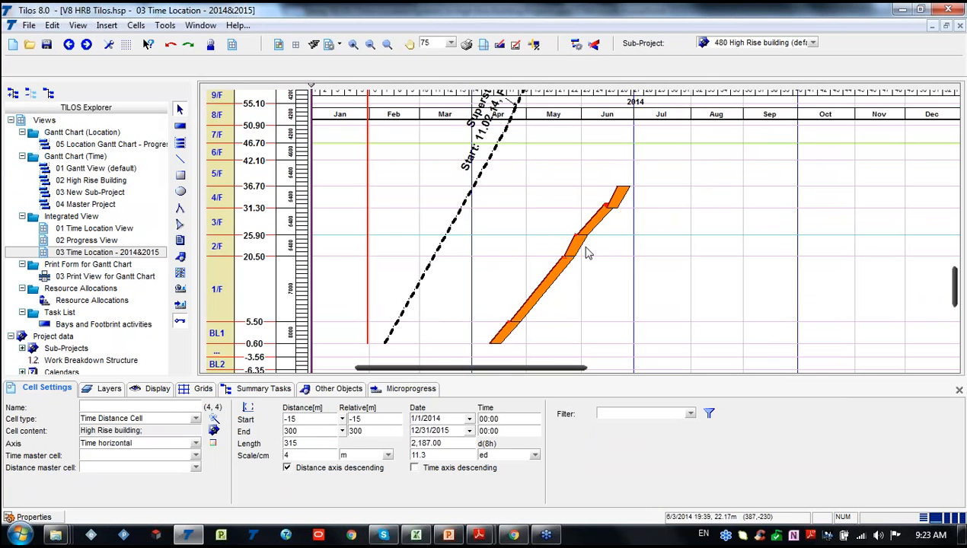
pyautogui.doubleClick(78, 180)
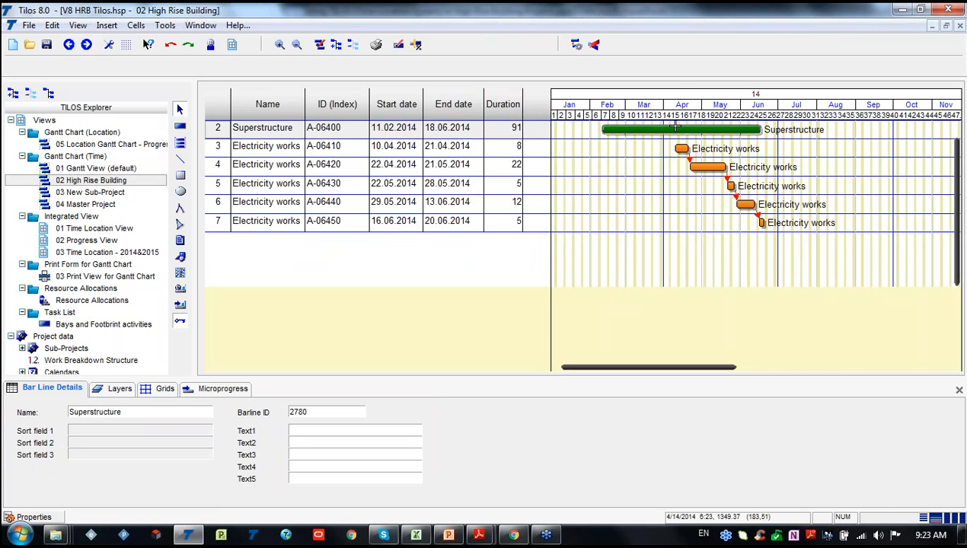
pyautogui.doubleClick(83, 252)
pyautogui.click(641, 254)
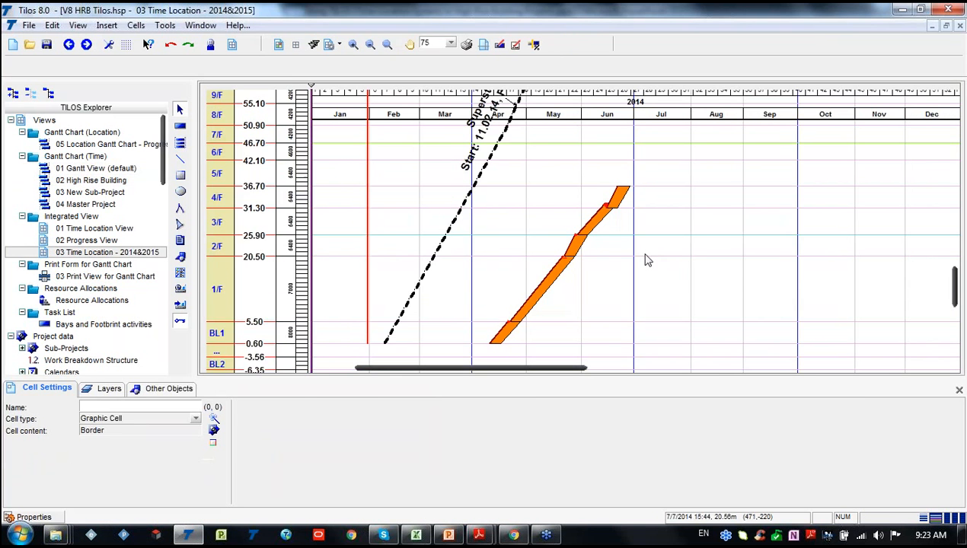
pyautogui.moveTo(575, 372); pyautogui.dragTo(516, 373)
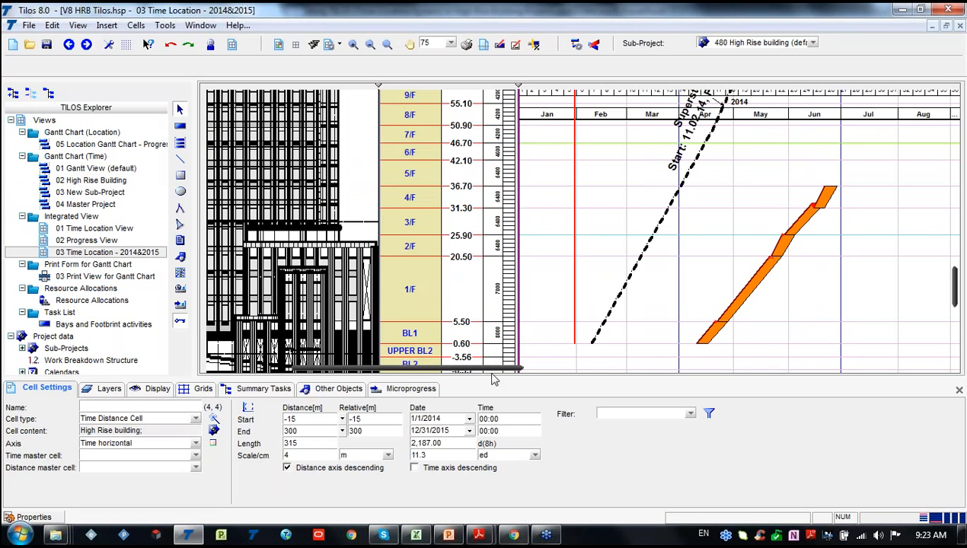
pyautogui.moveTo(493, 372); pyautogui.dragTo(565, 371)
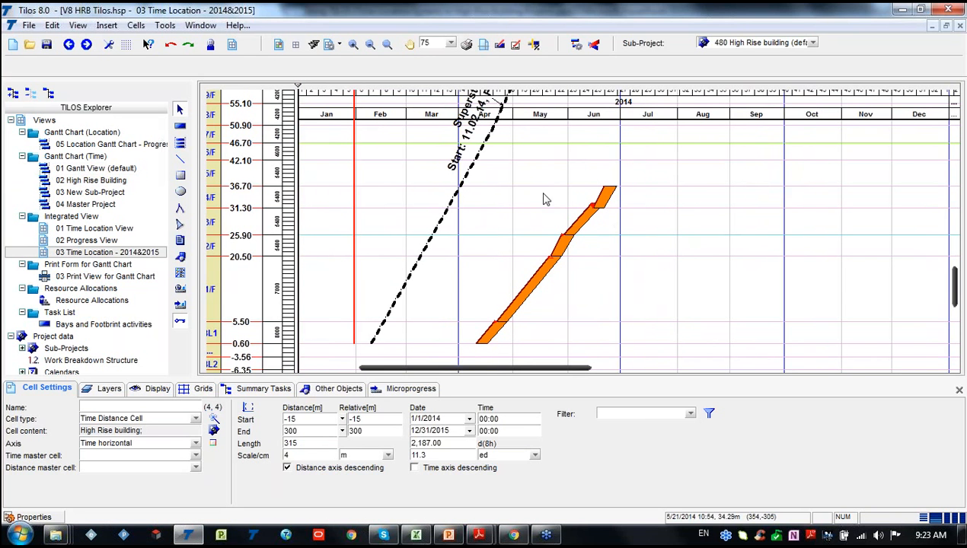
# - Delete all five Electricity works tasks from the time-location view
pyautogui.click(549, 288)
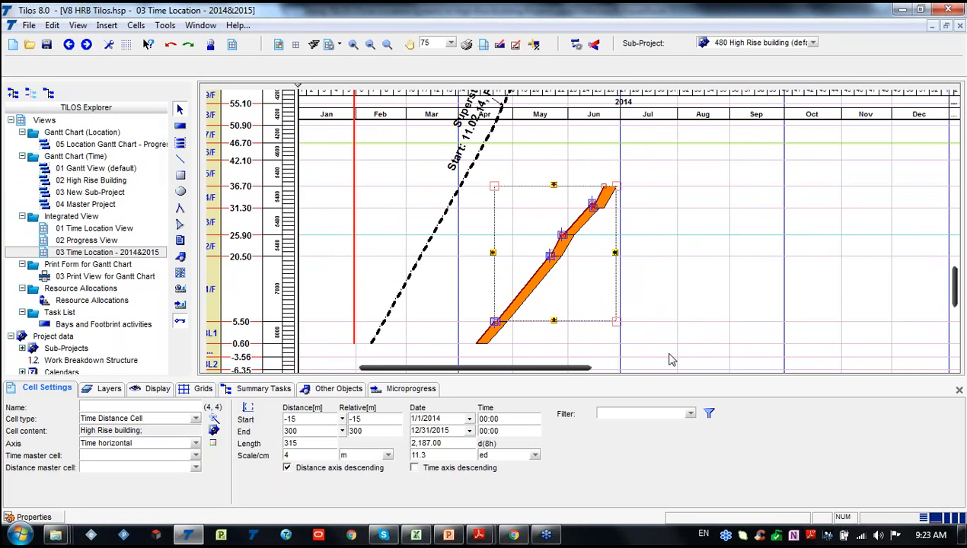
pyautogui.press('Delete')
pyautogui.moveTo(460, 304); pyautogui.dragTo(523, 351)
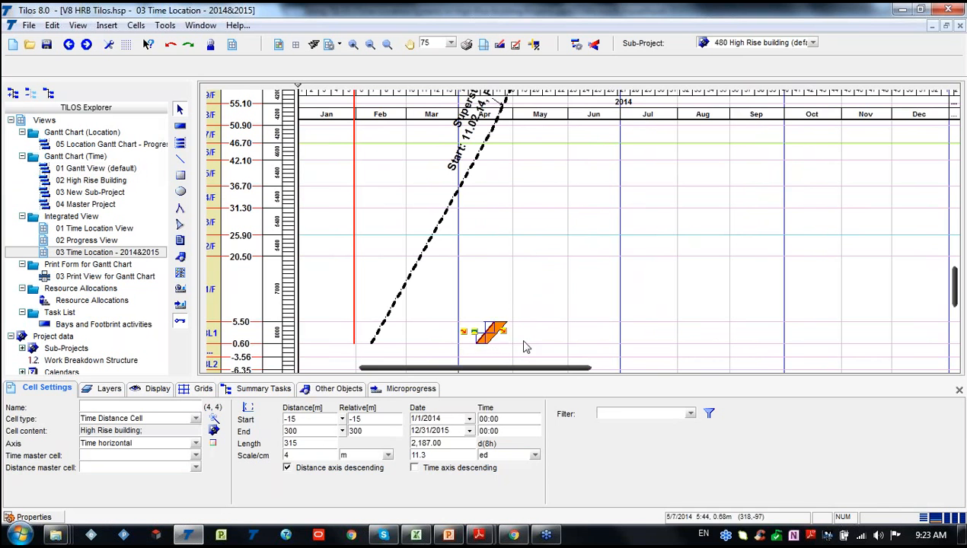
pyautogui.press('Delete')
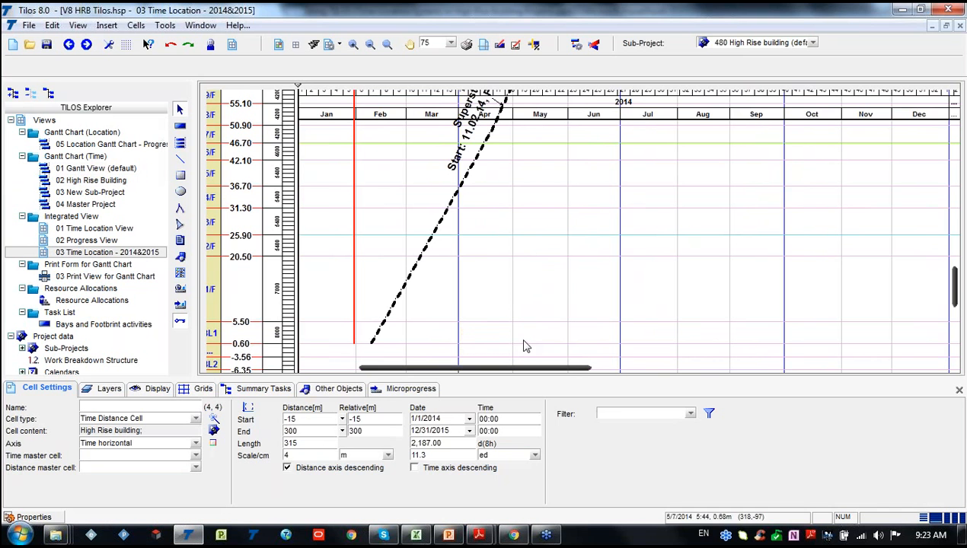
# - Start inserting repetitive tasks with the Electricity works template, repeated by Distance profile using Profile 1
pyautogui.rightClick(536, 277)
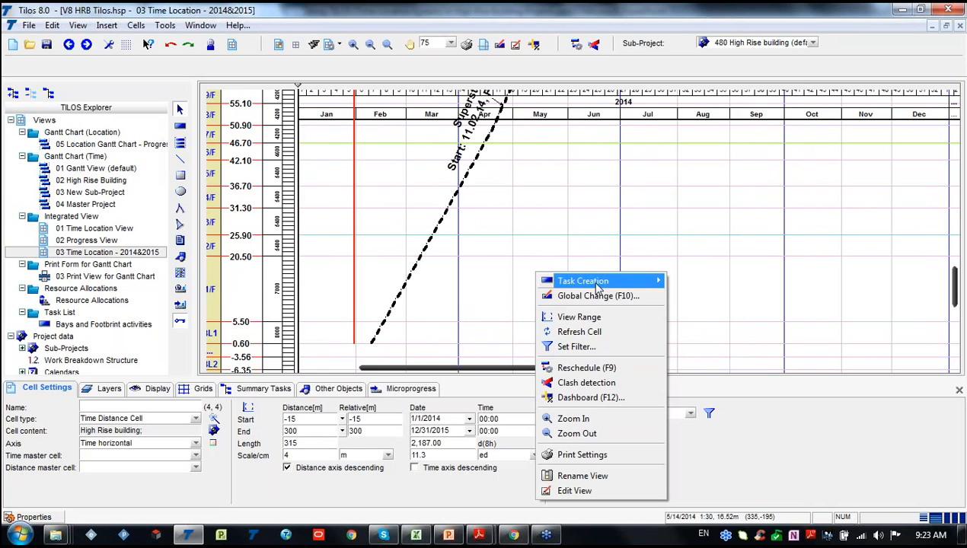
pyautogui.moveTo(609, 282)
pyautogui.click(694, 303)
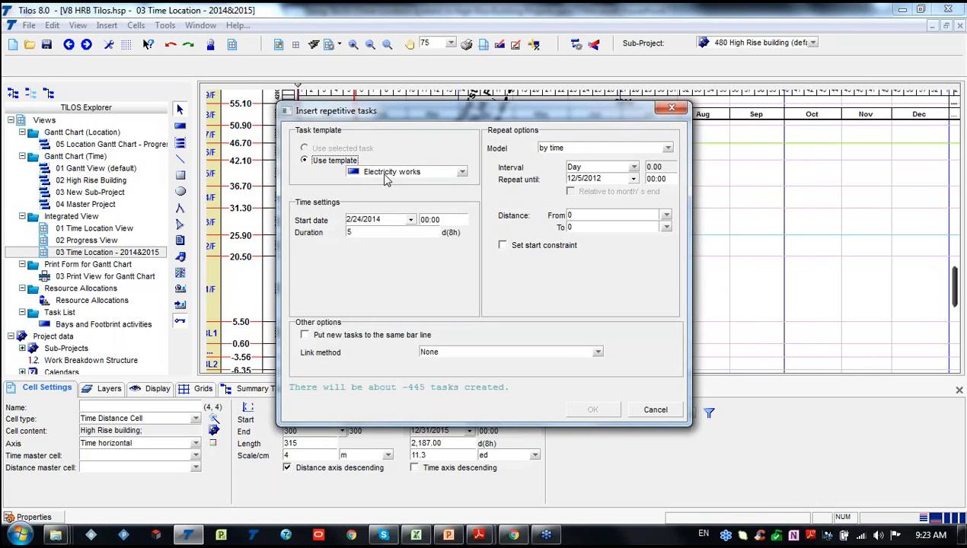
pyautogui.press('ctrl')
pyautogui.press('ctrl')
pyautogui.press('ctrl')
pyautogui.press('ctrl')
pyautogui.click(669, 149)
pyautogui.click(648, 182)
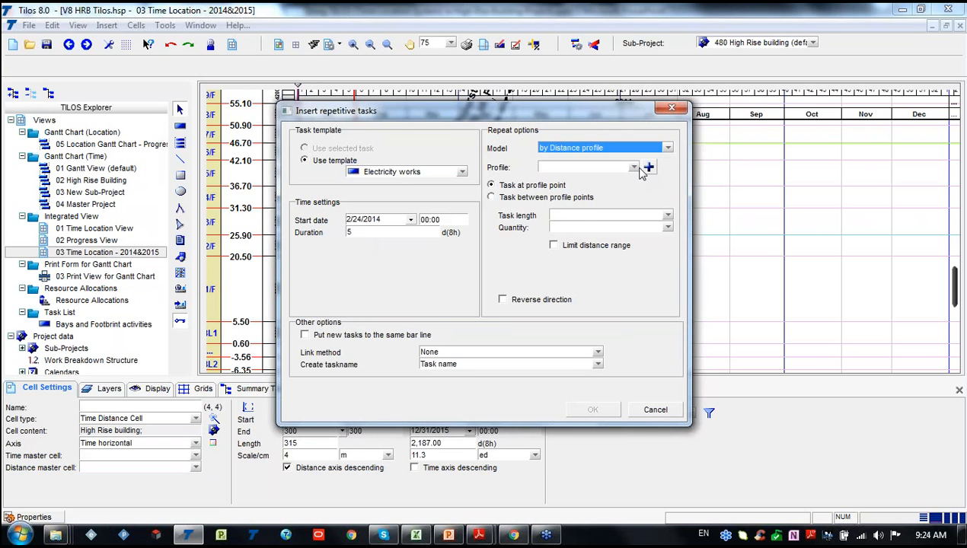
pyautogui.click(637, 169)
pyautogui.click(586, 219)
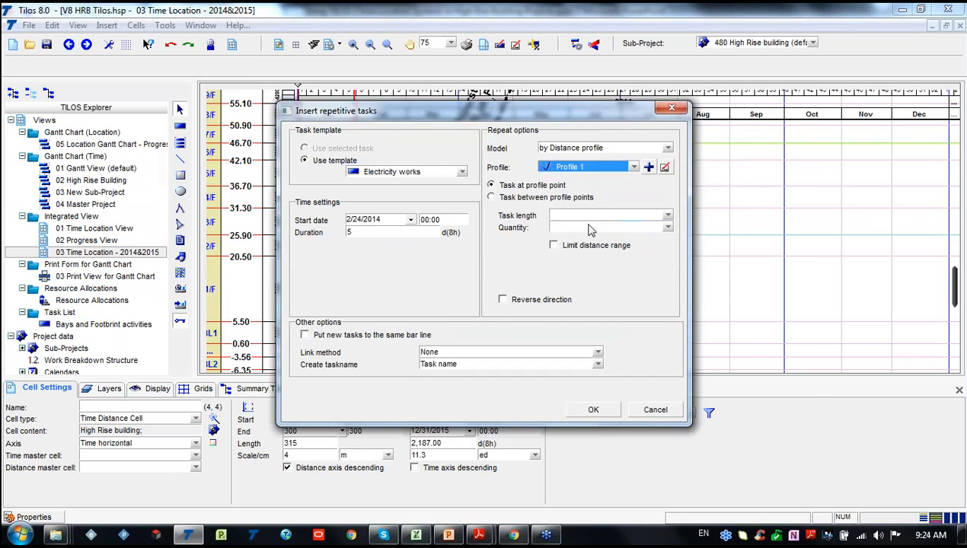
# - Examine the distances, floor names and quantities defined in the properties of Profile 1
pyautogui.click(666, 167)
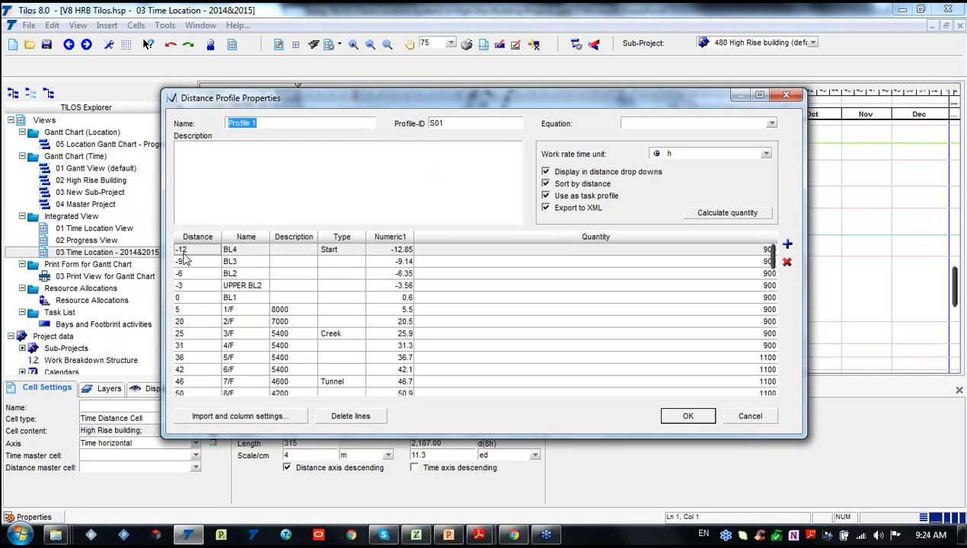
pyautogui.click(257, 312)
pyautogui.scroll(-15, 307, 327)
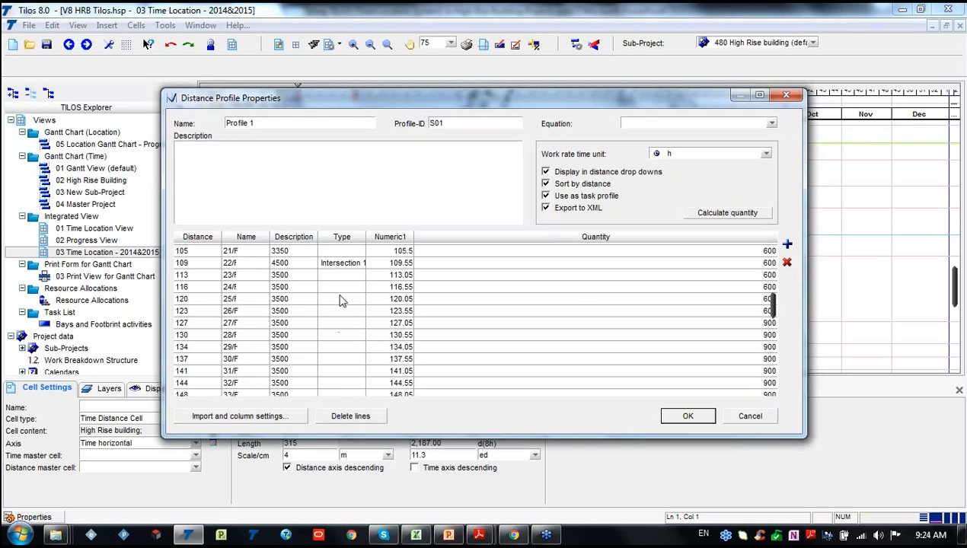
pyautogui.scroll(15, 339, 300)
pyautogui.scroll(-10, 313, 276)
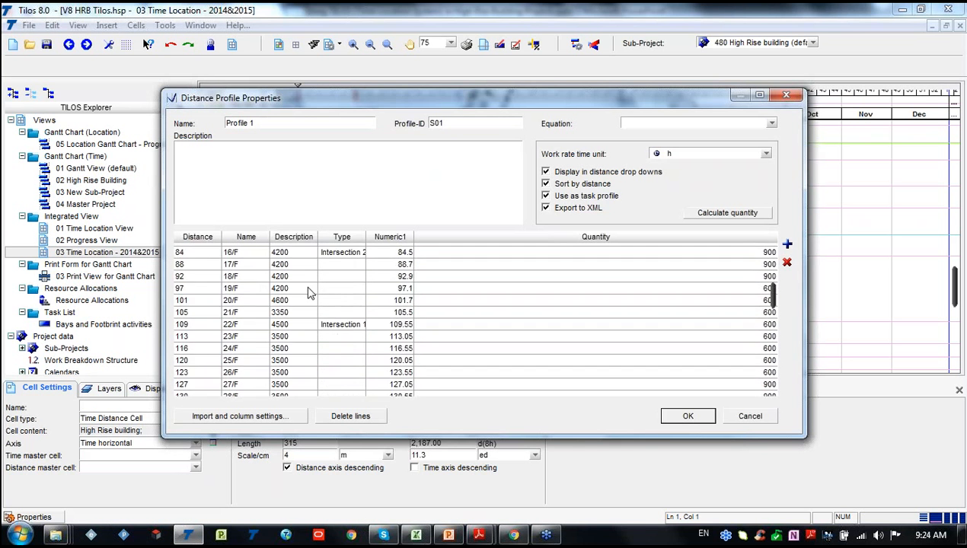
pyautogui.scroll(12, 316, 295)
pyautogui.click(190, 274)
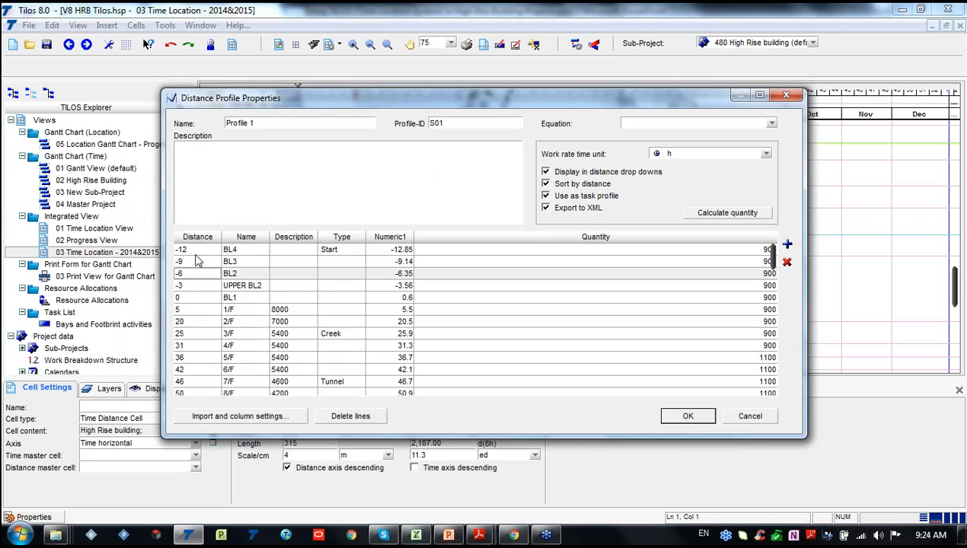
pyautogui.scroll(-6, 216, 260)
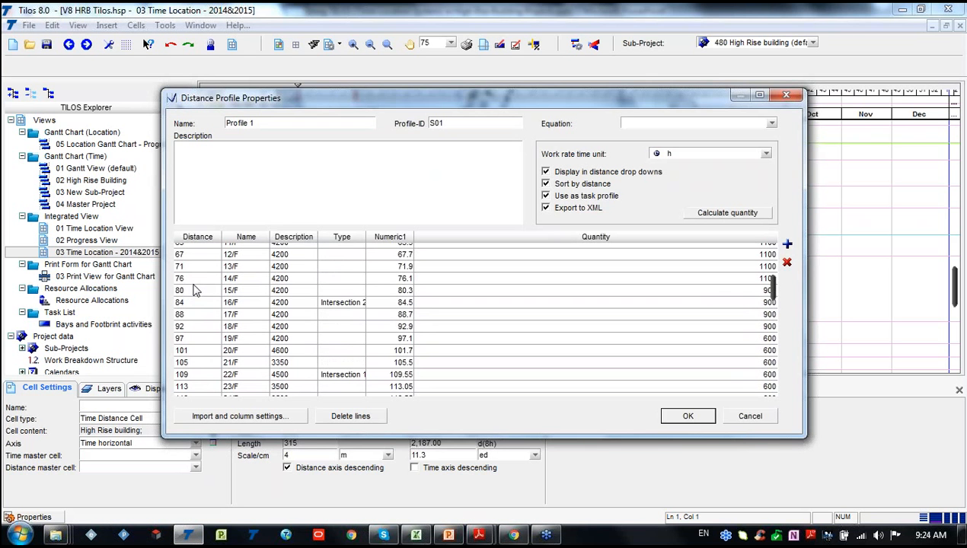
pyautogui.click(228, 291)
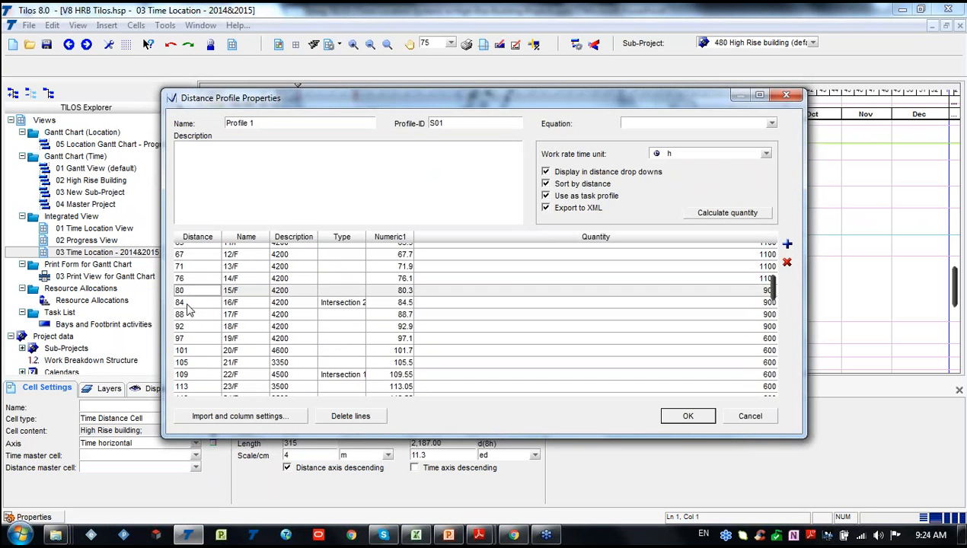
pyautogui.press('Down')
pyautogui.click(197, 315)
pyautogui.click(227, 314)
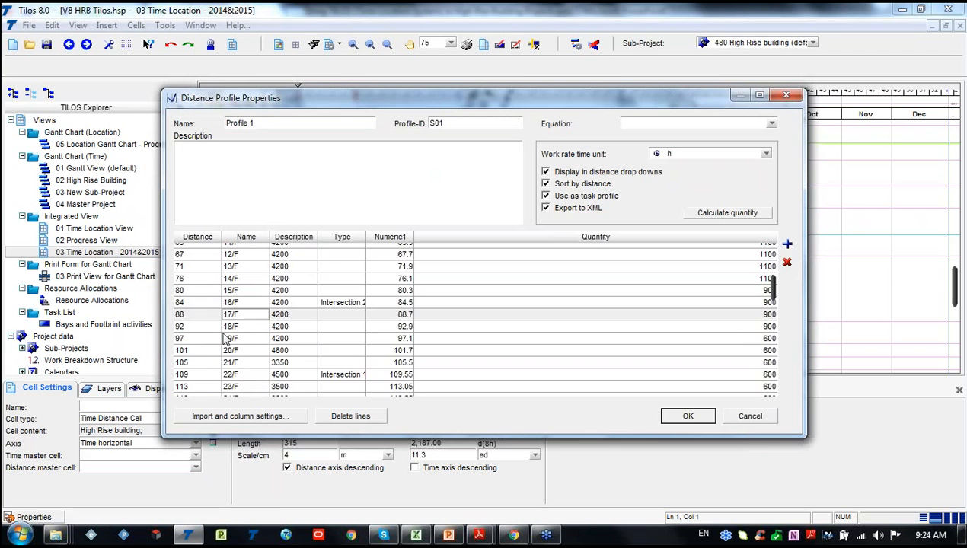
pyautogui.click(220, 335)
pyautogui.click(215, 328)
# - Switch to Excel to examine the floor names and levels in Floor information.xlsx, and return to Tilos, closing the profile properties
pyautogui.click(416, 536)
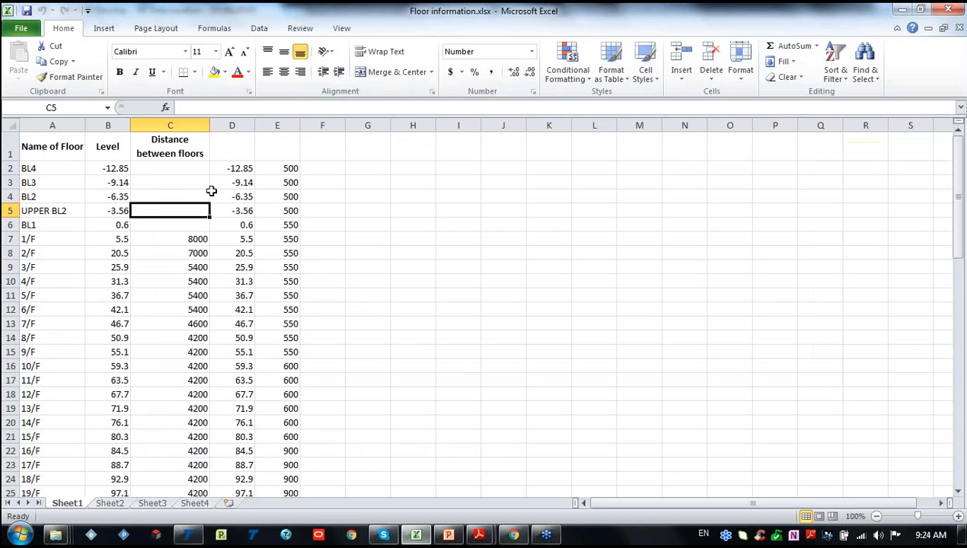
pyautogui.click(397, 259)
pyautogui.scroll(-1, 67, 194)
pyautogui.scroll(1, 84, 173)
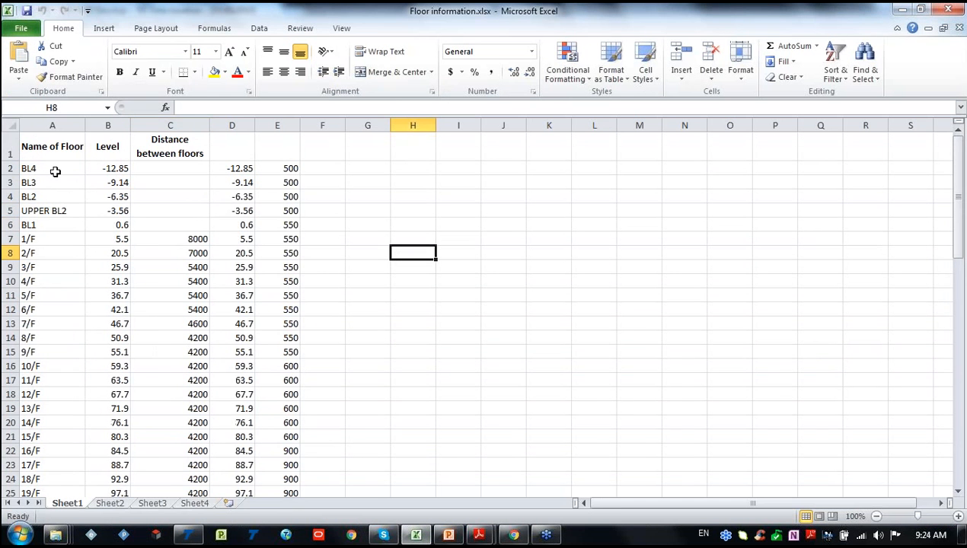
pyautogui.click(33, 252)
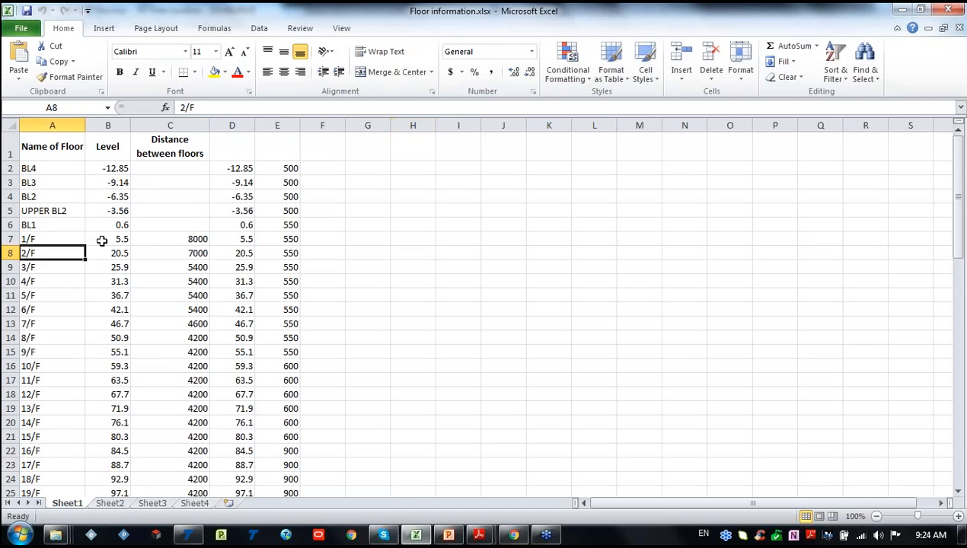
pyautogui.press('Down')
pyautogui.press('Down')
pyautogui.press('Down')
pyautogui.click(121, 310)
pyautogui.click(72, 334)
pyautogui.click(112, 336)
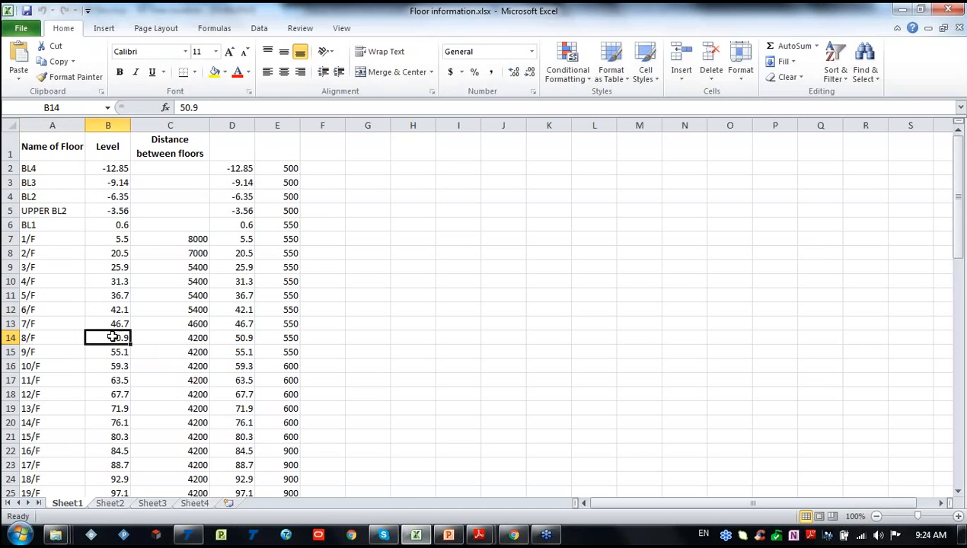
pyautogui.click(188, 536)
pyautogui.click(788, 95)
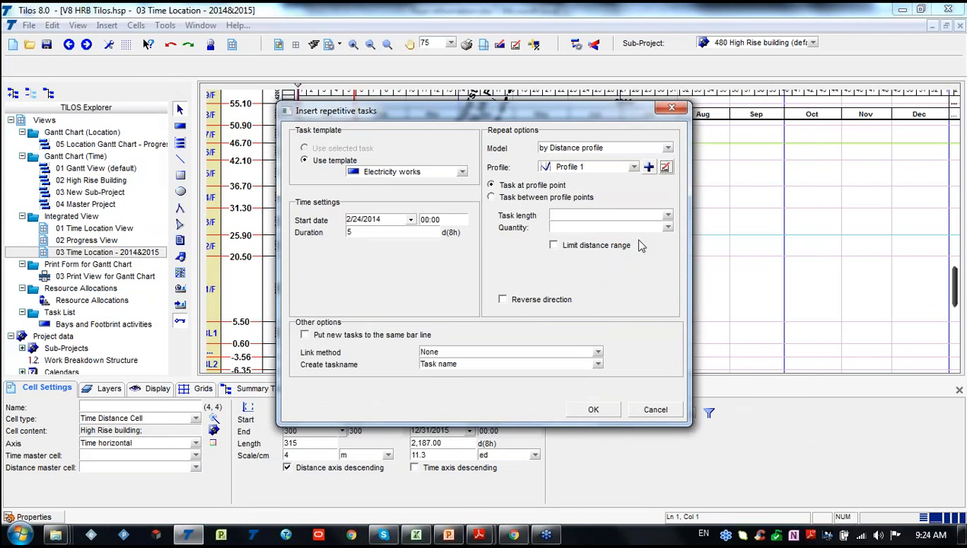
# - Place the repetitive tasks between profile points and limit their distance range to 0.00 to 100.00
pyautogui.click(523, 200)
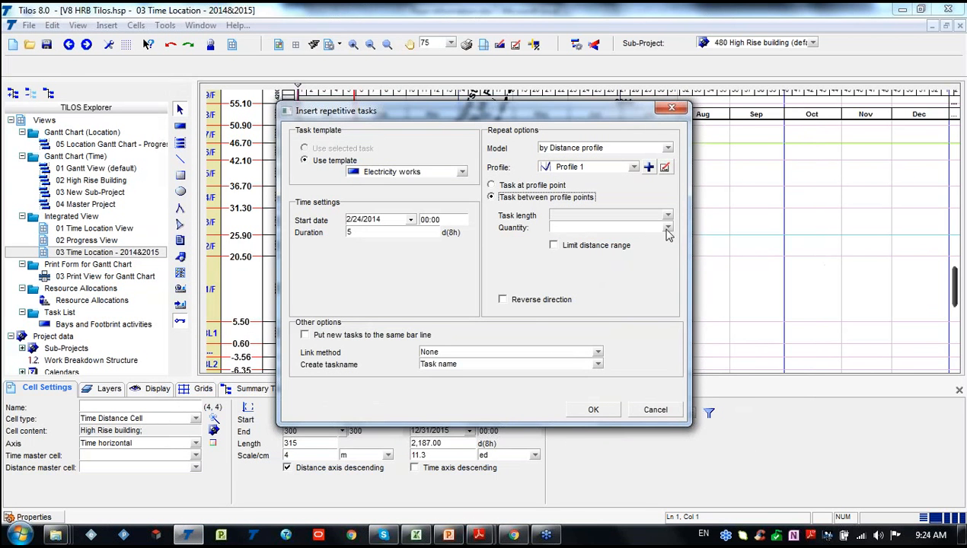
pyautogui.click(667, 228)
pyautogui.click(667, 228)
pyautogui.click(554, 244)
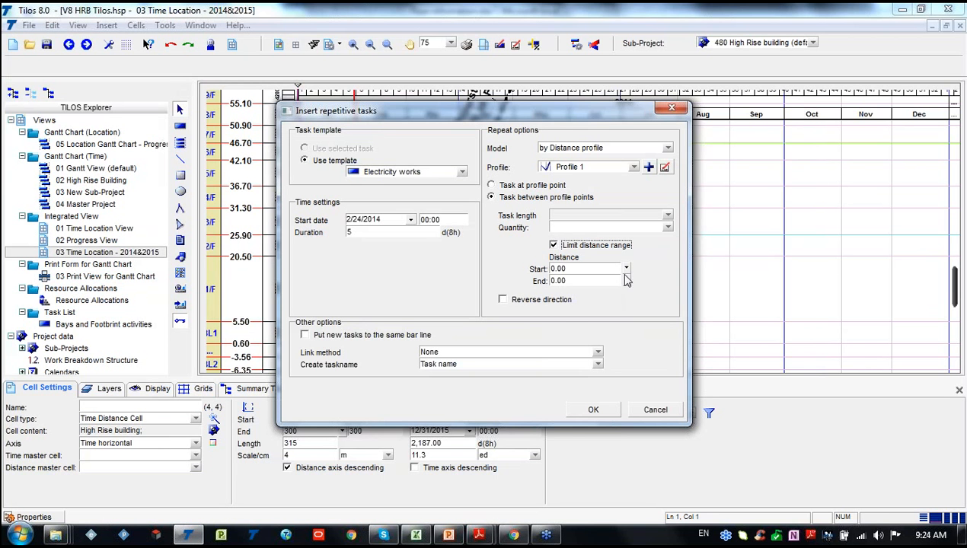
pyautogui.click(564, 280)
pyautogui.write('10')
# - Set the link method to Link tasks and task naming to Task name + Profile name, and generate the repetitive tasks
pyautogui.click(526, 353)
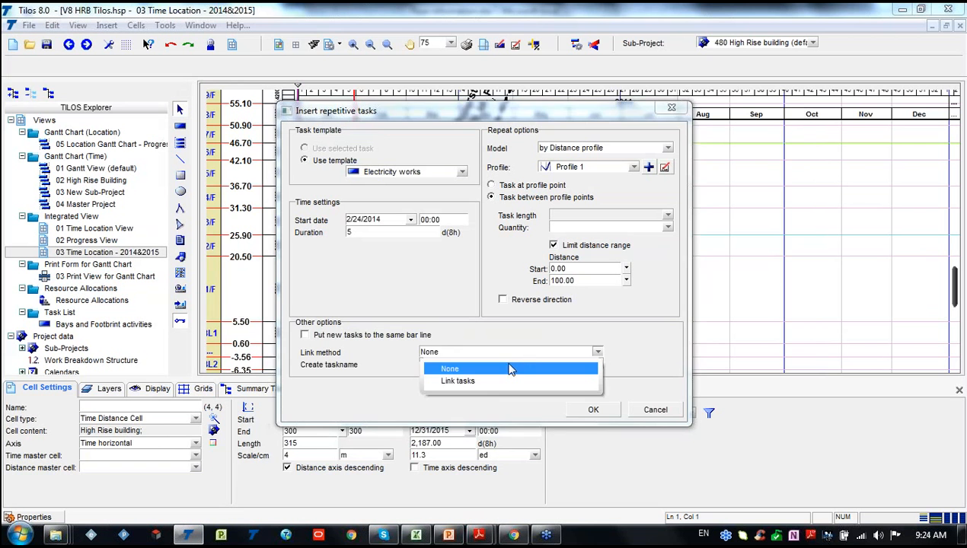
pyautogui.click(507, 381)
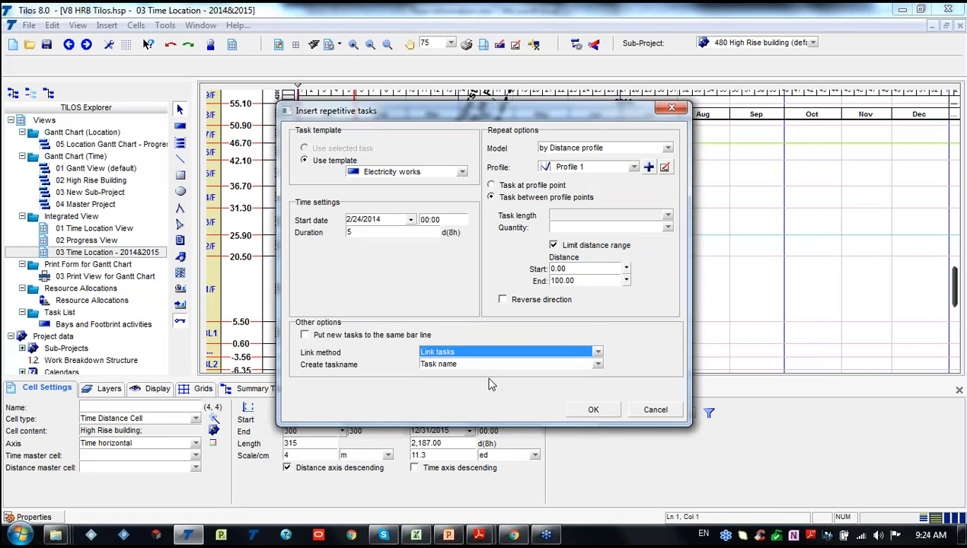
pyautogui.click(550, 373)
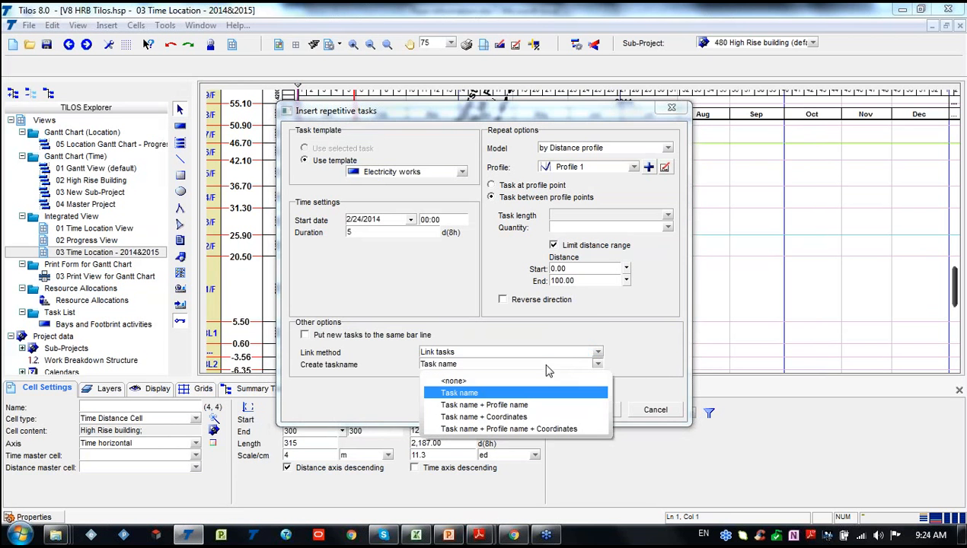
pyautogui.click(528, 409)
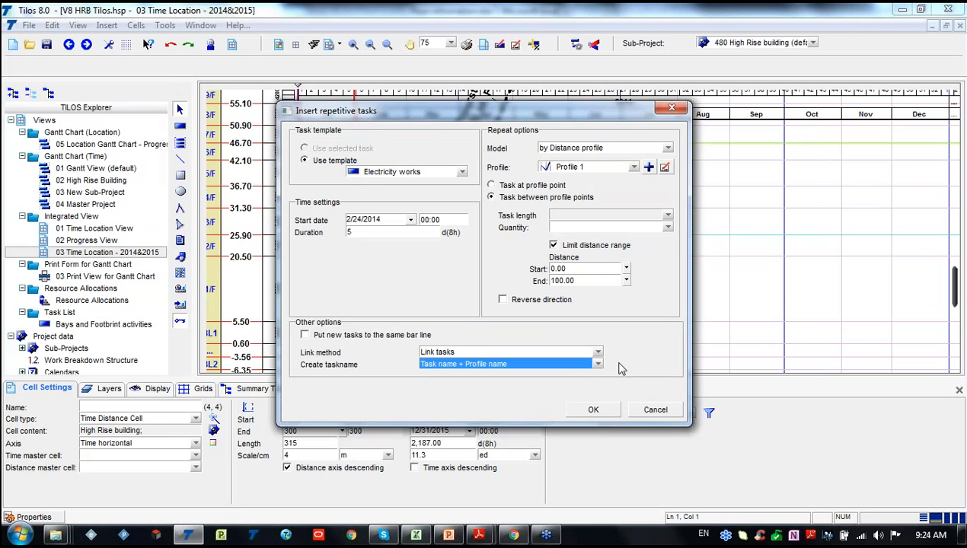
pyautogui.click(591, 411)
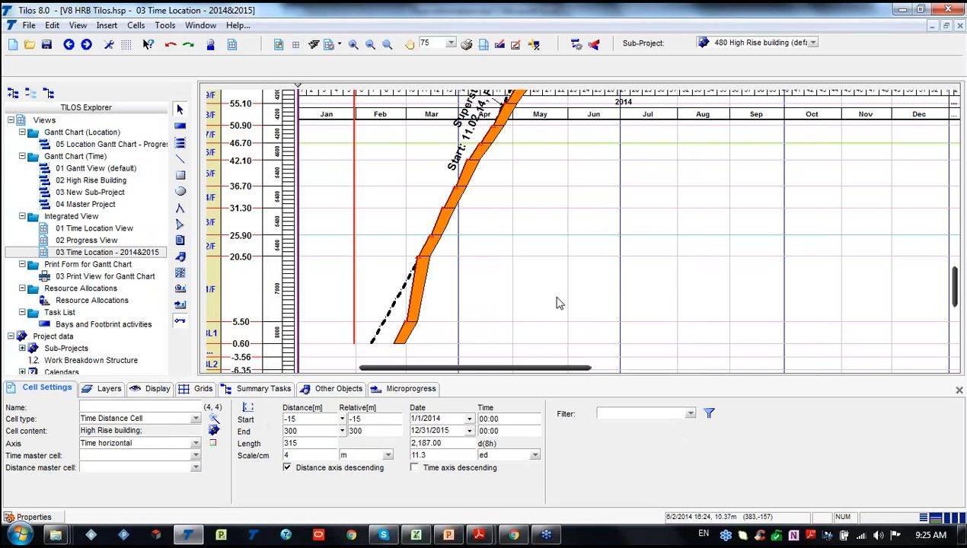
# - Inspect the generated floor-by-floor Electricity works tasks up to their upper end, alongside the Superstructure line
pyautogui.scroll(3, 640, 261)
pyautogui.scroll(3, 670, 255)
pyautogui.scroll(-2, 707, 242)
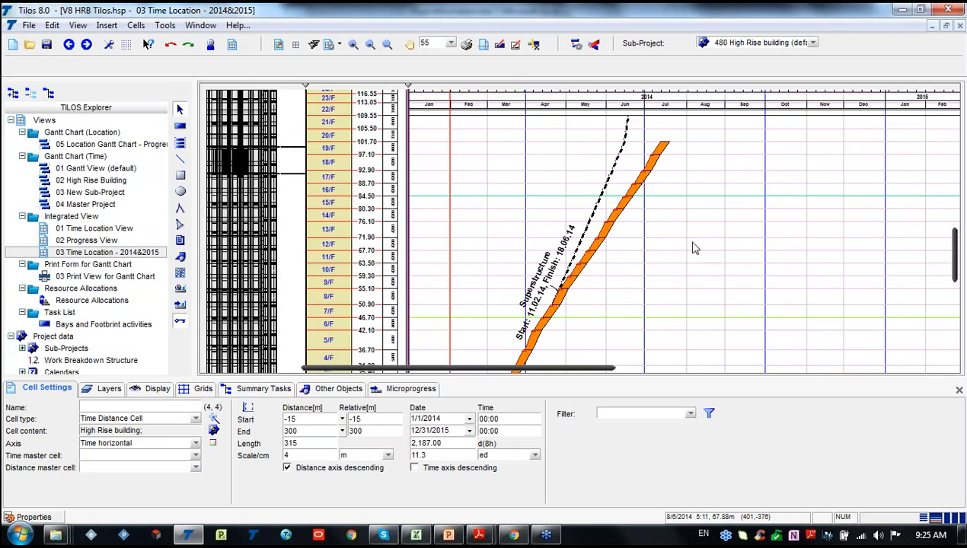
pyautogui.scroll(2, 672, 235)
pyautogui.scroll(-2, 663, 231)
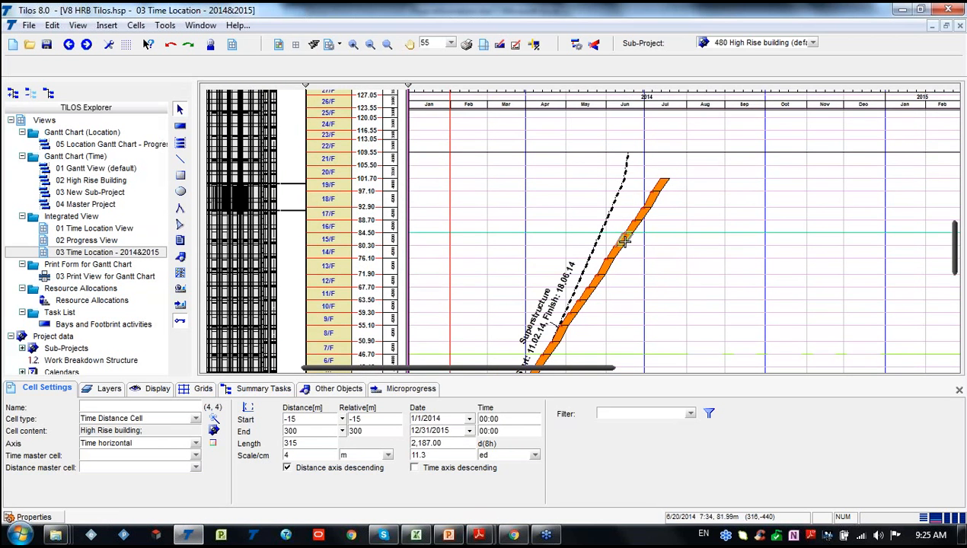
pyautogui.scroll(4, 712, 225)
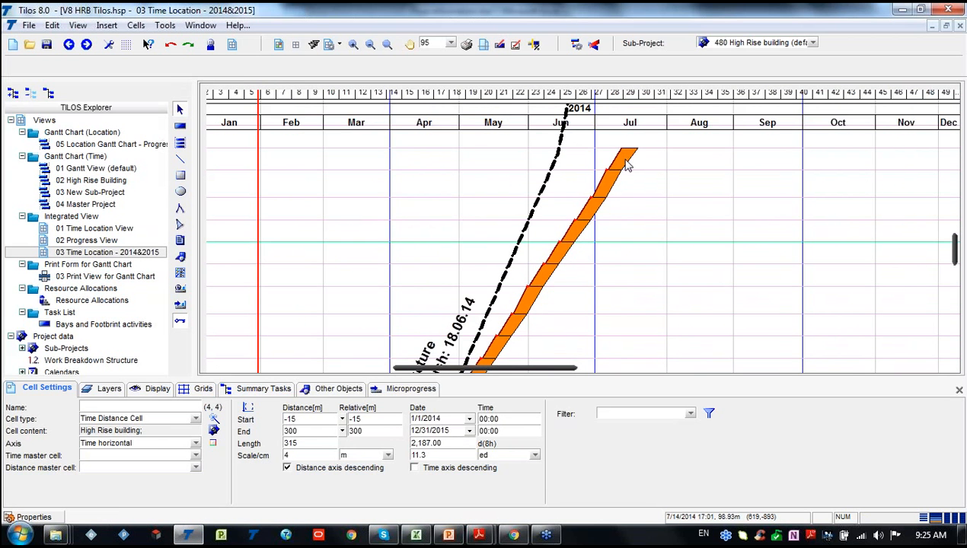
# - Examine the planned resource allocations and cost account selection of the Electricity works - 19/F task, leaving the accounts unchanged
pyautogui.click(624, 162)
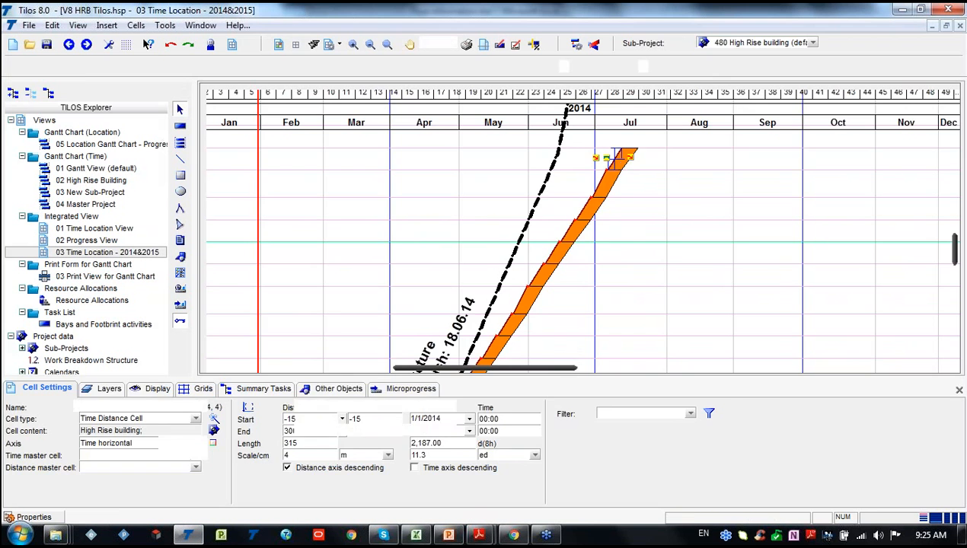
pyautogui.scroll(-1, 629, 205)
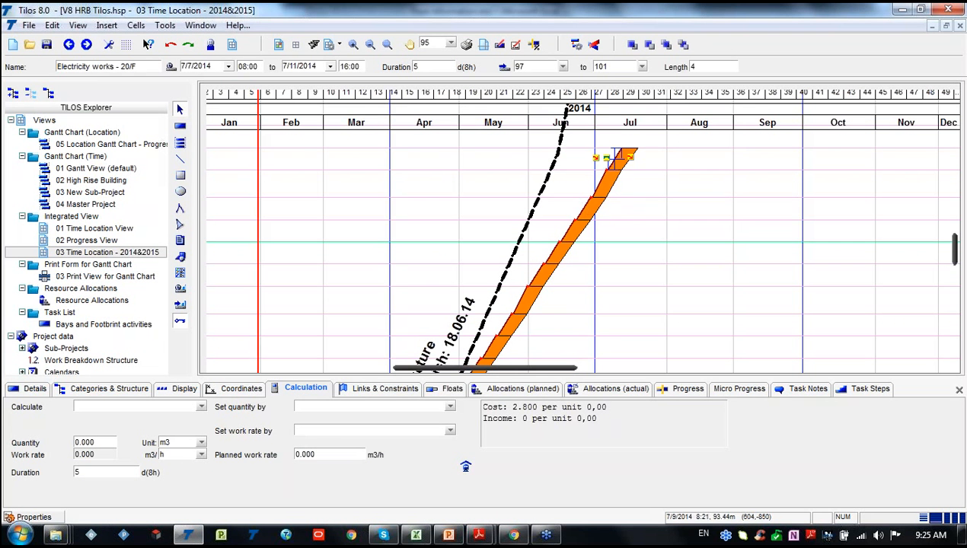
pyautogui.click(601, 183)
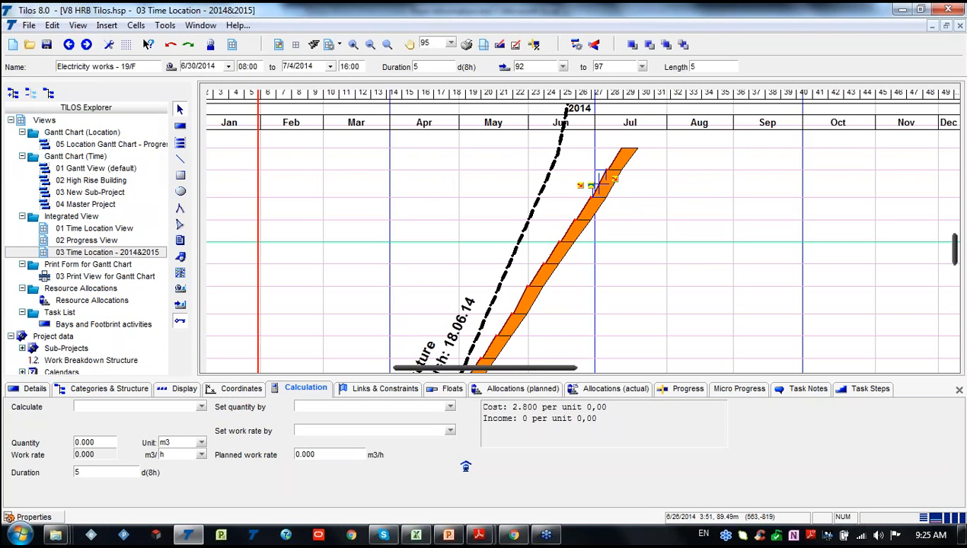
pyautogui.click(544, 389)
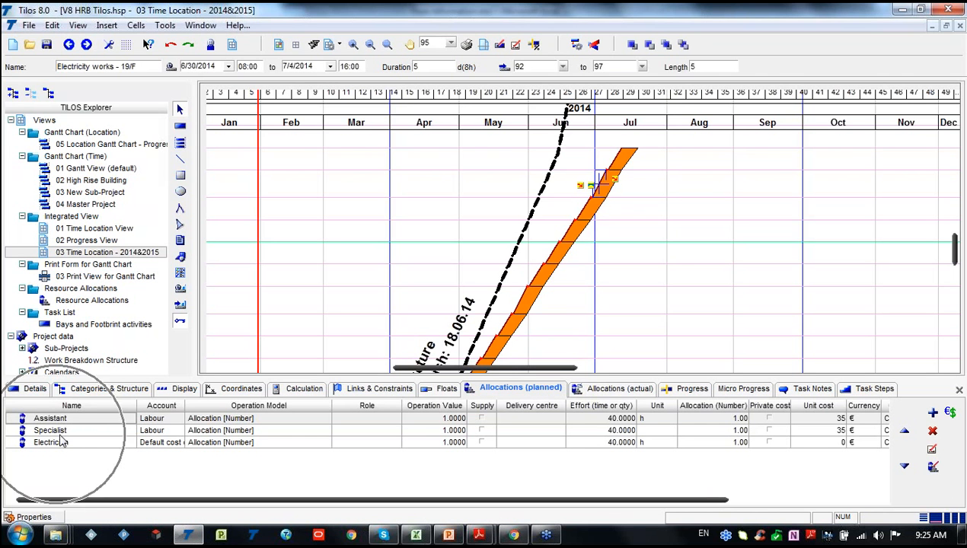
pyautogui.click(949, 412)
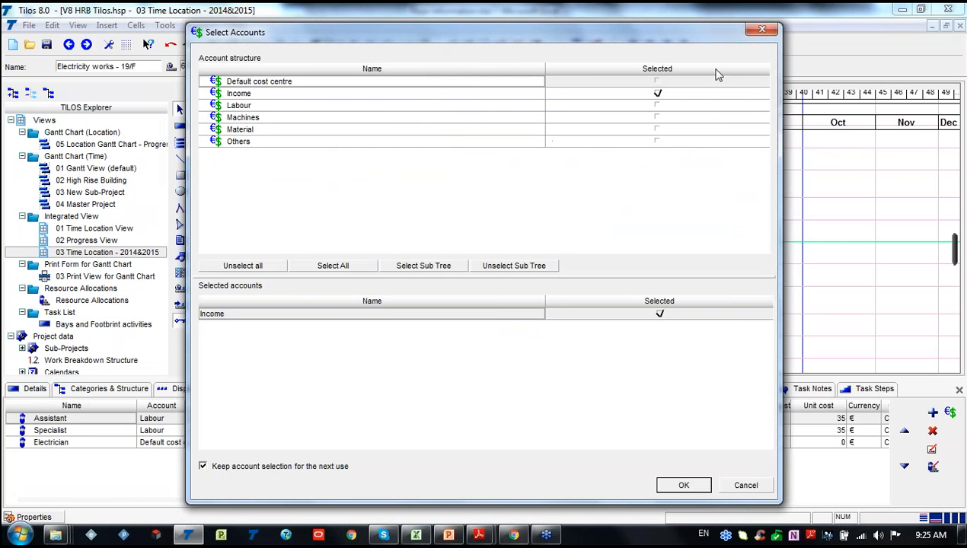
pyautogui.click(762, 30)
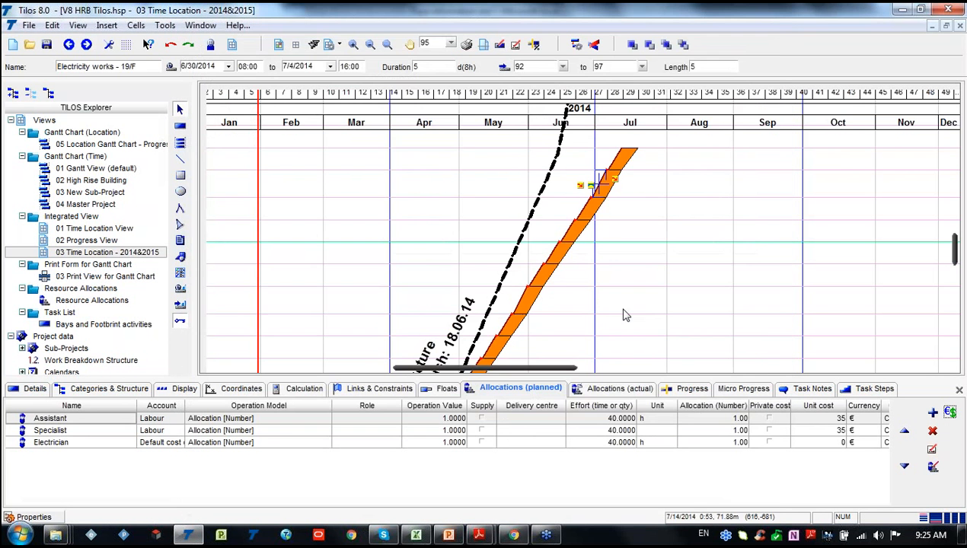
pyautogui.click(614, 246)
# - Try a Start - Start link from Electricity works - 1/F to Superstructure with a lag of 30 days
pyautogui.scroll(-12, 517, 291)
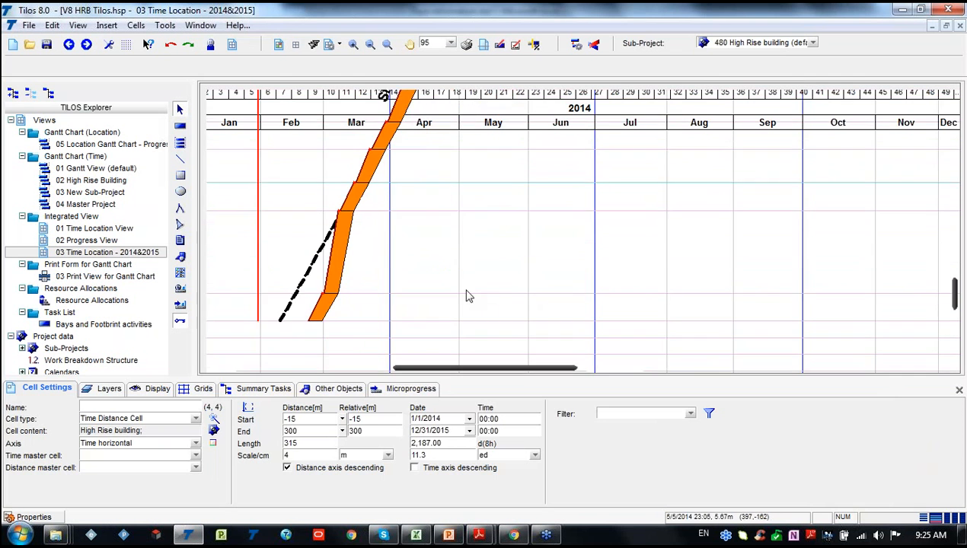
pyautogui.scroll(3, 457, 312)
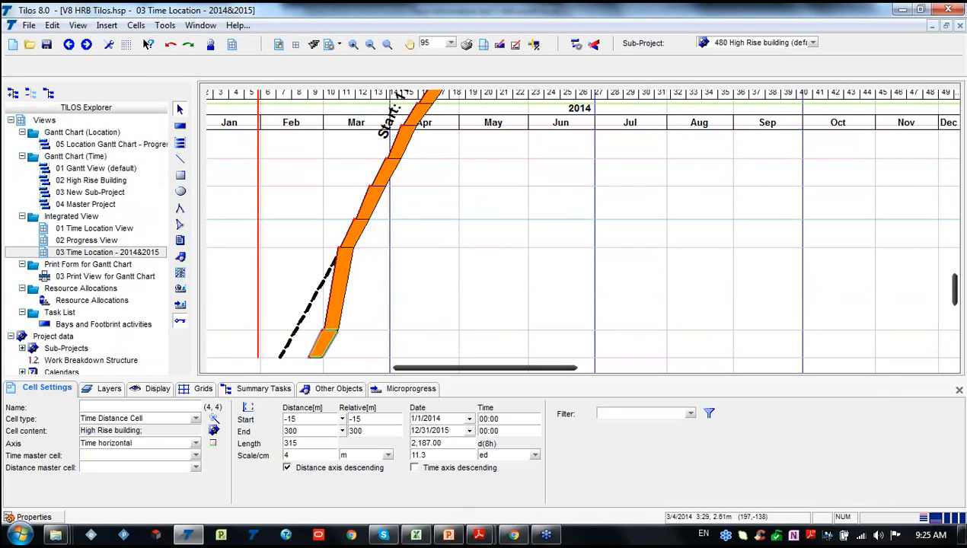
pyautogui.click(316, 344)
pyautogui.scroll(-1, 297, 342)
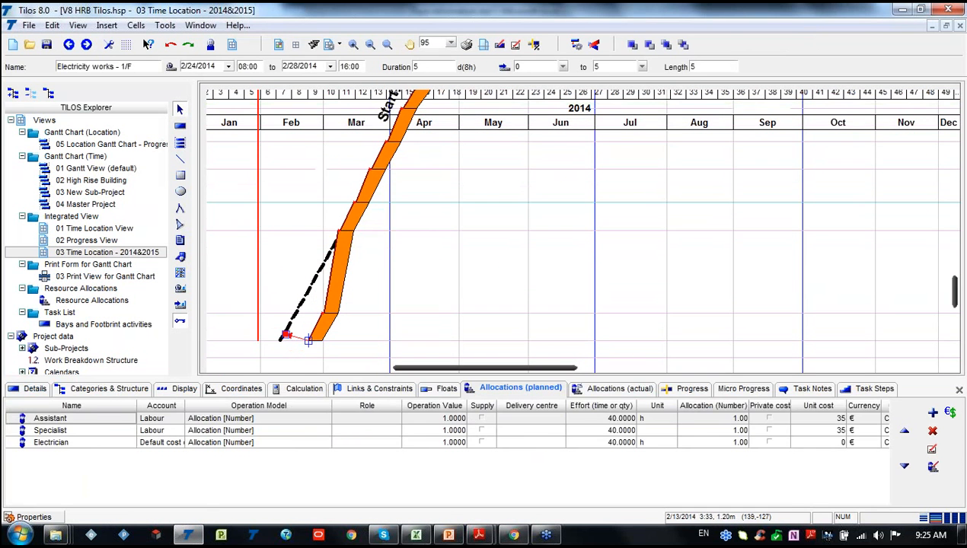
pyautogui.click(287, 336)
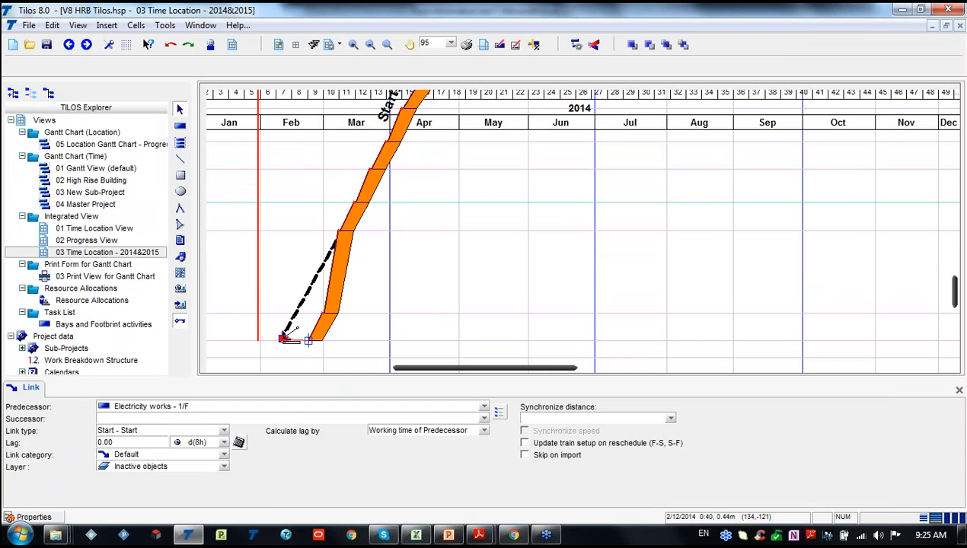
pyautogui.moveTo(283, 337); pyautogui.dragTo(282, 339)
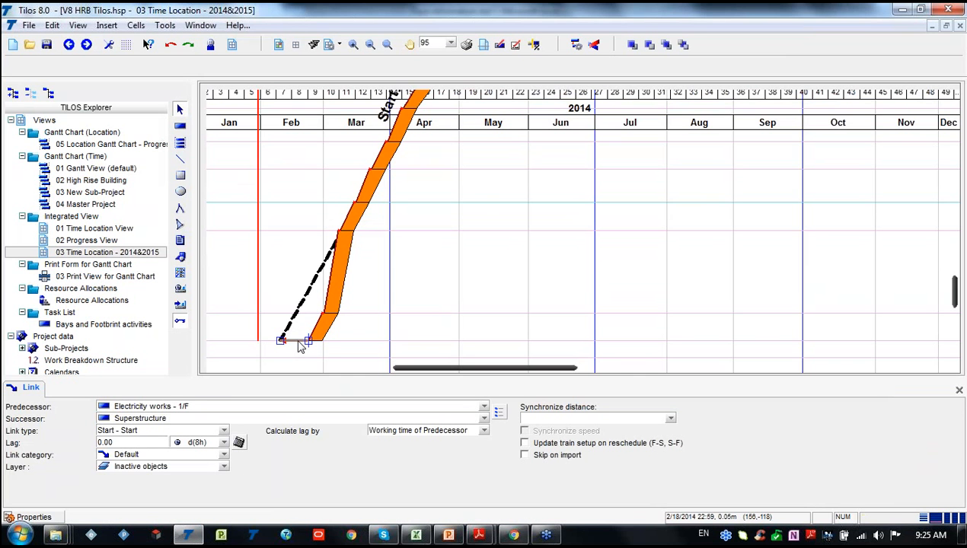
pyautogui.click(131, 421)
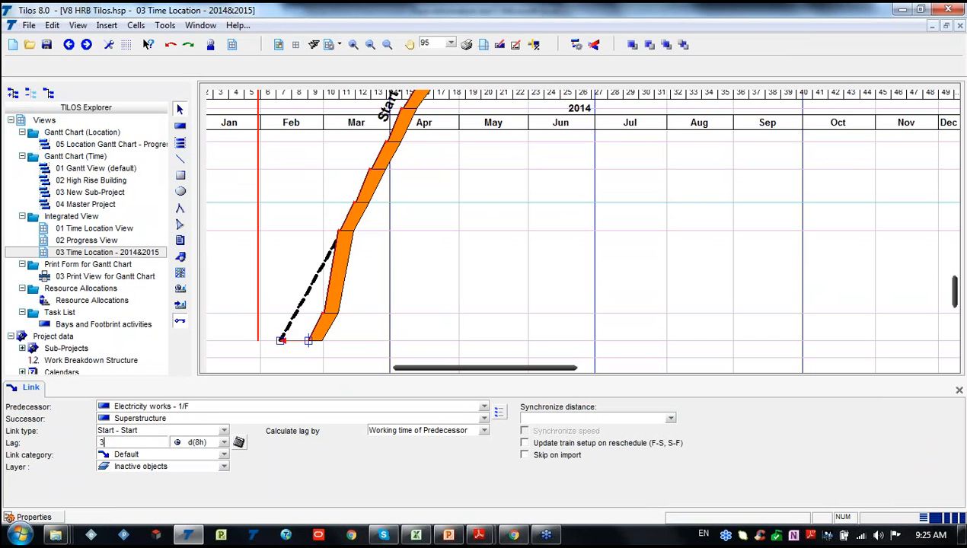
pyautogui.click(561, 219)
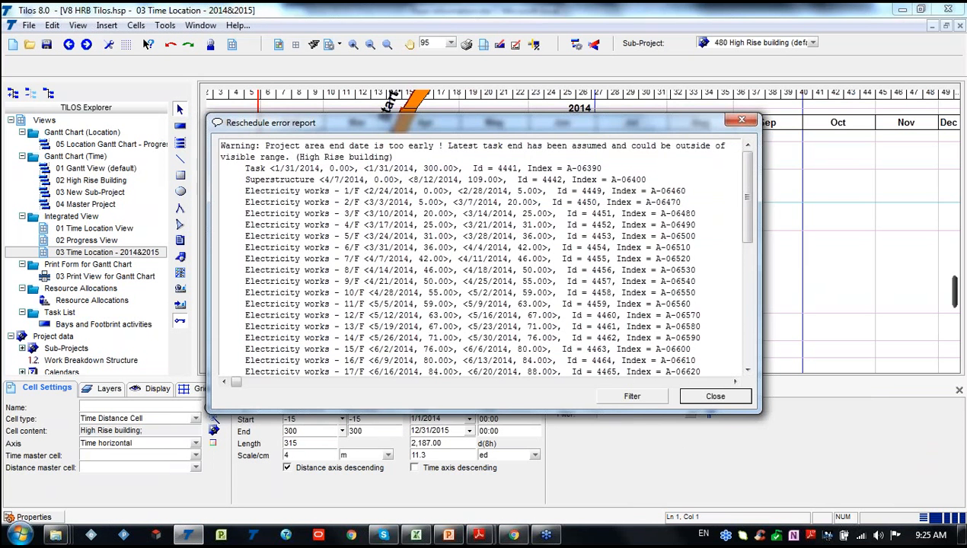
pyautogui.press('Escape')
pyautogui.scroll(-5, 541, 242)
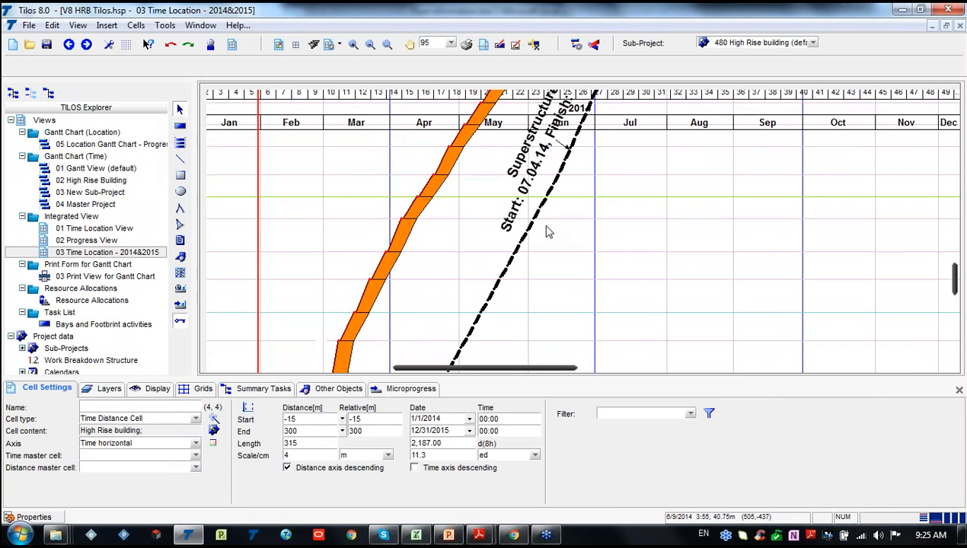
pyautogui.scroll(-10, 669, 220)
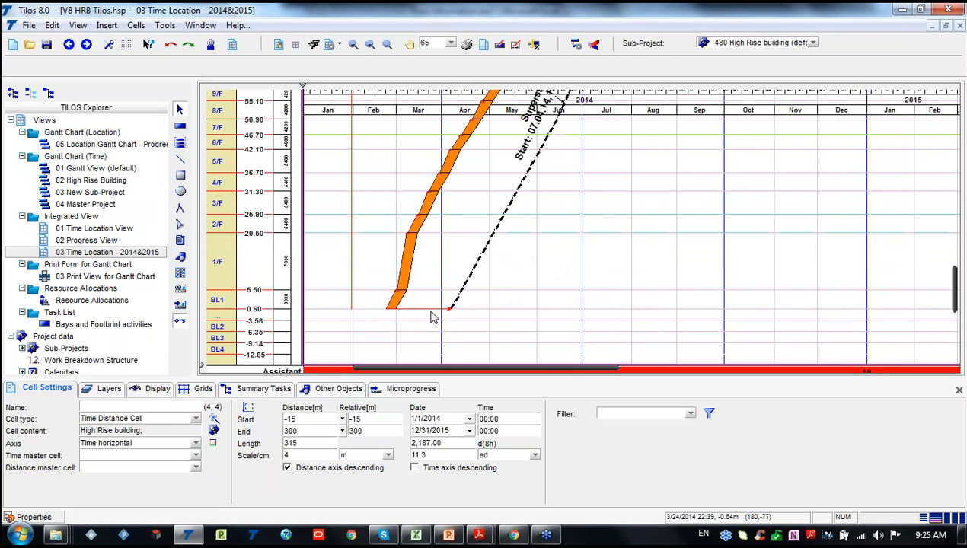
# - Undo the last reschedule and delete the link running from Electricity works - 1/F to Superstructure
pyautogui.click(429, 307)
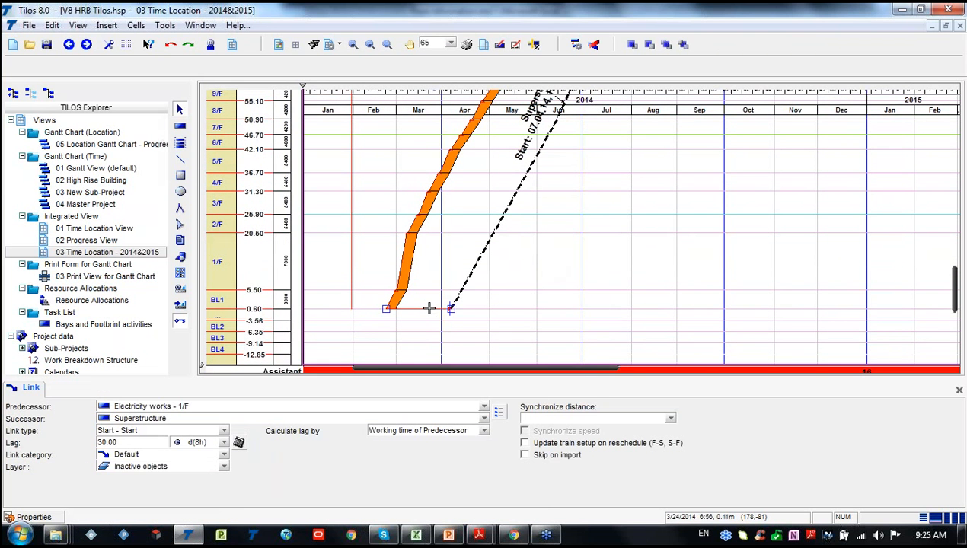
pyautogui.scroll(1, 429, 308)
pyautogui.scroll(1, 522, 333)
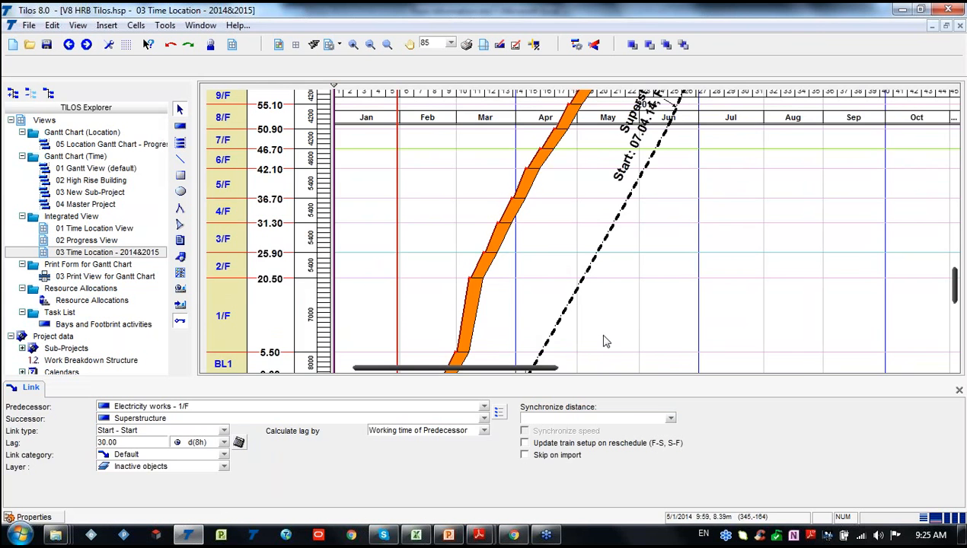
pyautogui.scroll(-2, 627, 331)
pyautogui.click(628, 322)
pyautogui.scroll(1, 628, 322)
pyautogui.hotkey('ctrl', 'z')
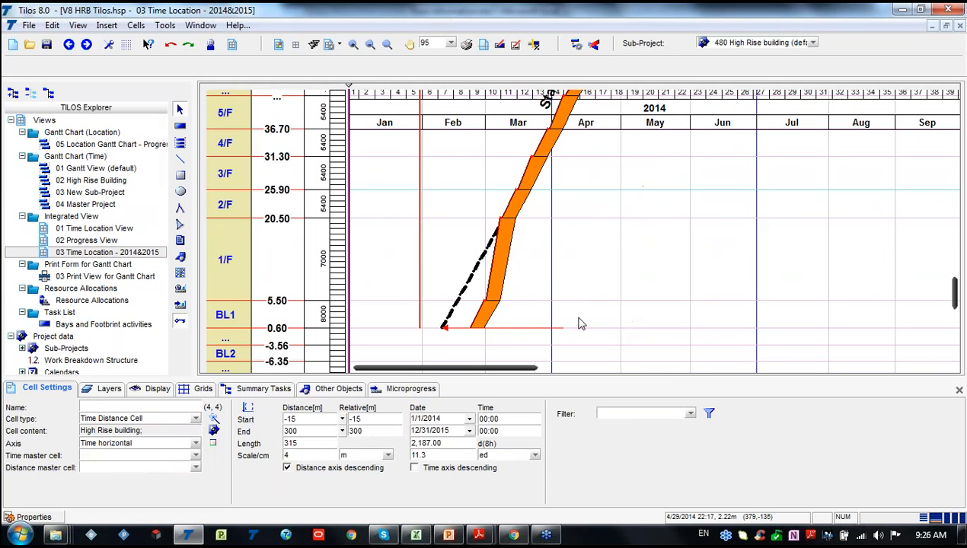
pyautogui.click(463, 329)
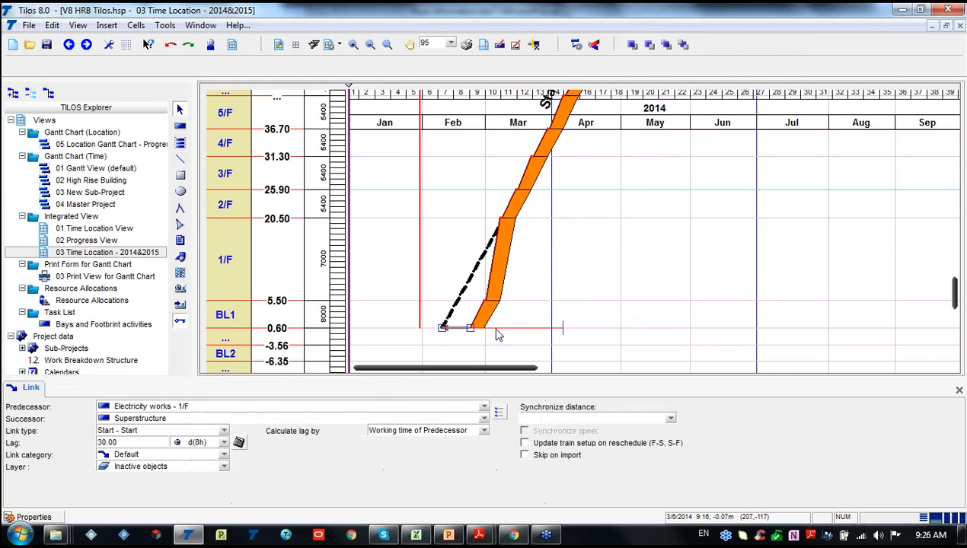
pyautogui.press('Delete')
# - Link the start of Superstructure to the start of Electricity works - 1/F with a lag of 30 days, and reschedule
pyautogui.click(443, 324)
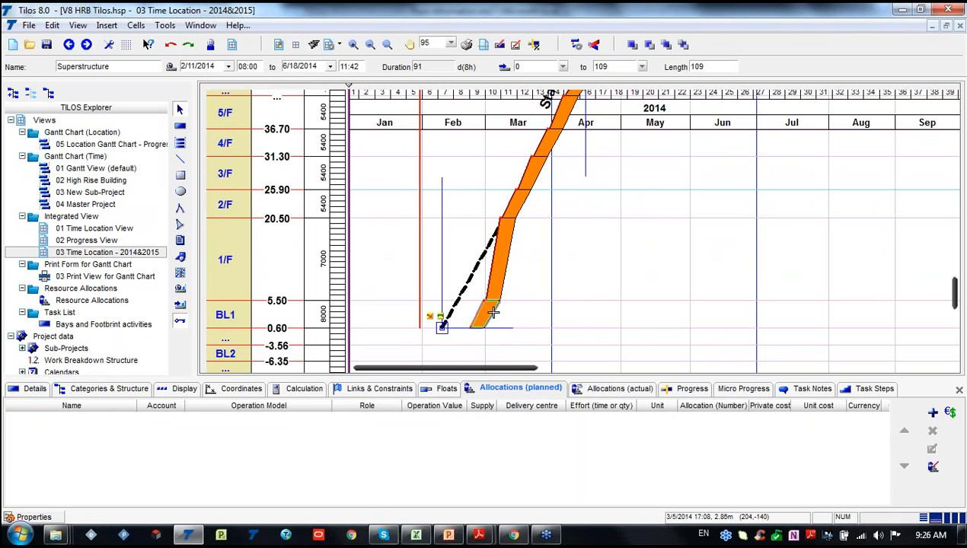
pyautogui.click(464, 321)
pyautogui.moveTo(442, 327)
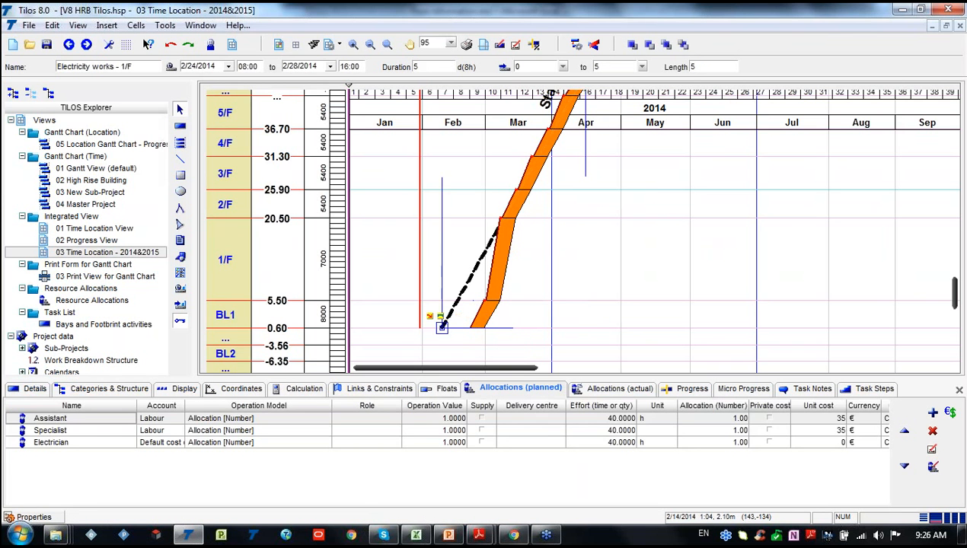
pyautogui.moveTo(432, 316); pyautogui.dragTo(487, 321)
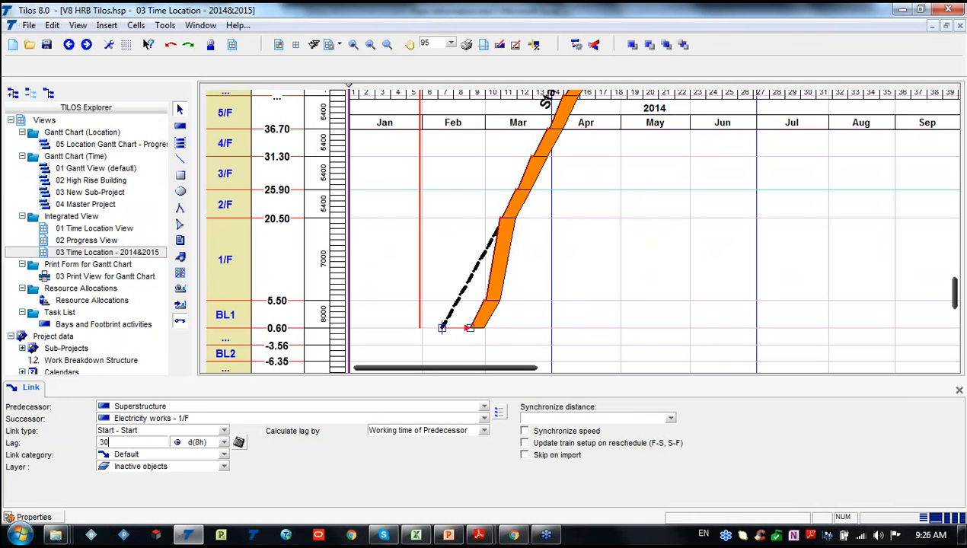
pyautogui.click(738, 273)
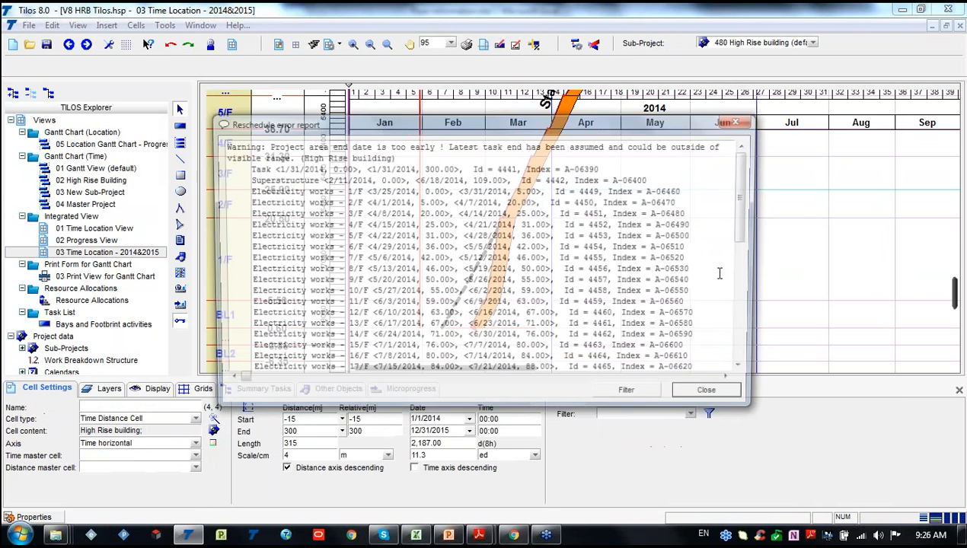
pyautogui.click(708, 398)
# - Examine the rescheduled Electricity works tasks against the Superstructure line from the lowest to the highest floors
pyautogui.scroll(2, 827, 234)
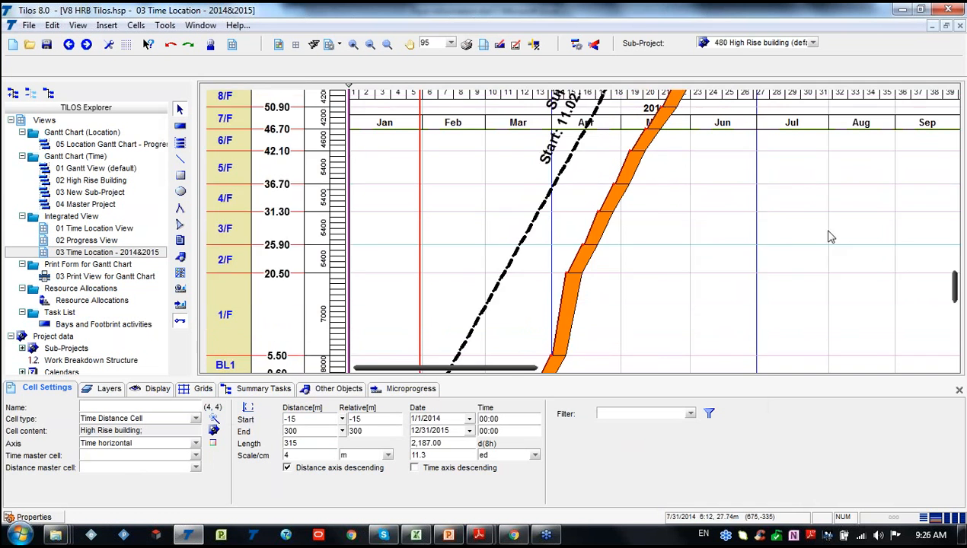
pyautogui.scroll(-2, 796, 256)
pyautogui.scroll(4, 809, 259)
pyautogui.scroll(2, 872, 244)
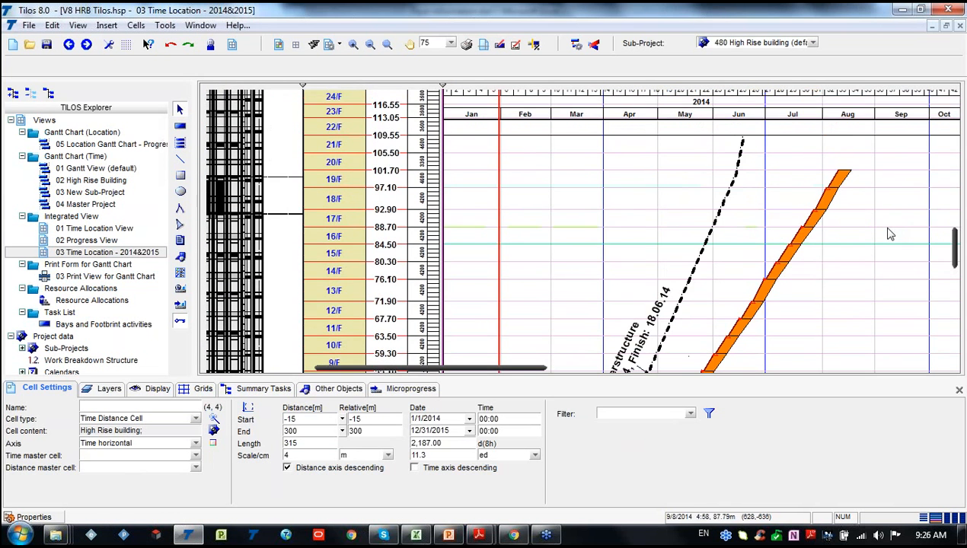
pyautogui.scroll(-4, 803, 252)
pyautogui.scroll(-4, 621, 316)
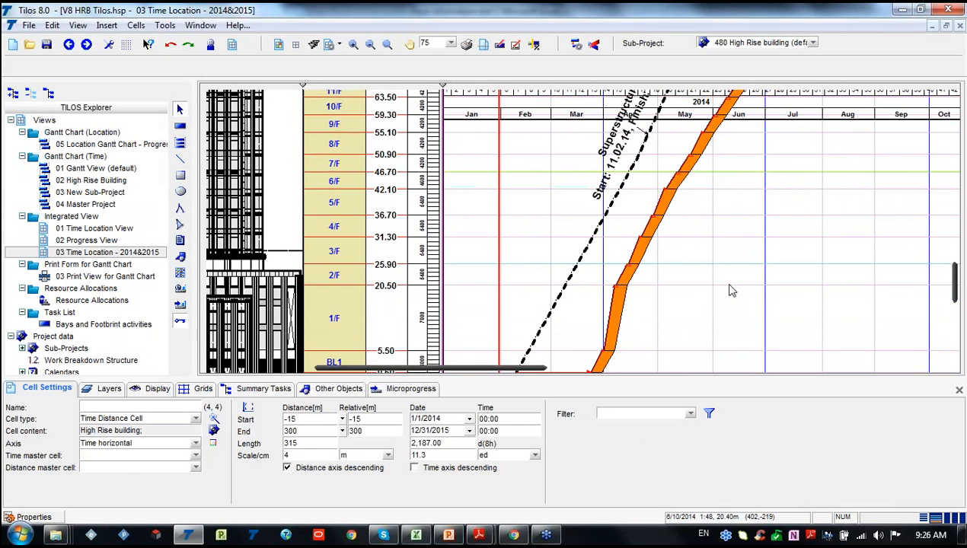
pyautogui.click(518, 280)
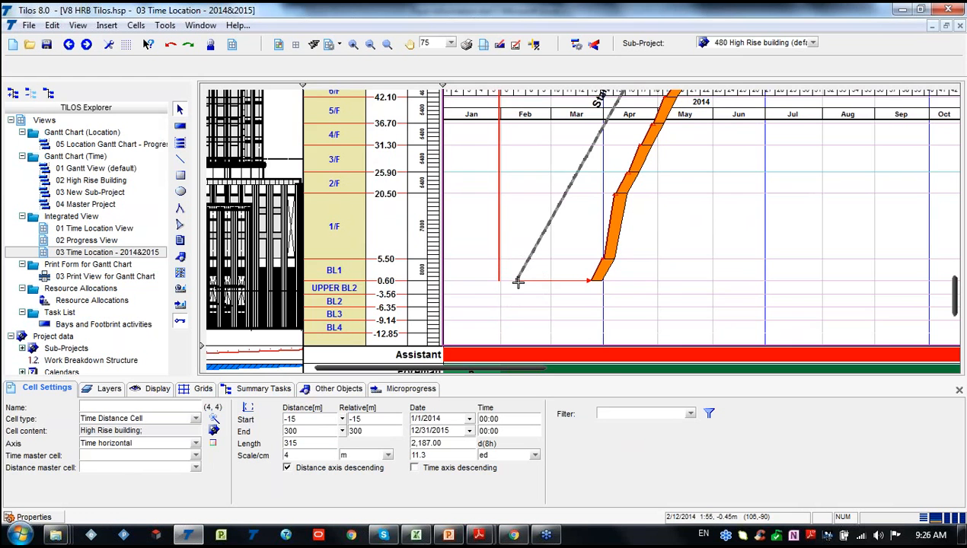
pyautogui.moveTo(531, 371); pyautogui.dragTo(560, 371)
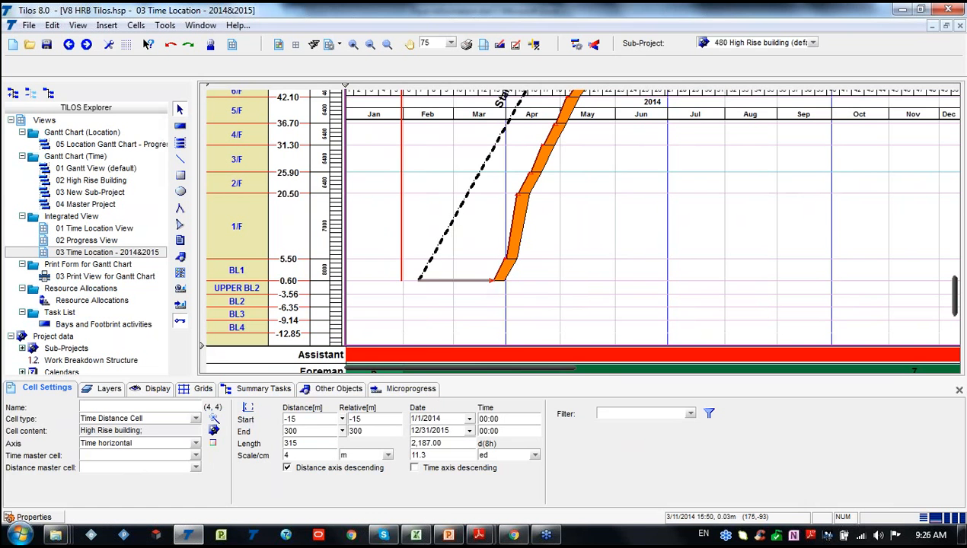
# - Check the individual Superstructure and lower-floor Electricity works tasks, and open the 02 High Rise Building Gantt view
pyautogui.click(499, 276)
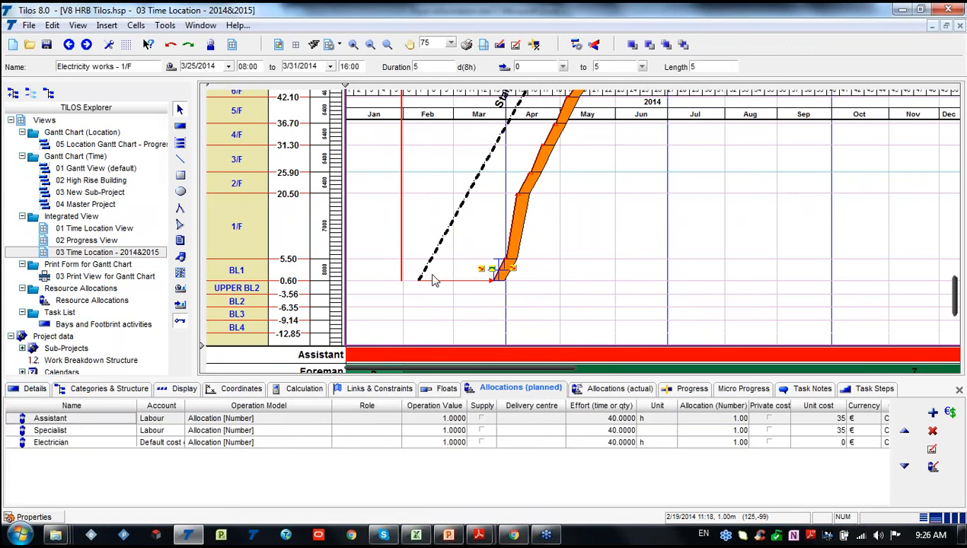
pyautogui.click(419, 279)
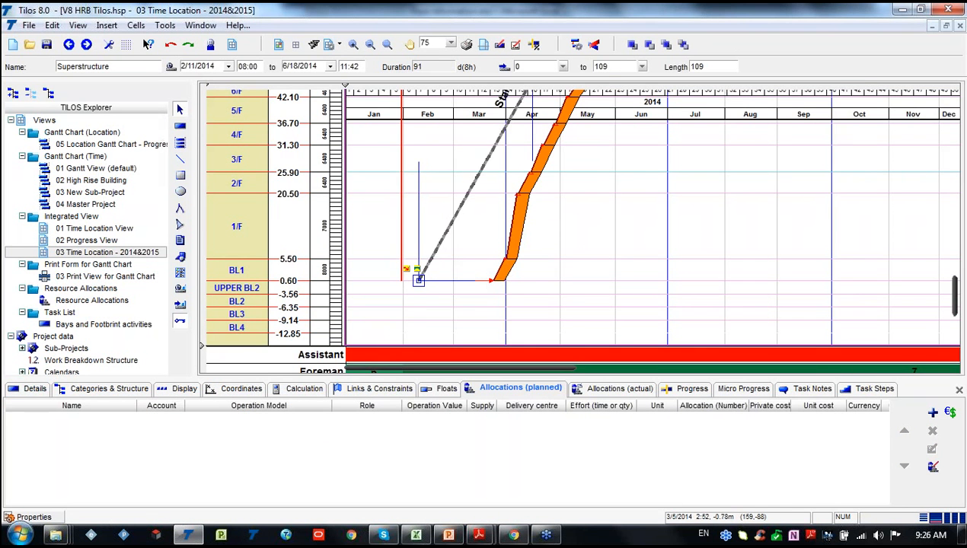
pyautogui.scroll(2, 601, 276)
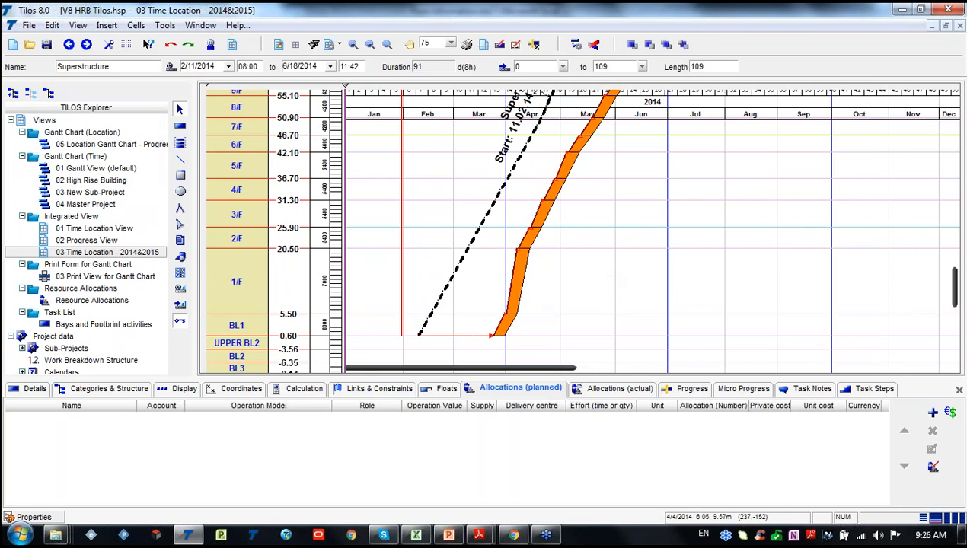
pyautogui.click(512, 284)
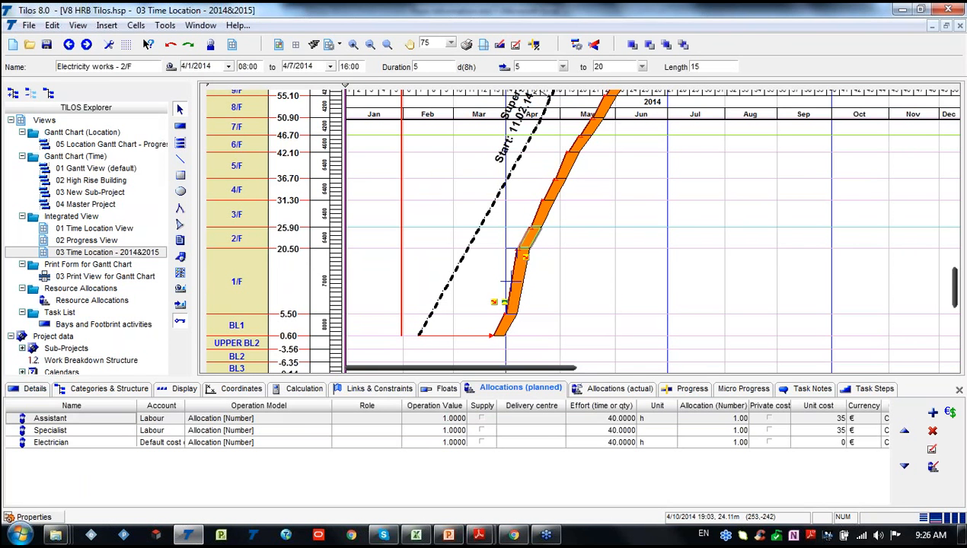
pyautogui.click(524, 236)
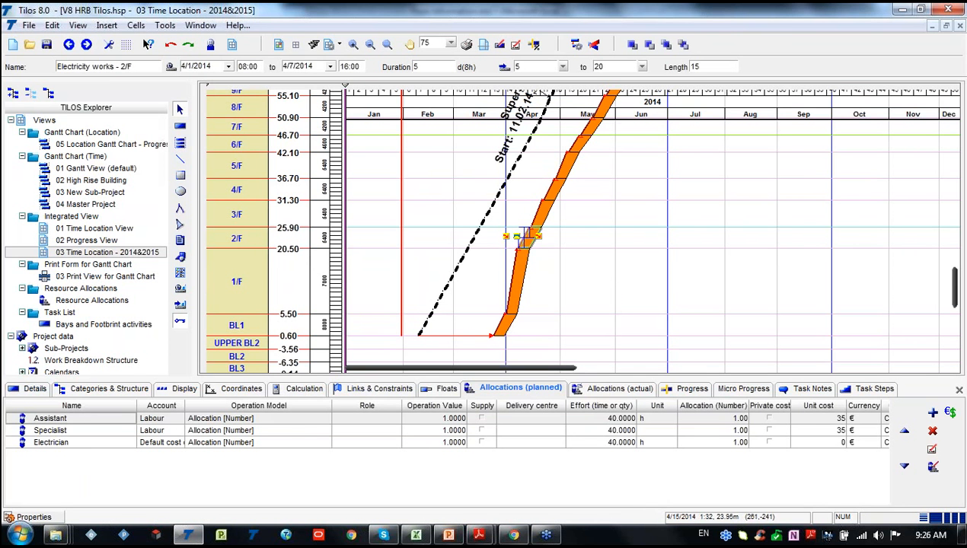
pyautogui.click(549, 205)
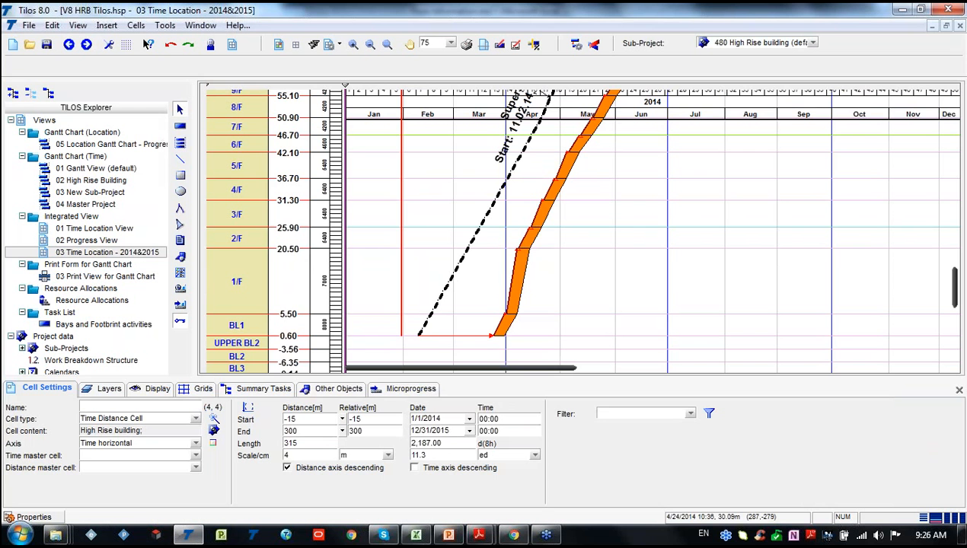
pyautogui.doubleClick(84, 181)
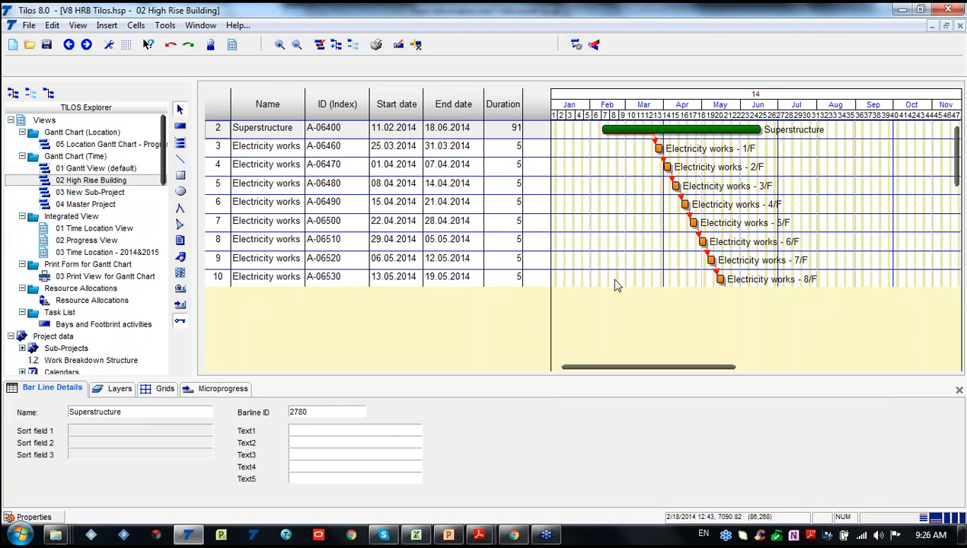
# - Examine the linked Electricity works bars from 1/F to 20/F against the Superstructure bar in the Gantt chart
pyautogui.scroll(1, 624, 280)
pyautogui.scroll(-12, 730, 259)
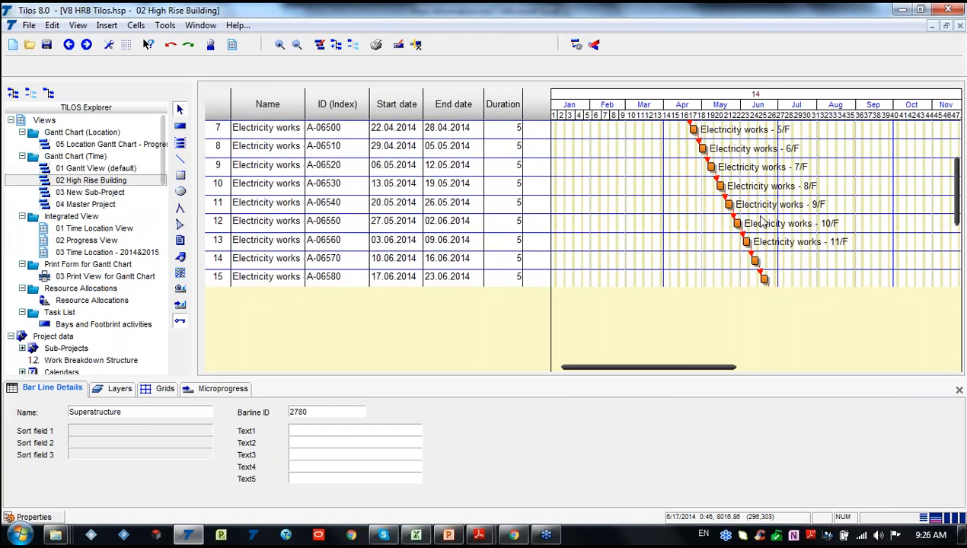
pyautogui.scroll(-1, 787, 246)
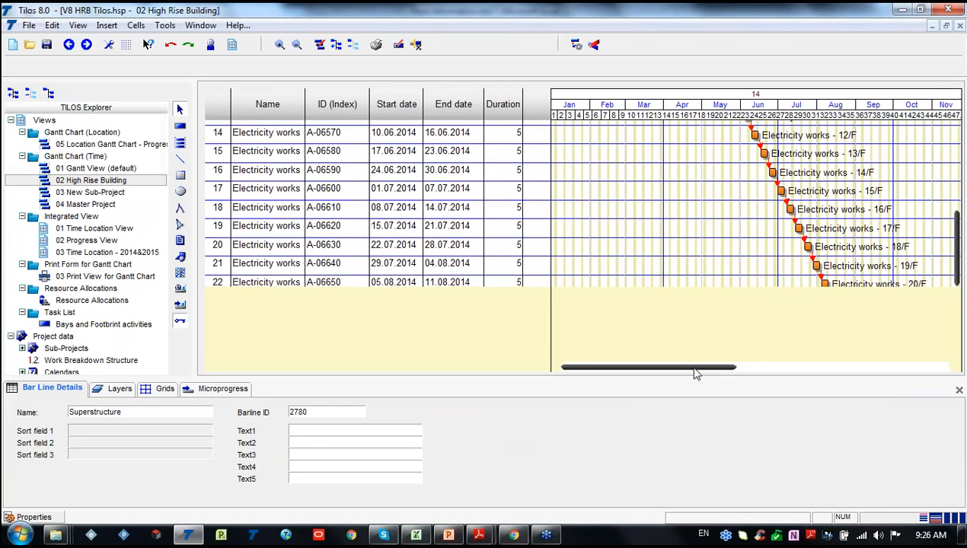
pyautogui.moveTo(694, 368); pyautogui.dragTo(729, 369)
pyautogui.scroll(-2, 779, 208)
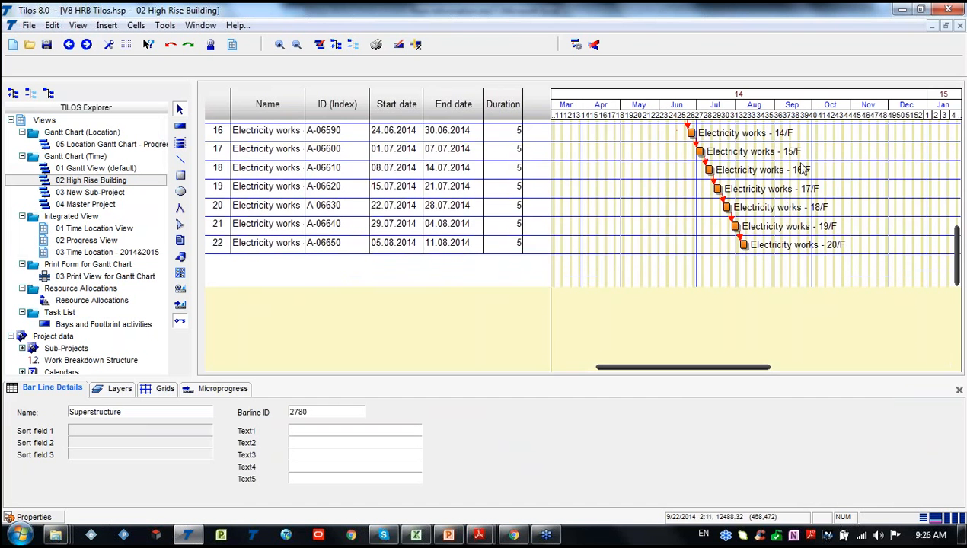
pyautogui.click(796, 161)
pyautogui.scroll(8, 795, 160)
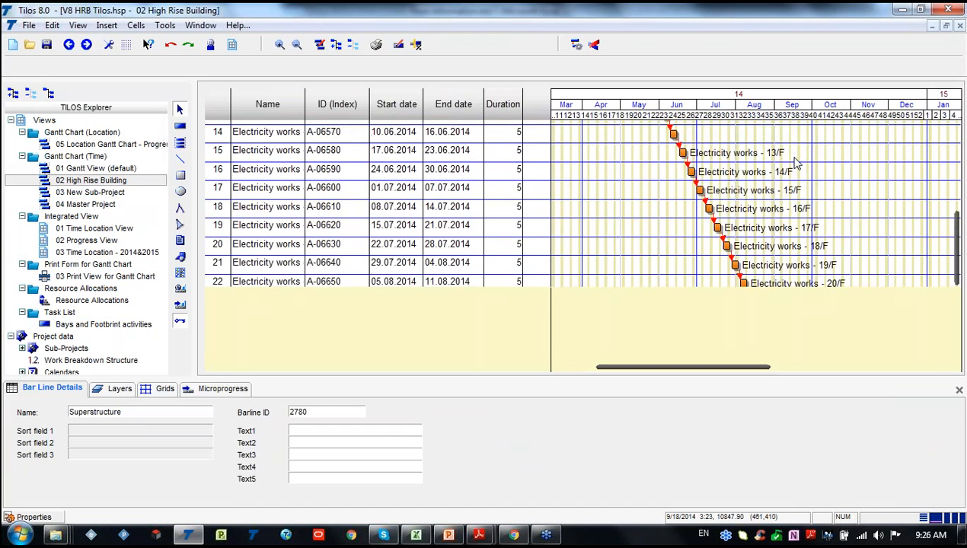
pyautogui.scroll(7, 765, 184)
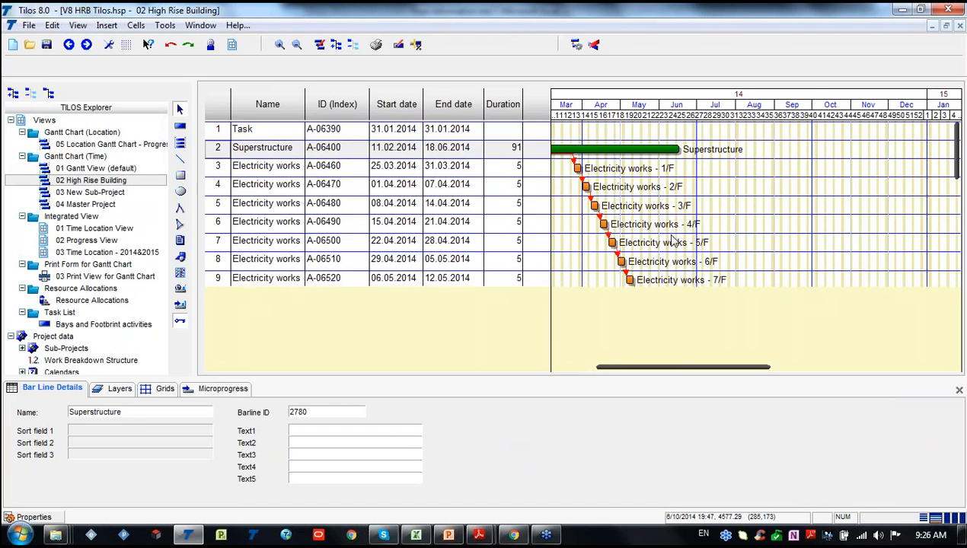
pyautogui.moveTo(684, 372); pyautogui.dragTo(650, 372)
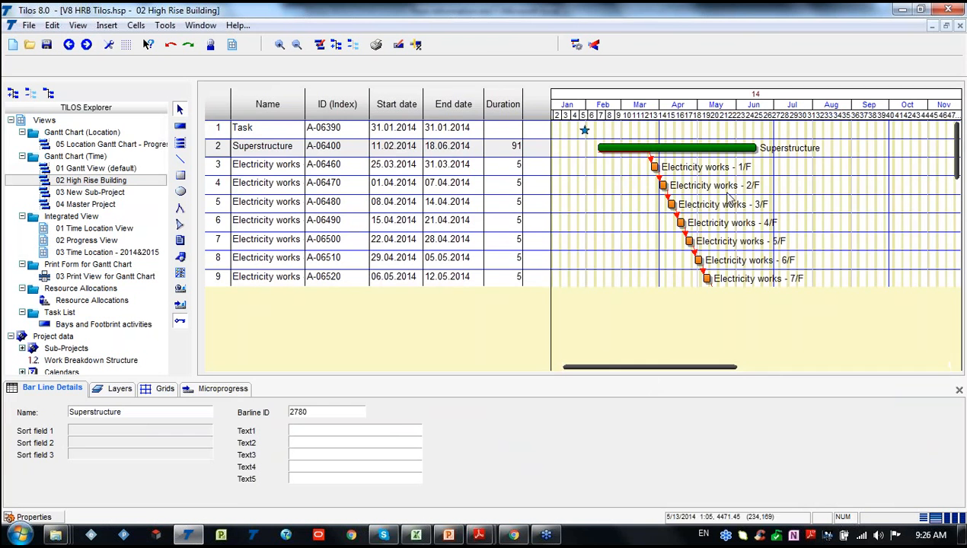
# - In the 03 Time Location - 2014&2015 view, insert repetitive linked Plumbing works tasks between the points of Profile 1, distance 0.00 to 100.00, duration 5 days
pyautogui.doubleClick(89, 252)
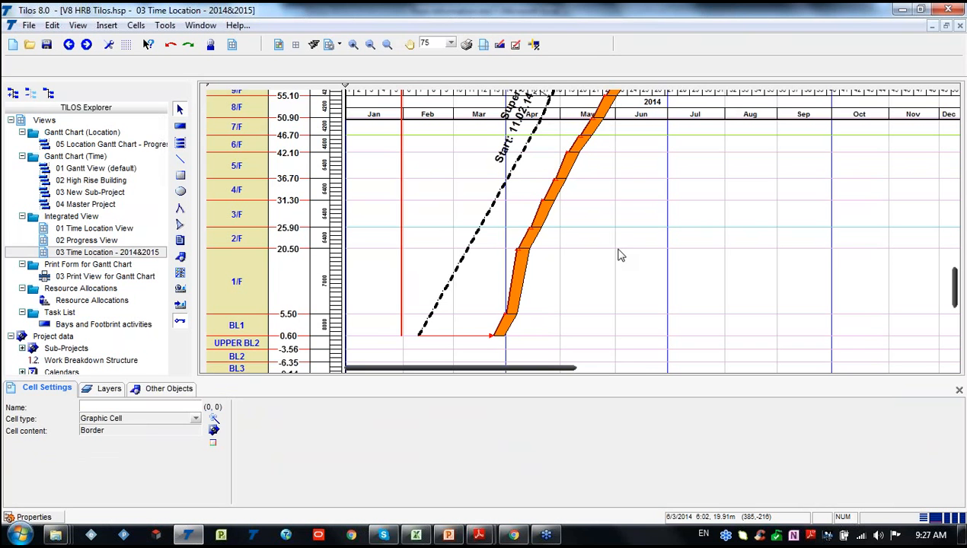
pyautogui.click(667, 240)
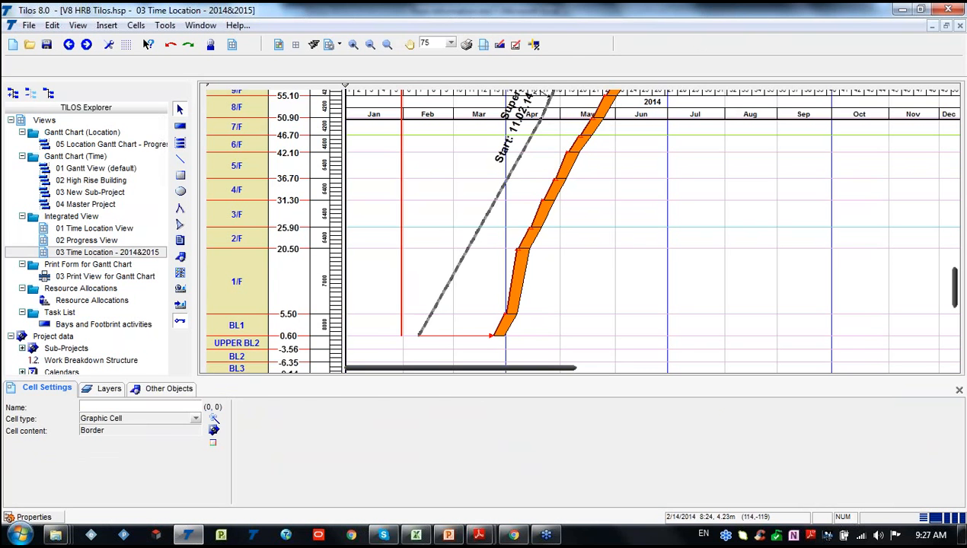
pyautogui.rightClick(667, 240)
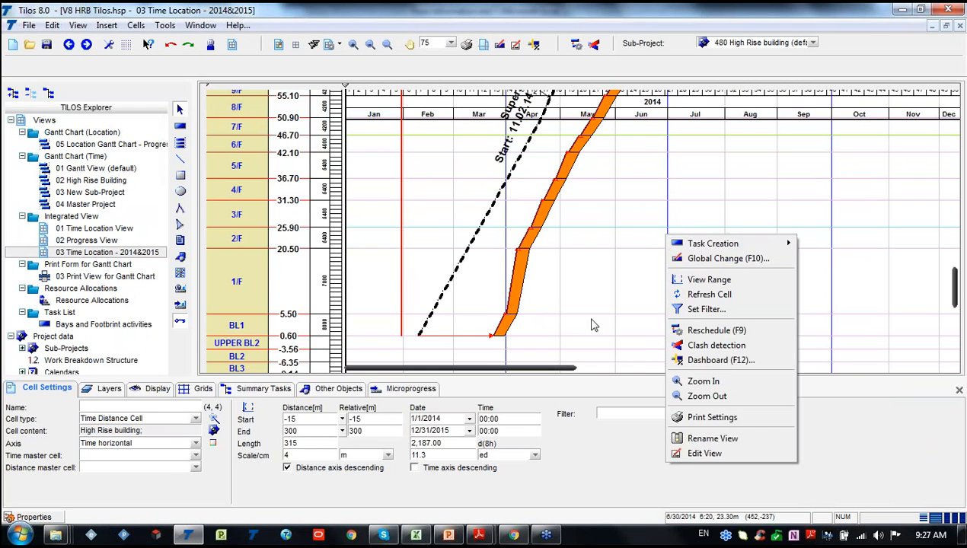
pyautogui.rightClick(592, 335)
pyautogui.moveTo(699, 122)
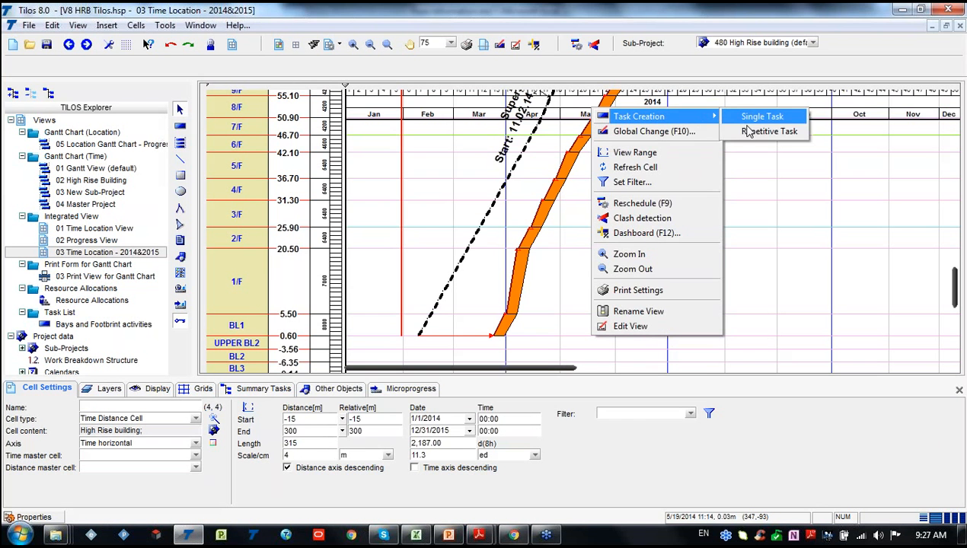
pyautogui.click(743, 131)
pyautogui.click(462, 174)
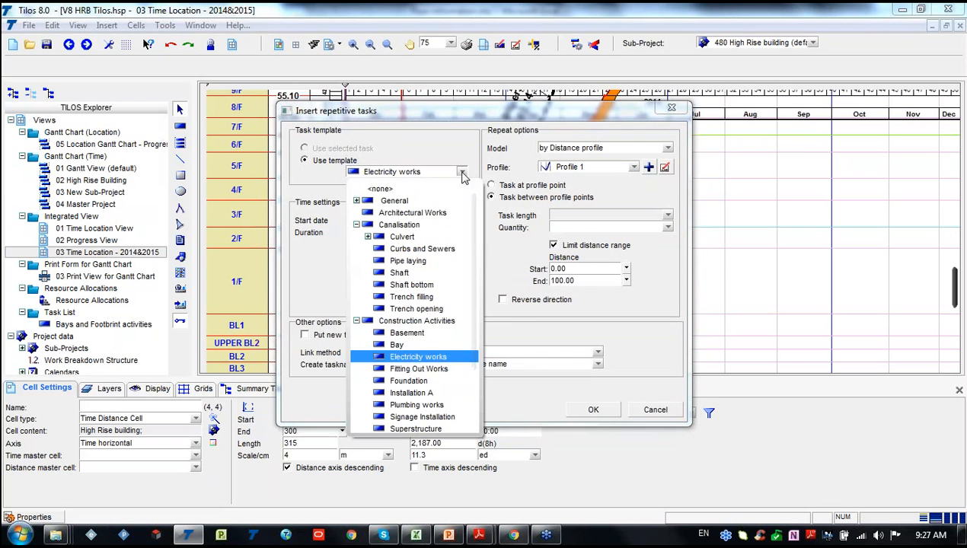
pyautogui.scroll(-1, 461, 370)
pyautogui.scroll(-2, 461, 370)
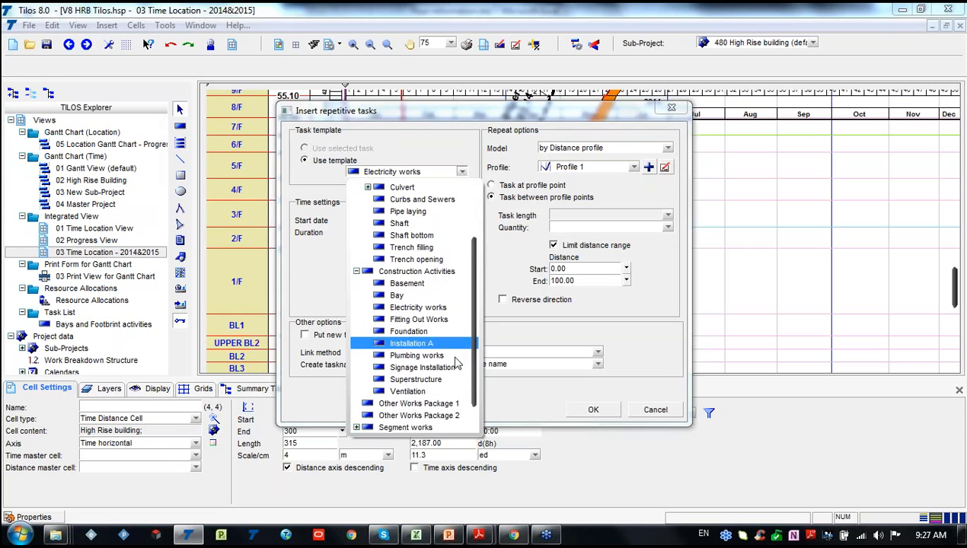
pyautogui.click(431, 336)
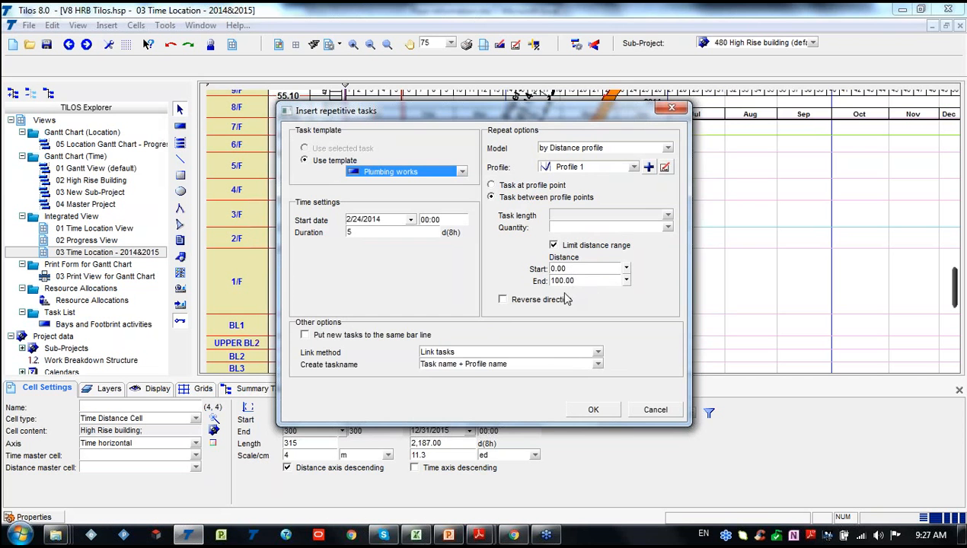
pyautogui.click(593, 411)
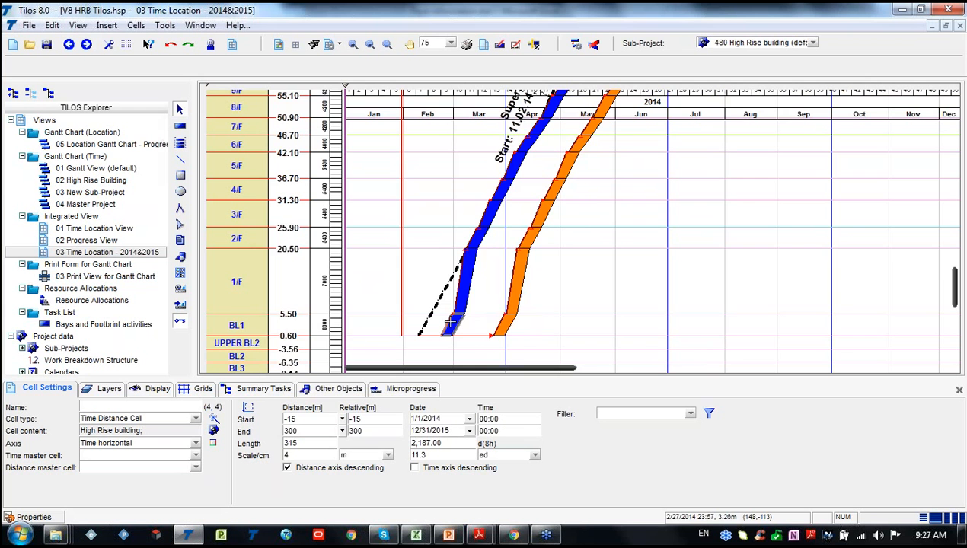
# - Link the start of Electricity works - 1/F to the start of Plumbing works - 1/F with a lag of 20 days, and reschedule
pyautogui.scroll(10, 840, 230)
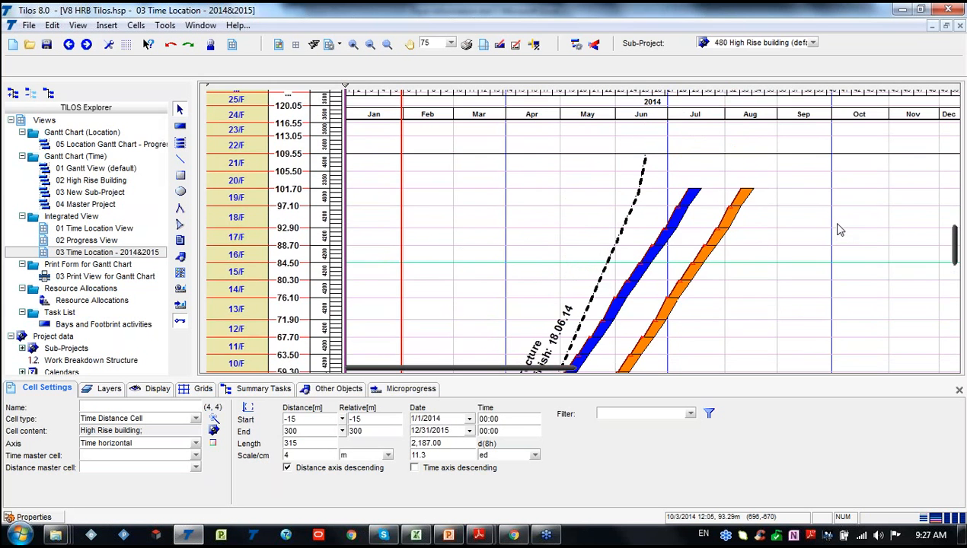
pyautogui.scroll(-10, 840, 230)
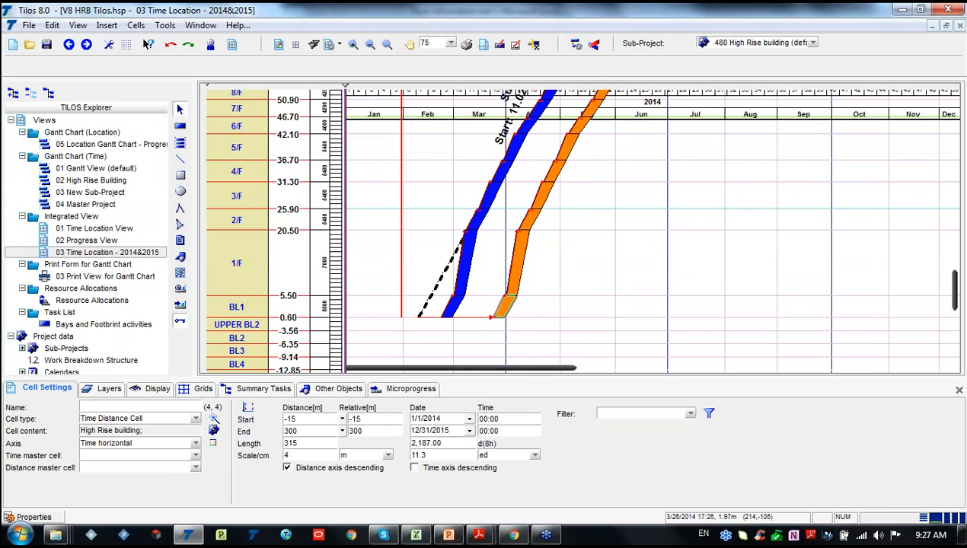
pyautogui.click(494, 315)
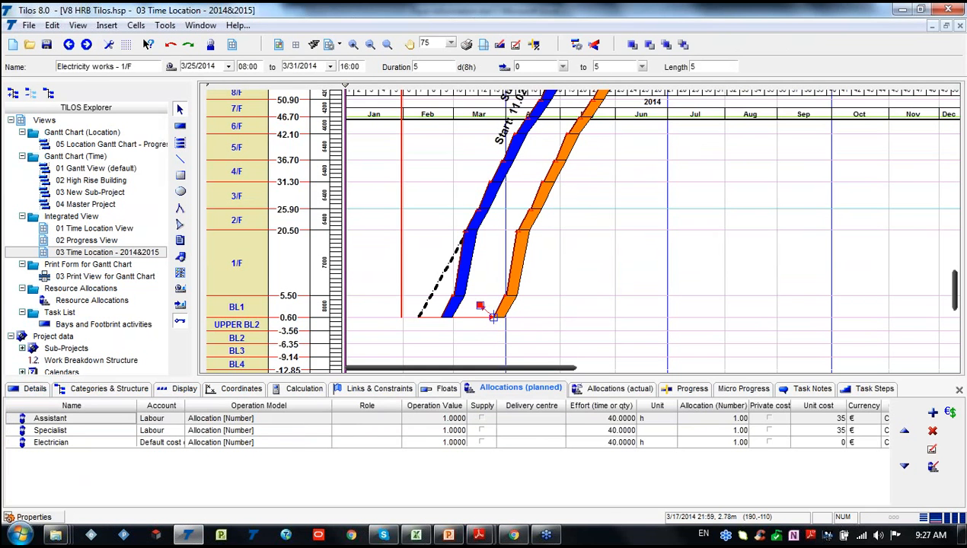
pyautogui.moveTo(479, 306); pyautogui.dragTo(445, 314)
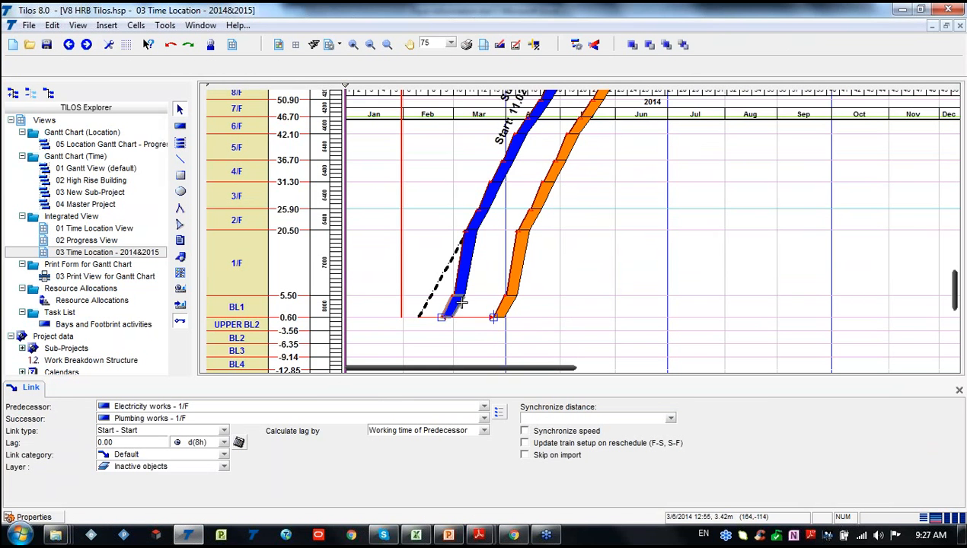
pyautogui.click(128, 442)
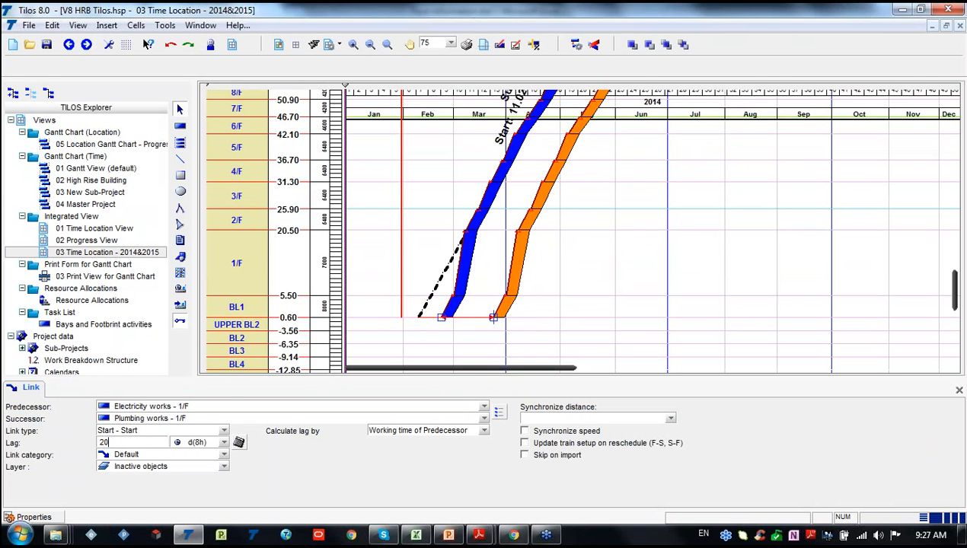
pyautogui.write('20')
pyautogui.click(674, 252)
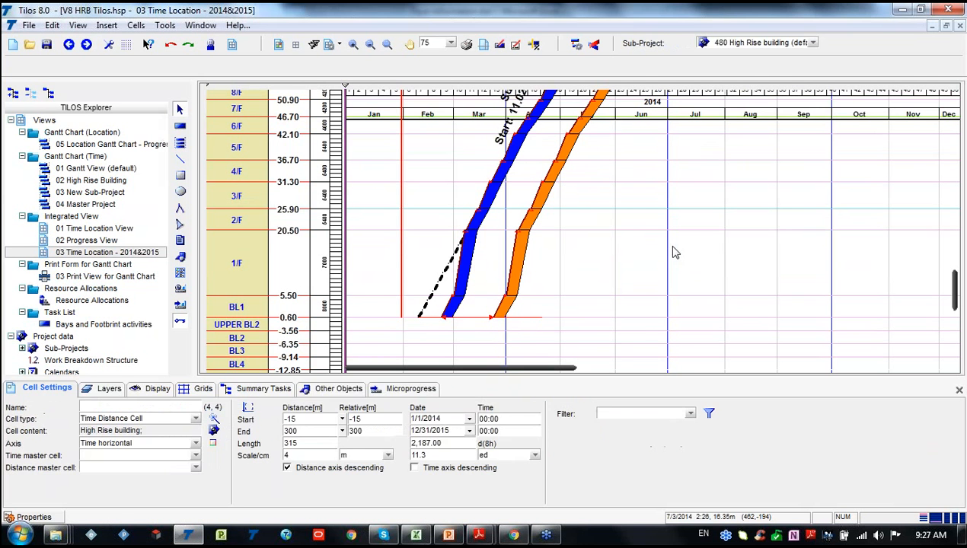
pyautogui.press('F9')
pyautogui.press('Escape')
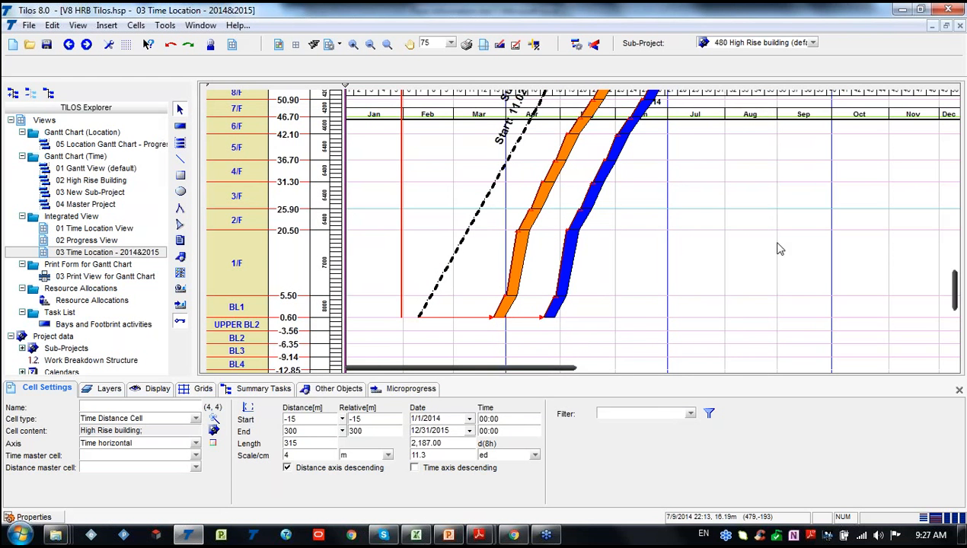
# - Compare the Electricity works and Plumbing works lines with the Superstructure line across the floors, and check the Superstructure task's details
pyautogui.scroll(-1, 910, 256)
pyautogui.scroll(7, 815, 242)
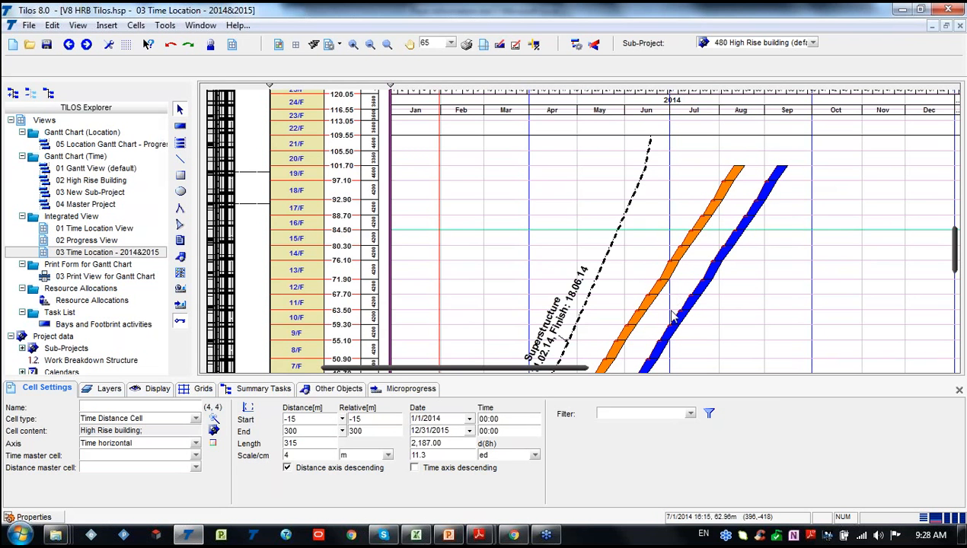
pyautogui.scroll(-5, 734, 245)
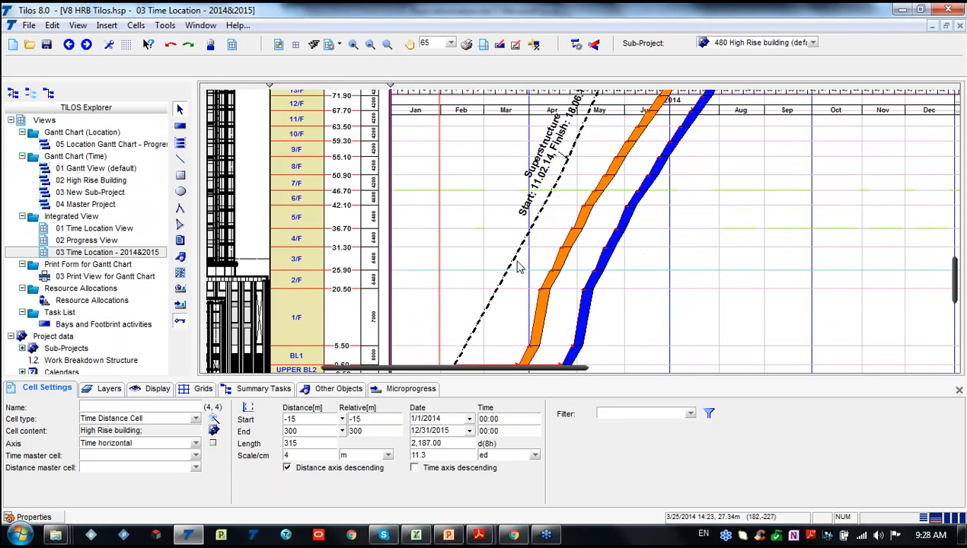
pyautogui.click(518, 266)
pyautogui.scroll(2, 518, 290)
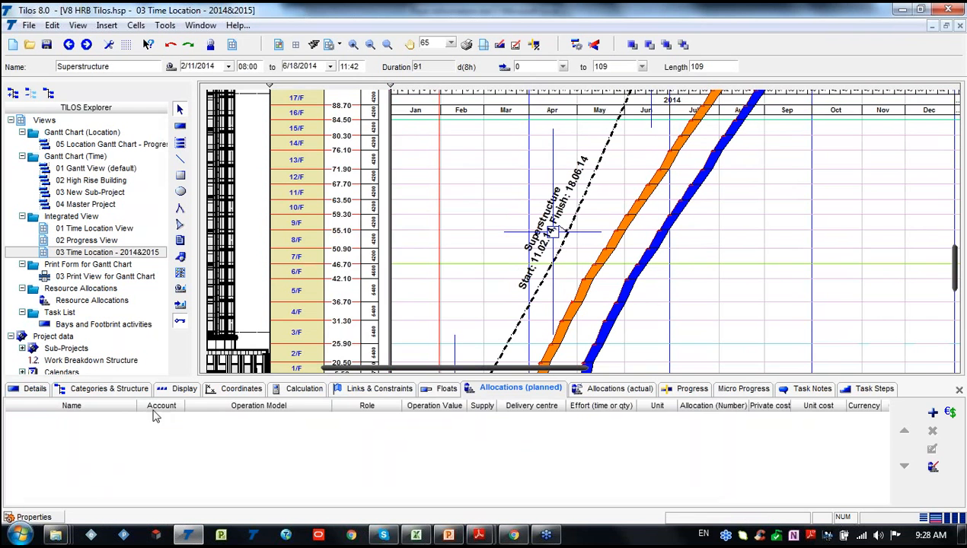
pyautogui.click(35, 389)
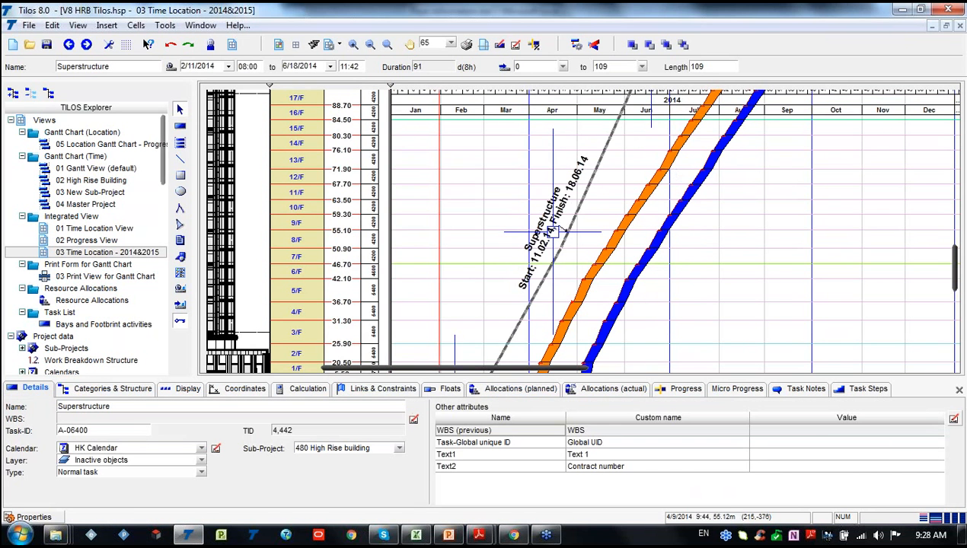
pyautogui.click(778, 149)
pyautogui.scroll(2, 832, 194)
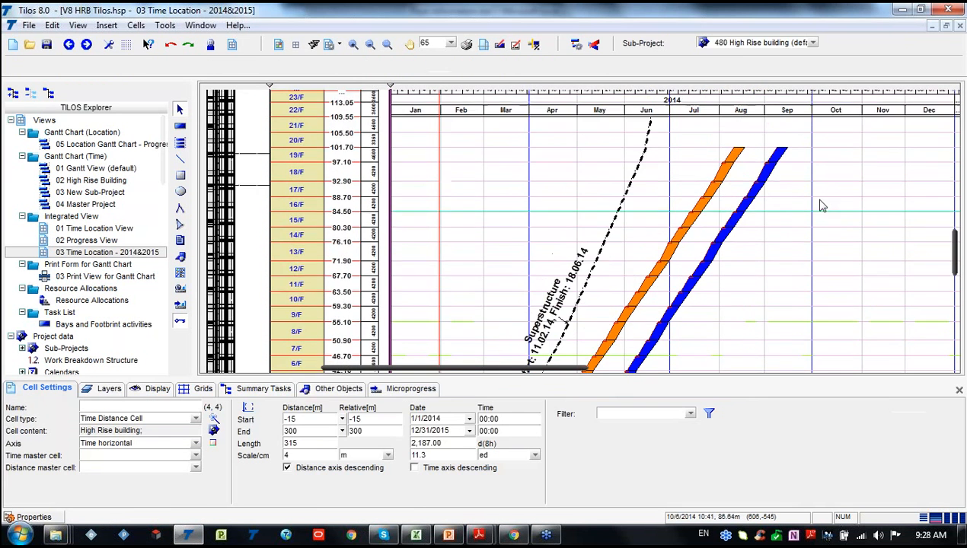
pyautogui.scroll(1, 822, 206)
# - Check the upper-floor Electricity works tasks and stretch the Electricity works - 15/F task's finish to about 7/18/2014
pyautogui.click(721, 186)
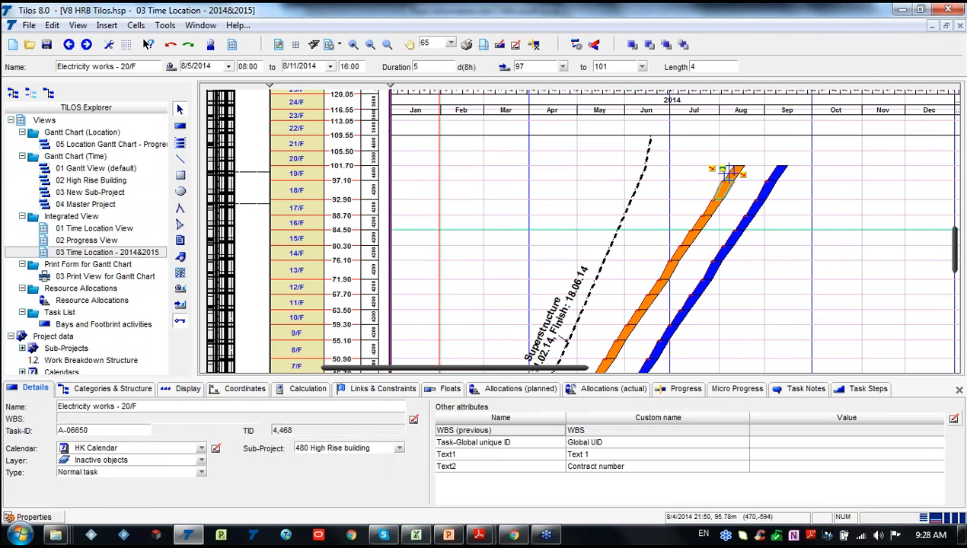
pyautogui.click(707, 204)
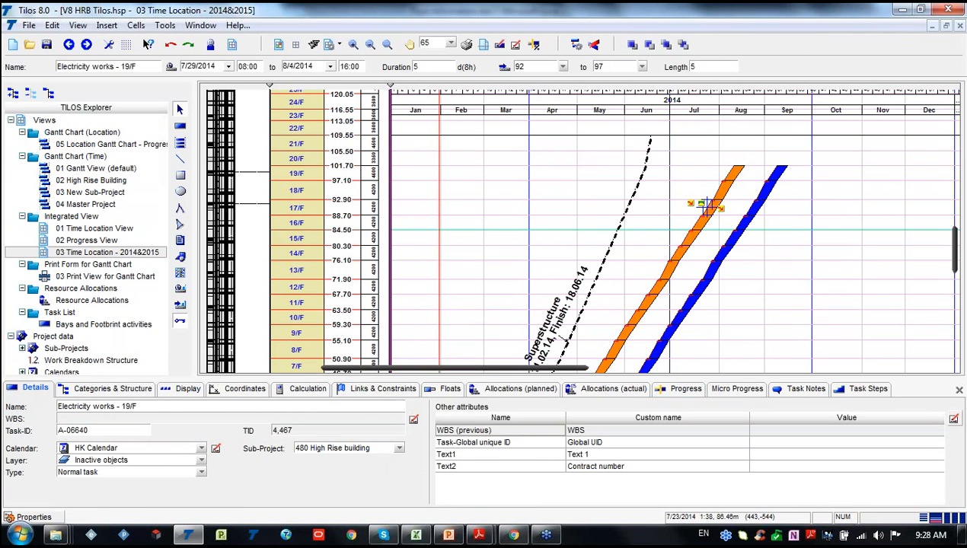
pyautogui.click(706, 207)
pyautogui.click(693, 220)
pyautogui.click(685, 235)
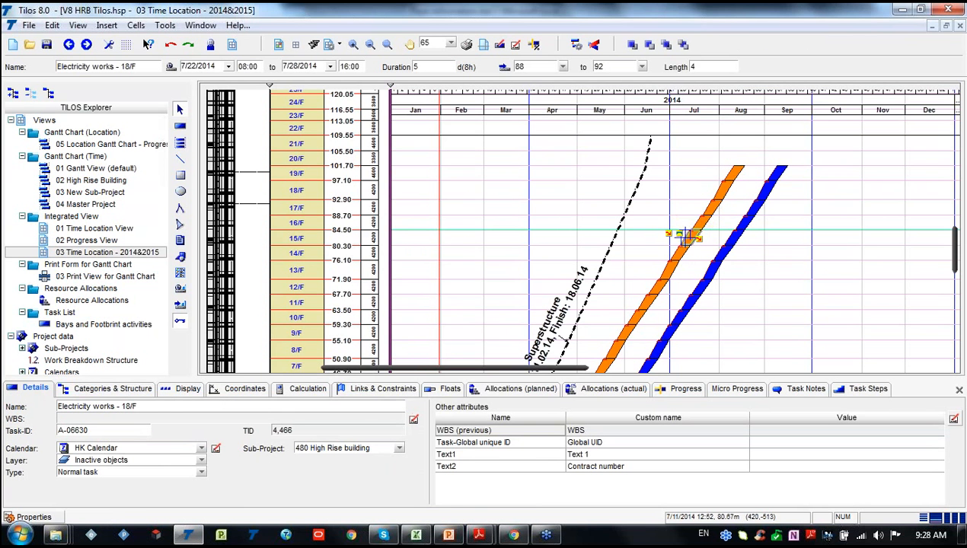
pyautogui.moveTo(681, 259); pyautogui.dragTo(703, 255)
pyautogui.click(806, 272)
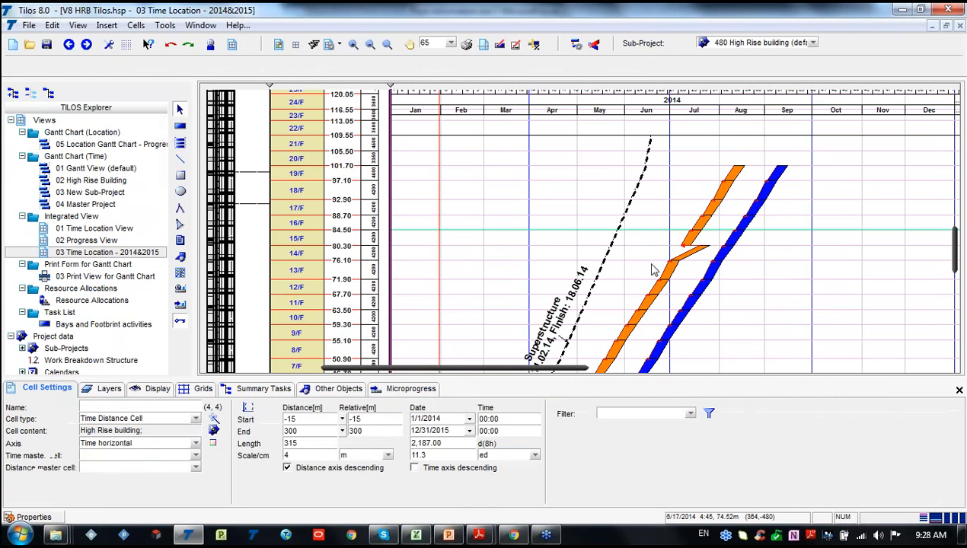
# - Reschedule the project and review the shifted upper-floor Electricity works tasks against the Plumbing works line
pyautogui.press('F9')
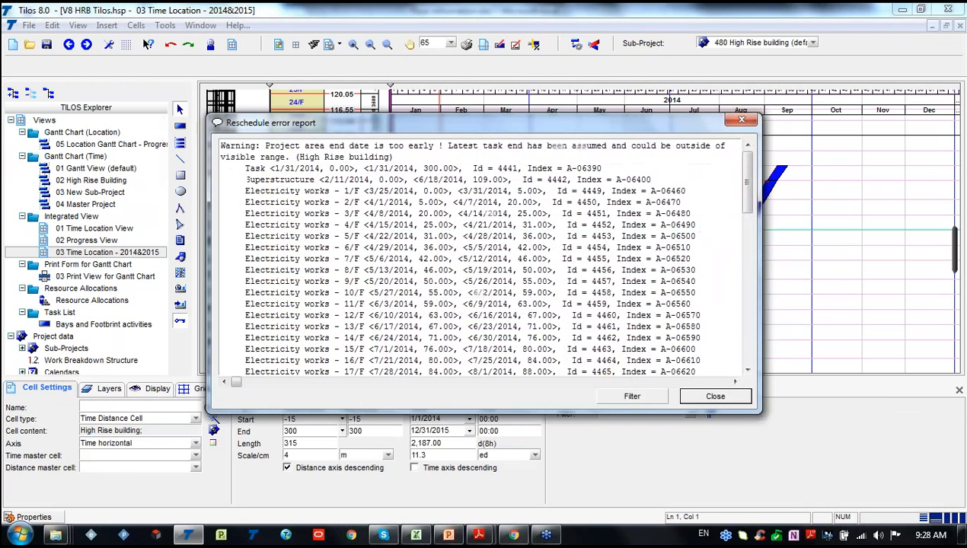
pyautogui.press('Escape')
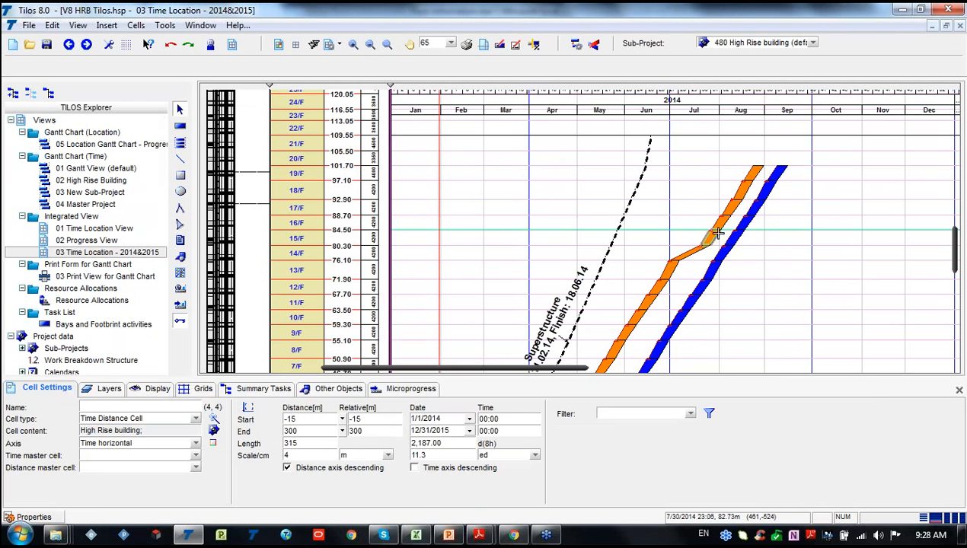
pyautogui.scroll(-2, 784, 238)
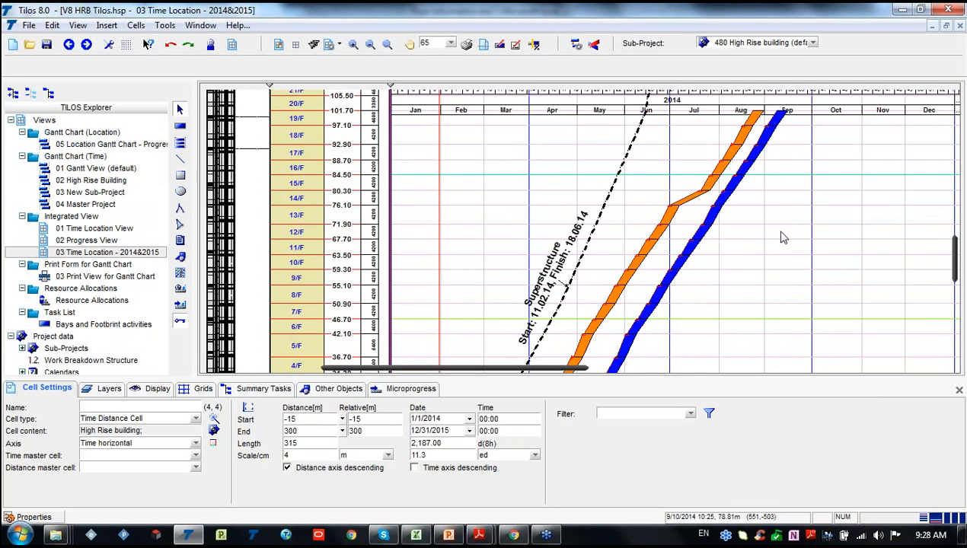
pyautogui.scroll(-1, 754, 242)
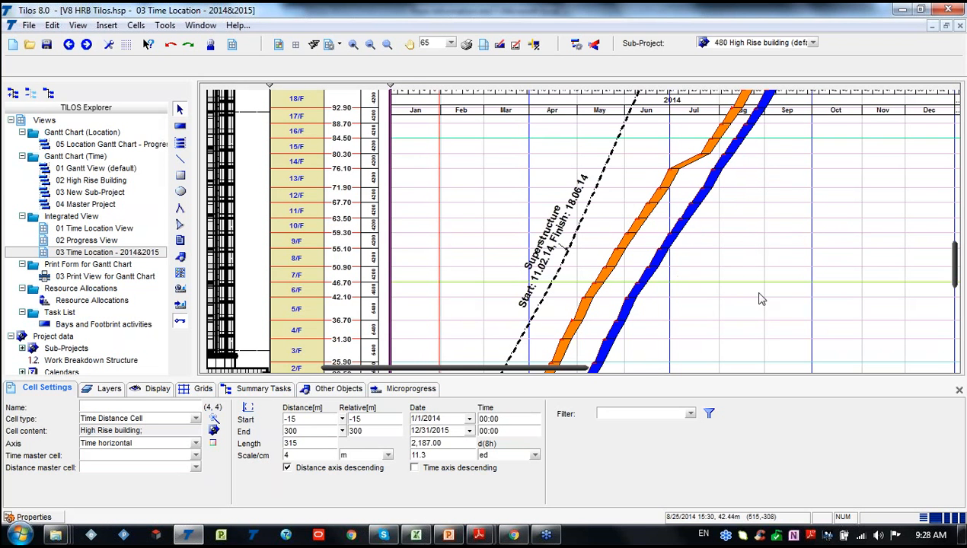
pyautogui.scroll(-3, 791, 259)
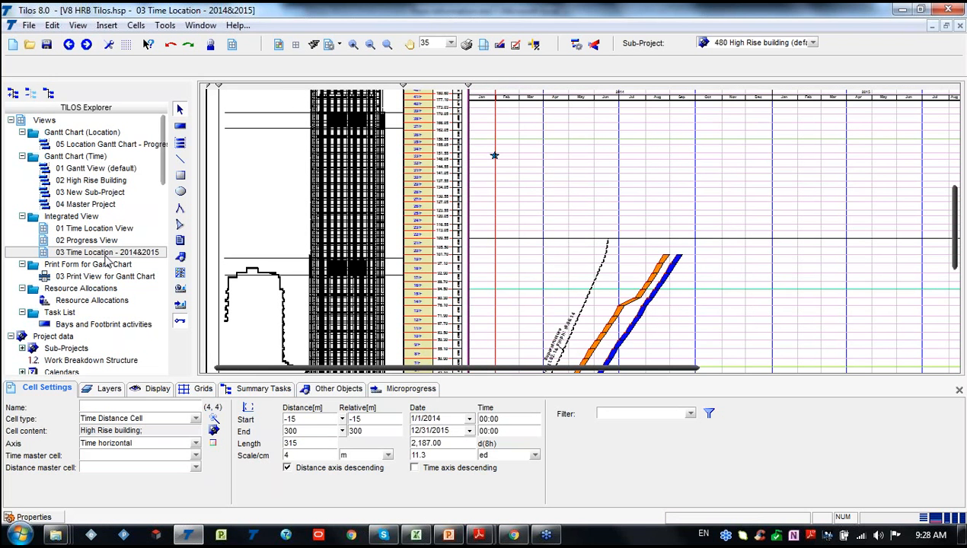
# - Open the Bays and Footbrint activities task list and look through its tasks from the first to the last
pyautogui.doubleClick(68, 326)
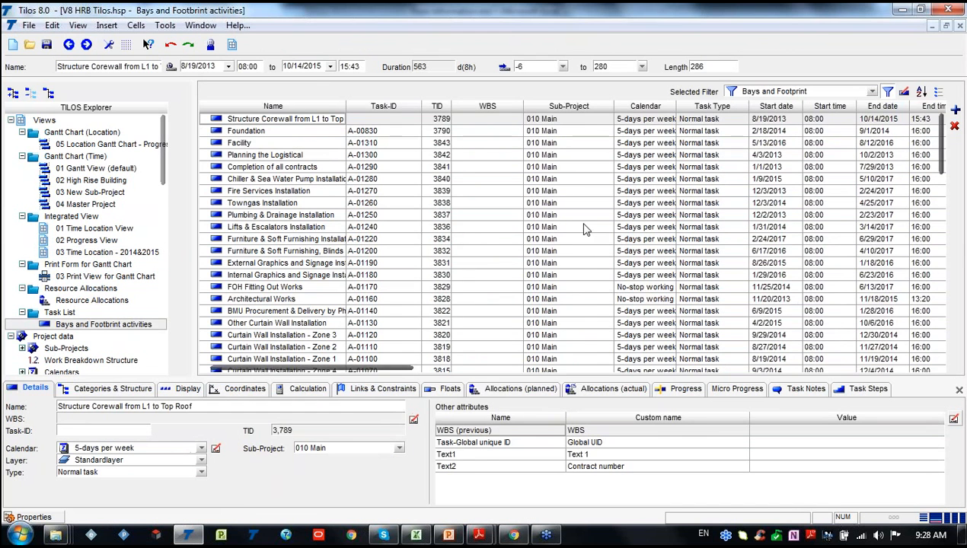
pyautogui.scroll(-15, 549, 221)
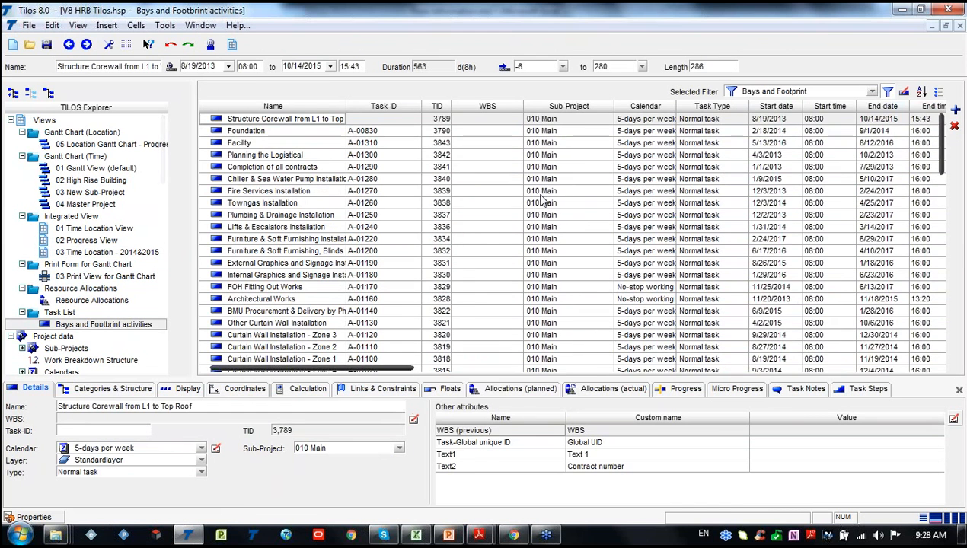
pyautogui.scroll(-7, 550, 220)
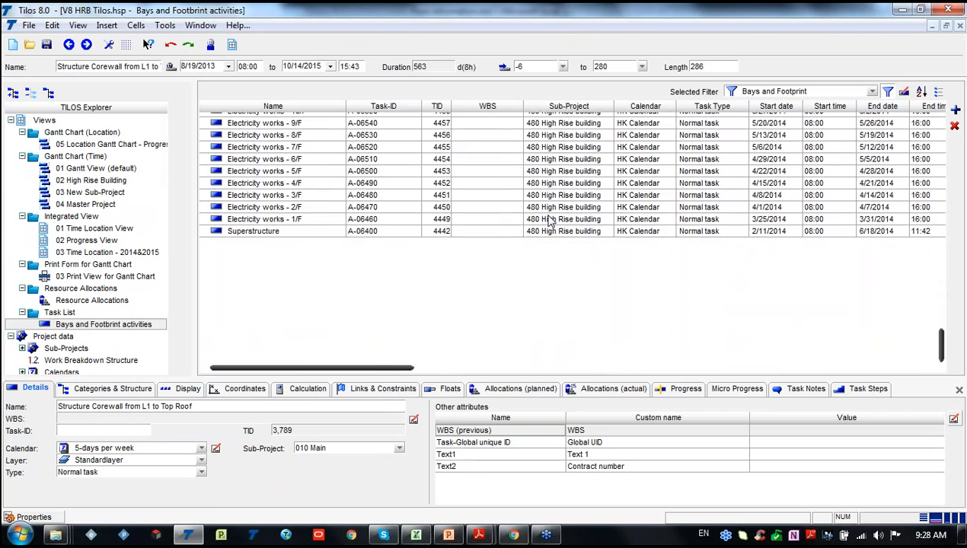
pyautogui.scroll(12, 549, 217)
pyautogui.scroll(10, 321, 215)
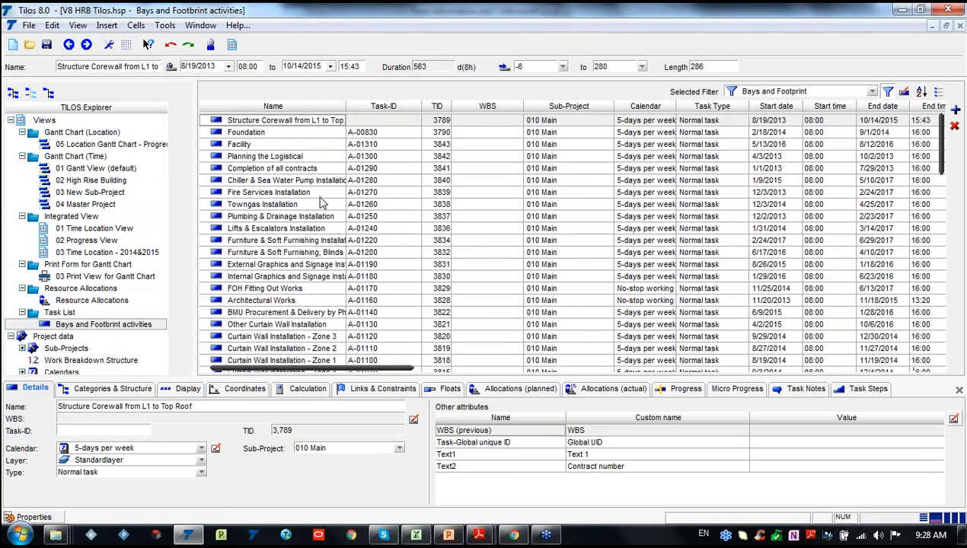
# - Reapply the Bays and Footprint filter to the task list and sort the tasks by name
pyautogui.click(872, 92)
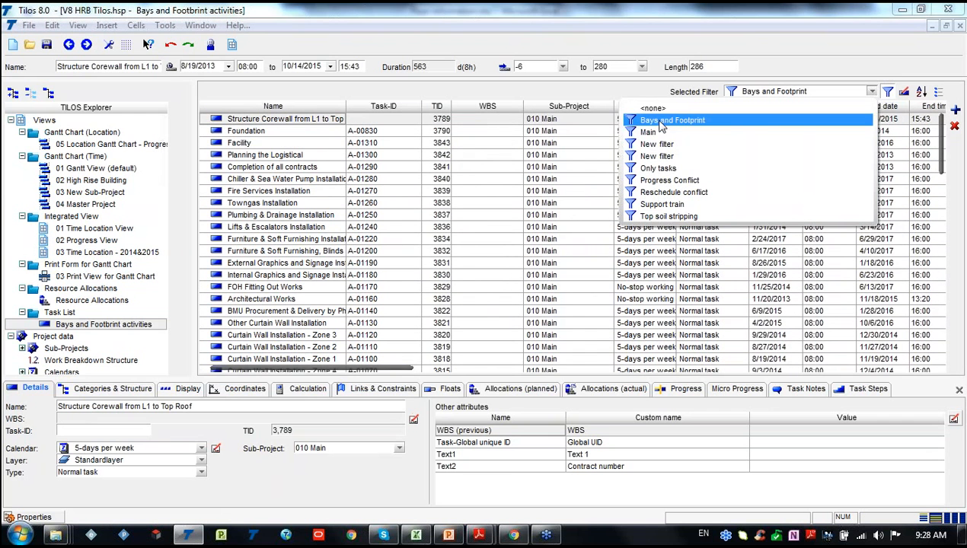
pyautogui.click(671, 111)
pyautogui.click(872, 92)
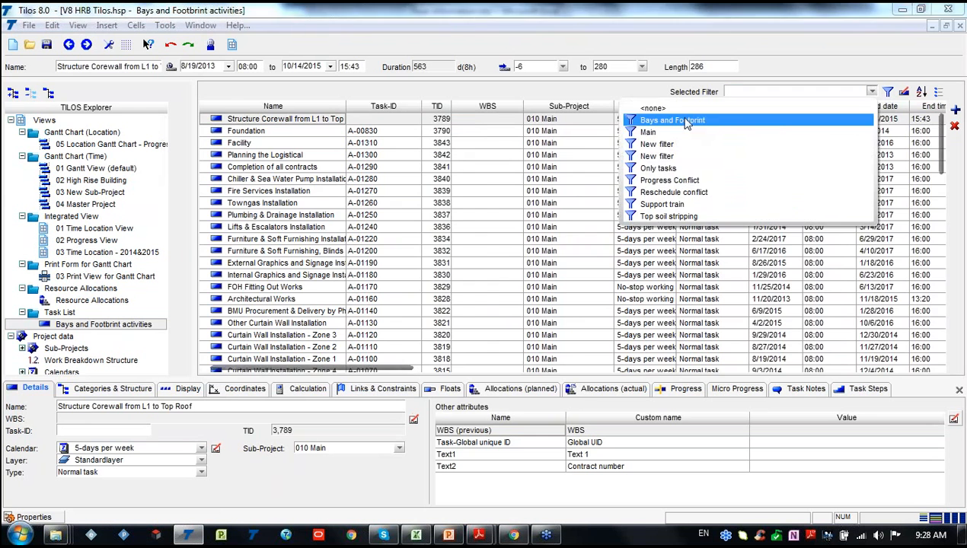
pyautogui.click(686, 121)
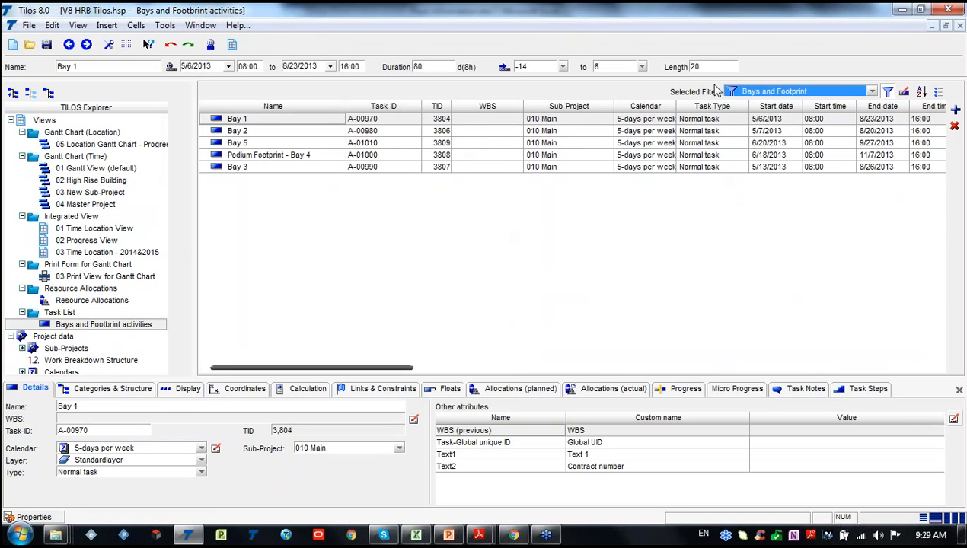
pyautogui.click(261, 108)
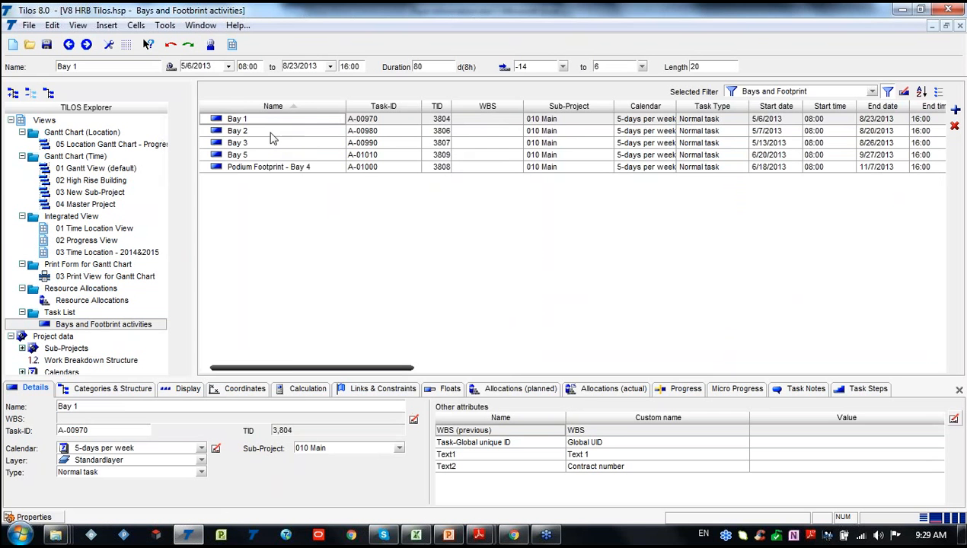
# - Review the date, duration, distance, quantity and work rate columns of the filtered bay tasks
pyautogui.moveTo(330, 368); pyautogui.dragTo(413, 369)
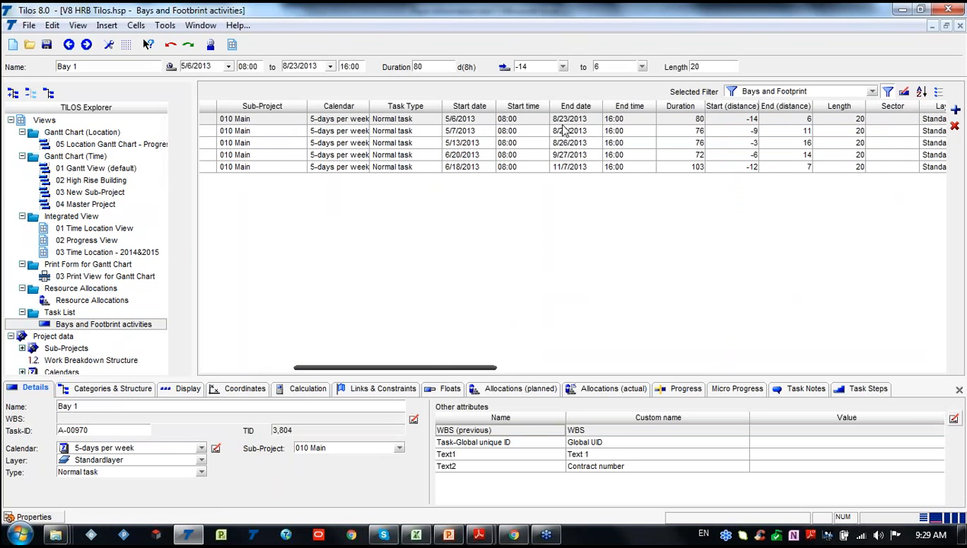
pyautogui.moveTo(433, 370); pyautogui.dragTo(483, 375)
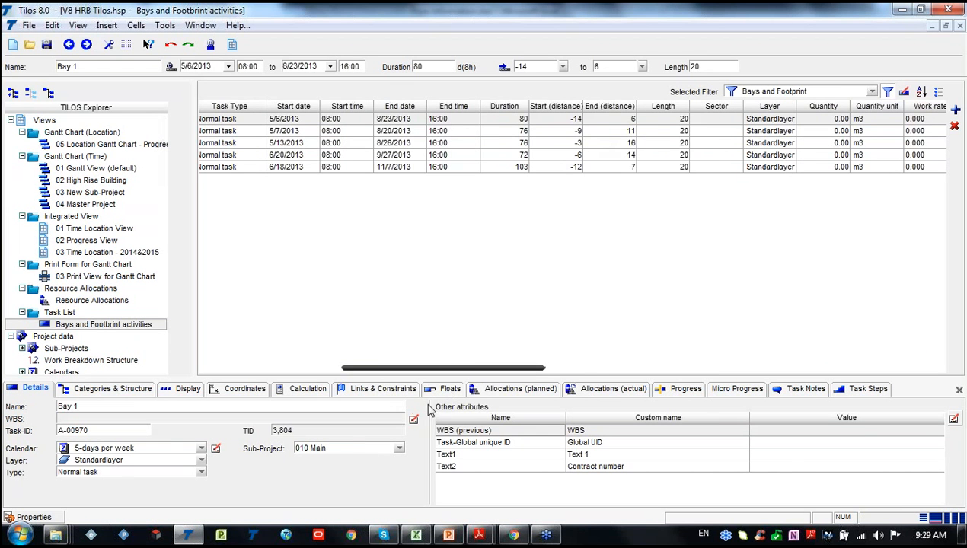
pyautogui.moveTo(437, 375); pyautogui.dragTo(479, 376)
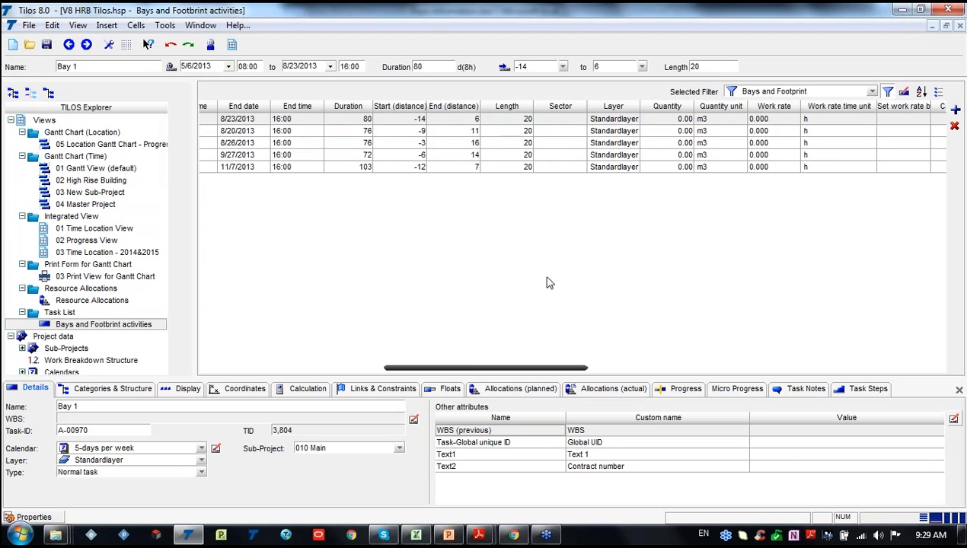
pyautogui.moveTo(475, 374); pyautogui.dragTo(251, 369)
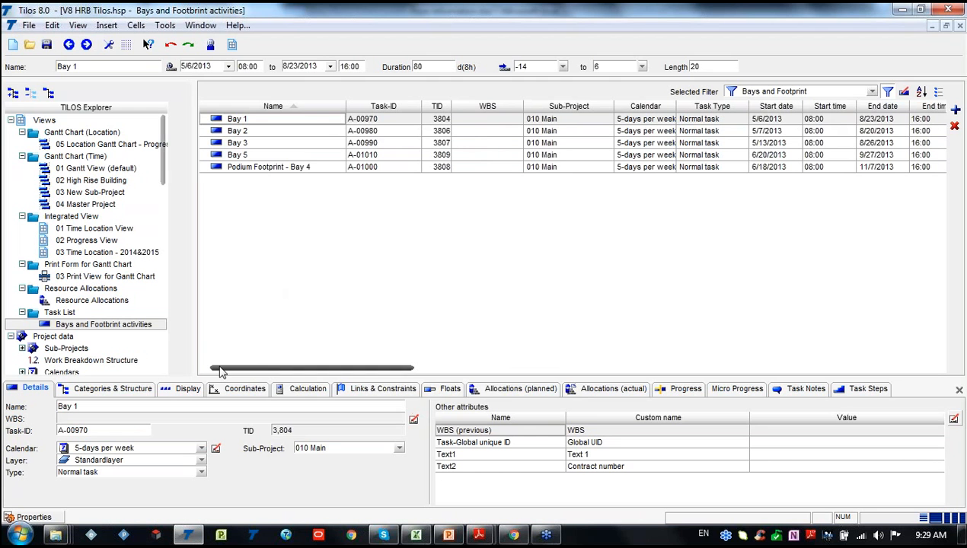
# - Open the 01 Time Location View and hide the properties pane to enlarge the diagram
pyautogui.click(84, 231)
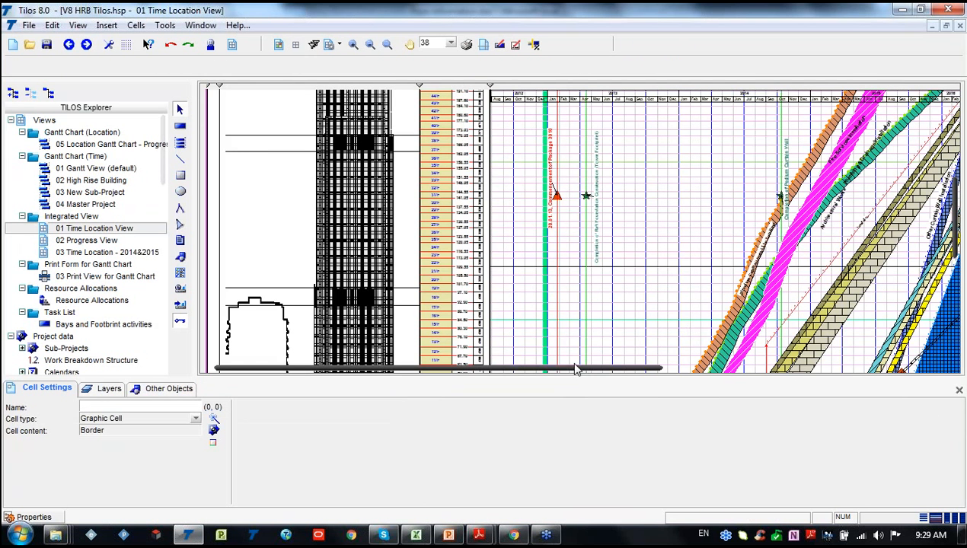
pyautogui.moveTo(576, 368); pyautogui.dragTo(599, 369)
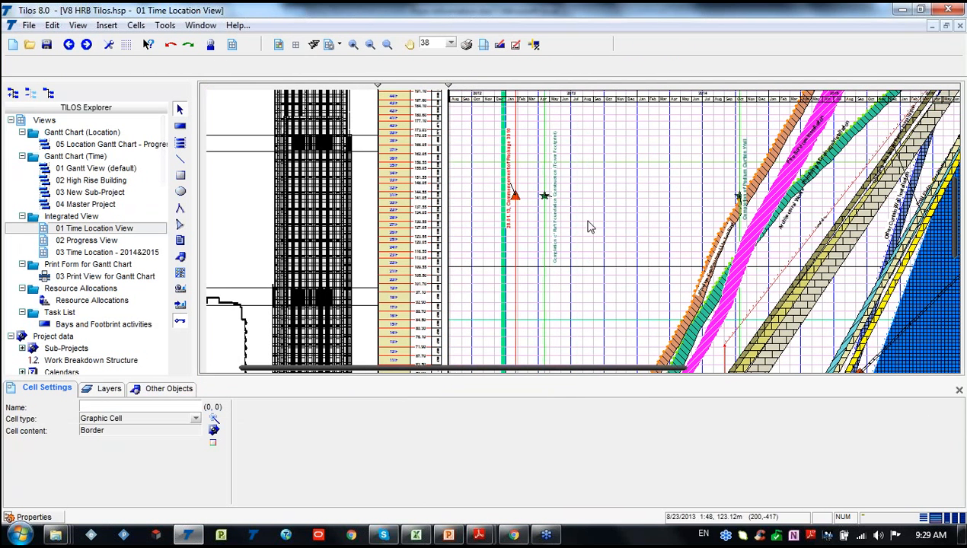
pyautogui.click(959, 392)
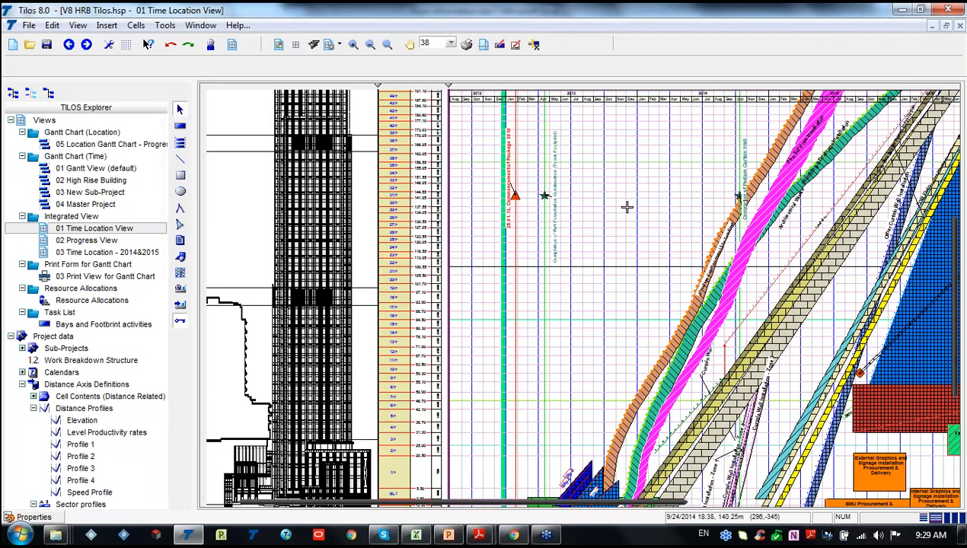
# - Examine the whole time-location diagram, from the overall building programme down to the bay and podium footprint tasks at the base
pyautogui.scroll(-2, 627, 207)
pyautogui.scroll(3, 626, 210)
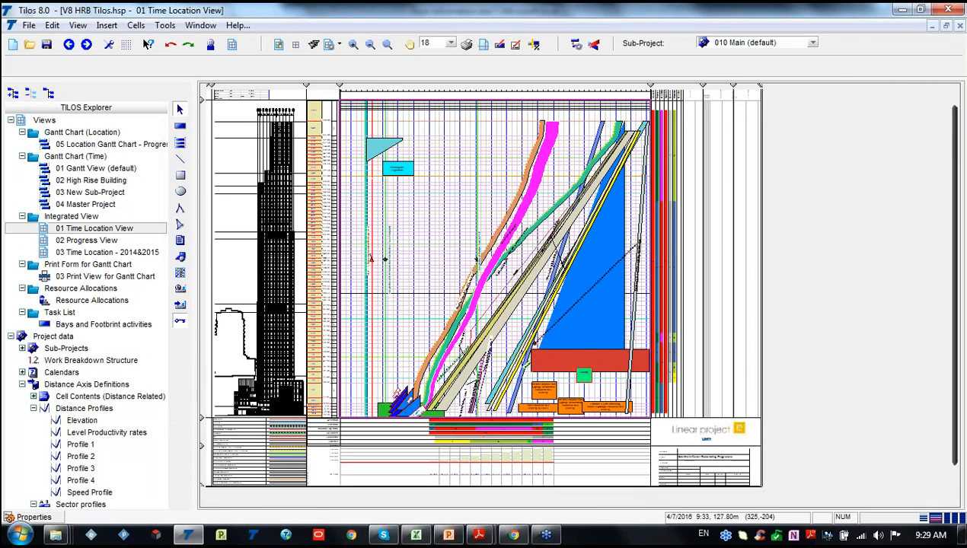
pyautogui.scroll(1, 627, 209)
pyautogui.scroll(1, 462, 144)
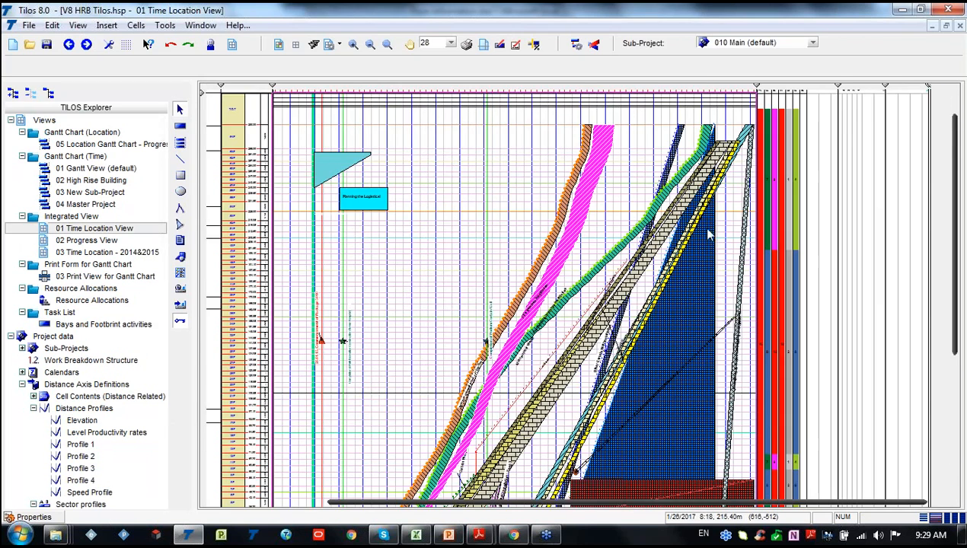
pyautogui.scroll(-1, 389, 431)
pyautogui.scroll(-3, 373, 434)
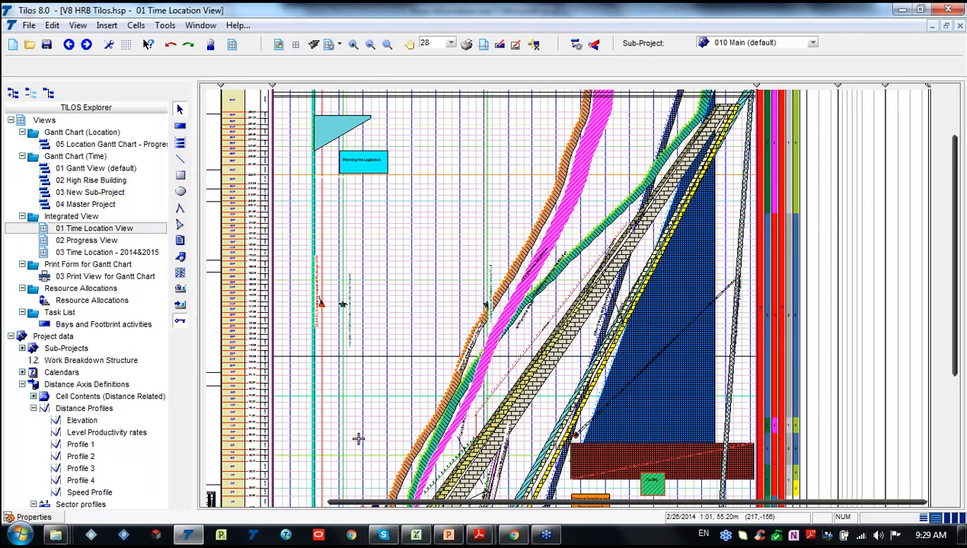
pyautogui.scroll(1, 360, 441)
pyautogui.scroll(-4, 365, 438)
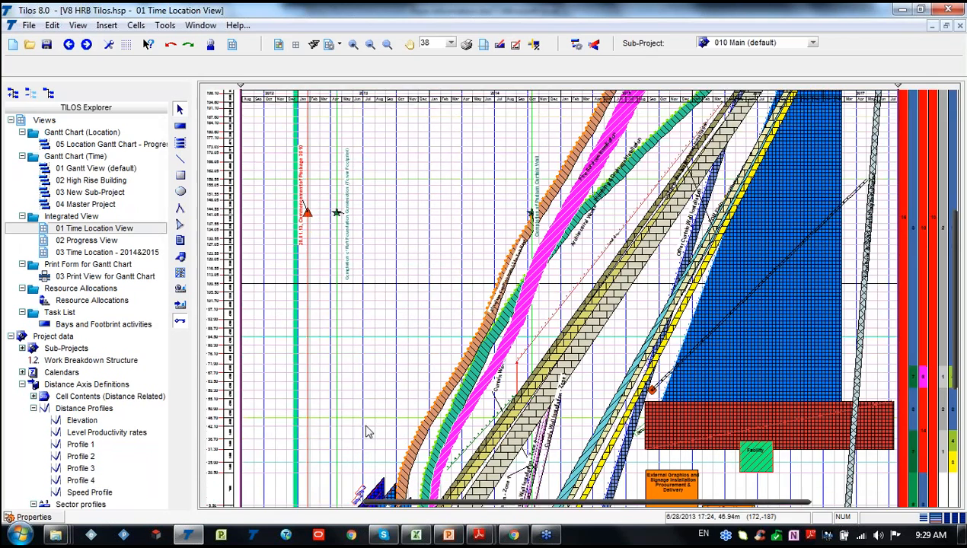
pyautogui.scroll(1, 346, 402)
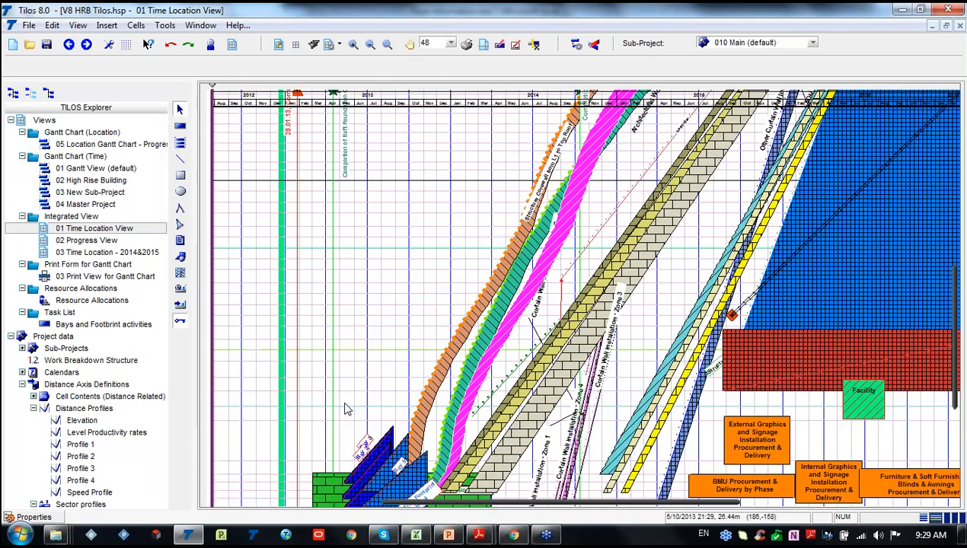
pyautogui.scroll(2, 346, 403)
pyautogui.scroll(-1, 347, 402)
pyautogui.scroll(-4, 347, 408)
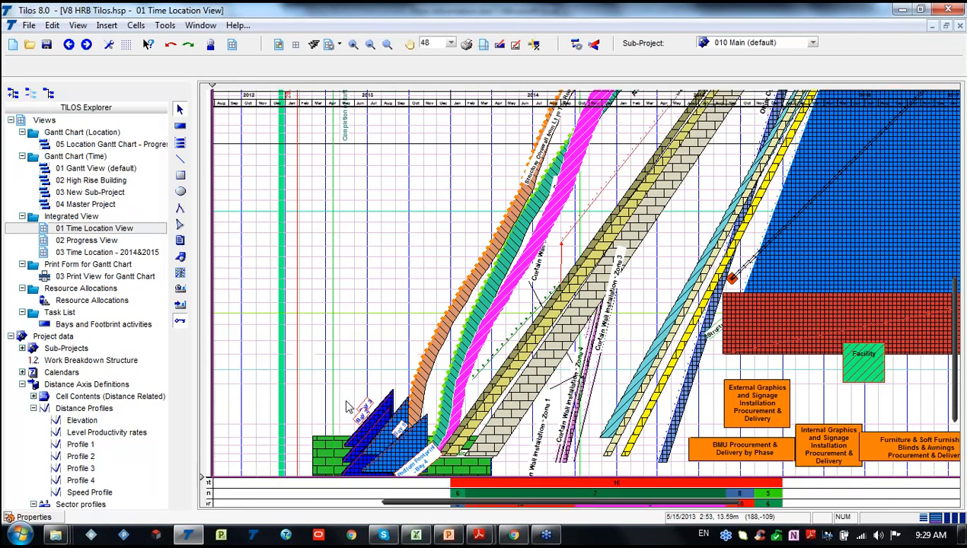
pyautogui.scroll(2, 350, 404)
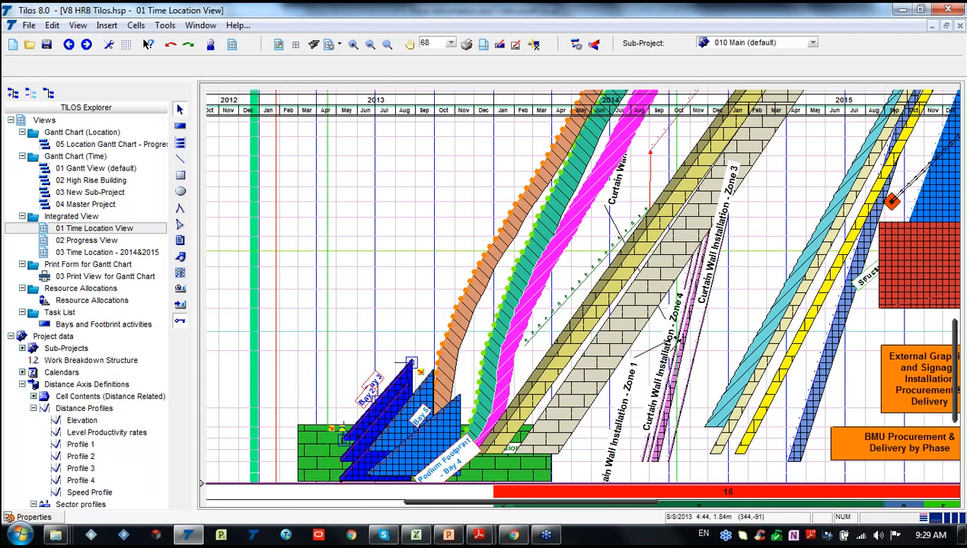
# - Check the details of Bay 3, Podium Footprint - Bay 4, the inner and outside corewall structure tasks and Architectural Works
pyautogui.click(395, 411)
pyautogui.click(390, 411)
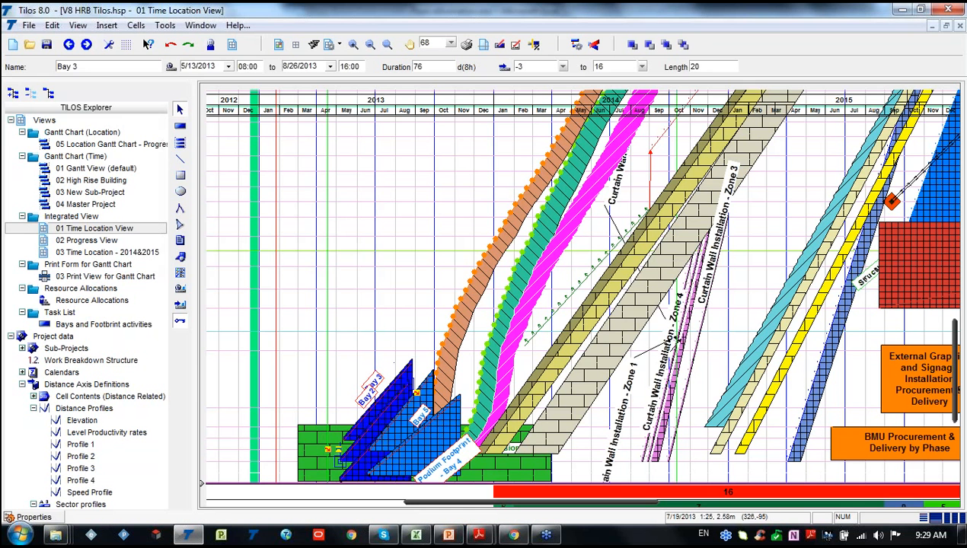
pyautogui.click(399, 456)
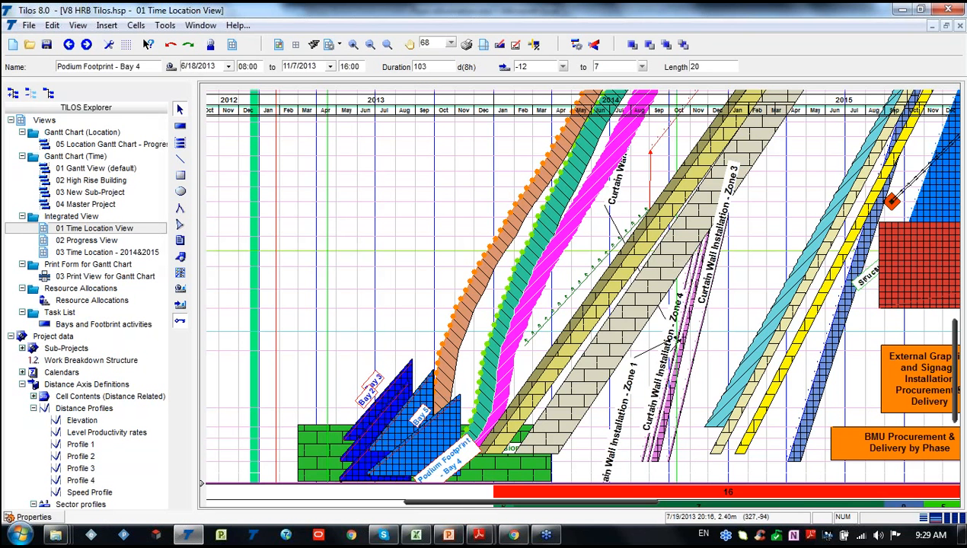
pyautogui.click(448, 356)
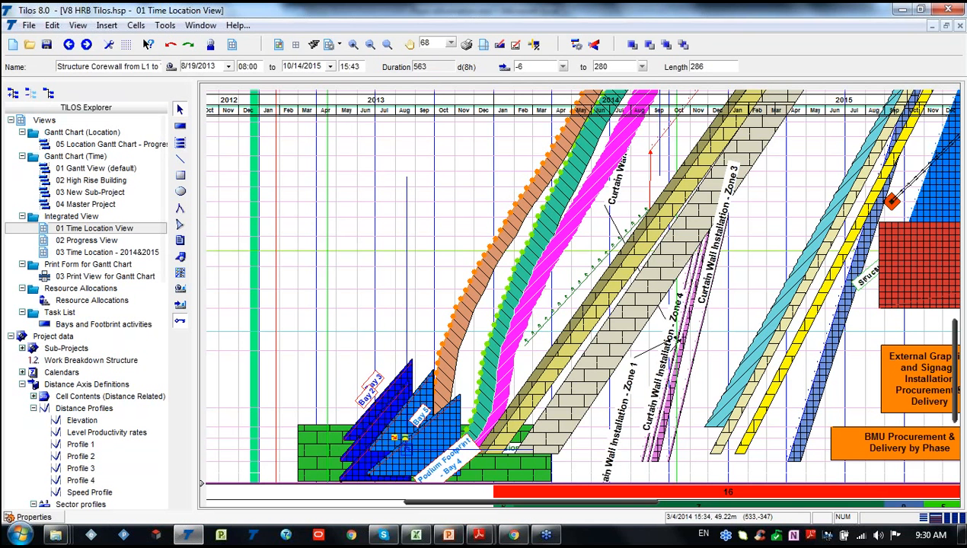
pyautogui.click(457, 446)
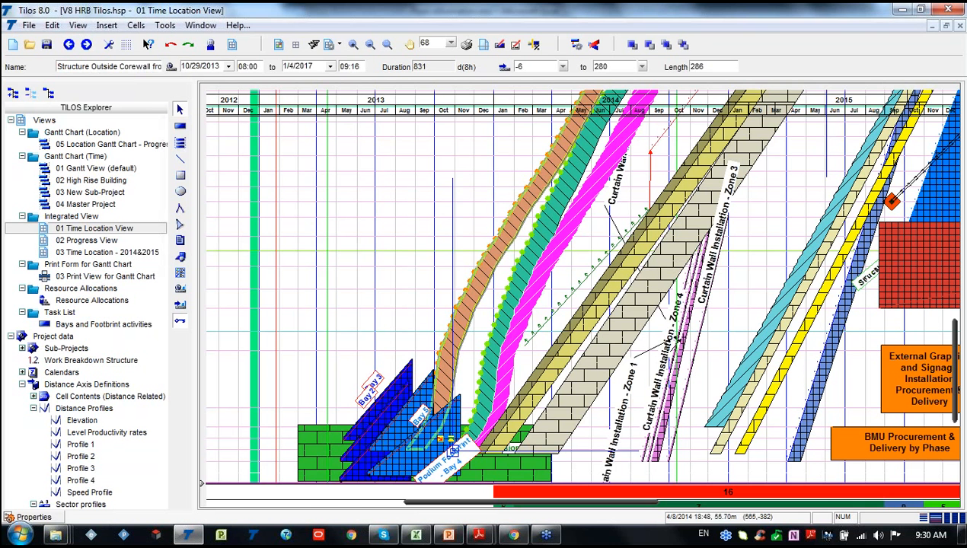
pyautogui.click(569, 217)
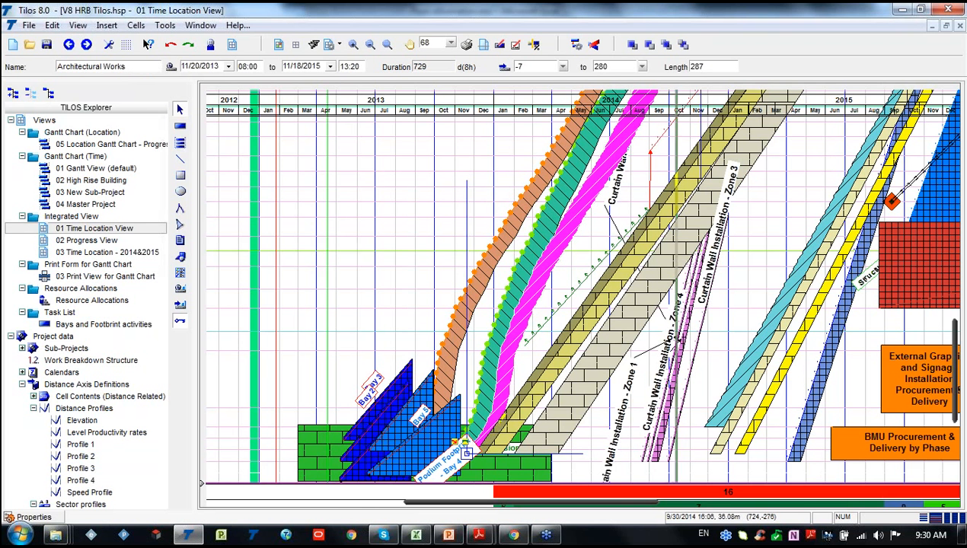
# - Locate and select the Planning the Logistical task on the upper floors, early in the time-location diagram
pyautogui.scroll(1, 842, 326)
pyautogui.scroll(1, 961, 347)
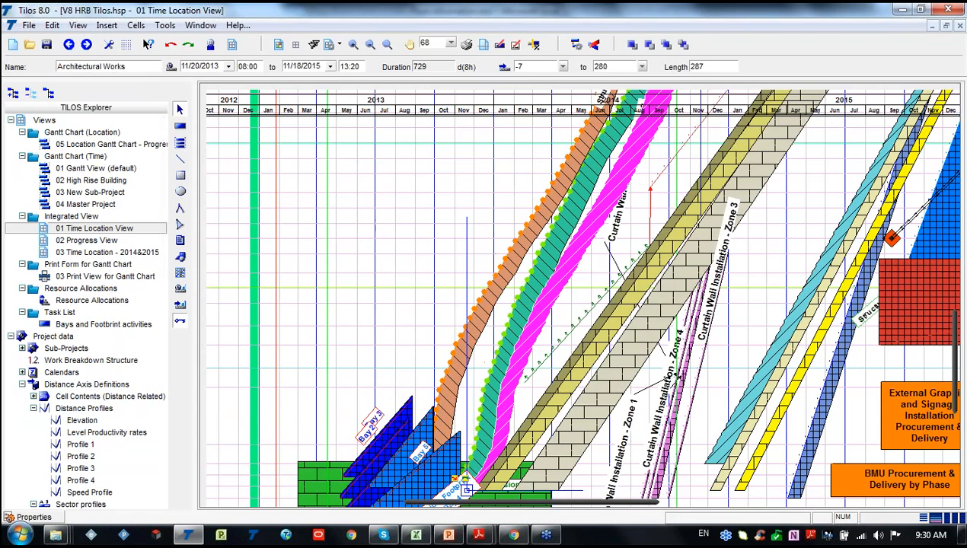
pyautogui.scroll(5, 961, 243)
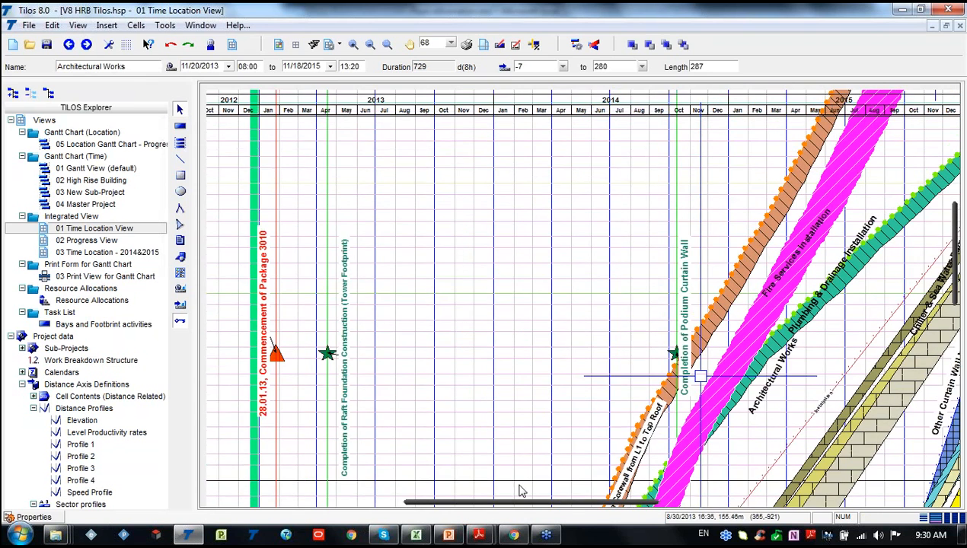
pyautogui.hscroll(-8, 480, 505)
pyautogui.scroll(5, 567, 272)
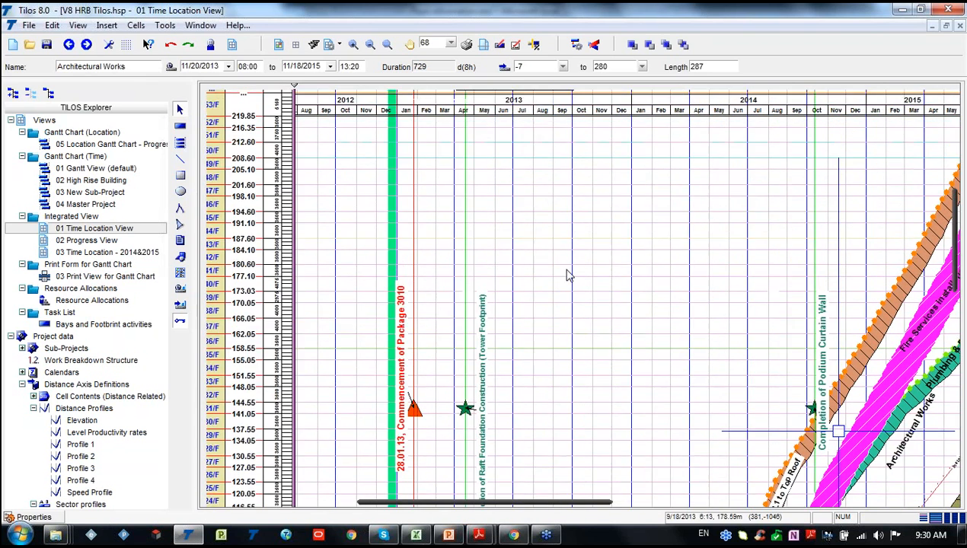
pyautogui.scroll(8, 586, 273)
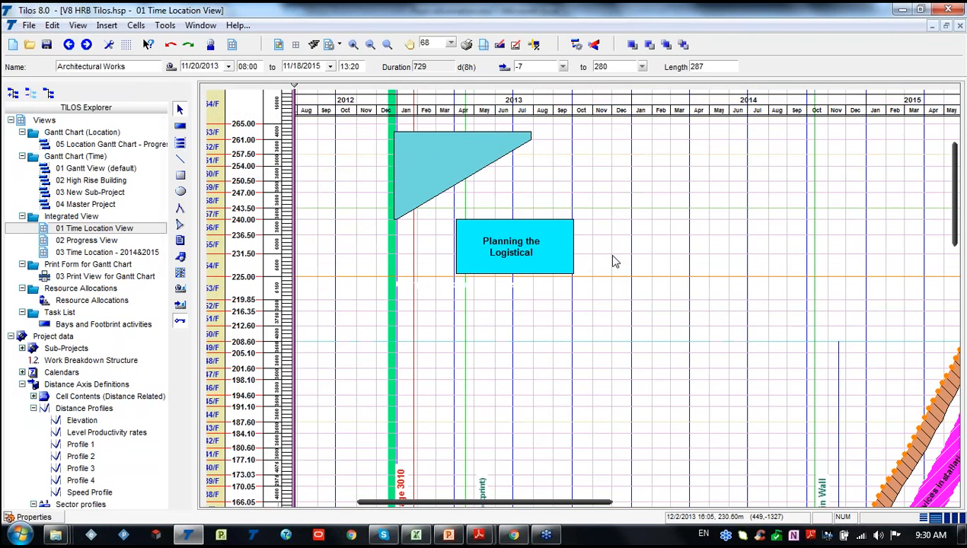
pyautogui.scroll(1, 616, 260)
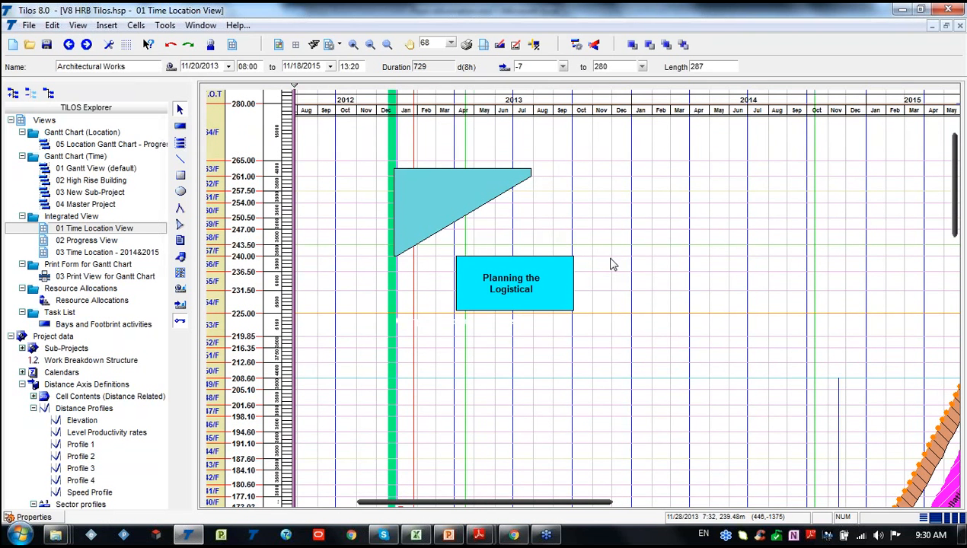
pyautogui.click(521, 257)
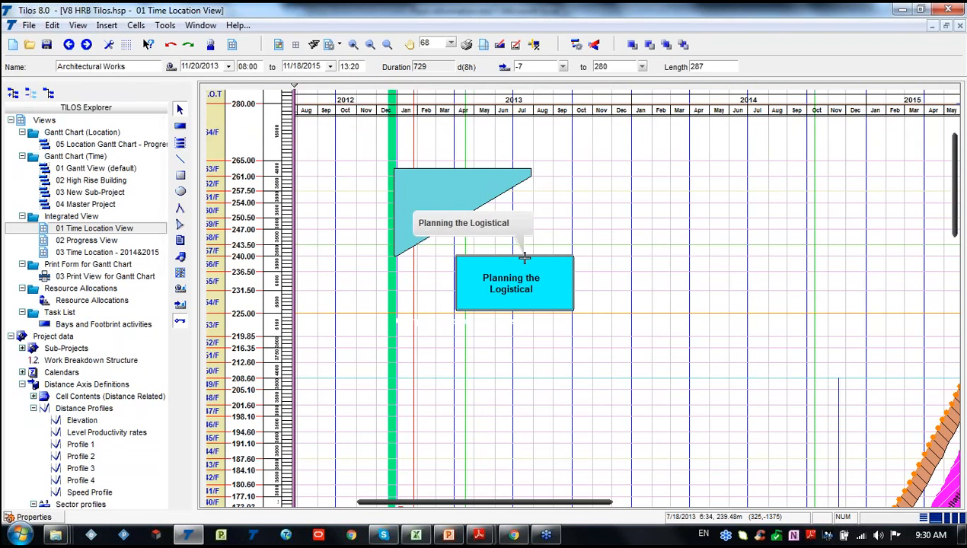
pyautogui.click(524, 257)
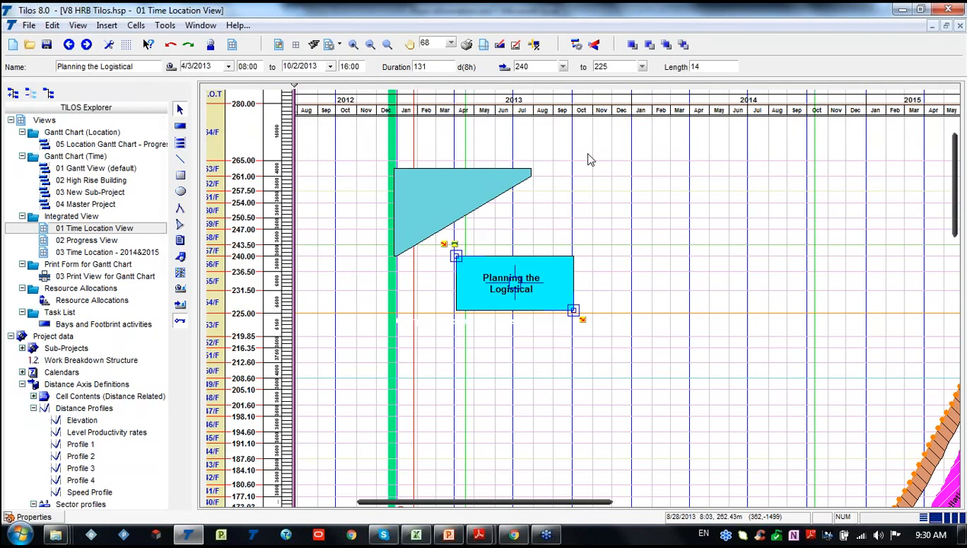
# - Check the start and finish dates of the Planning the Logistical task, leave them as they are and deselect it
pyautogui.click(228, 67)
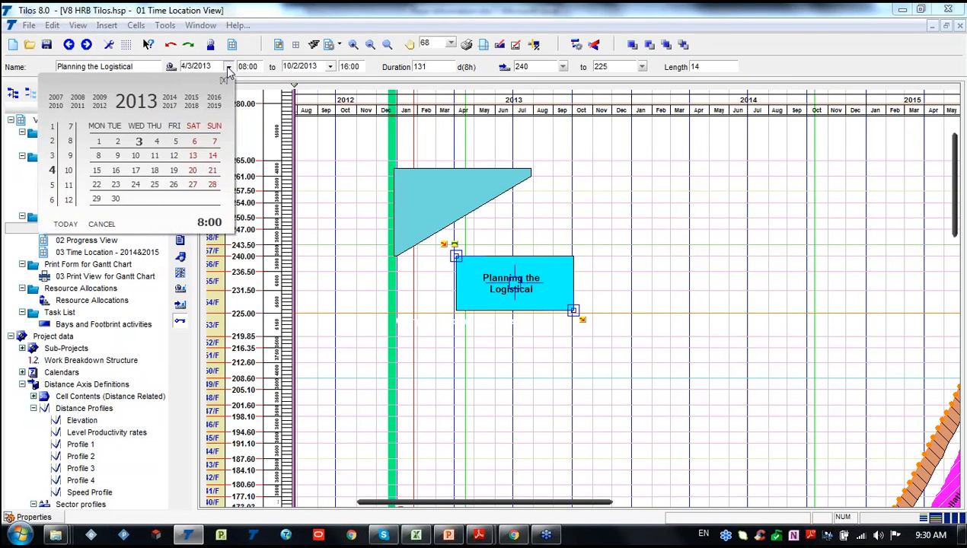
pyautogui.click(229, 67)
pyautogui.click(330, 67)
pyautogui.click(330, 67)
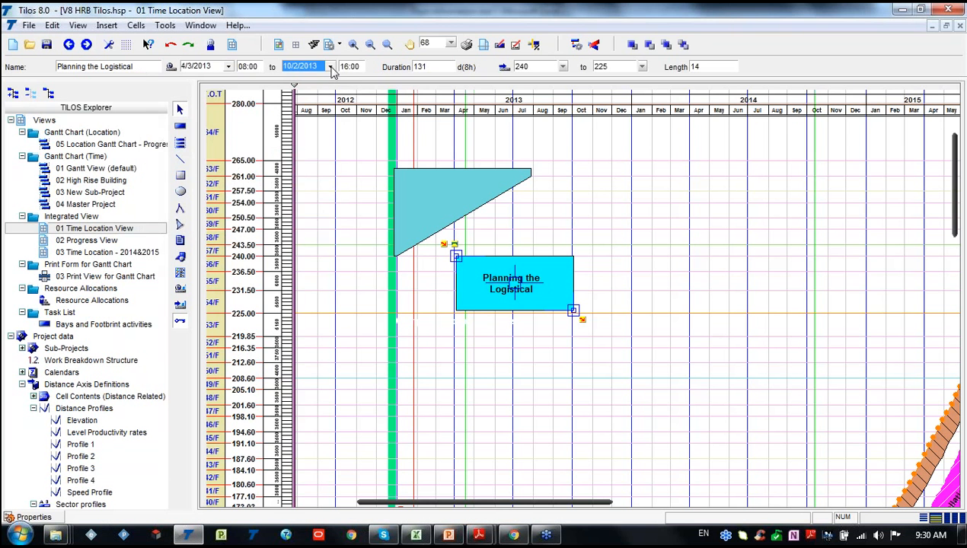
pyautogui.click(554, 210)
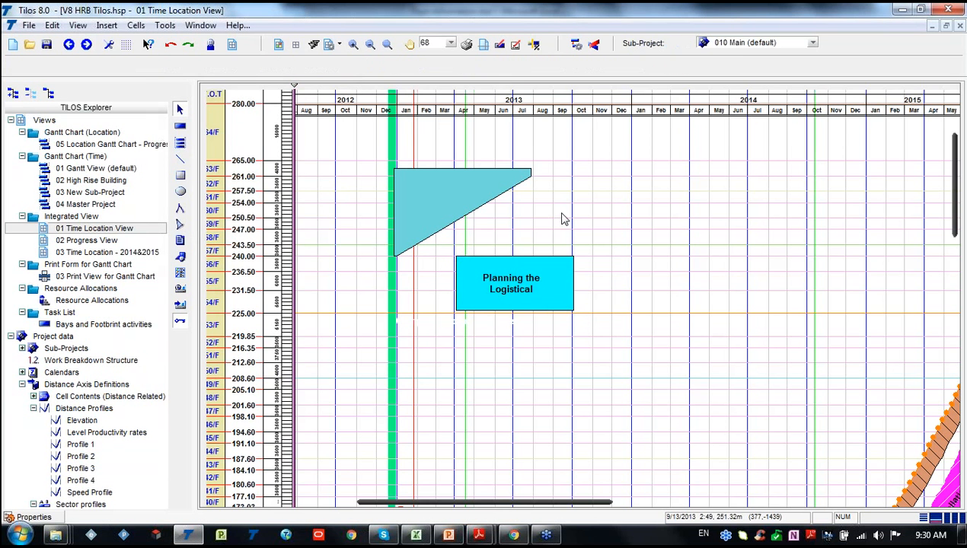
# - Examine the services, curtain wall, fitting-out and furnishing installation tasks running through 2015 to 2017
pyautogui.scroll(-1, 554, 227)
pyautogui.scroll(-1, 554, 227)
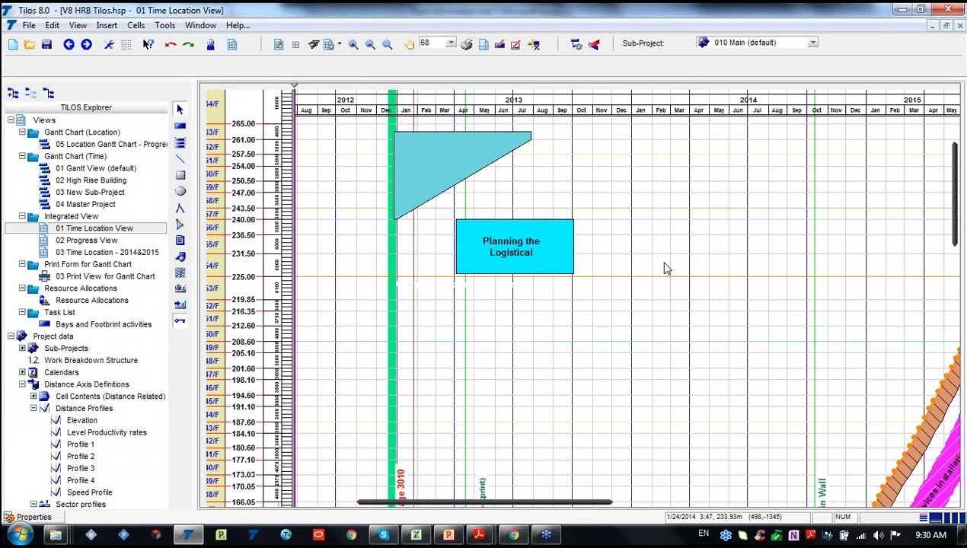
pyautogui.scroll(-2, 665, 267)
pyautogui.scroll(-4, 626, 443)
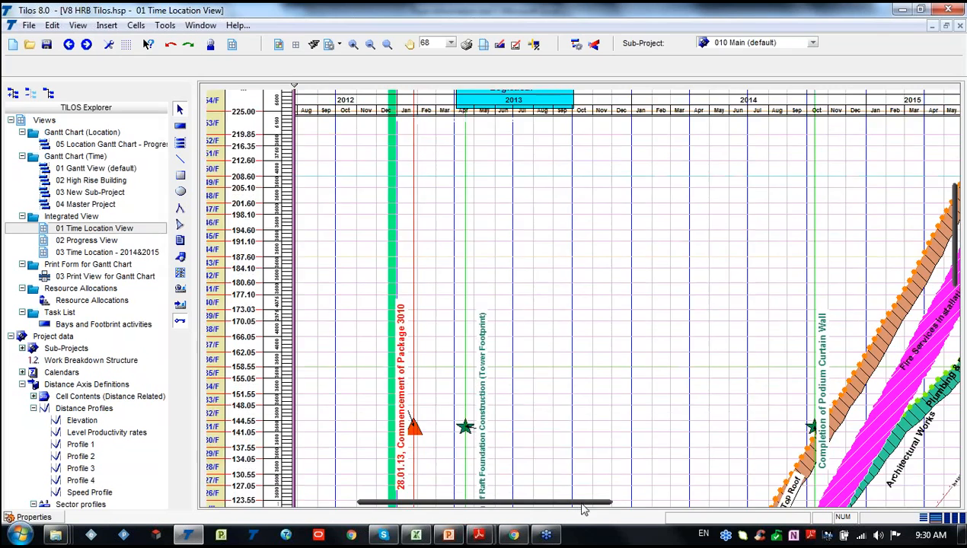
pyautogui.moveTo(583, 503); pyautogui.dragTo(801, 498)
pyautogui.scroll(-4, 788, 439)
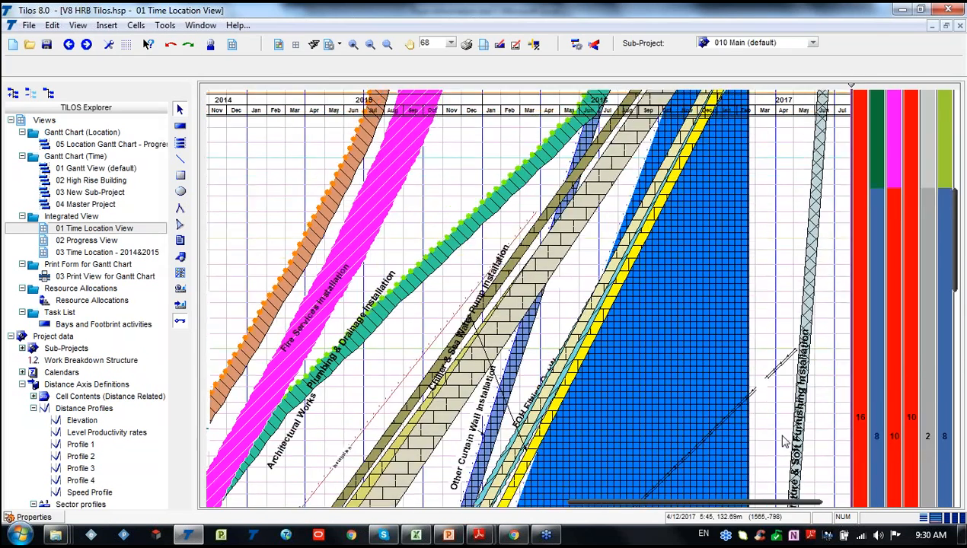
pyautogui.scroll(-5, 525, 297)
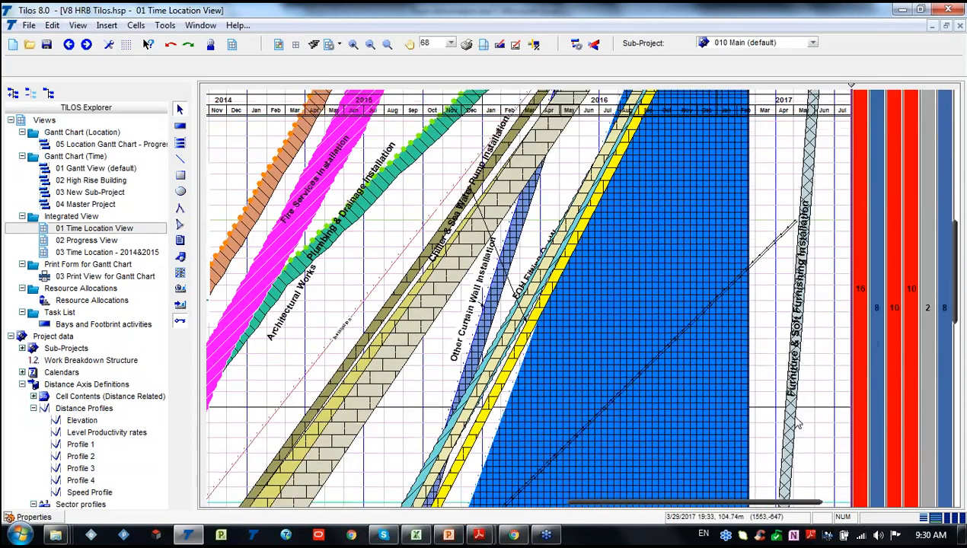
# - Check the details of the BMU Procurement & Delivery by Phase task at the base of the building and deselect it
pyautogui.moveTo(958, 328); pyautogui.dragTo(949, 435)
pyautogui.scroll(-2, 949, 436)
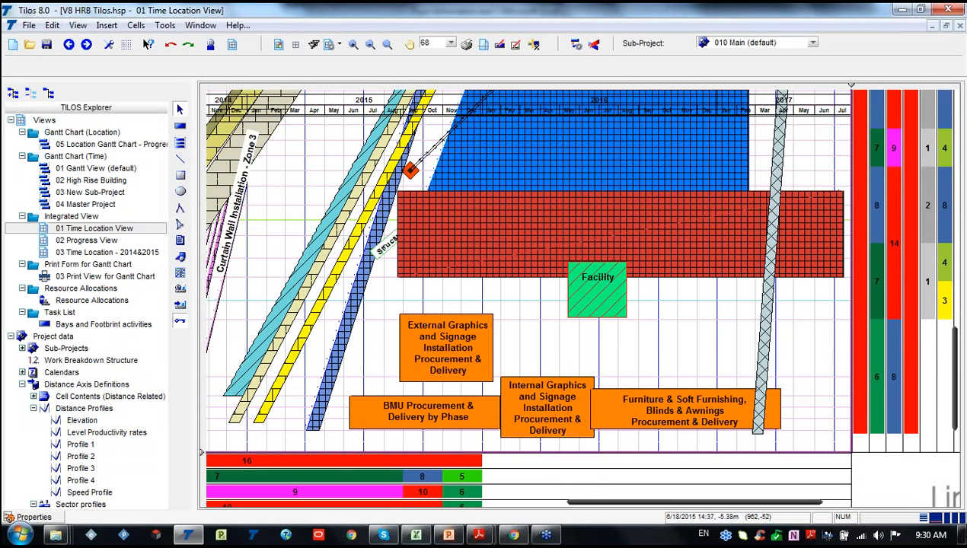
pyautogui.click(359, 400)
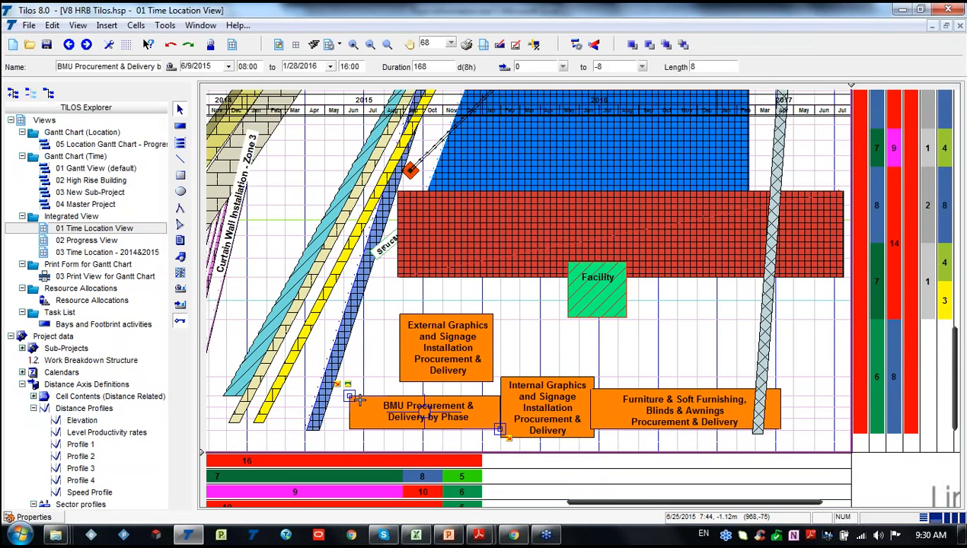
pyautogui.click(360, 400)
pyautogui.click(554, 306)
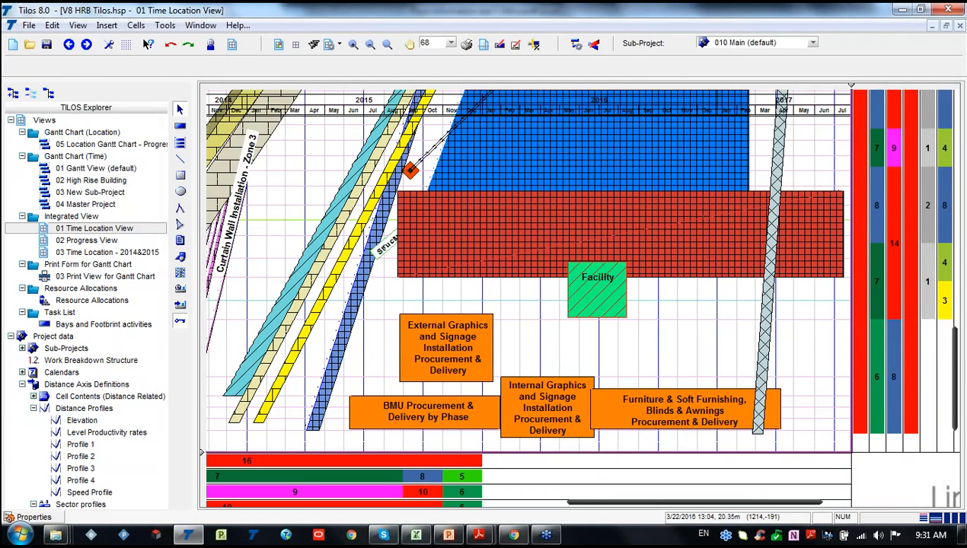
# - Zoom out to show the whole time-location sheet with the building elevation, resource bars and title block
pyautogui.scroll(-3, 522, 327)
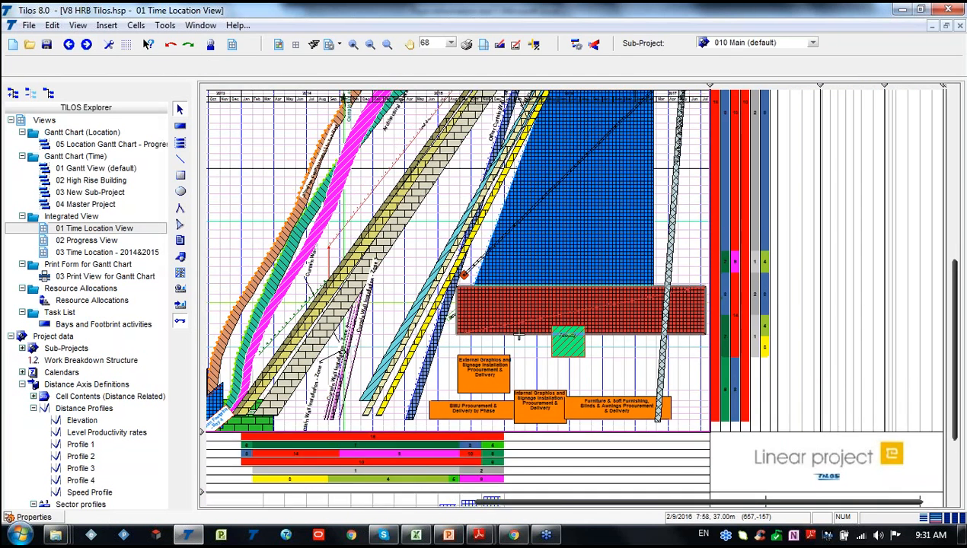
pyautogui.scroll(1, 519, 335)
pyautogui.moveTo(573, 508); pyautogui.dragTo(484, 508)
pyautogui.scroll(-3, 590, 286)
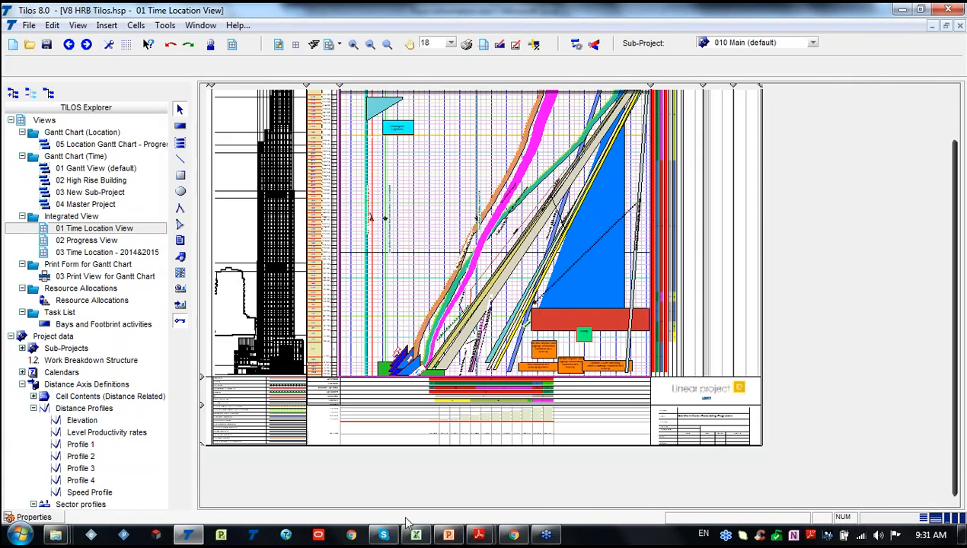
# - Switch to HK, Skyscraper sample.pdf in Adobe Reader and look over the printed time-location programme beside the tower elevation
pyautogui.moveTo(479, 536)
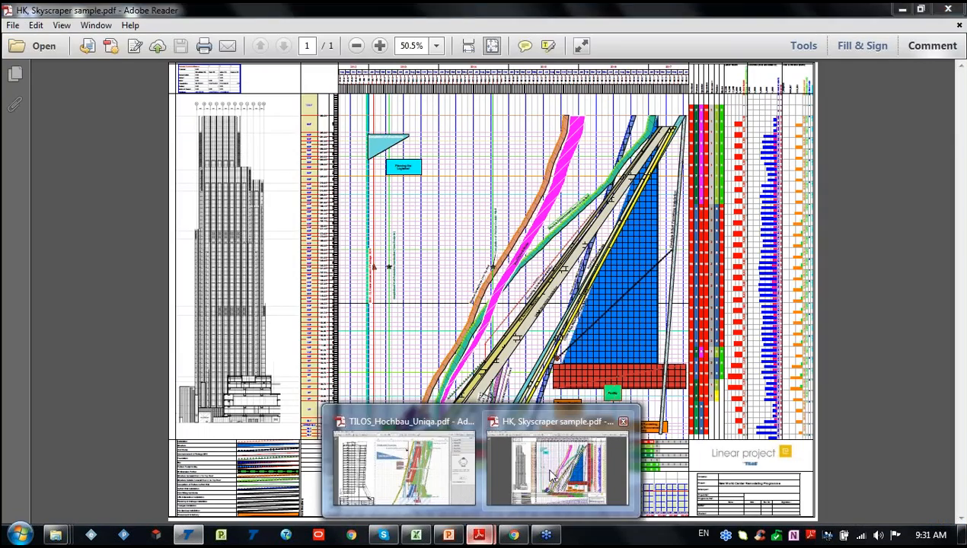
pyautogui.click(530, 468)
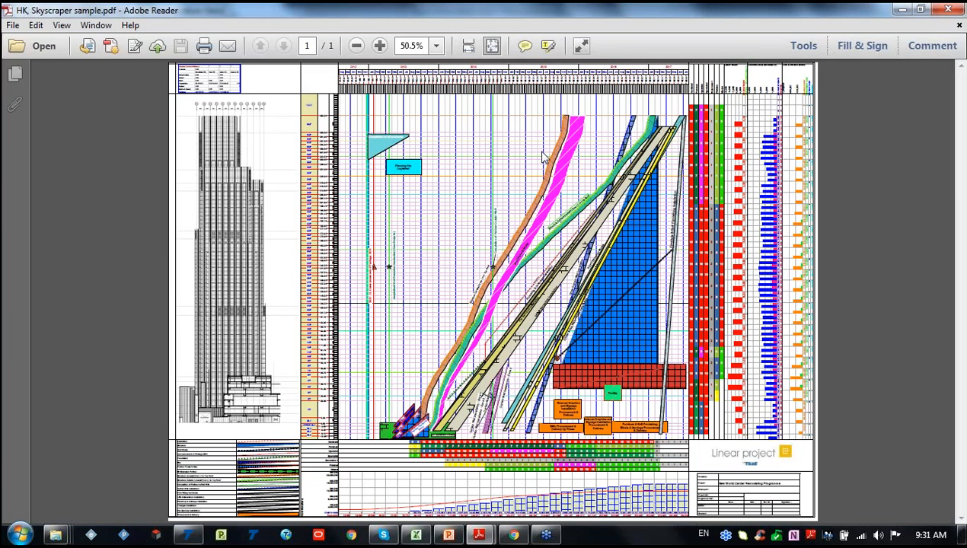
pyautogui.scroll(3, 560, 180)
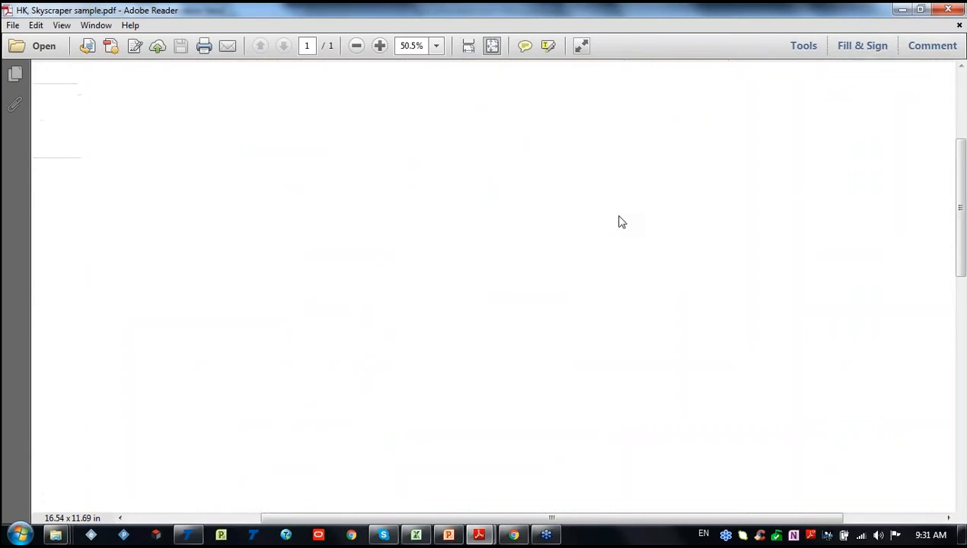
pyautogui.scroll(-2, 610, 217)
pyautogui.scroll(-5, 274, 273)
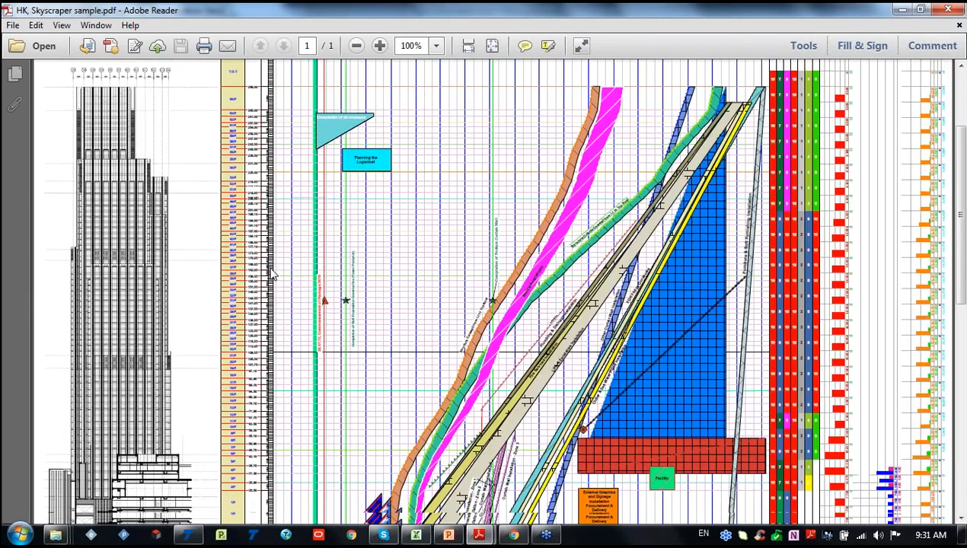
pyautogui.scroll(-2, 283, 270)
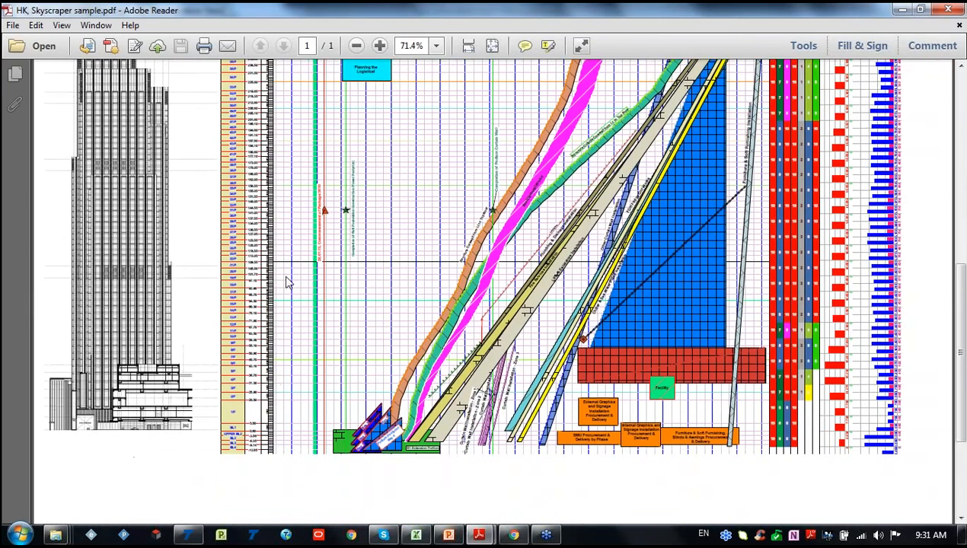
# - Examine the resource allocation rows beneath the printed diagram, from Assistant to Master, along the project timeline
pyautogui.scroll(-4, 287, 280)
pyautogui.scroll(3, 275, 453)
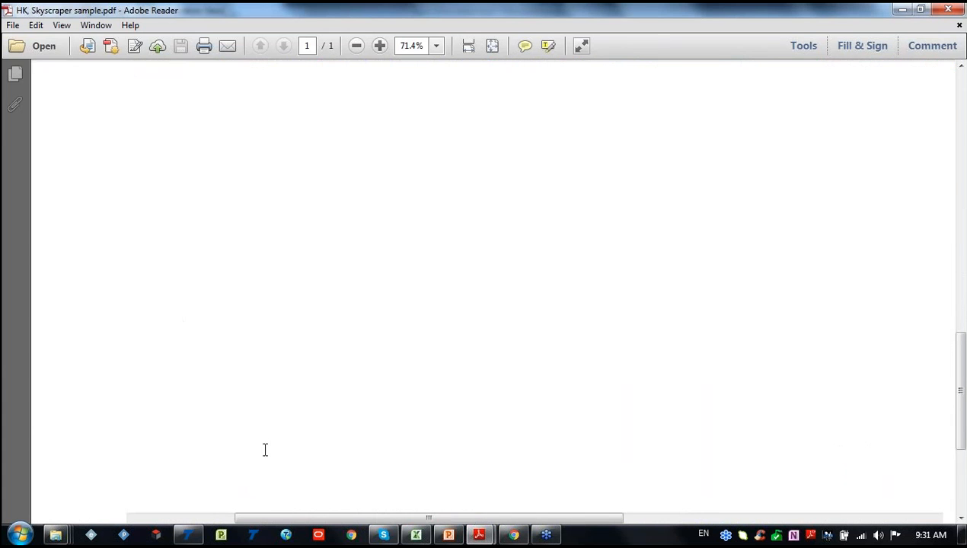
pyautogui.scroll(-3, 307, 443)
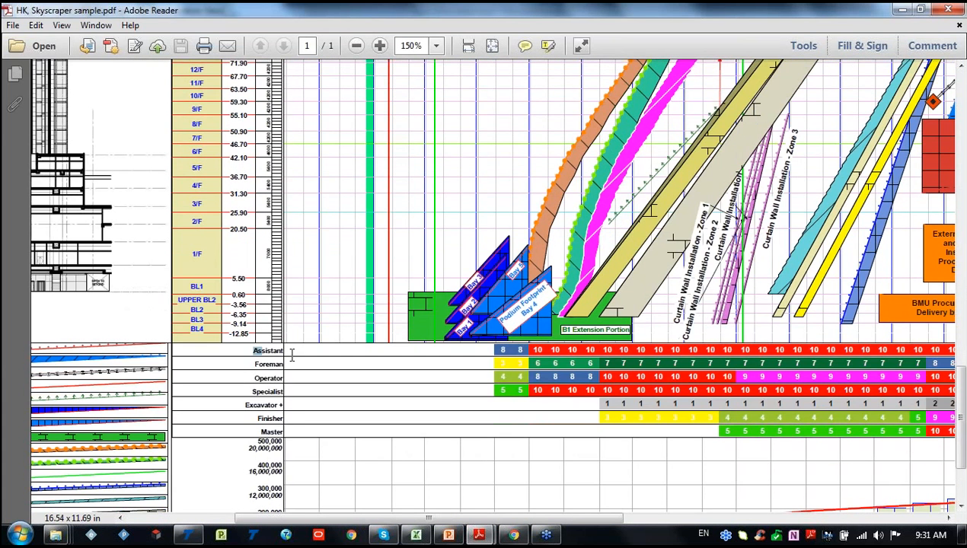
pyautogui.moveTo(292, 355); pyautogui.dragTo(289, 353)
pyautogui.moveTo(250, 365); pyautogui.dragTo(609, 352)
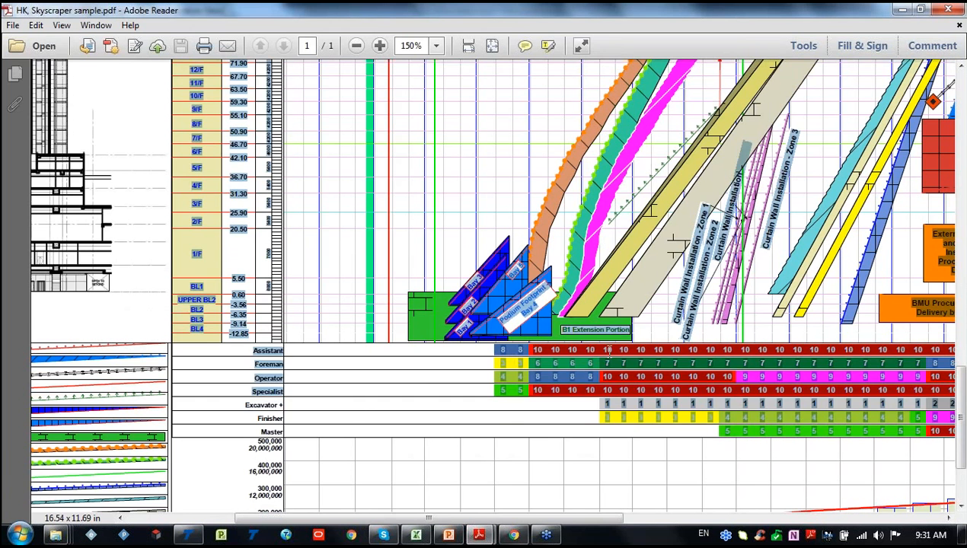
pyautogui.moveTo(536, 519); pyautogui.dragTo(608, 521)
pyautogui.press('ctrl')
pyautogui.press('ctrl')
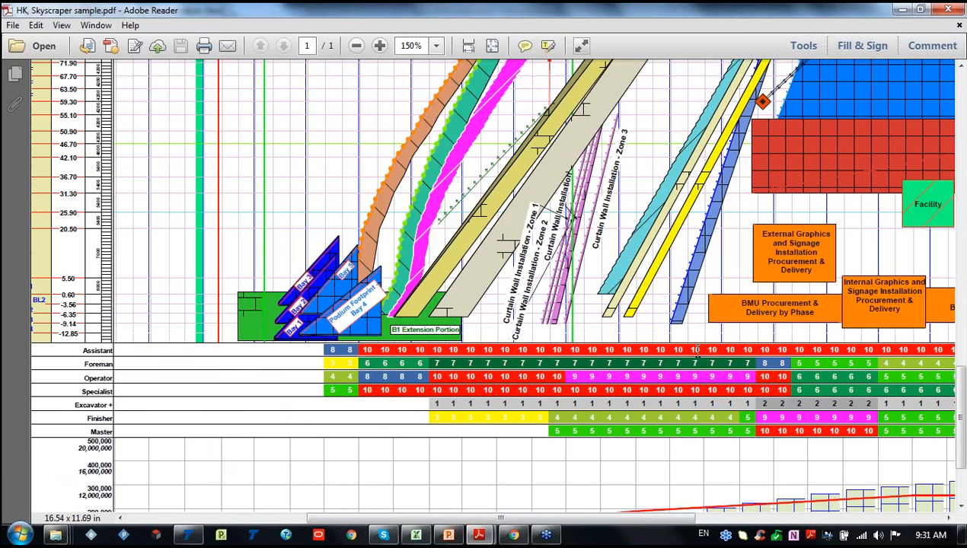
pyautogui.moveTo(558, 519); pyautogui.dragTo(719, 525)
# - Examine the floor-by-floor resource allocation columns beside the printed diagram, from the base up to their headings
pyautogui.scroll(5, 856, 229)
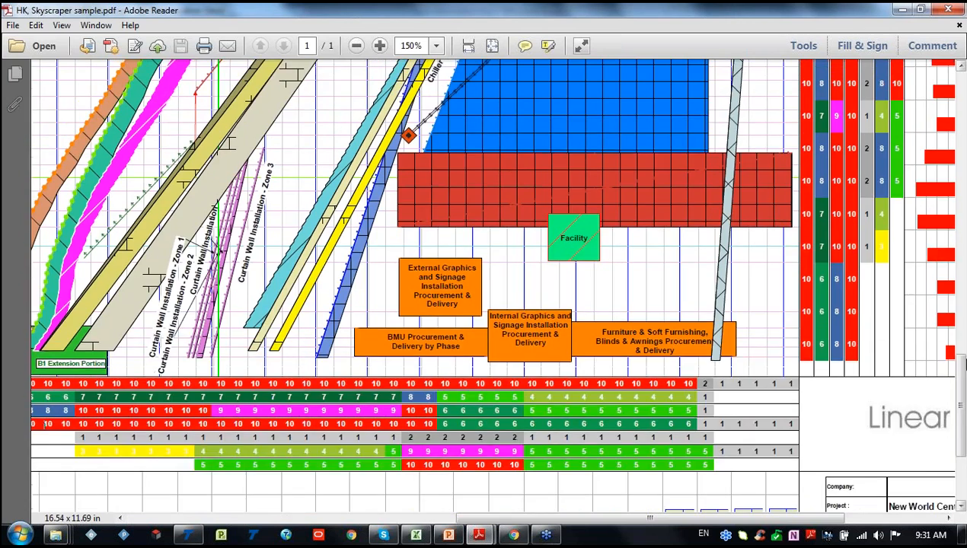
pyautogui.scroll(5, 856, 229)
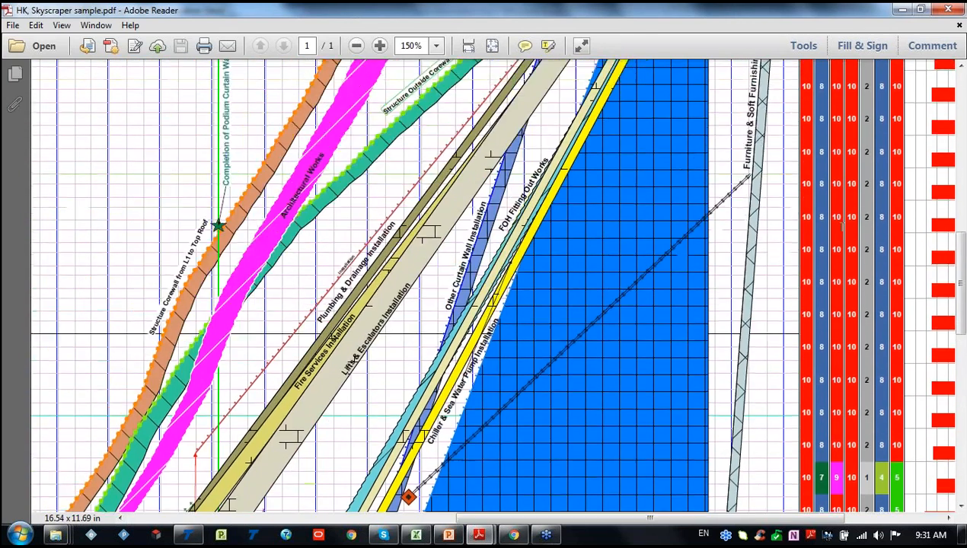
pyautogui.scroll(3, 852, 217)
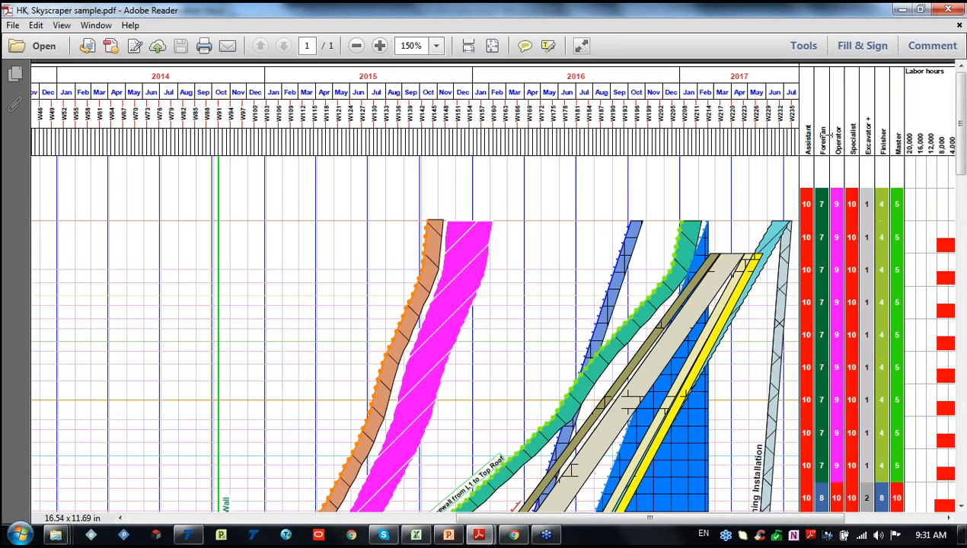
pyautogui.scroll(-2, 842, 228)
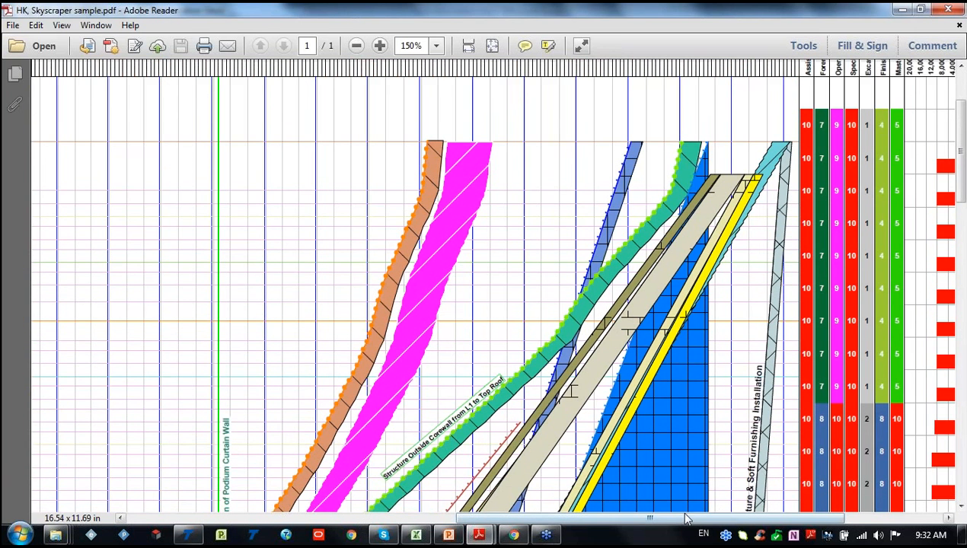
# - Examine the labor hours and the concrete and steel histograms plotted per floor beside the resource columns
pyautogui.moveTo(686, 520); pyautogui.dragTo(724, 520)
pyautogui.scroll(2, 875, 325)
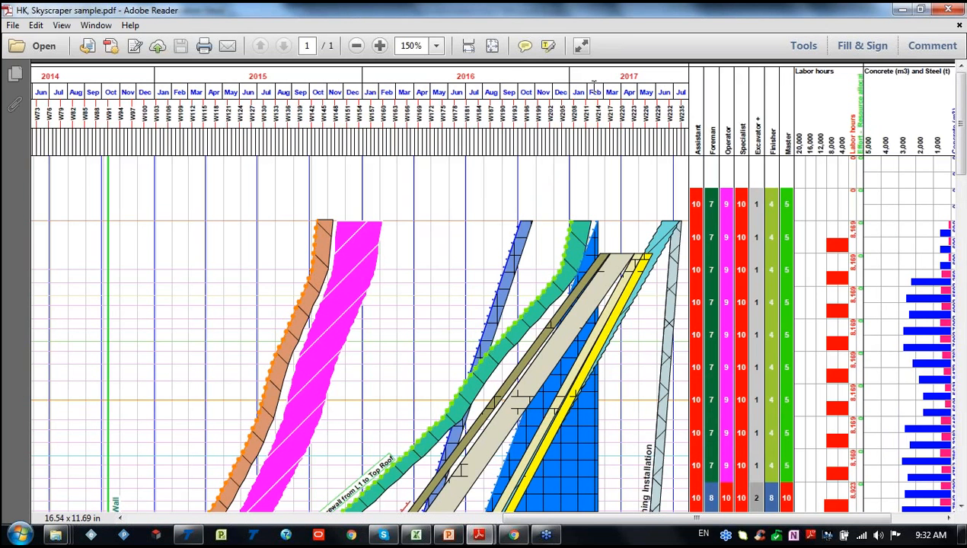
pyautogui.press('ctrl')
pyautogui.press('ctrl')
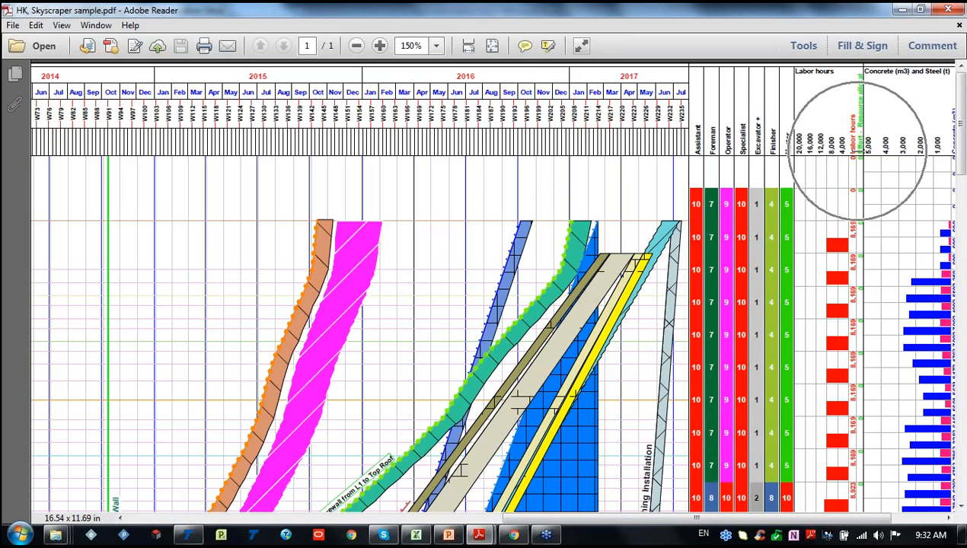
pyautogui.scroll(-4, 847, 177)
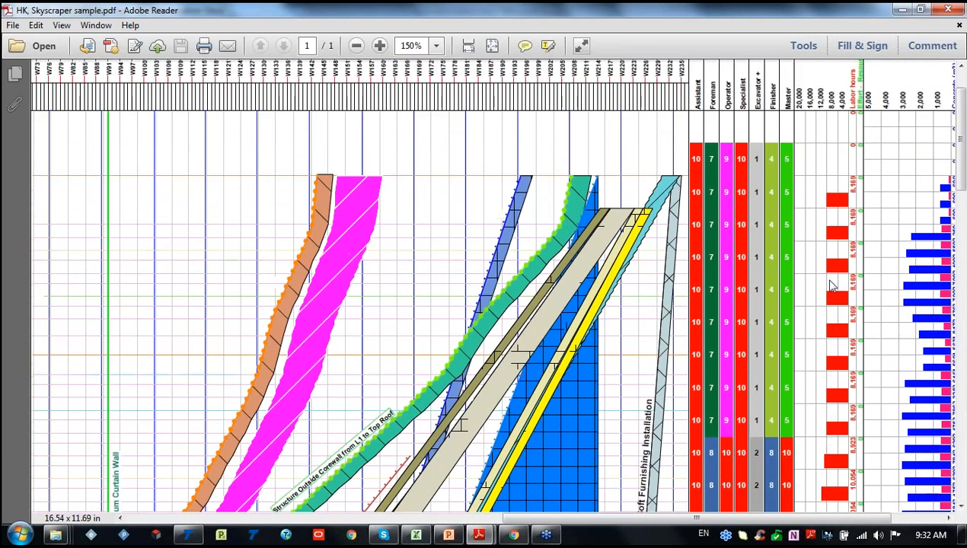
# - Examine the Cost & Income (Euro) columns beside the concrete and steel histograms, from their headings down through the floors
pyautogui.scroll(4, 831, 286)
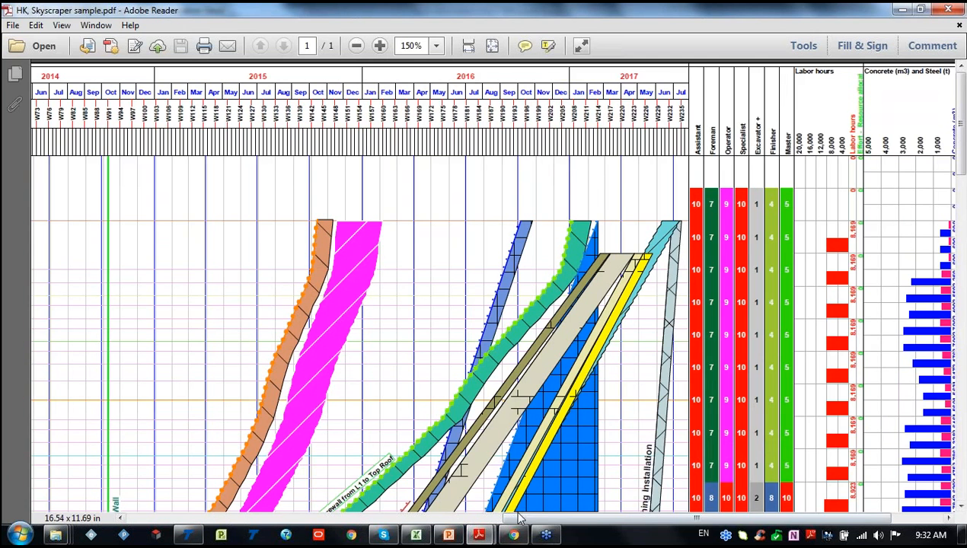
pyautogui.moveTo(520, 518); pyautogui.dragTo(626, 516)
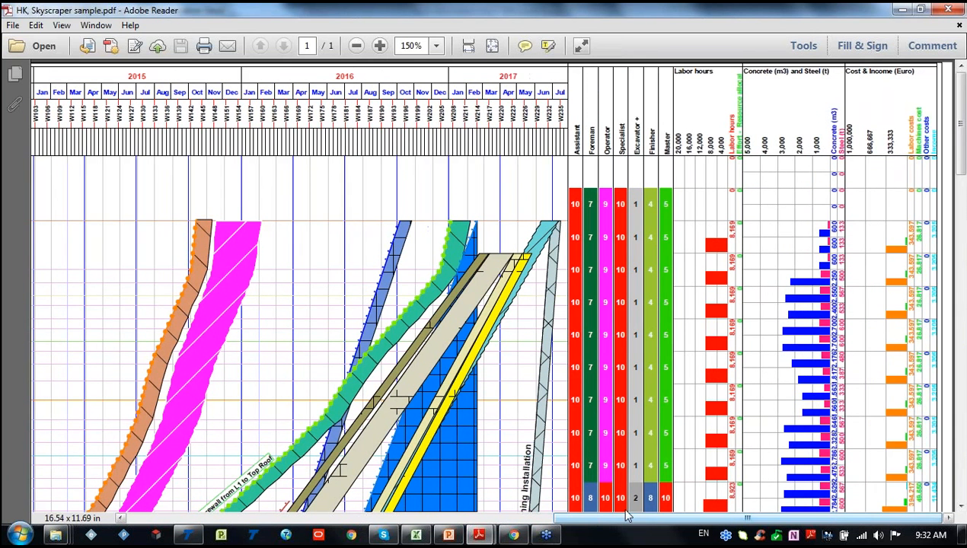
pyautogui.scroll(-1, 824, 135)
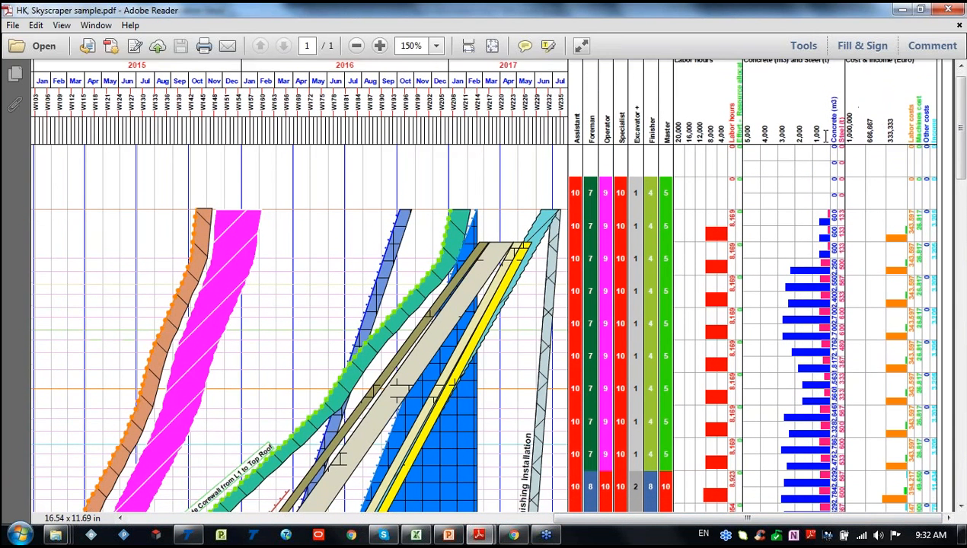
pyautogui.press('ctrl')
pyautogui.scroll(1, 815, 129)
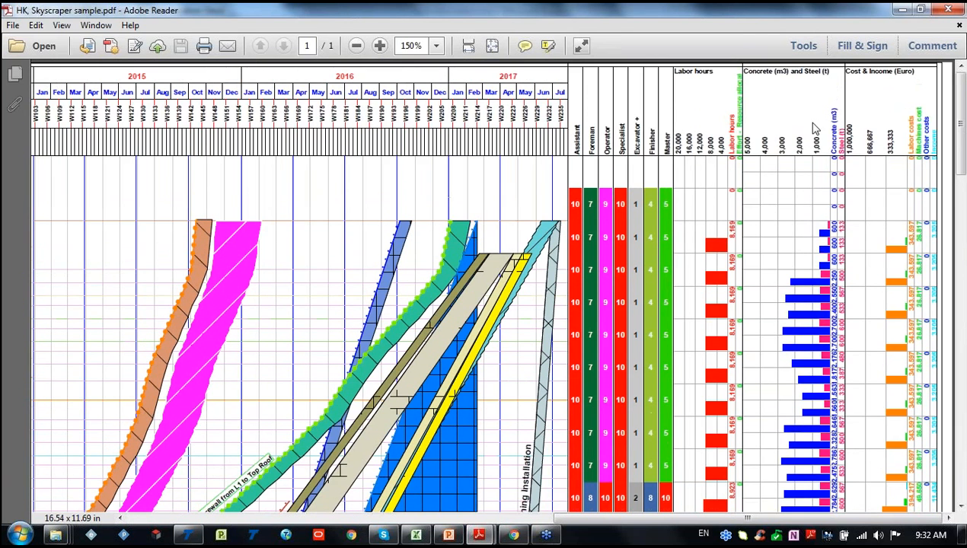
pyautogui.press('ctrl')
pyautogui.scroll(-6, 806, 130)
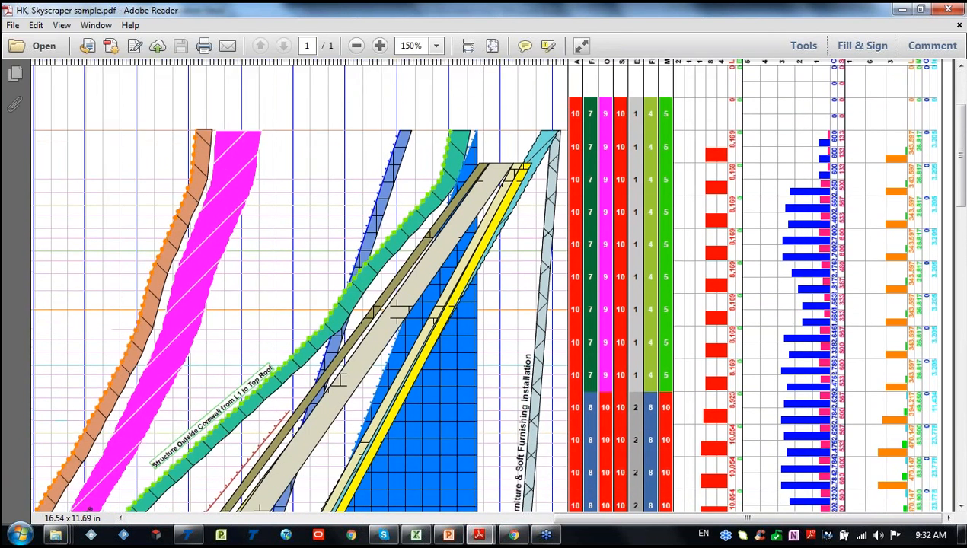
pyautogui.scroll(6, 806, 129)
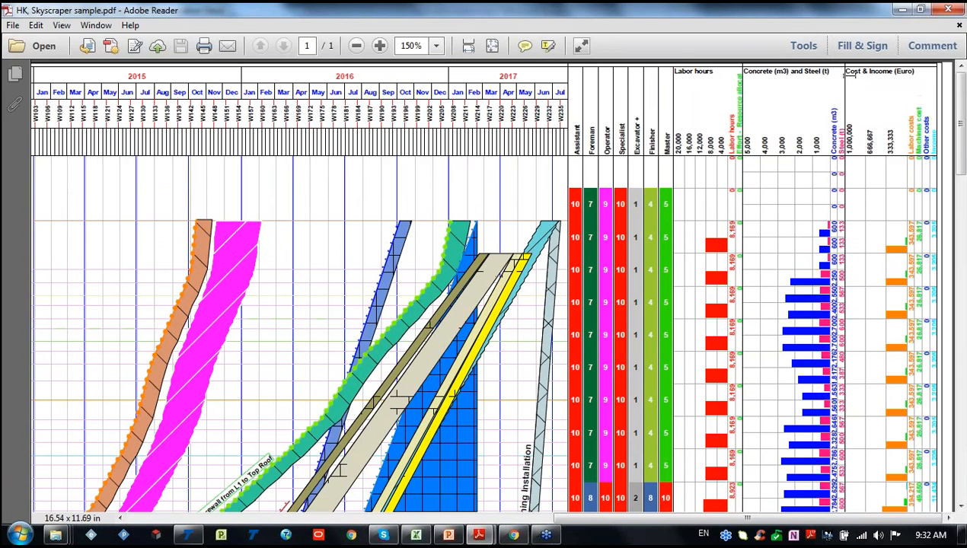
pyautogui.press('ctrl')
pyautogui.scroll(-5, 659, 239)
pyautogui.scroll(-8, 649, 333)
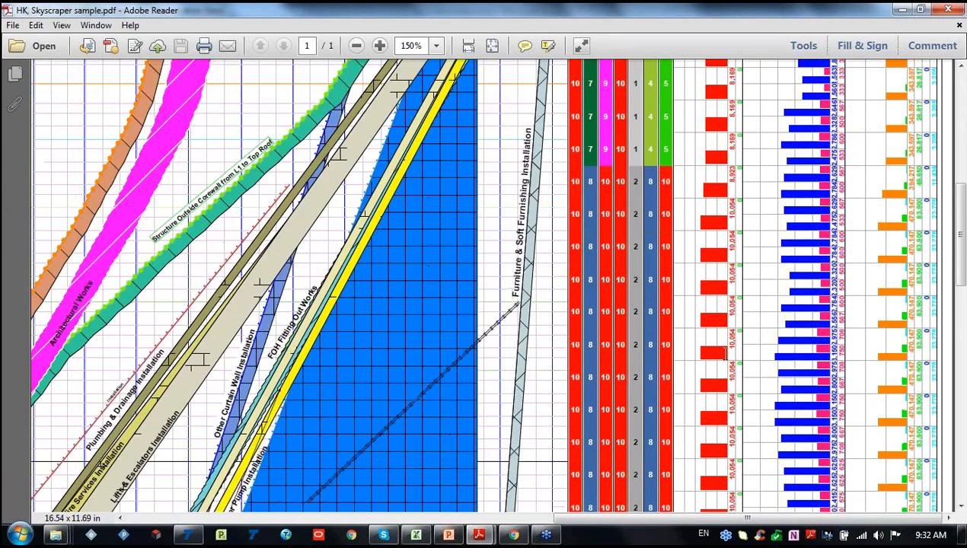
# - Examine the programme's title block and the cash flow diagram with its cost-to-date and payments rows along the timeline
pyautogui.click(952, 380)
pyautogui.scroll(-5, 952, 381)
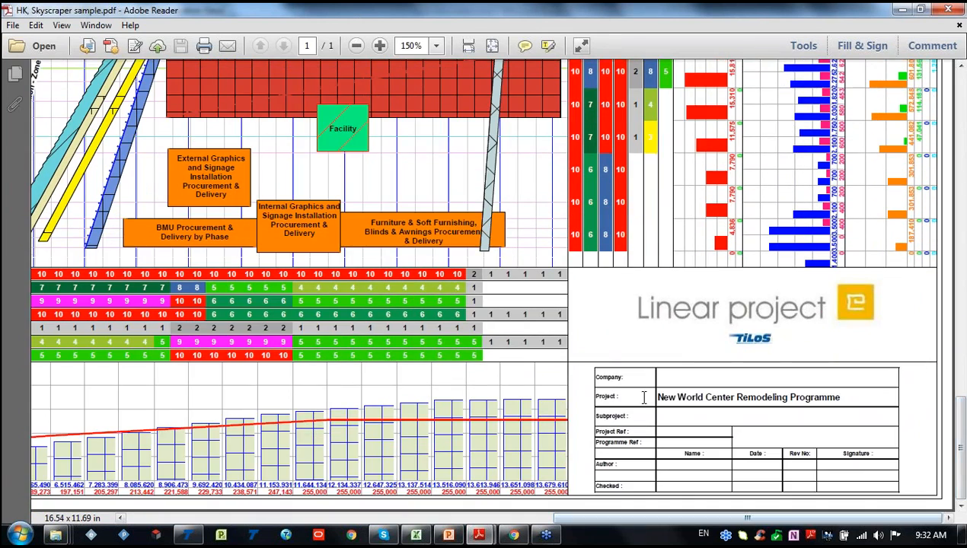
pyautogui.press('ctrl')
pyautogui.moveTo(651, 521); pyautogui.dragTo(371, 517)
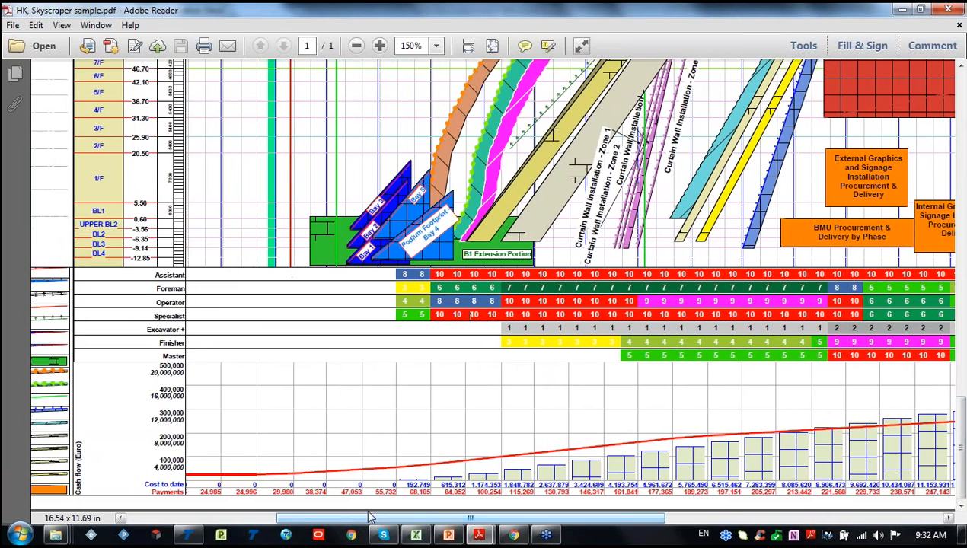
pyautogui.scroll(2, 286, 303)
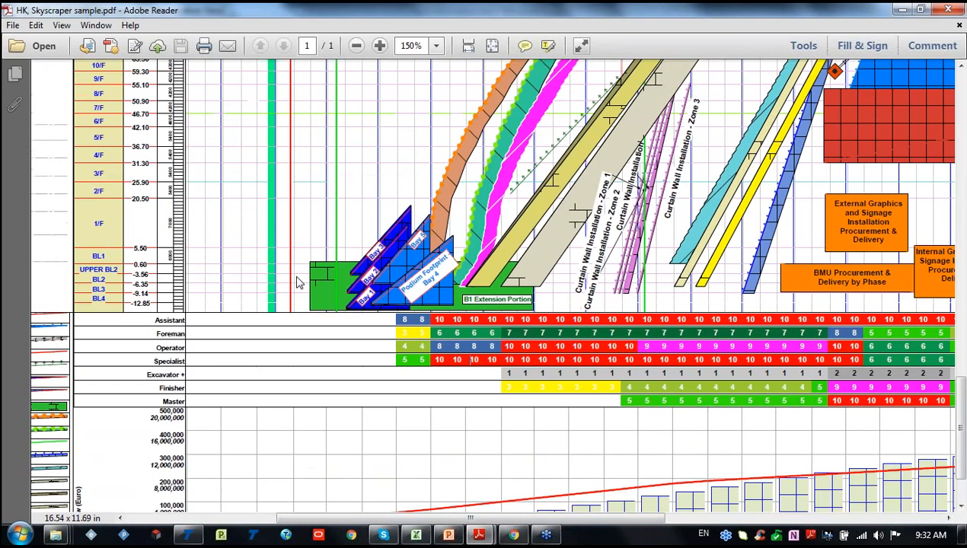
pyautogui.scroll(-2, 259, 327)
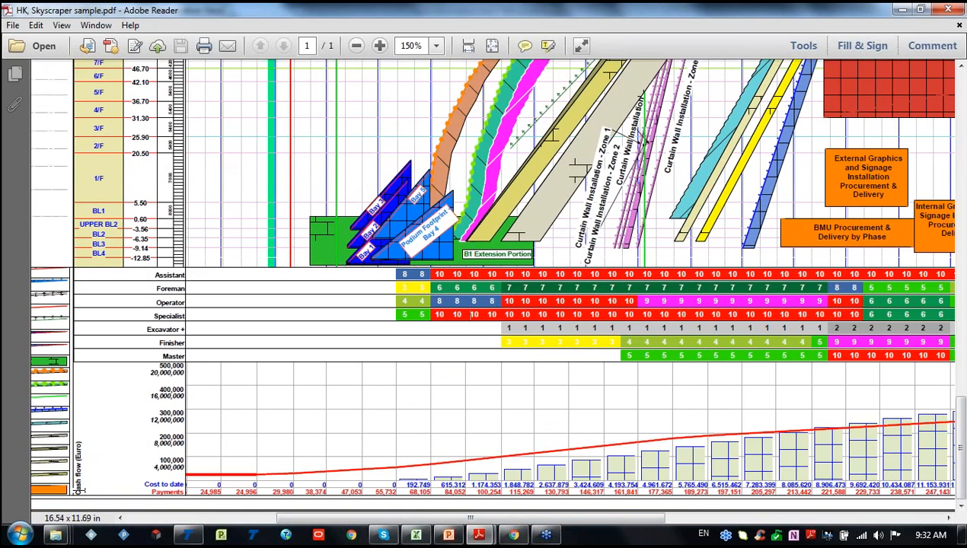
pyautogui.moveTo(83, 481); pyautogui.dragTo(333, 493)
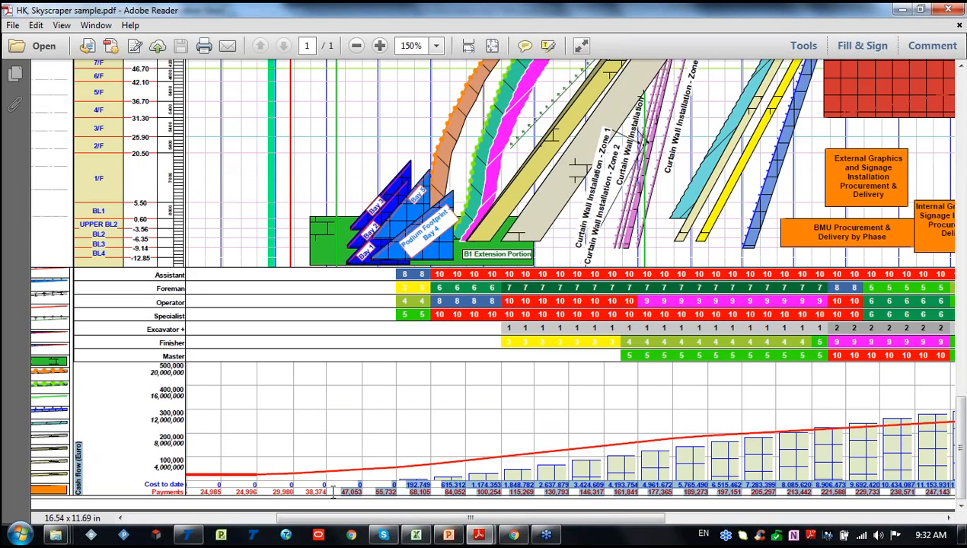
pyautogui.click(333, 493)
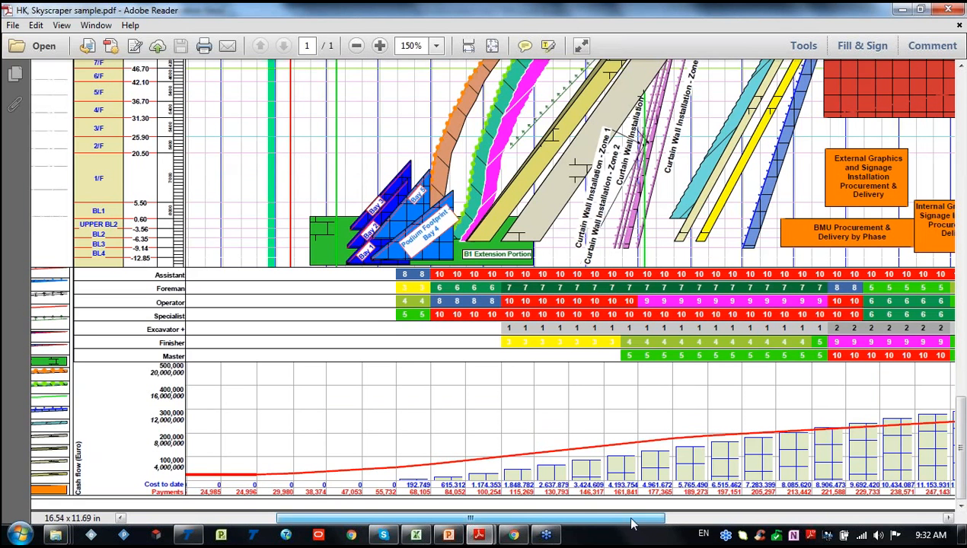
# - Examine the legend of task types, from Installation to Procurement & Delivery, and fit the whole programme page in view
pyautogui.moveTo(631, 524); pyautogui.dragTo(483, 520)
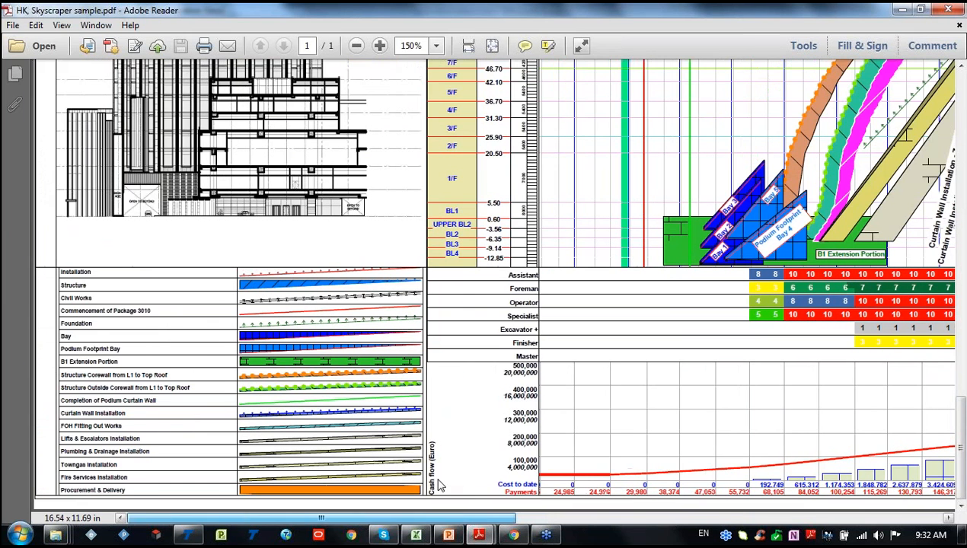
pyautogui.press('ctrl')
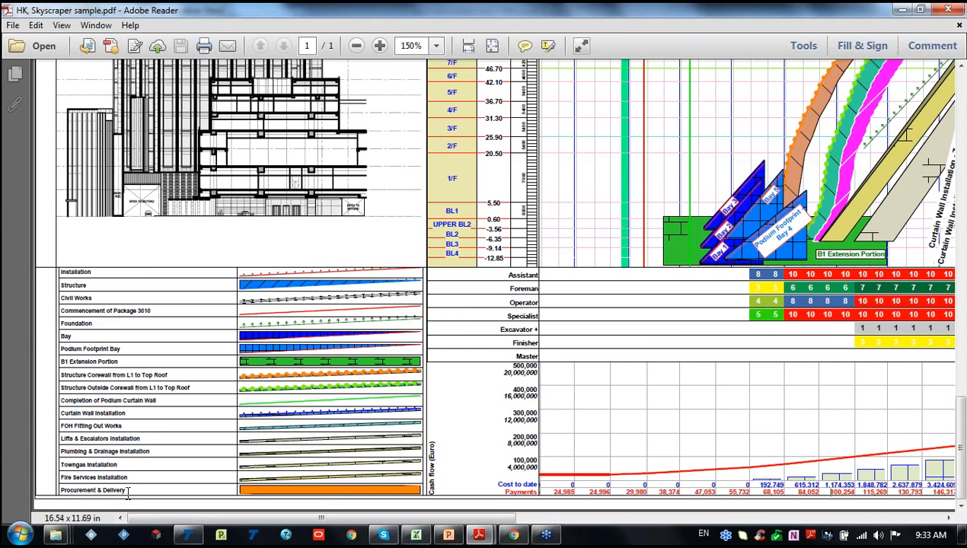
pyautogui.moveTo(128, 489); pyautogui.dragTo(63, 271)
pyautogui.click(188, 329)
pyautogui.scroll(-4, 533, 244)
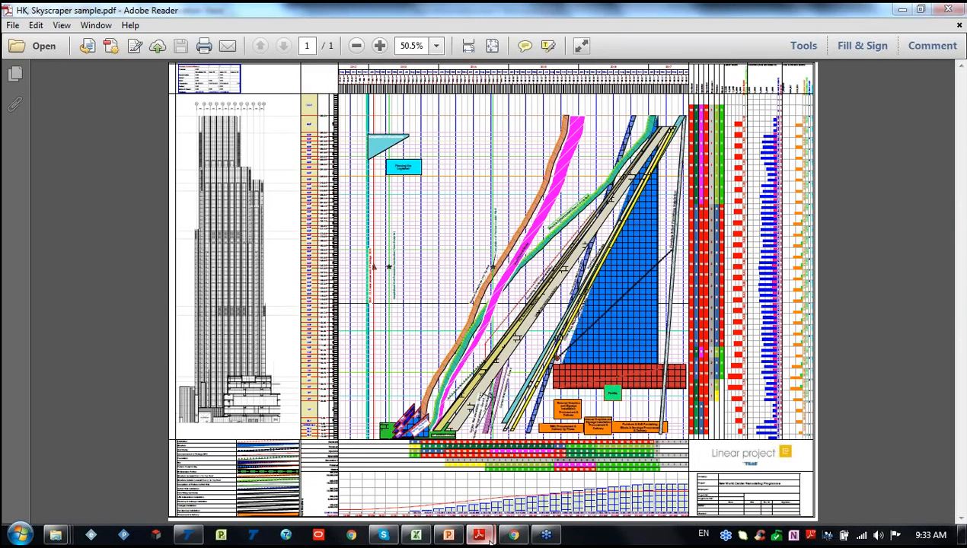
# - Switch to TILOS_Hochbau_Uniqa.pdf and look over its time-location programme beside the building section
pyautogui.moveTo(491, 538)
pyautogui.click(400, 468)
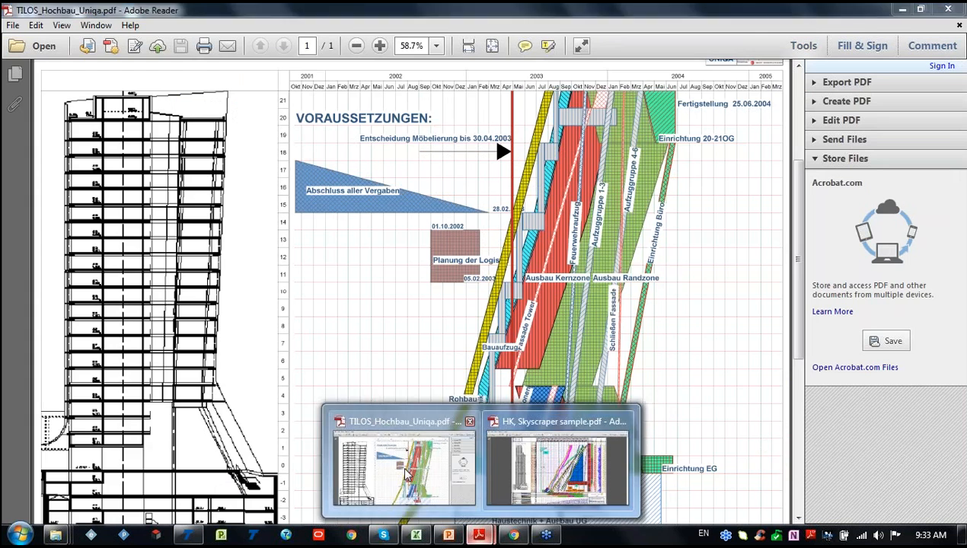
pyautogui.scroll(1, 525, 200)
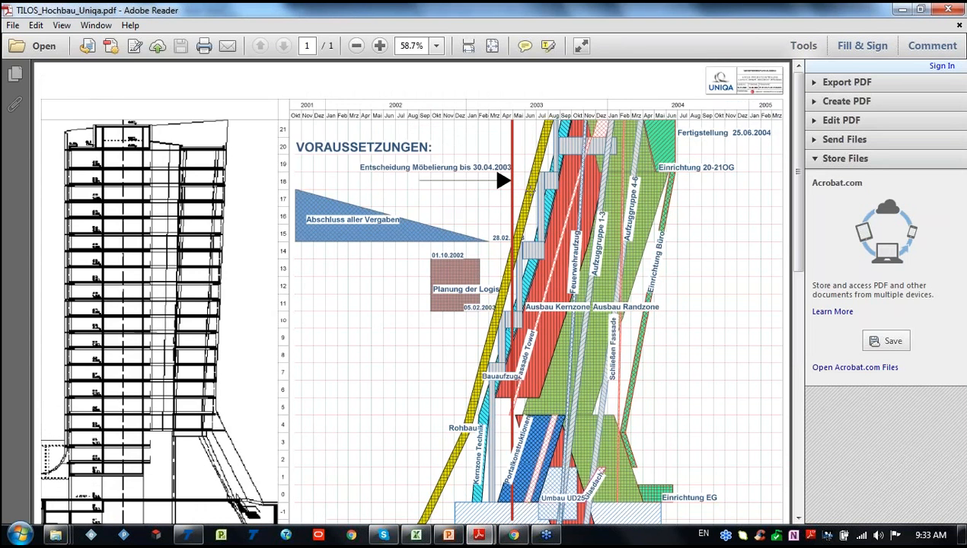
pyautogui.scroll(-2, 525, 190)
pyautogui.scroll(2, 525, 189)
pyautogui.scroll(-2, 572, 101)
pyautogui.scroll(2, 290, 115)
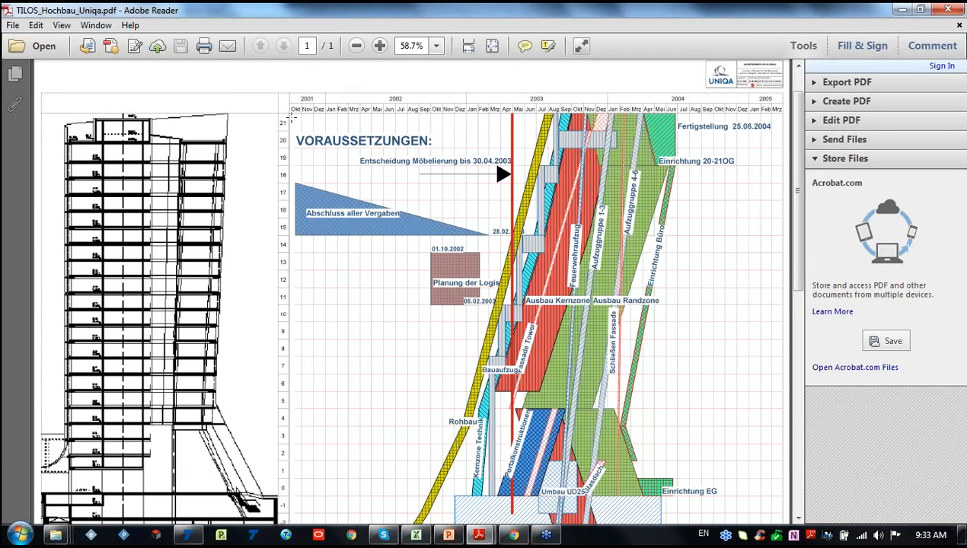
pyautogui.press('ctrl')
pyautogui.press('ctrl')
pyautogui.scroll(-1, 695, 309)
pyautogui.scroll(1, 676, 304)
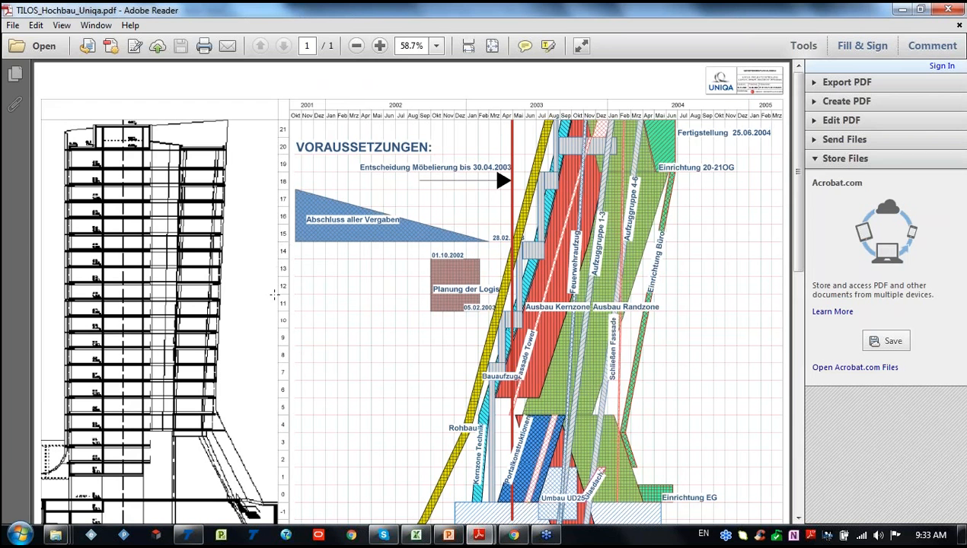
# - Examine the Uniqa programme's tasks floor by floor, down to the basement levels and back up to the timeline
pyautogui.click(287, 407)
pyautogui.press('ctrl')
pyautogui.scroll(-1, 737, 222)
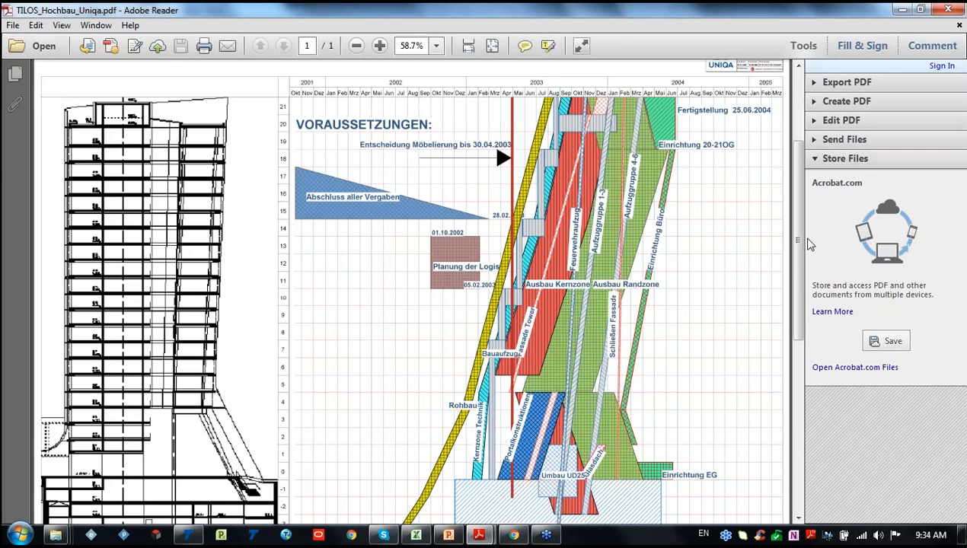
pyautogui.scroll(-1, 794, 239)
pyautogui.scroll(-1, 794, 319)
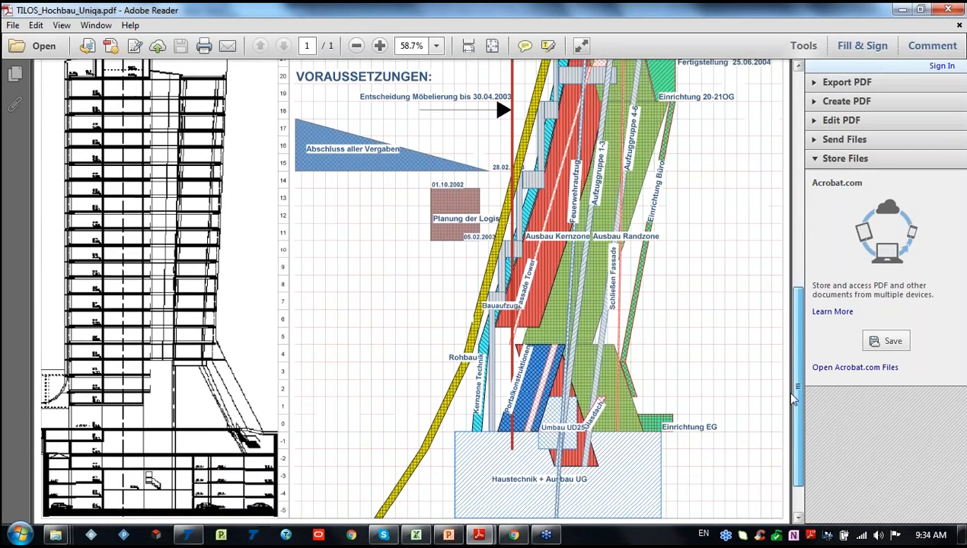
pyautogui.scroll(3, 796, 290)
pyautogui.moveTo(816, 174); pyautogui.dragTo(814, 151)
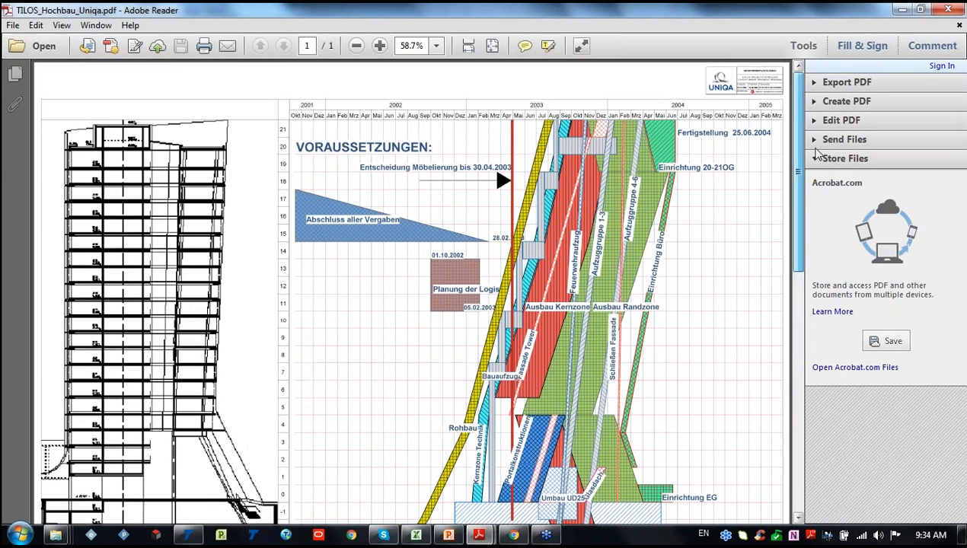
pyautogui.press('ctrl')
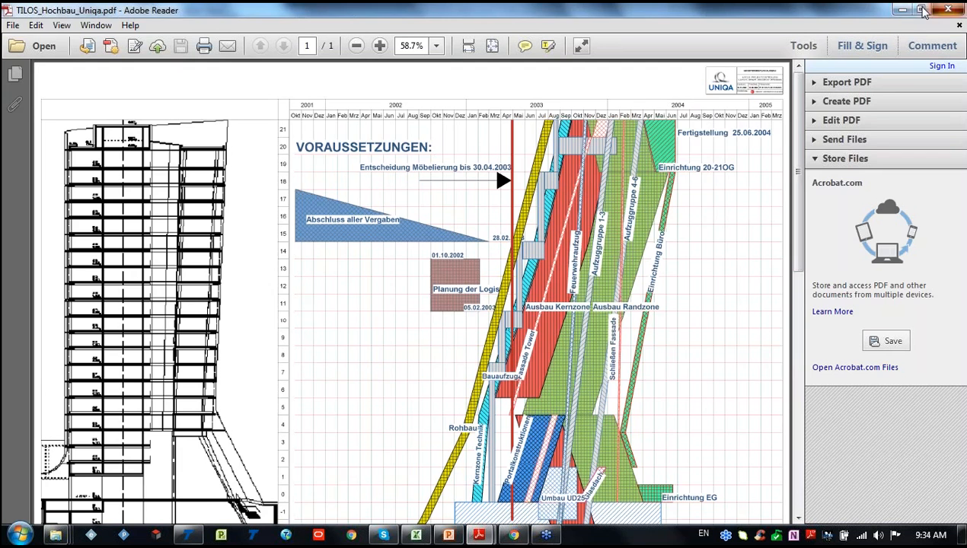
# - Minimize the Uniqa document, switch to the PowerPoint presentation and show slide 18, the event invitation, as a full-screen slide show
pyautogui.click(898, 11)
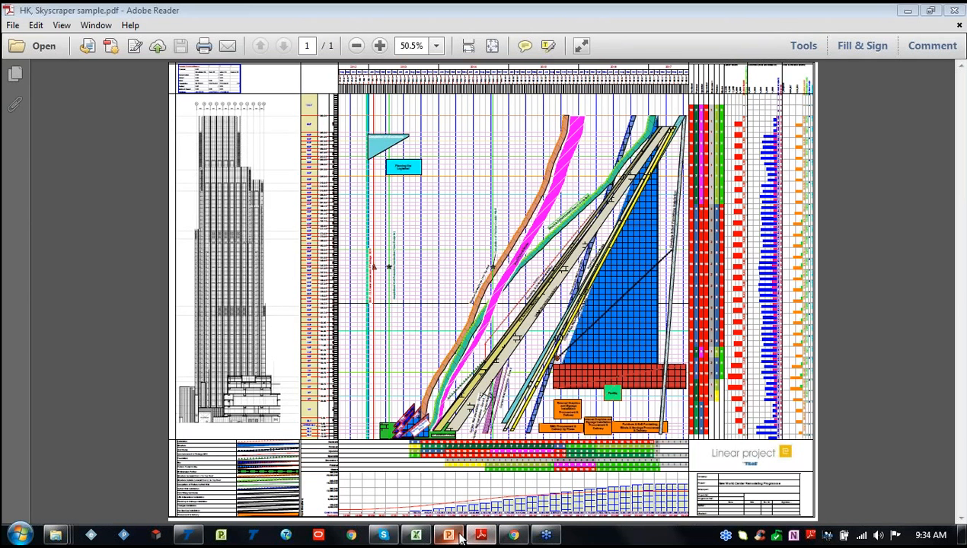
pyautogui.moveTo(460, 537)
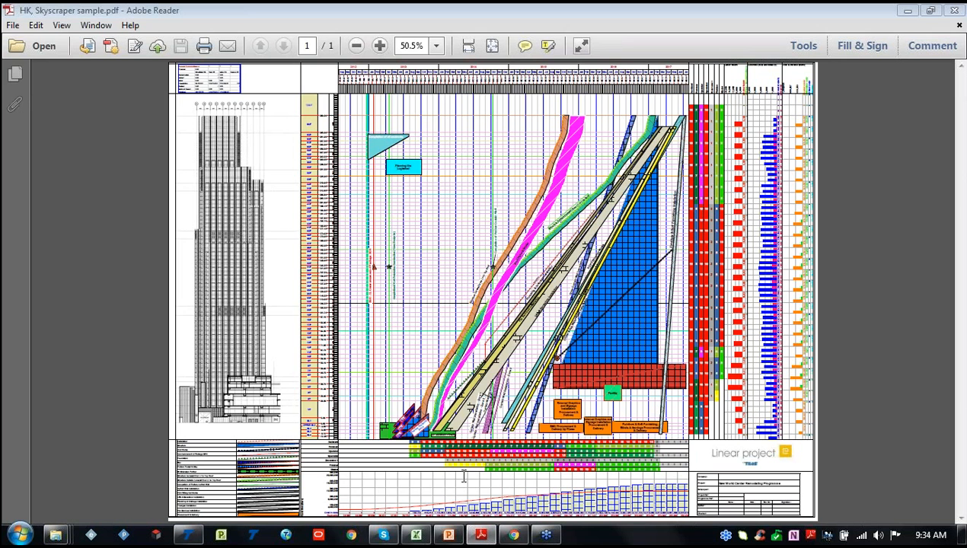
pyautogui.click(449, 536)
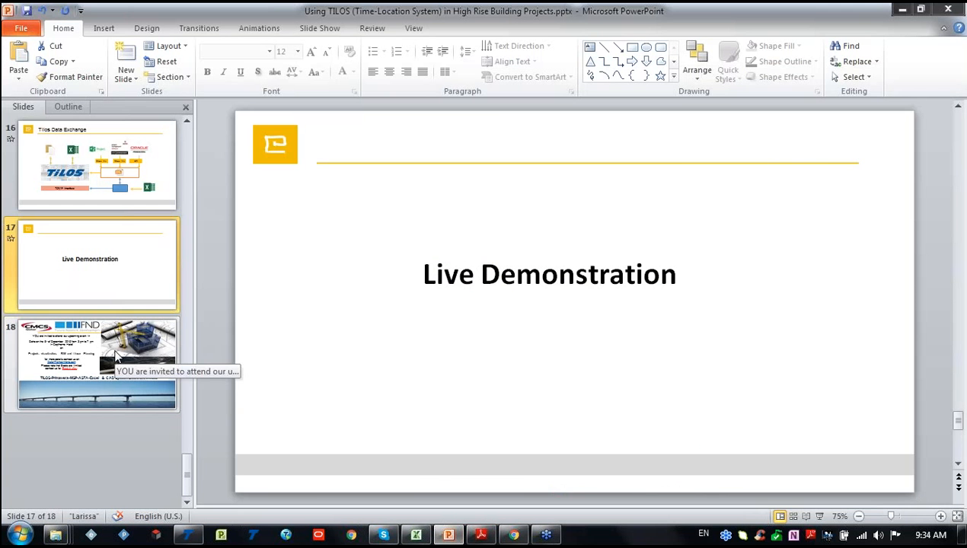
pyautogui.click(116, 356)
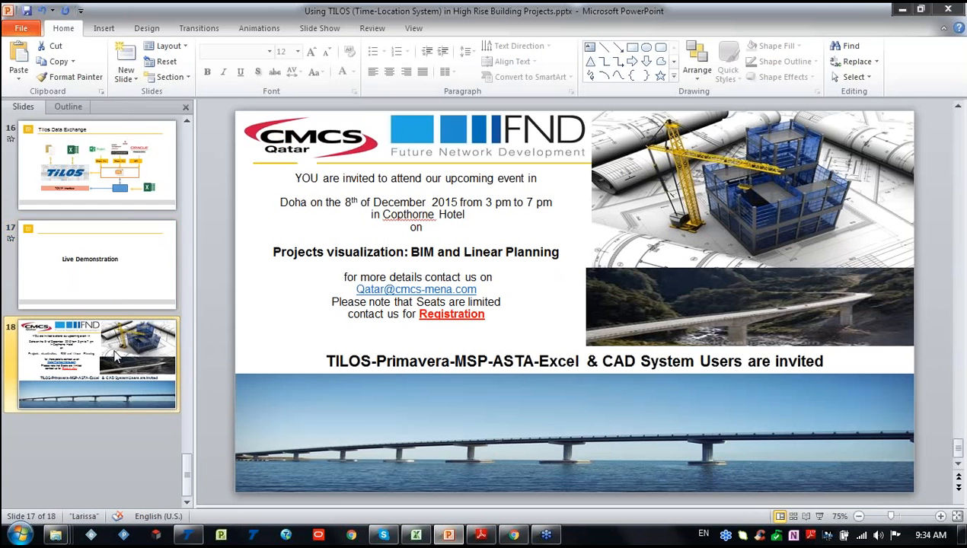
pyautogui.click(821, 516)
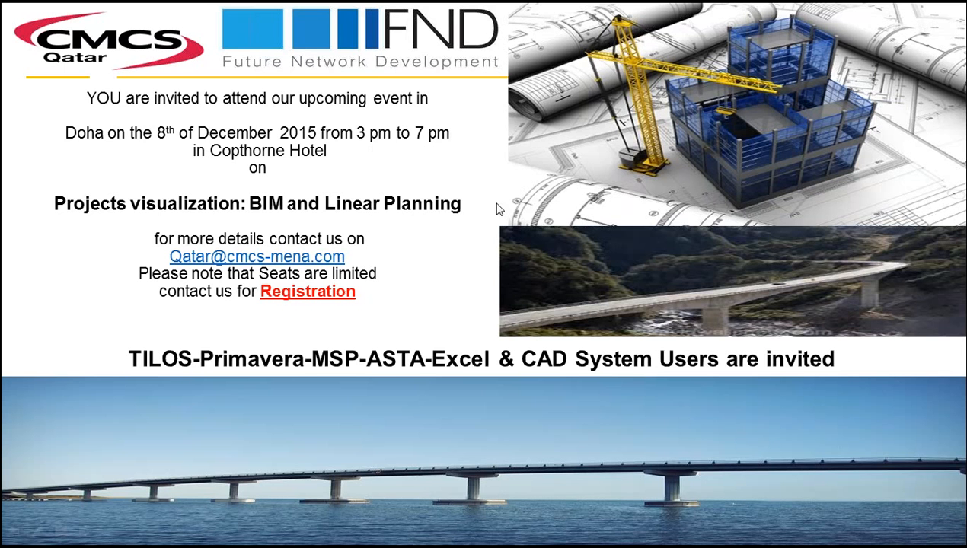